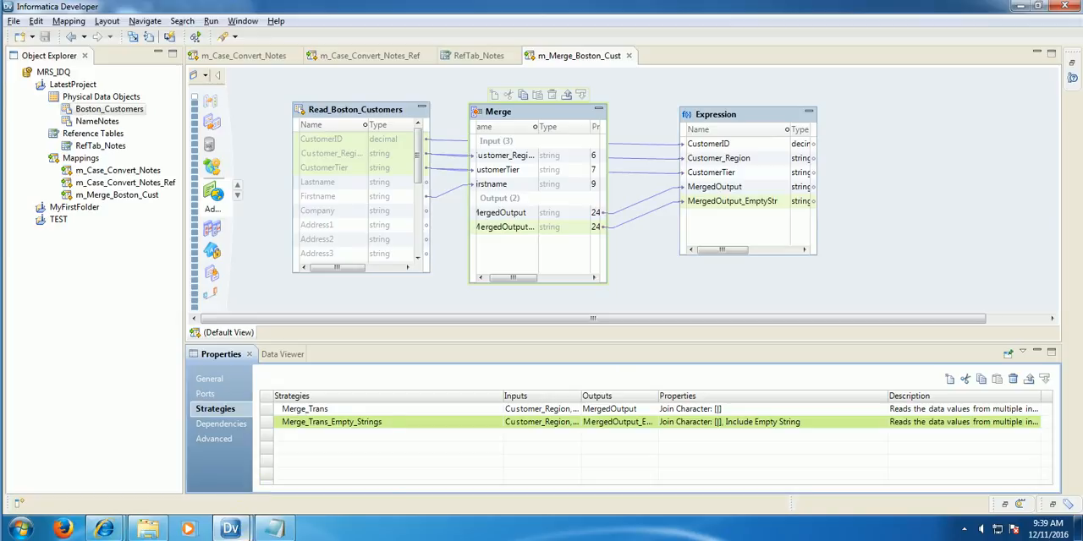
# Step: Switch to the Word notes, go to the Case Converter Transformation section and review its predefined case conversion types
pyautogui.moveTo(237, 529)
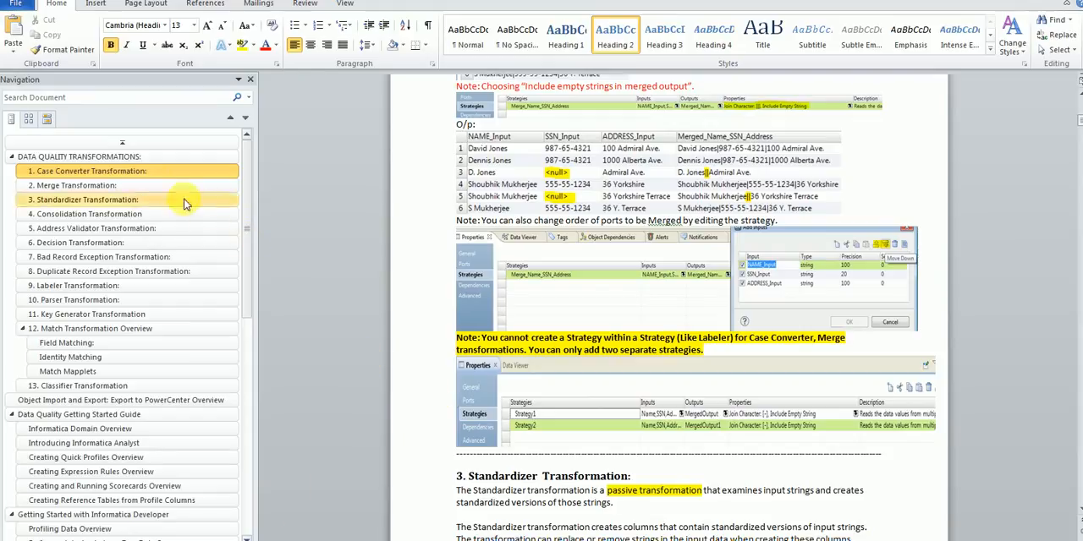
pyautogui.click(148, 172)
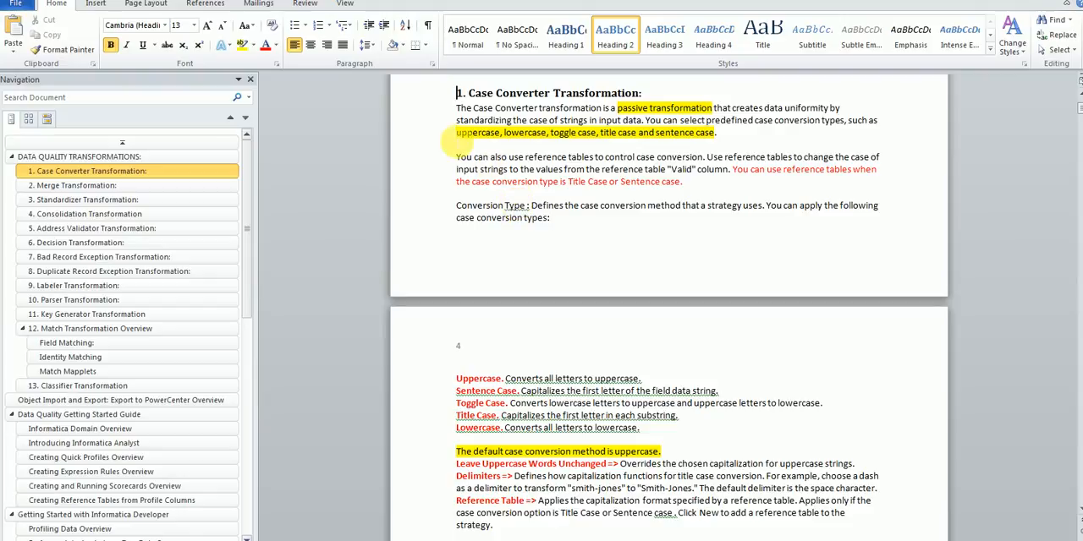
pyautogui.click(457, 134)
pyautogui.moveTo(458, 134); pyautogui.dragTo(710, 139)
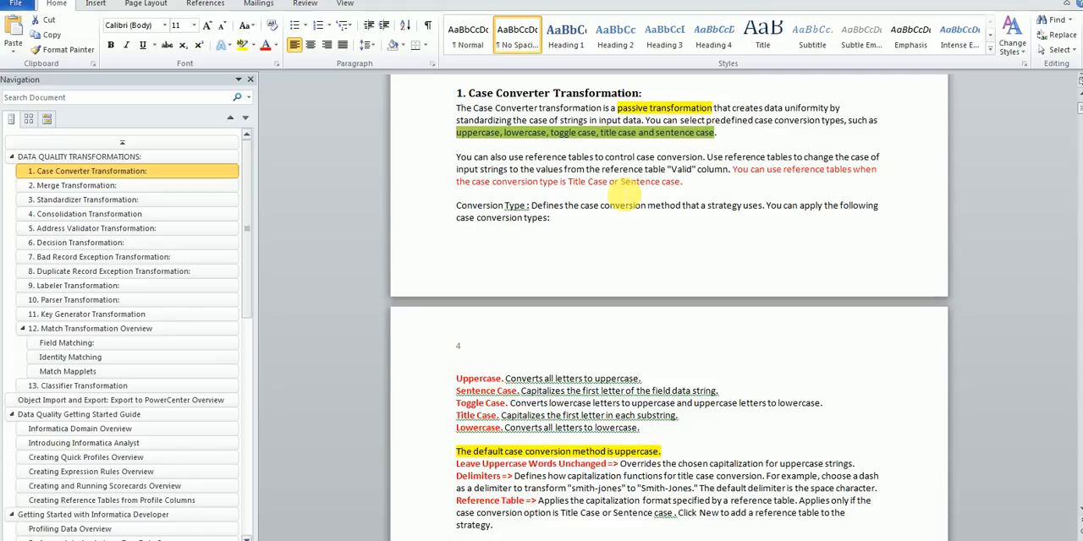
pyautogui.scroll(-6, 604, 223)
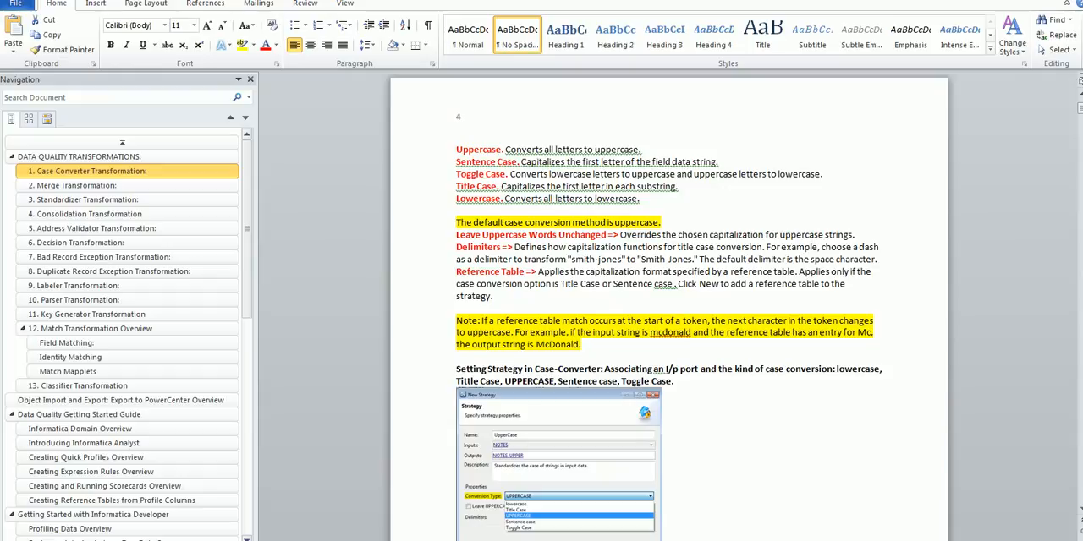
# Step: Switch to the Excel sample notes and examine the letter case of each word in the first sentence of cell A2
pyautogui.click(314, 540)
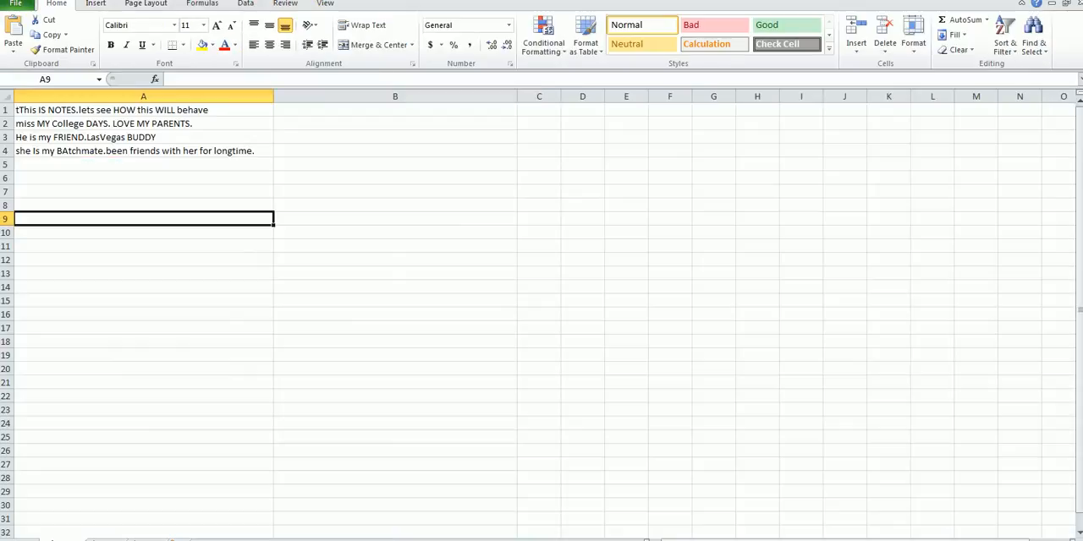
pyautogui.click(40, 126)
pyautogui.doubleClick(37, 124)
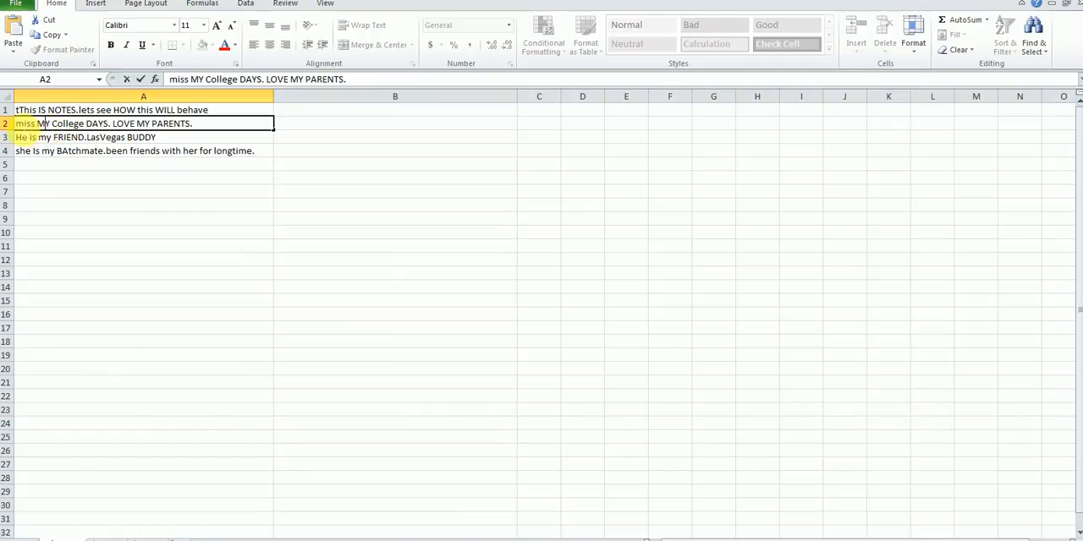
pyautogui.click(21, 127)
pyautogui.hotkey('shift', 'Right')
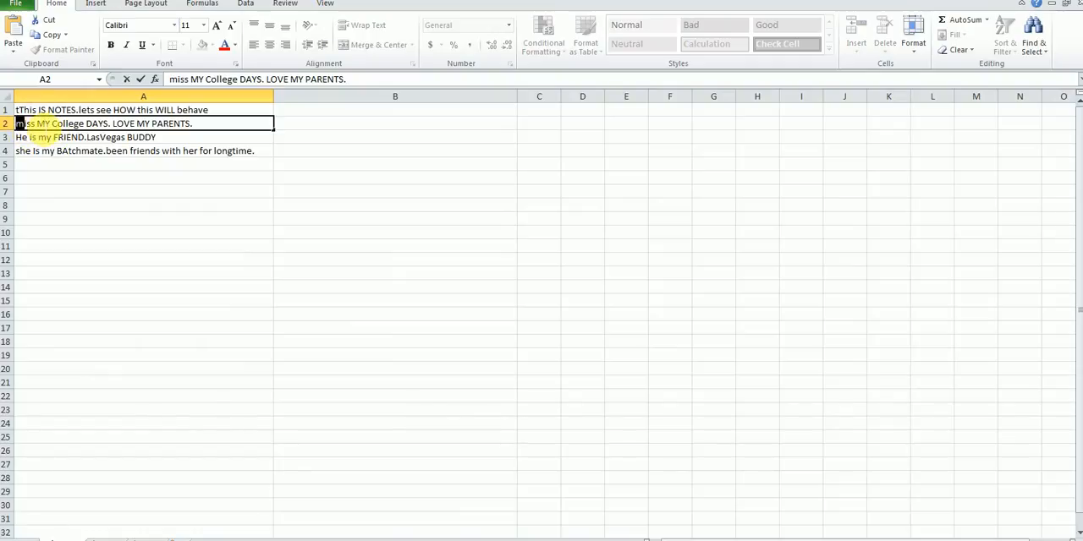
pyautogui.moveTo(37, 124); pyautogui.dragTo(44, 124)
pyautogui.click(39, 125)
pyautogui.doubleClick(44, 123)
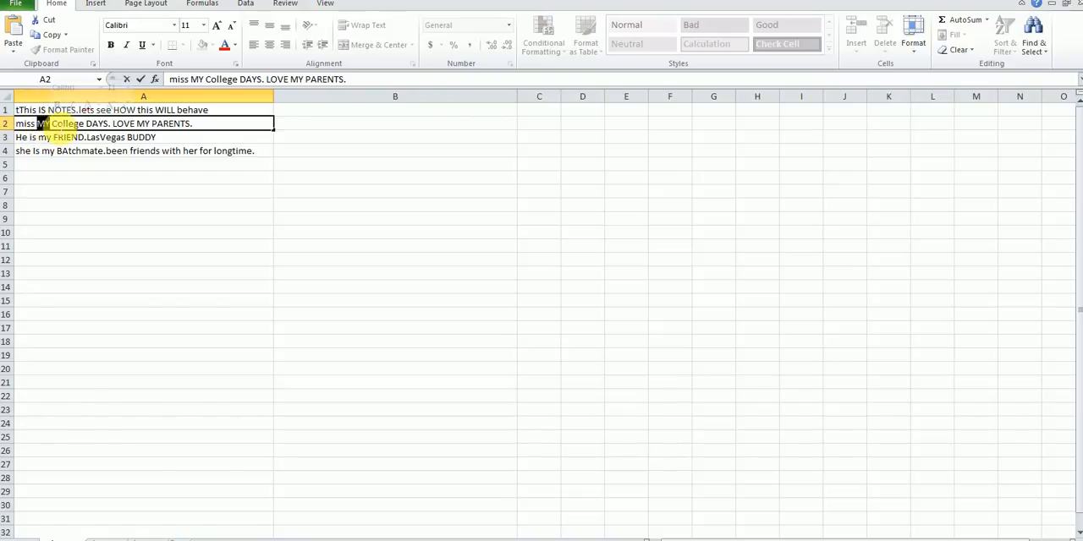
pyautogui.doubleClick(67, 124)
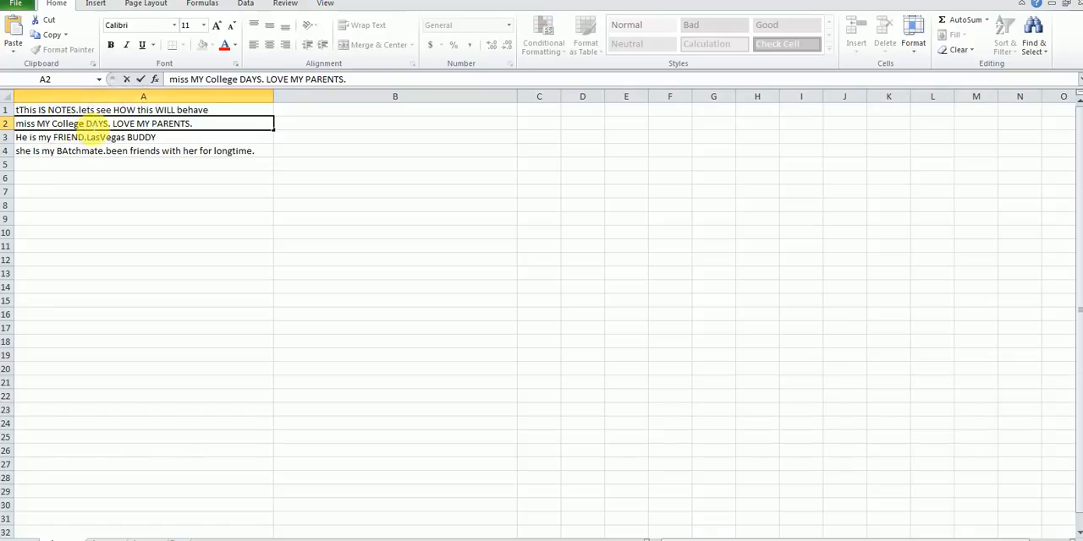
pyautogui.doubleClick(97, 123)
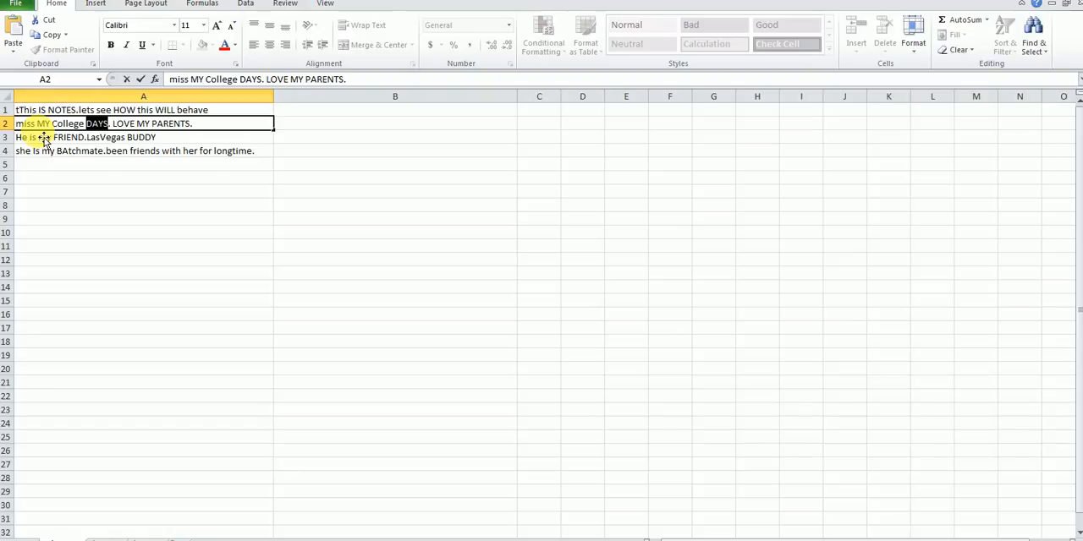
# Step: Examine the initial letters of "miss", "MY", "College" and "DAYS" in cell A2 as a title case example
pyautogui.moveTo(25, 125); pyautogui.dragTo(16, 126)
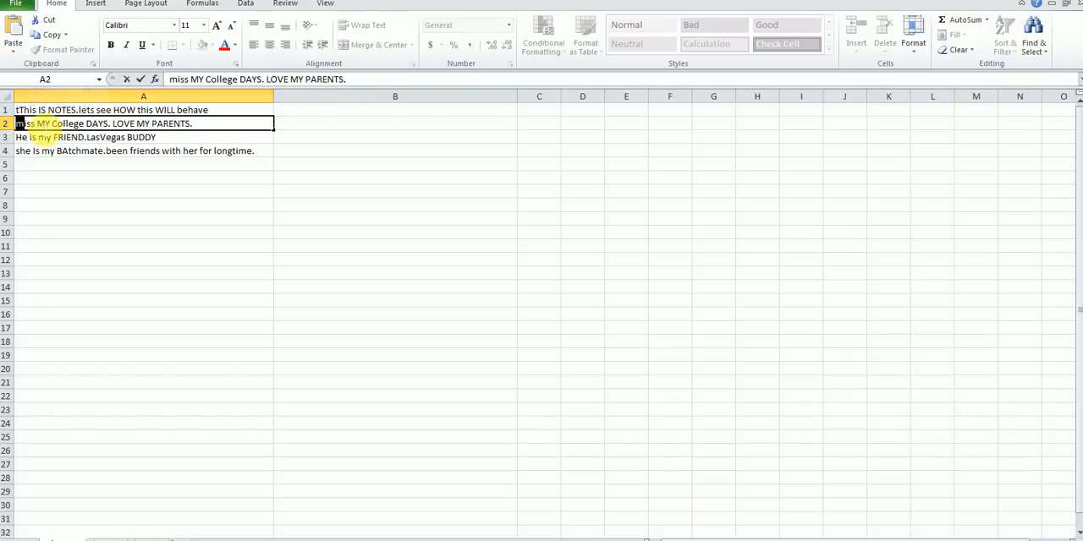
pyautogui.moveTo(36, 125); pyautogui.dragTo(44, 125)
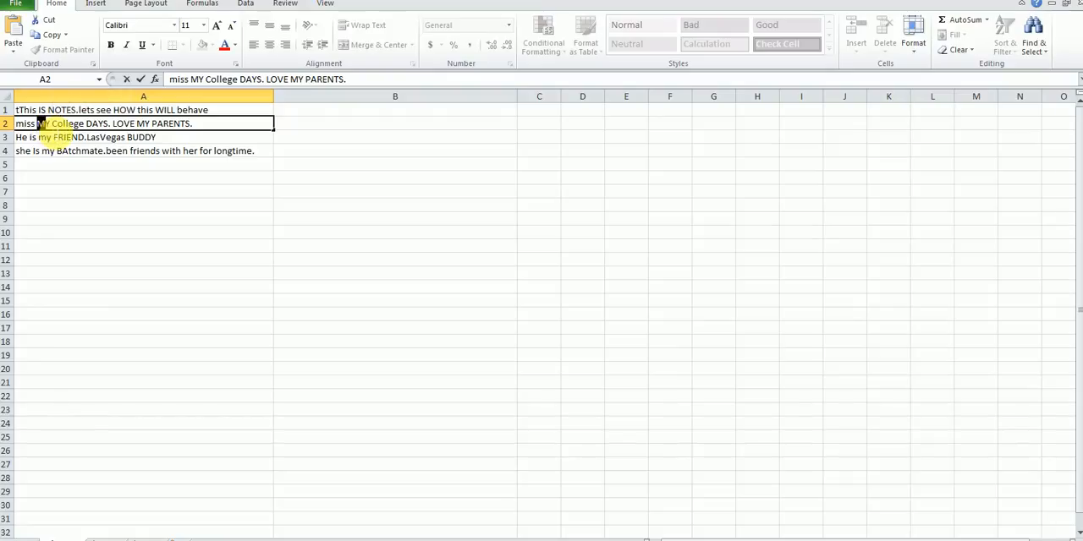
pyautogui.moveTo(52, 125); pyautogui.dragTo(115, 128)
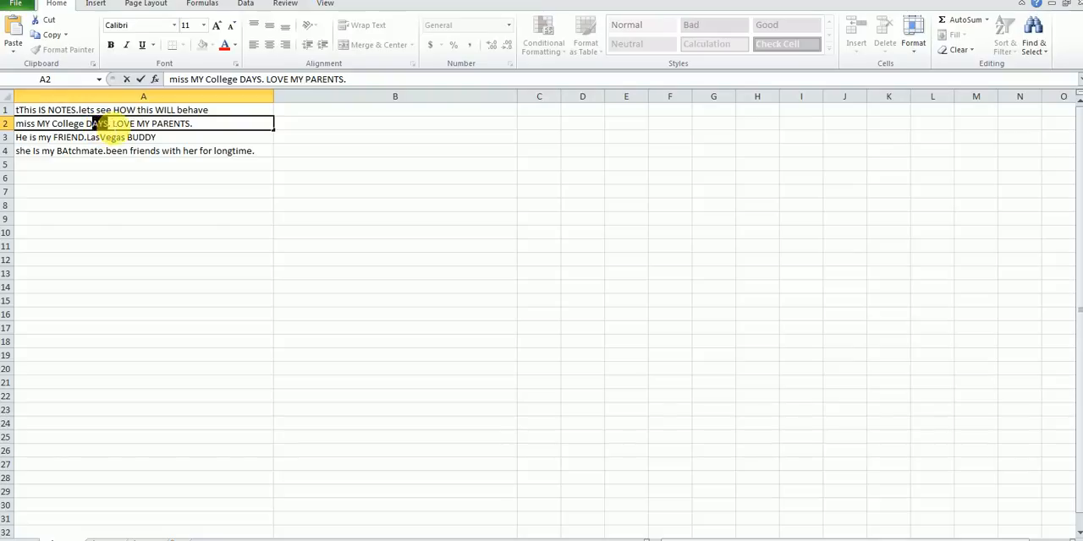
pyautogui.click(124, 125)
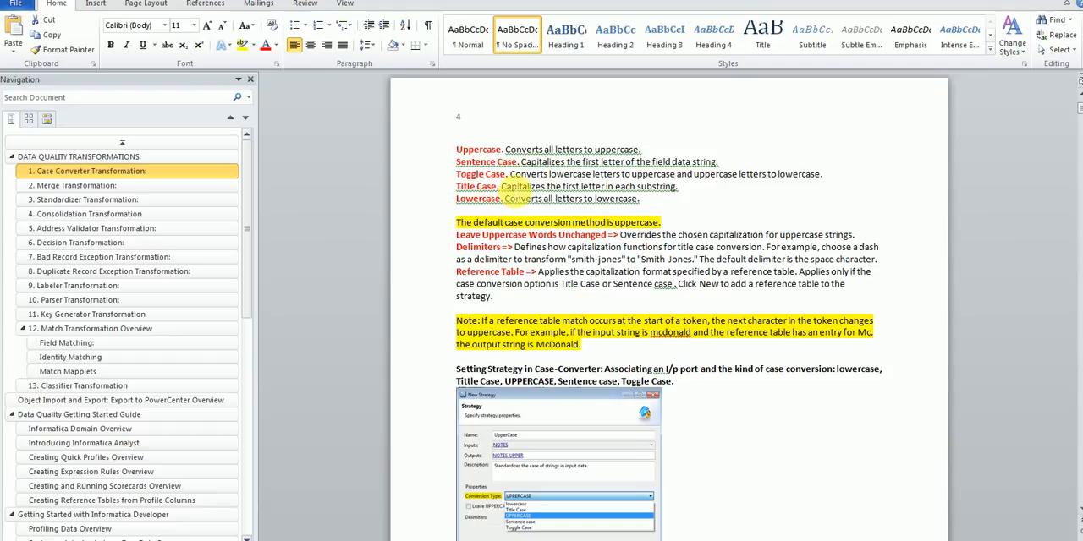
# Step: Return to the Excel sample and examine cell A2's full text and its first letter as a sentence case example
pyautogui.click(310, 540)
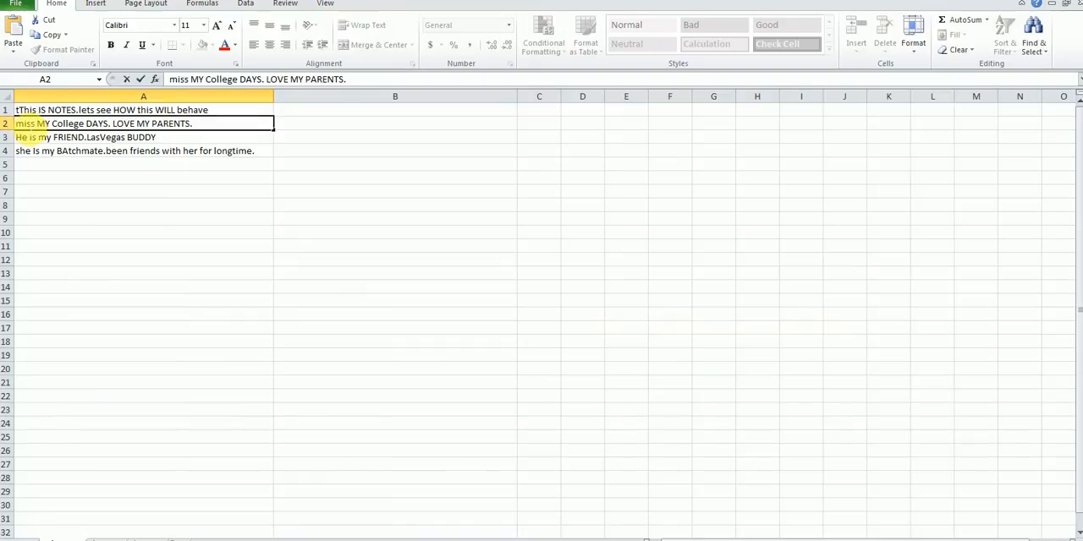
pyautogui.moveTo(24, 126); pyautogui.dragTo(212, 125)
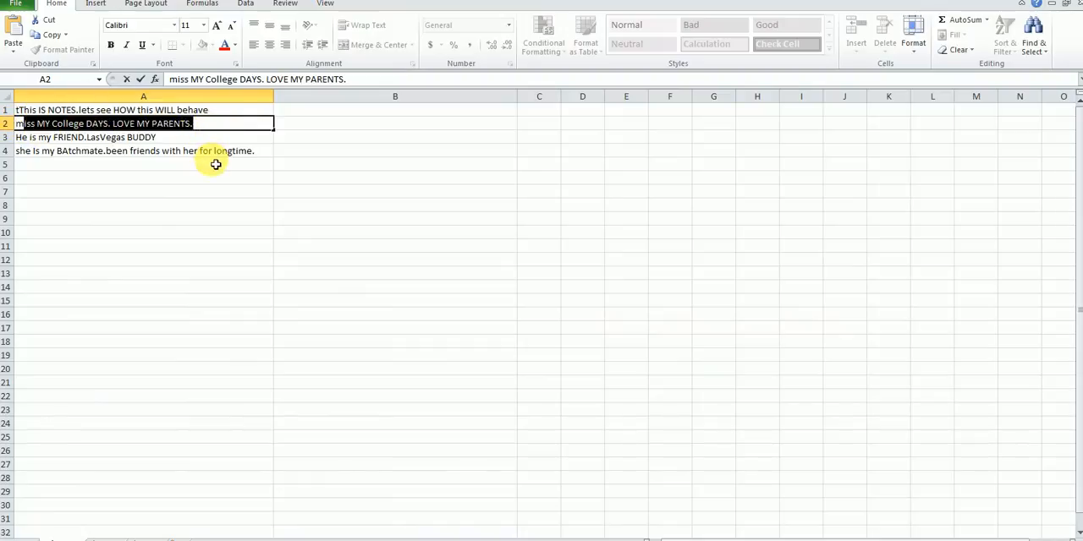
pyautogui.click(215, 164)
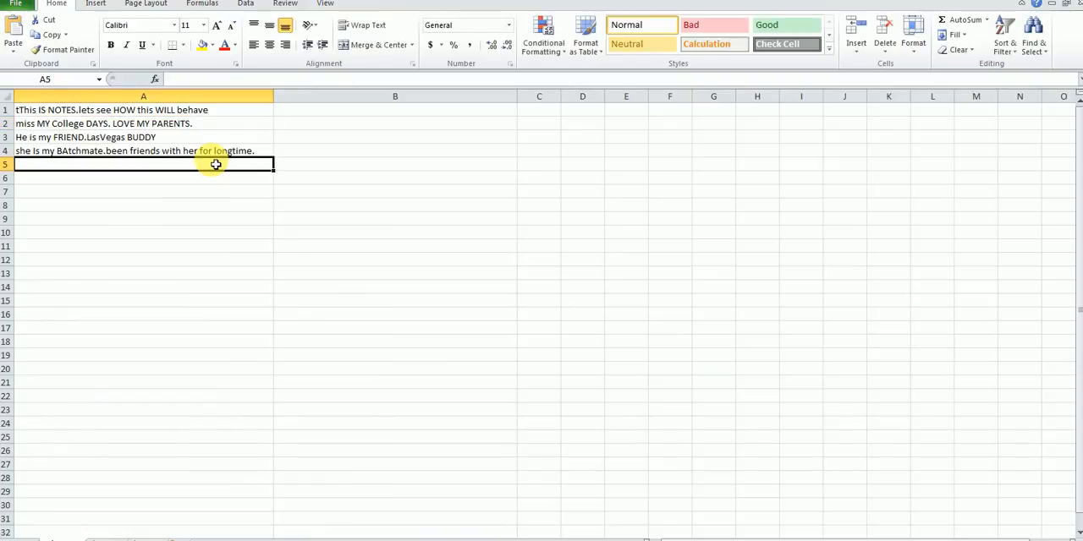
pyautogui.click(185, 126)
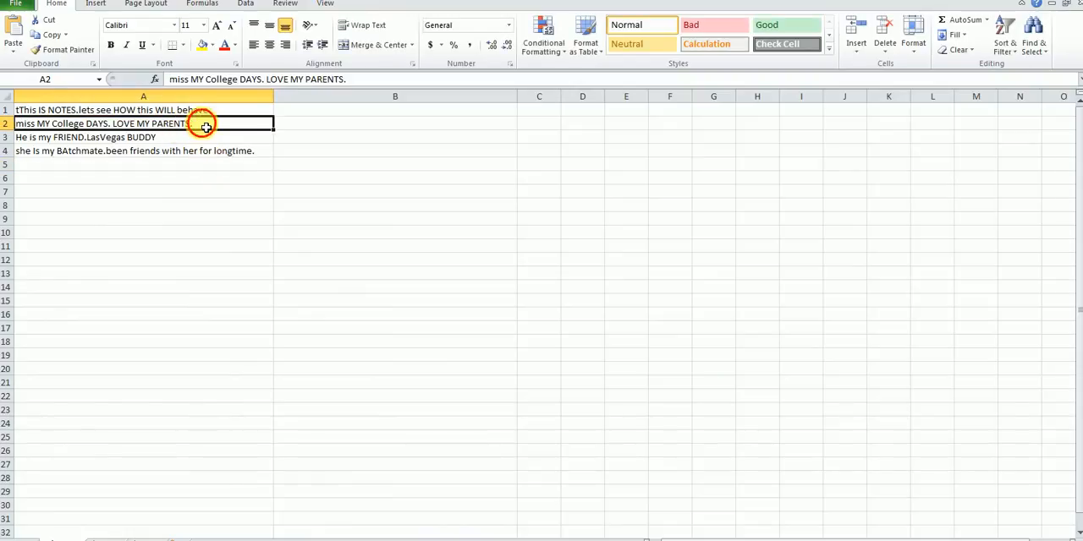
pyautogui.click(322, 128)
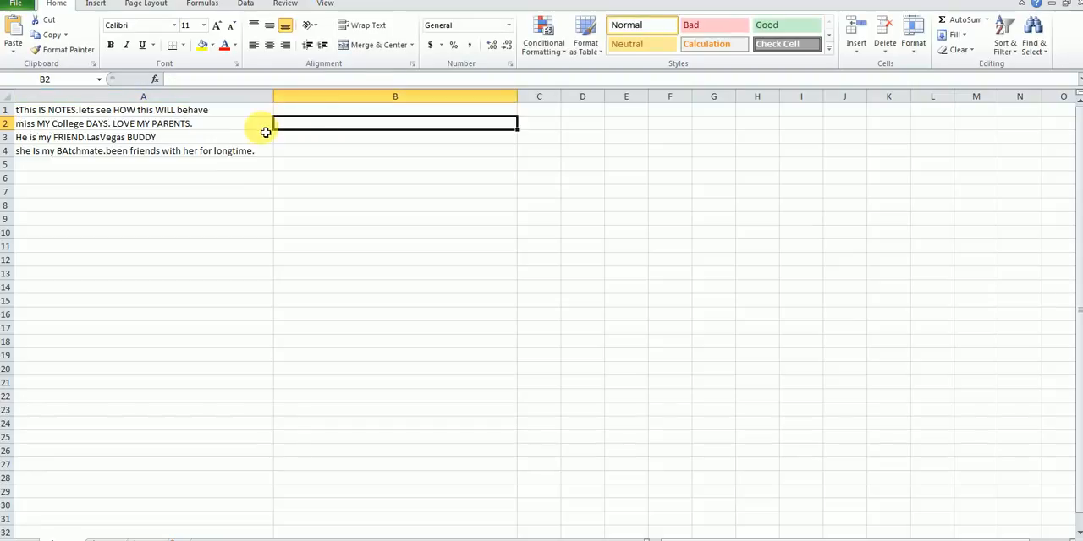
pyautogui.click(264, 131)
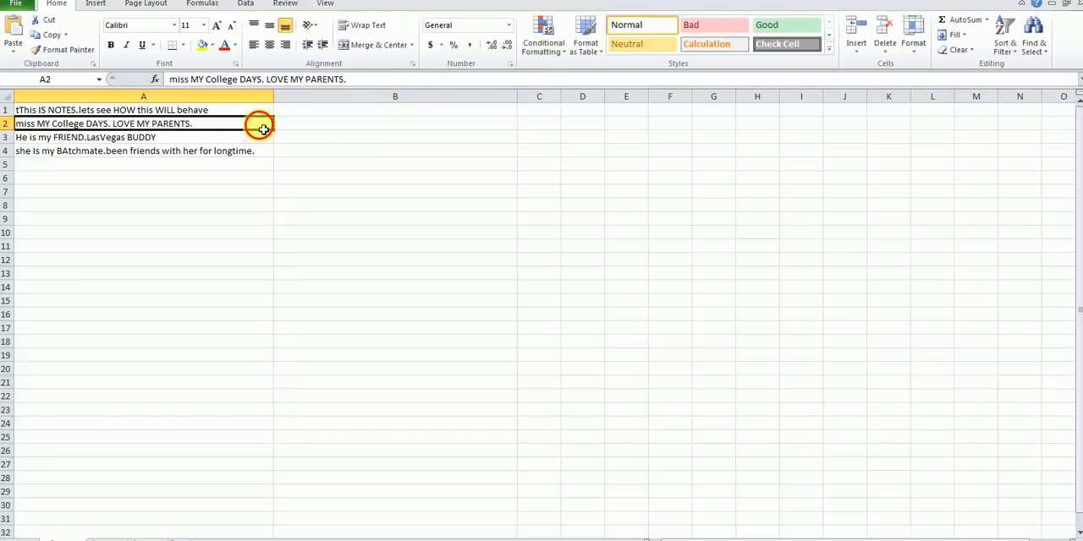
pyautogui.doubleClick(264, 130)
pyautogui.moveTo(266, 124); pyautogui.dragTo(23, 125)
pyautogui.click(27, 126)
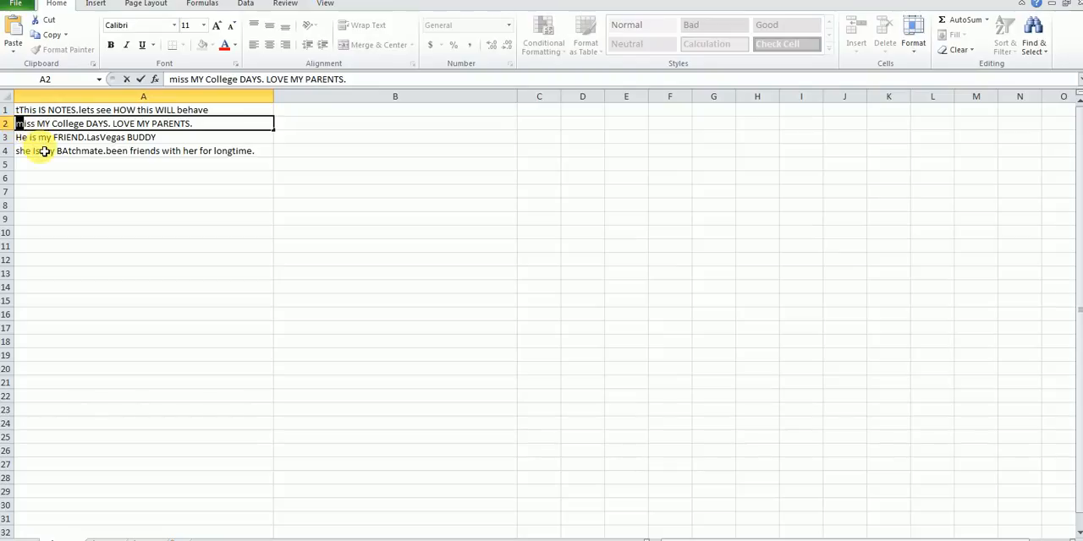
pyautogui.click(92, 164)
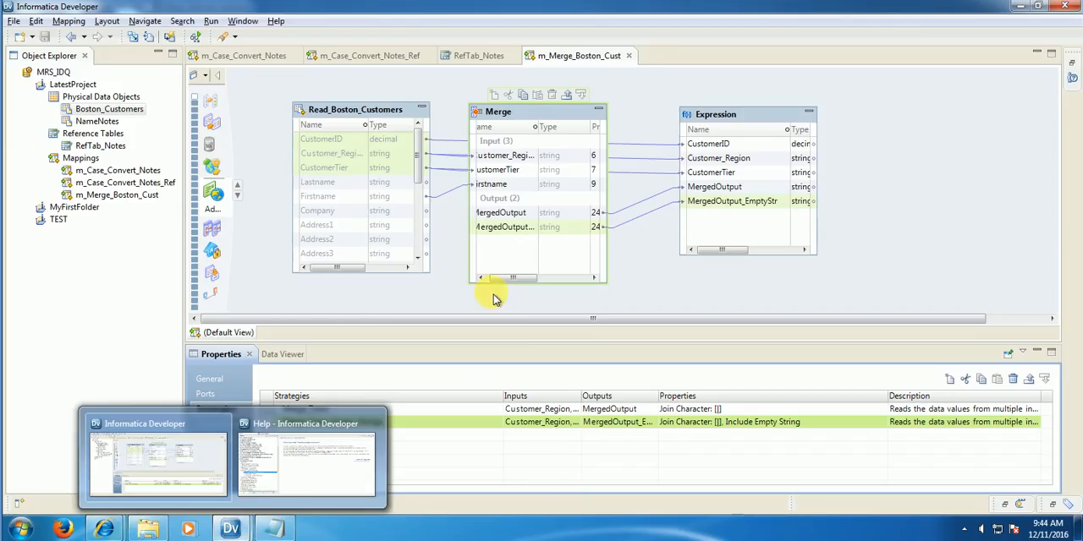
# Step: Switch back to the Word notes and review the default conversion method and the delimiter explanation with its dash example
pyautogui.click(290, 491)
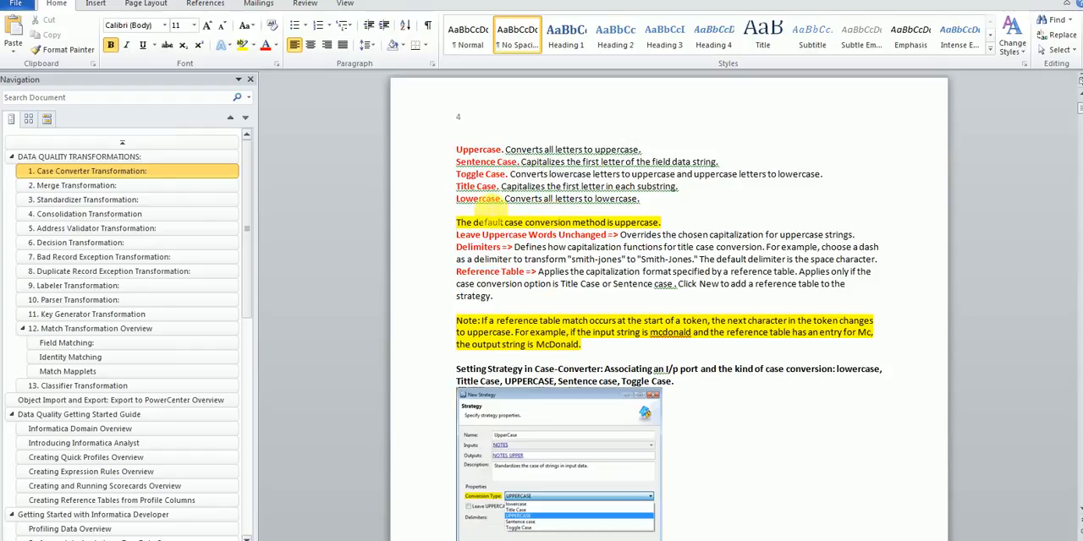
pyautogui.moveTo(457, 223); pyautogui.dragTo(606, 227)
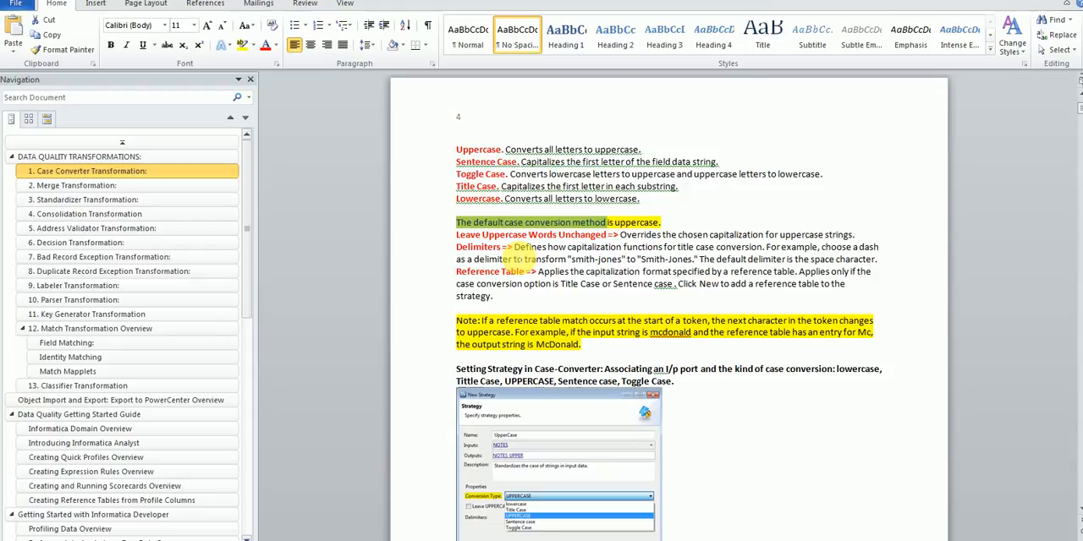
pyautogui.moveTo(456, 247); pyautogui.dragTo(622, 248)
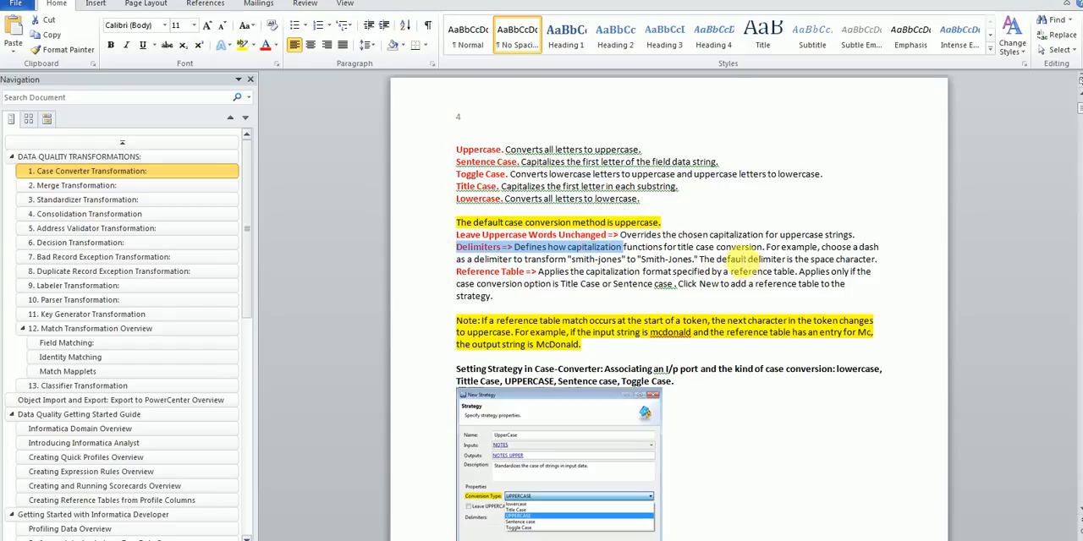
pyautogui.moveTo(716, 259); pyautogui.dragTo(873, 260)
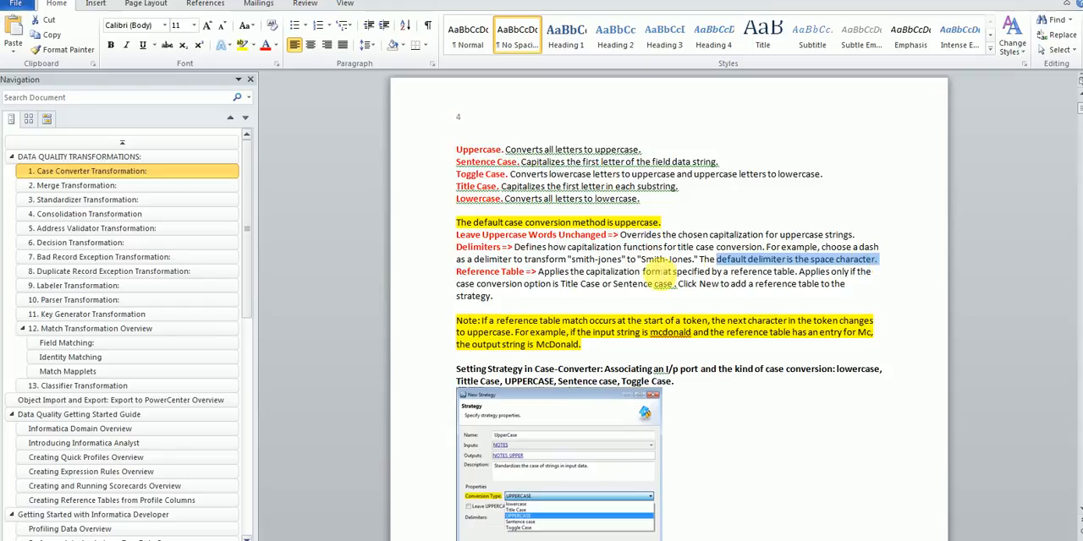
pyautogui.click(684, 260)
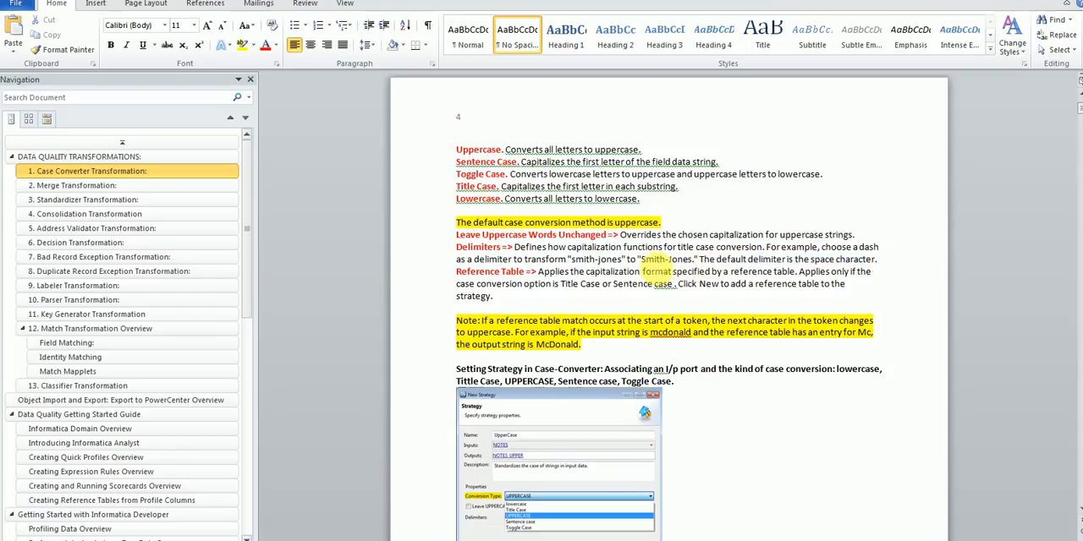
pyautogui.moveTo(641, 259); pyautogui.dragTo(668, 259)
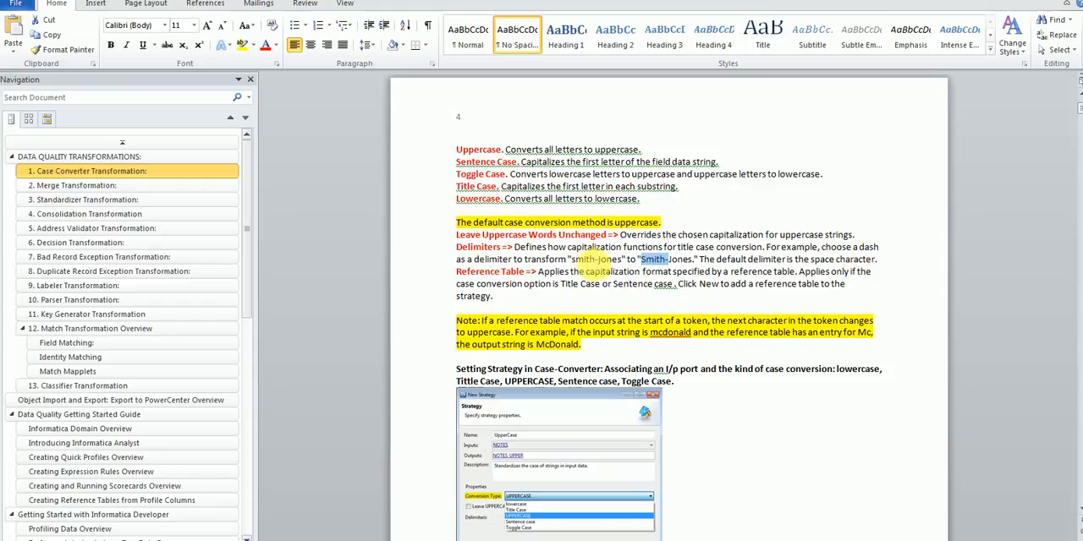
pyautogui.moveTo(572, 259)
pyautogui.mouseDown()
pyautogui.moveTo(621, 263)
pyautogui.moveTo(576, 260)
pyautogui.mouseUp()
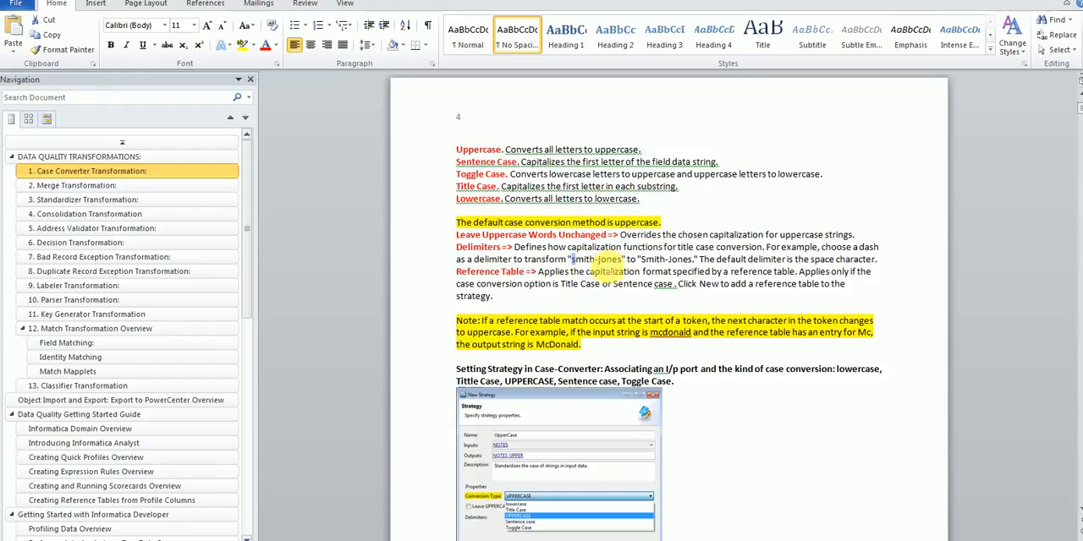
pyautogui.click(599, 259)
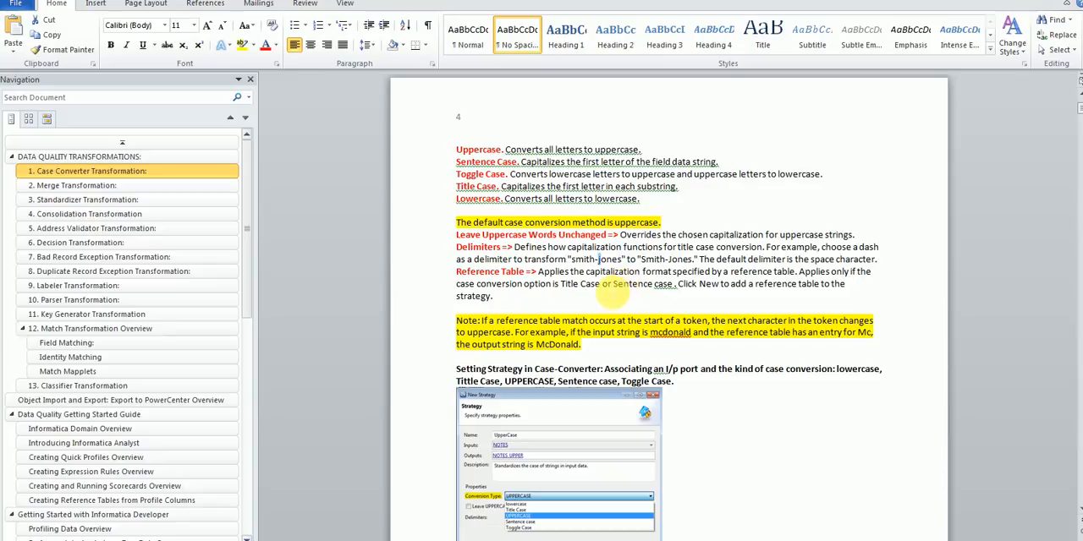
# Step: Review the notes on Case Converter strategy setup, reference tables and sample outputs, through the lowercase example that leaves UPPERCASE words unchanged
pyautogui.scroll(-2, 629, 339)
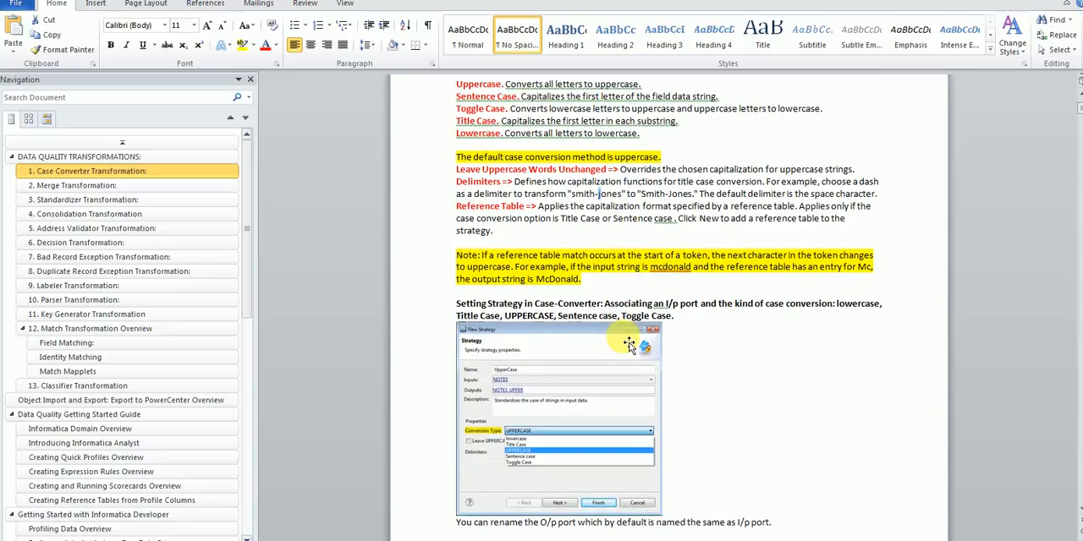
pyautogui.scroll(-3, 629, 345)
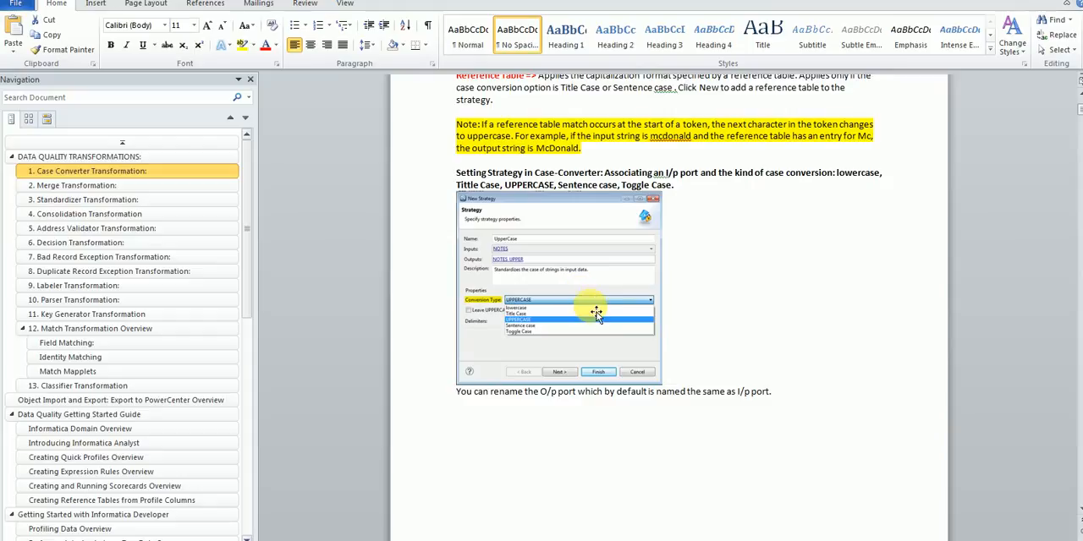
pyautogui.scroll(-5, 598, 314)
pyautogui.scroll(-12, 598, 314)
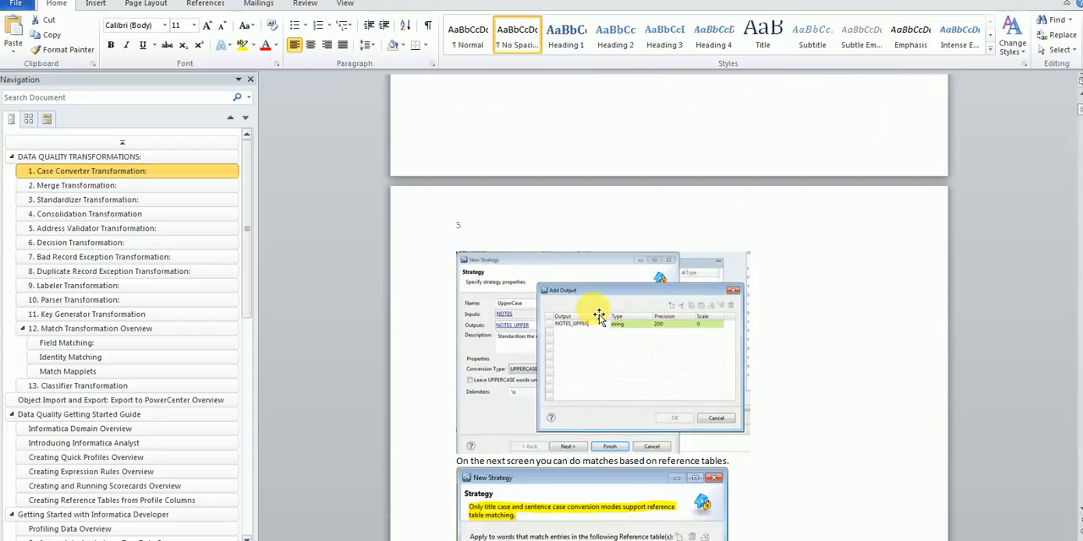
pyautogui.scroll(-15, 598, 315)
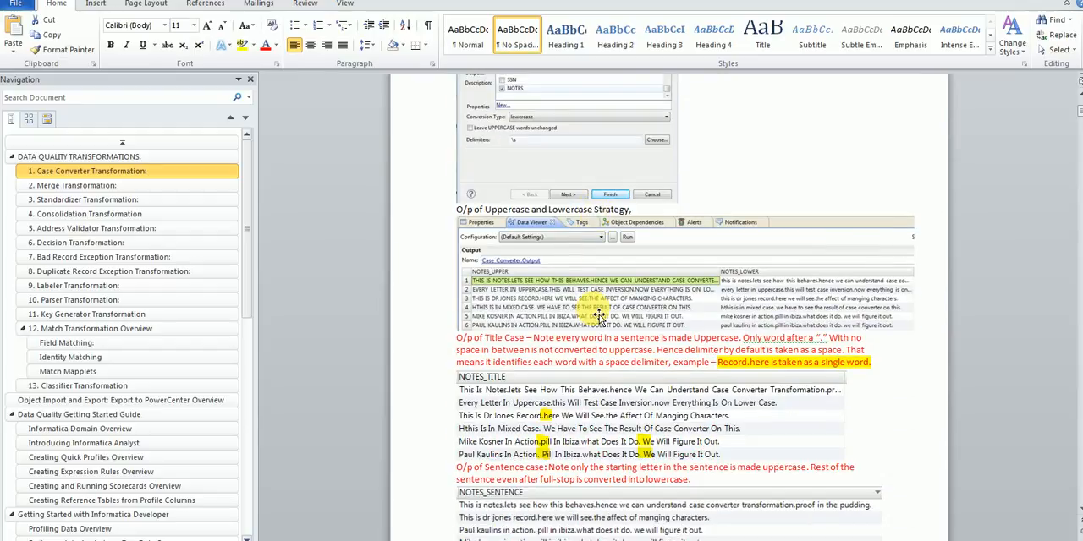
pyautogui.scroll(-15, 598, 315)
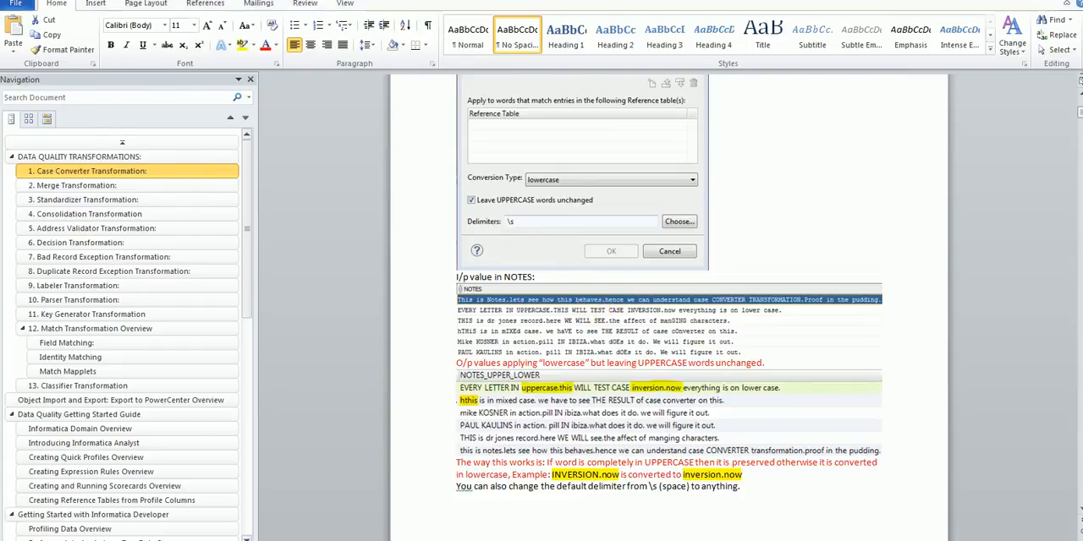
# Step: Switch to Informatica Developer and open the existing m_Case_Convert_Notes mapping to view its transformations
pyautogui.click(241, 539)
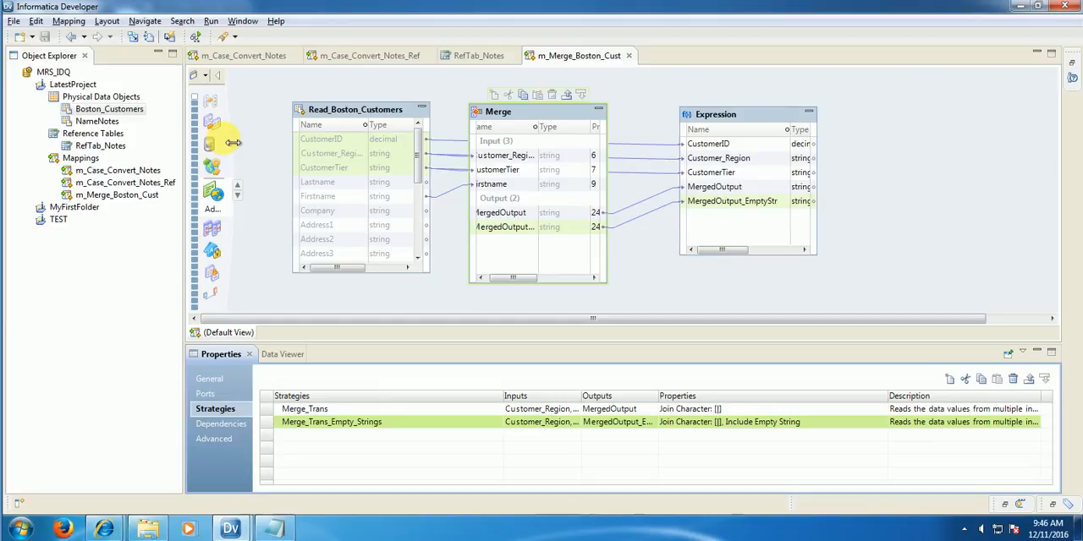
pyautogui.click(149, 174)
pyautogui.click(150, 177)
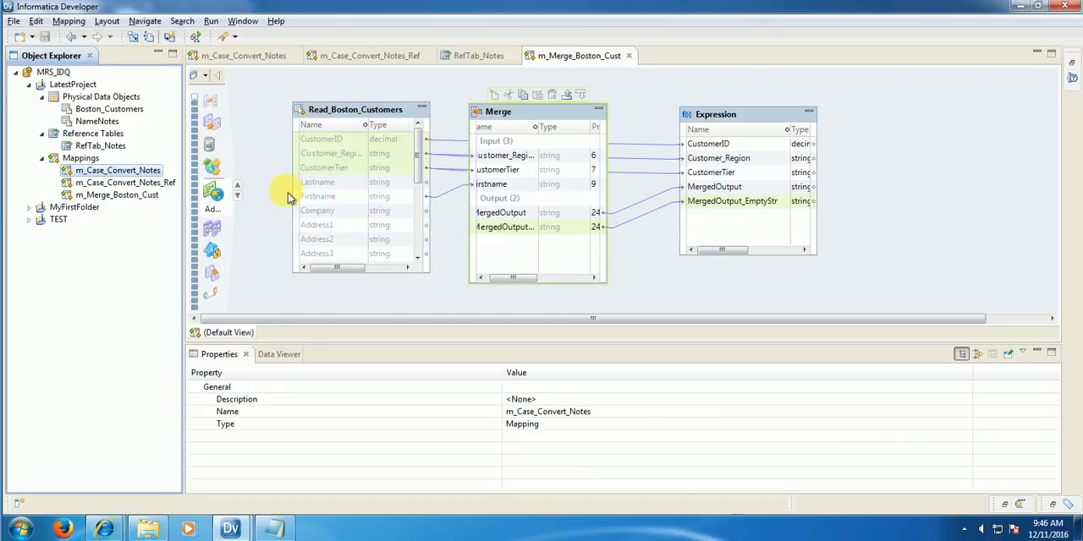
pyautogui.click(243, 56)
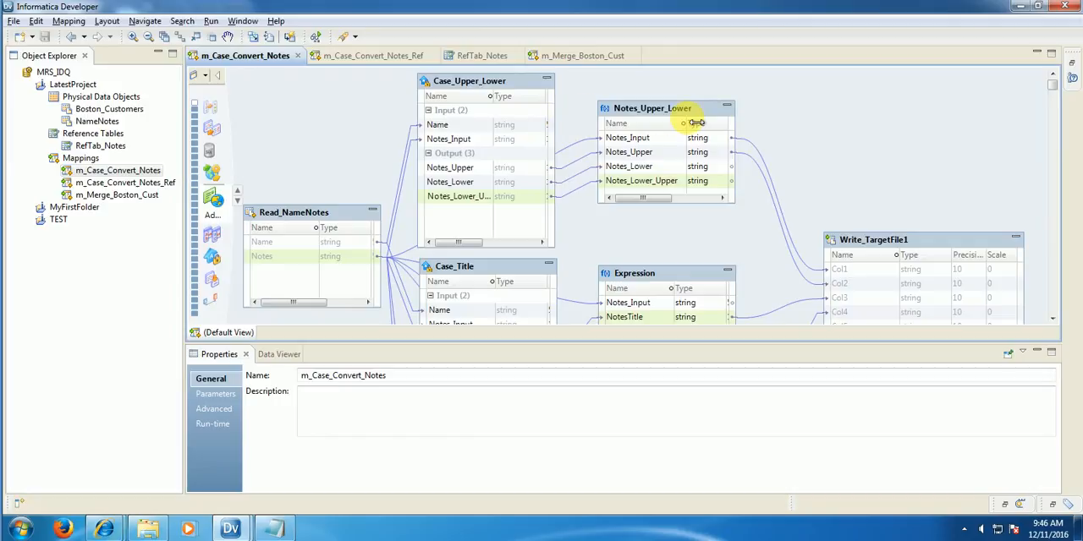
pyautogui.moveTo(686, 120)
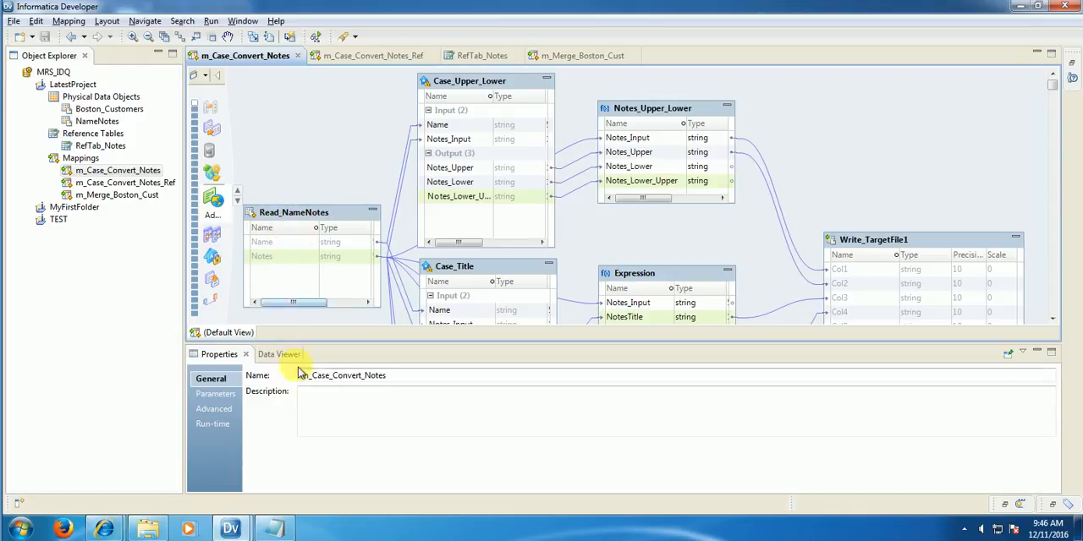
# Step: Examine the Name and Notes fields of the NameNotes.txt source in Notepad, highlighting the first record's note, and return to Informatica Developer
pyautogui.click(149, 527)
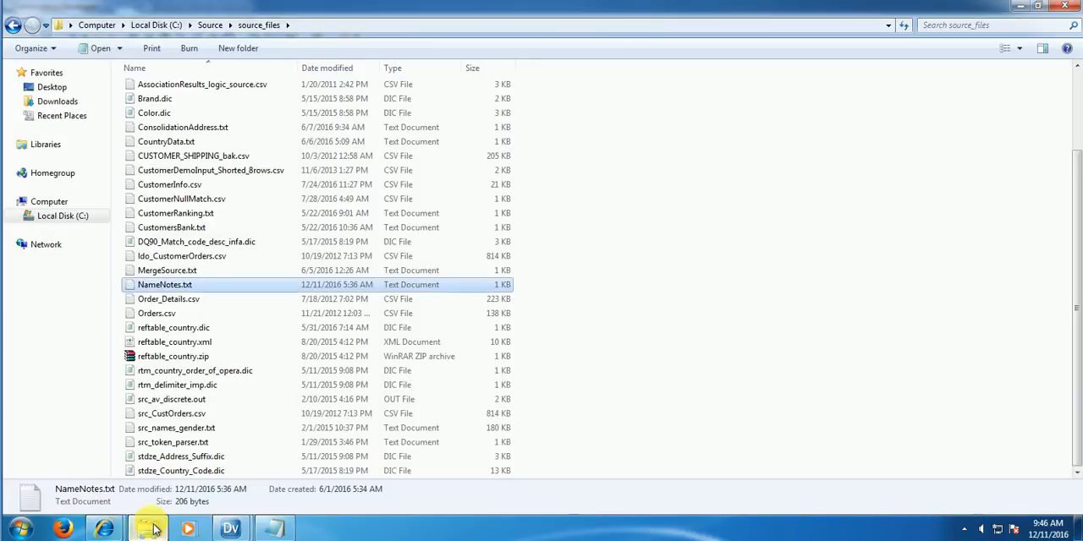
pyautogui.click(279, 528)
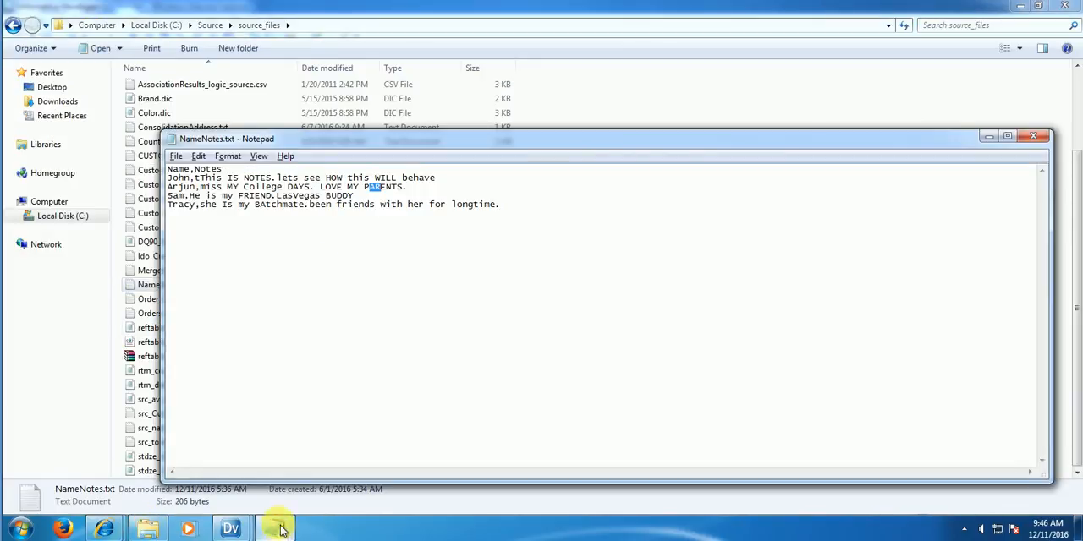
pyautogui.click(304, 235)
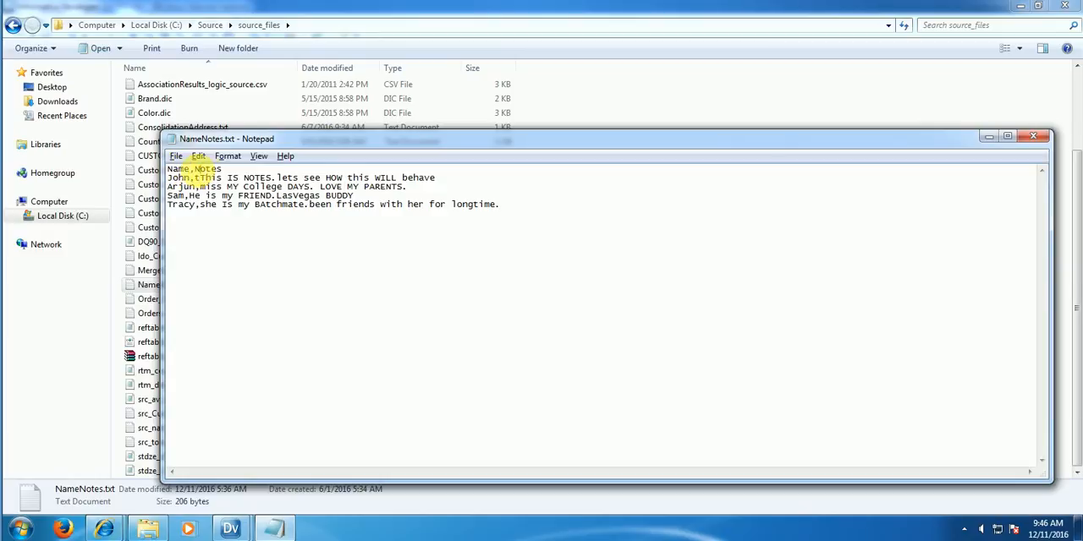
pyautogui.moveTo(193, 170); pyautogui.dragTo(457, 178)
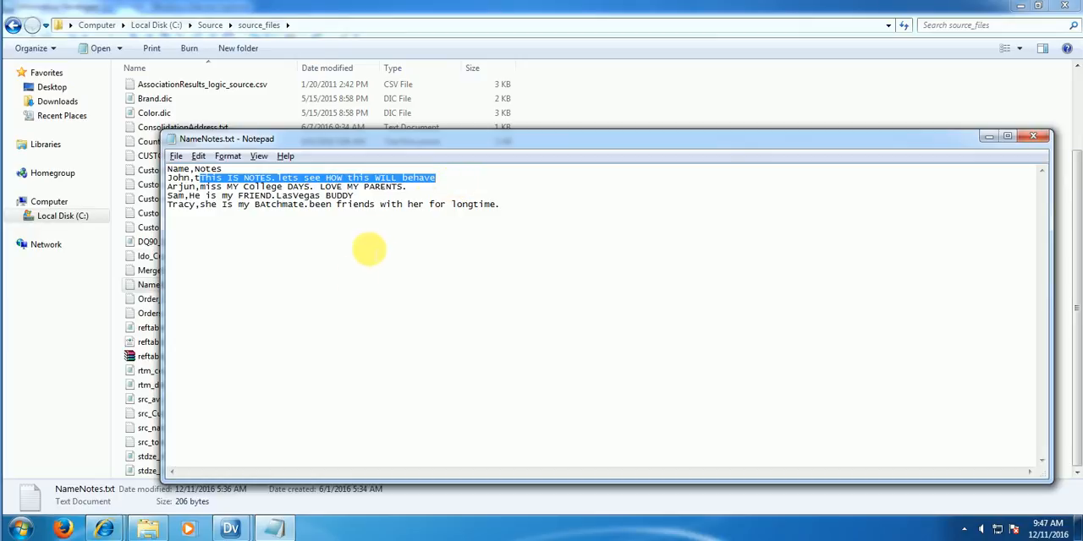
pyautogui.moveTo(225, 535)
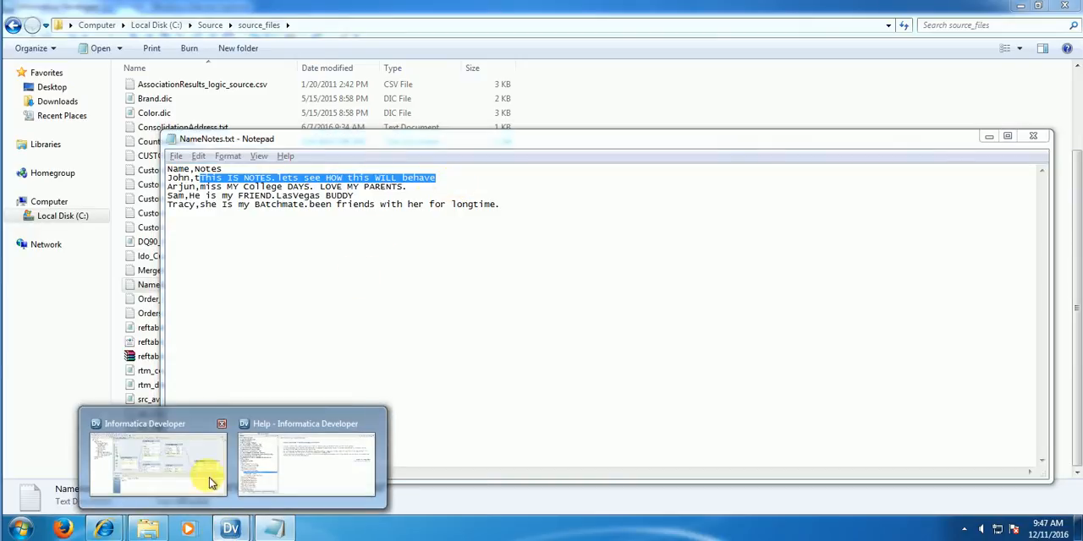
pyautogui.click(213, 414)
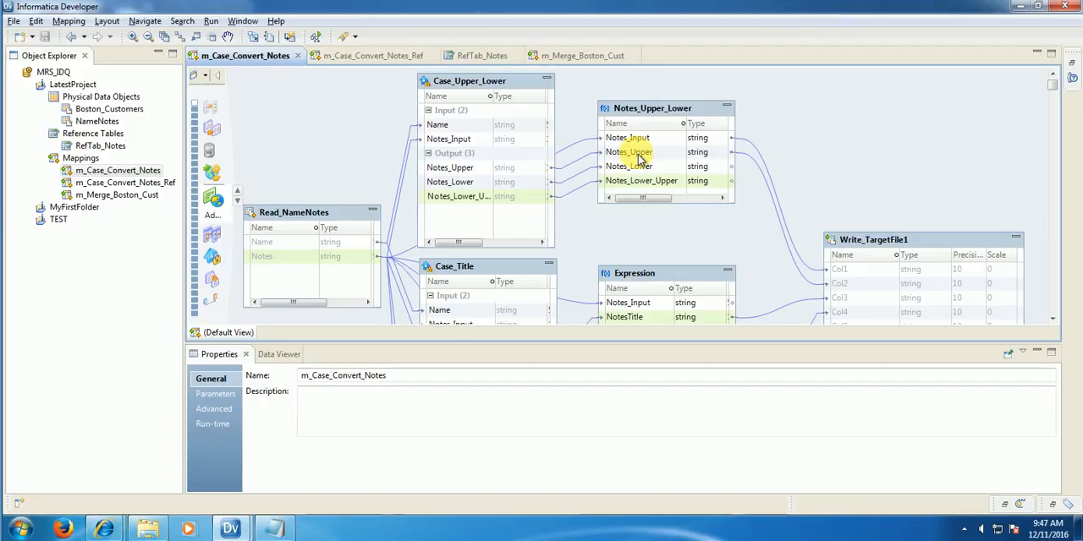
pyautogui.rightClick(88, 161)
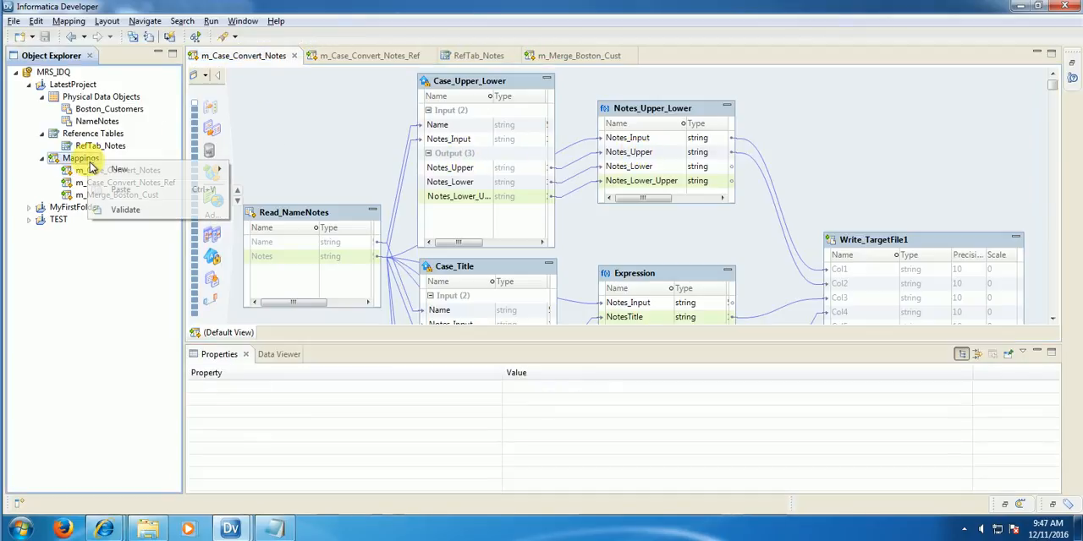
pyautogui.moveTo(181, 177)
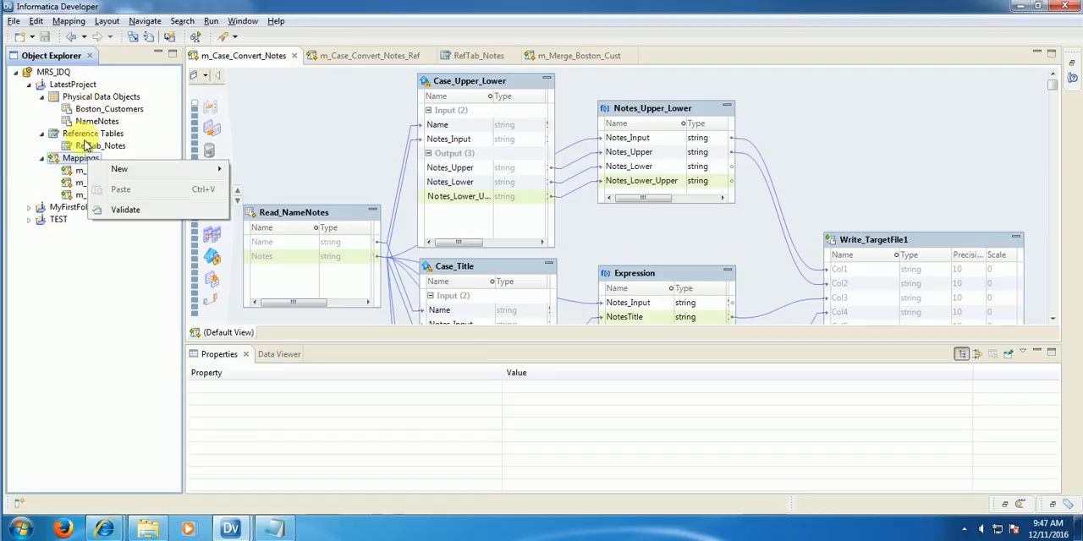
pyautogui.click(78, 167)
pyautogui.click(83, 170)
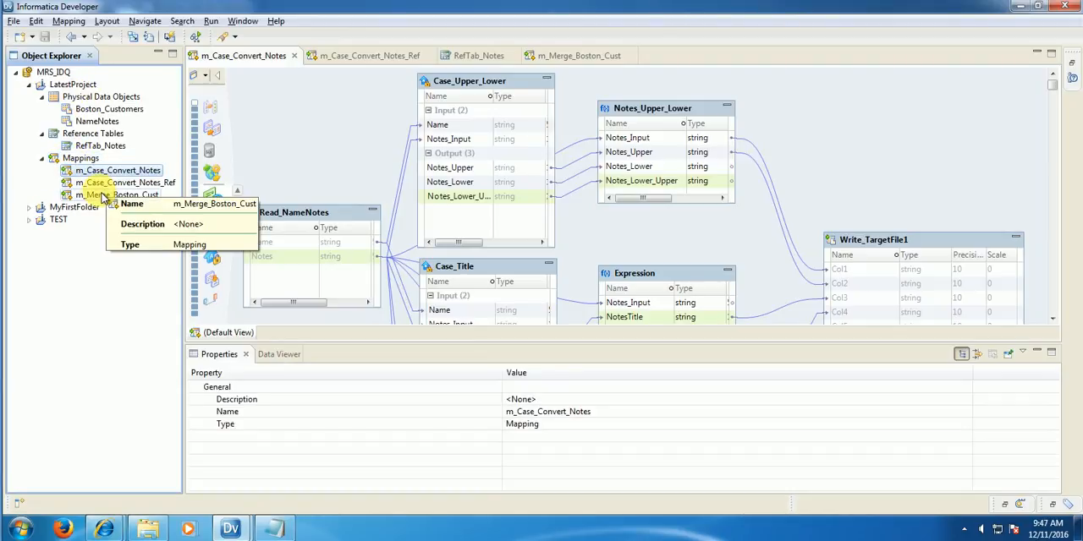
pyautogui.click(76, 158)
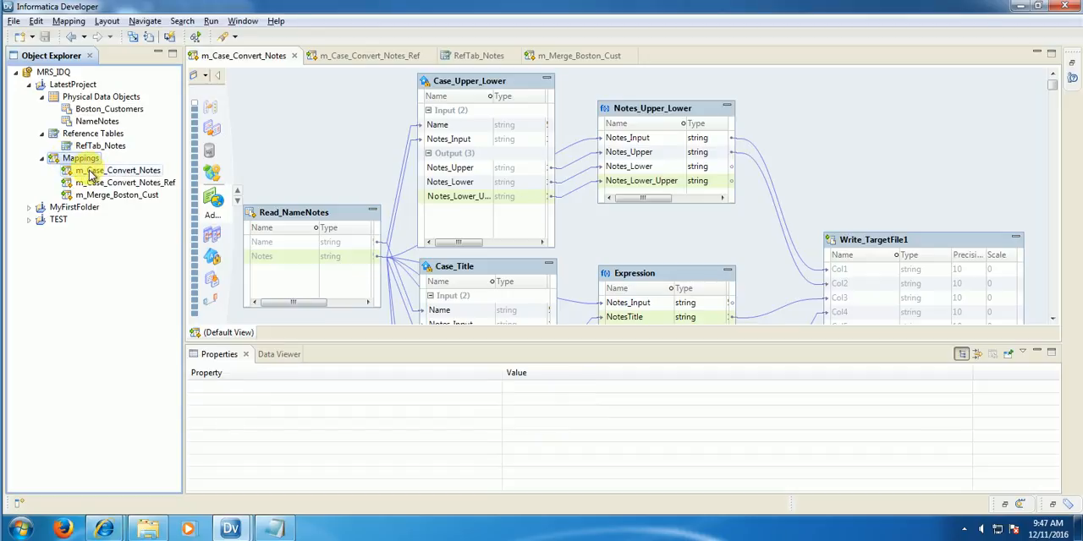
pyautogui.rightClick(90, 159)
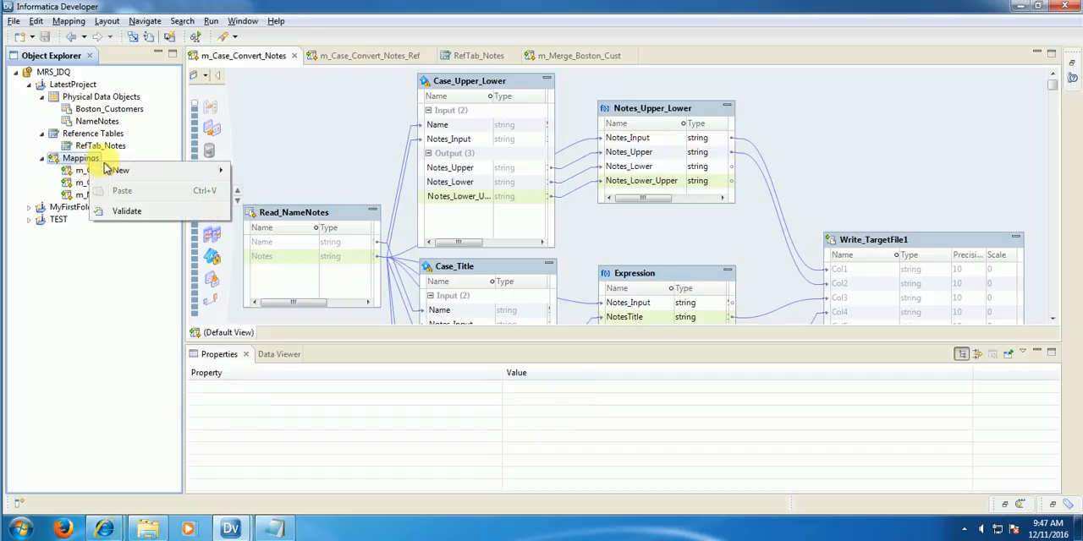
pyautogui.moveTo(119, 172)
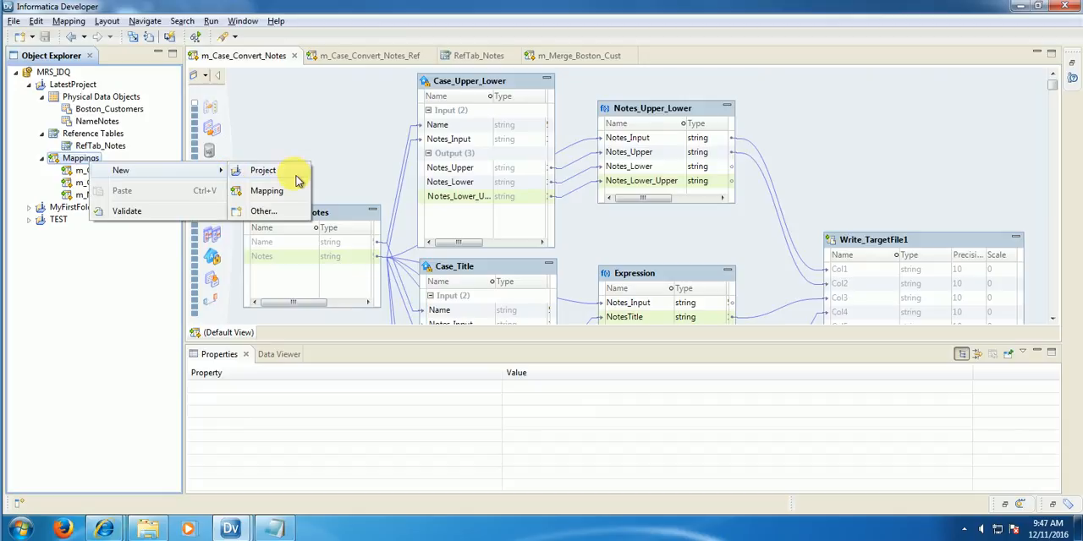
pyautogui.click(91, 173)
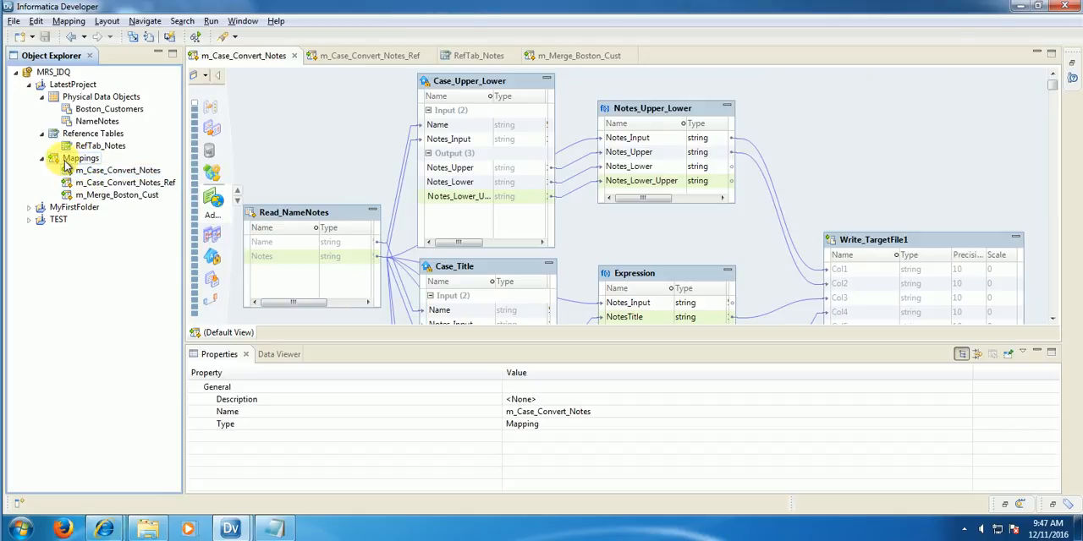
# Step: Create a new mapping named m_Case_Convert_Notes1 in LatestProject
pyautogui.click(72, 85)
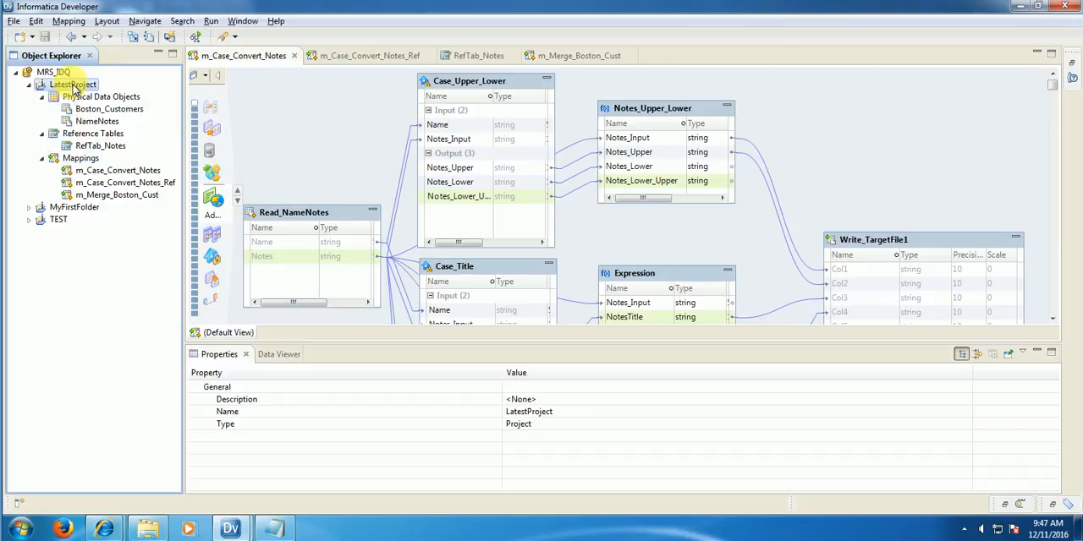
pyautogui.rightClick(73, 85)
pyautogui.moveTo(121, 92)
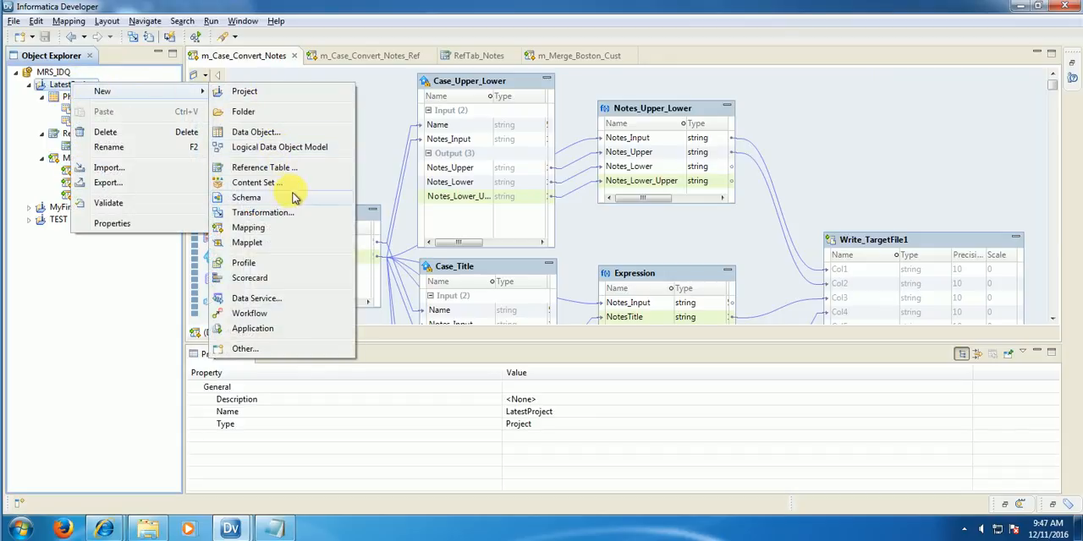
pyautogui.click(274, 229)
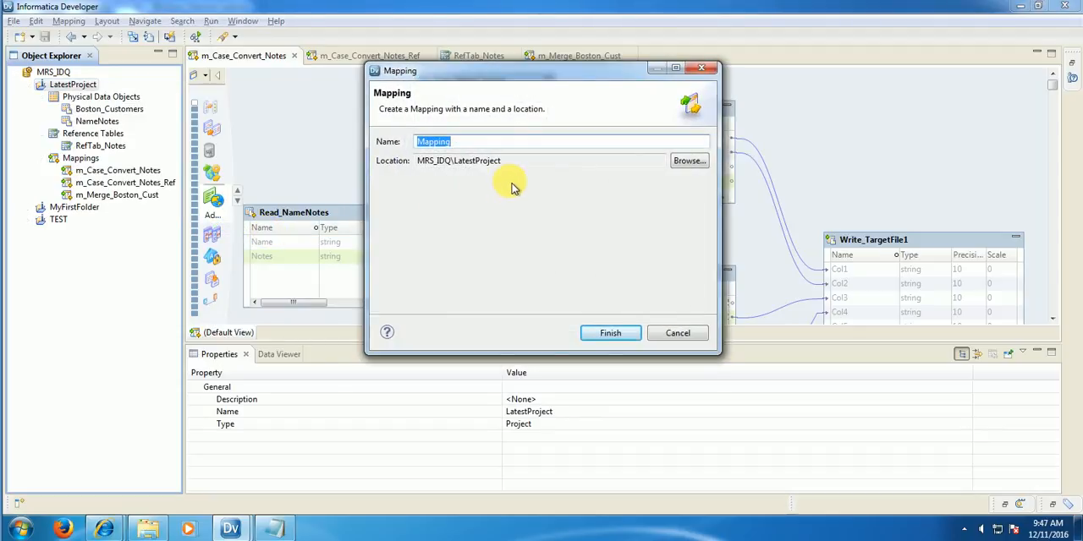
pyautogui.write('m_Case_Convert_Note')
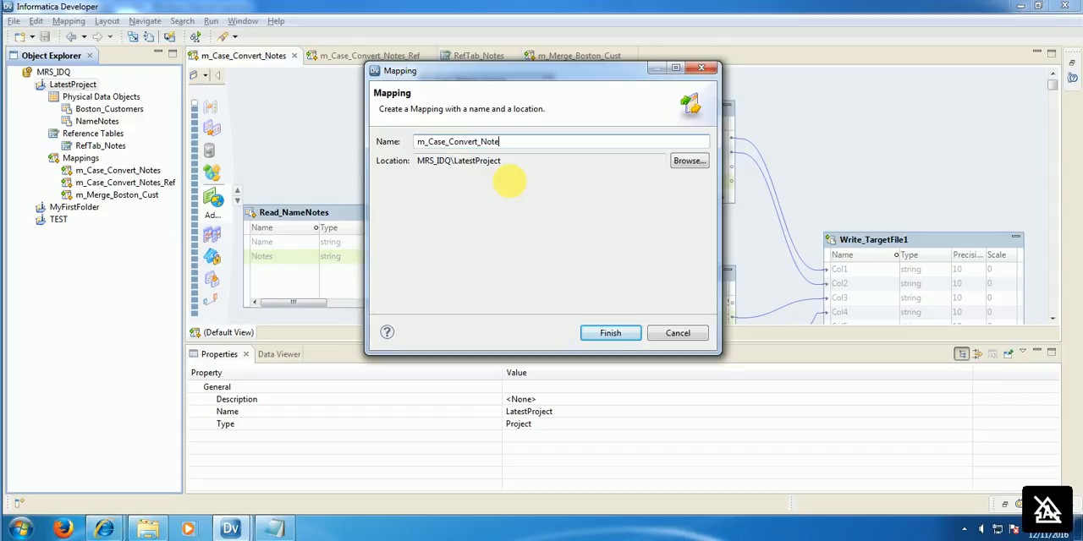
pyautogui.write('s1')
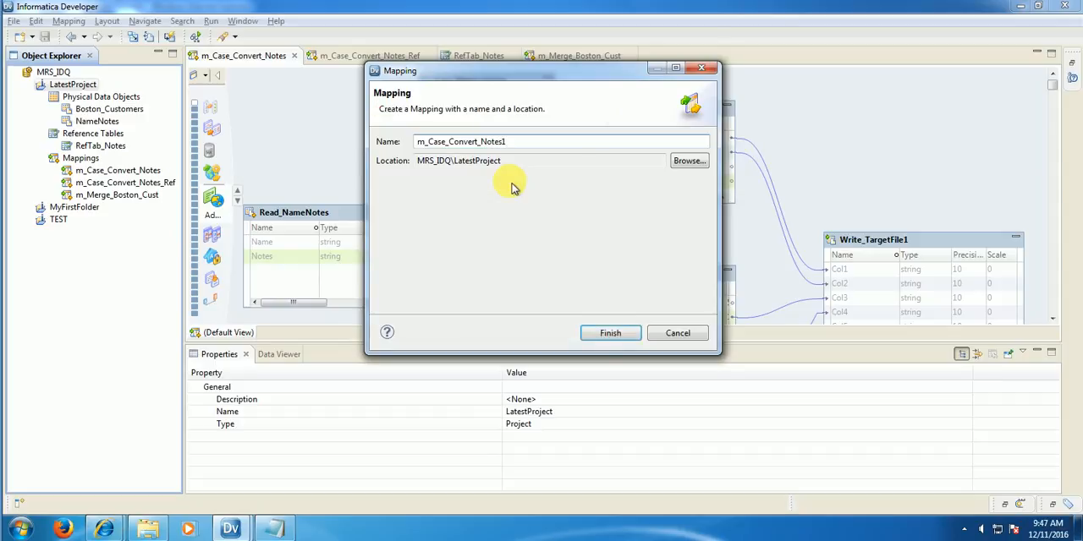
pyautogui.click(612, 335)
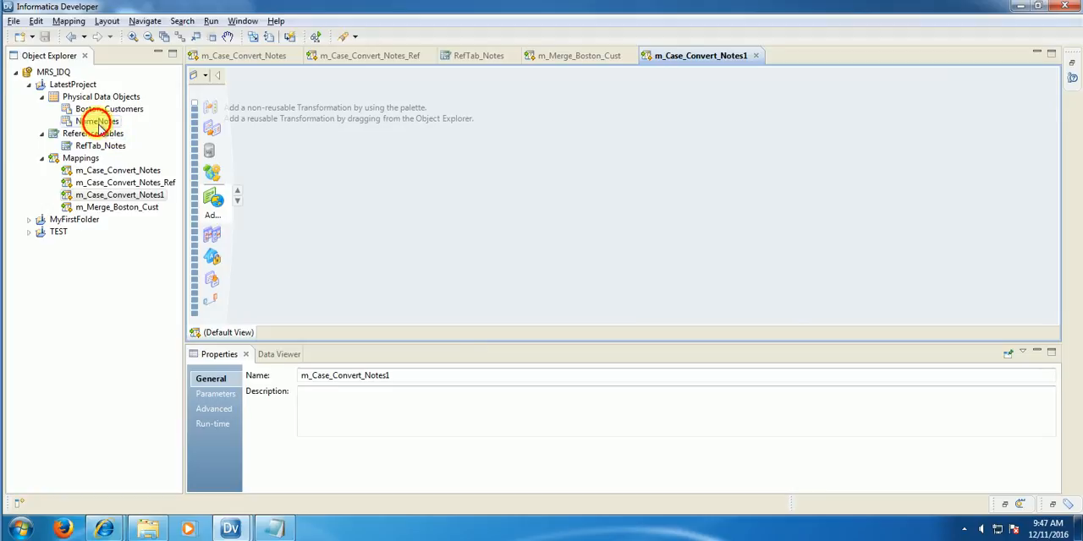
# Step: Add the NameNotes data object to the mapping as an independent Read source and place it near the canvas's upper-left corner
pyautogui.moveTo(95, 121); pyautogui.dragTo(345, 165)
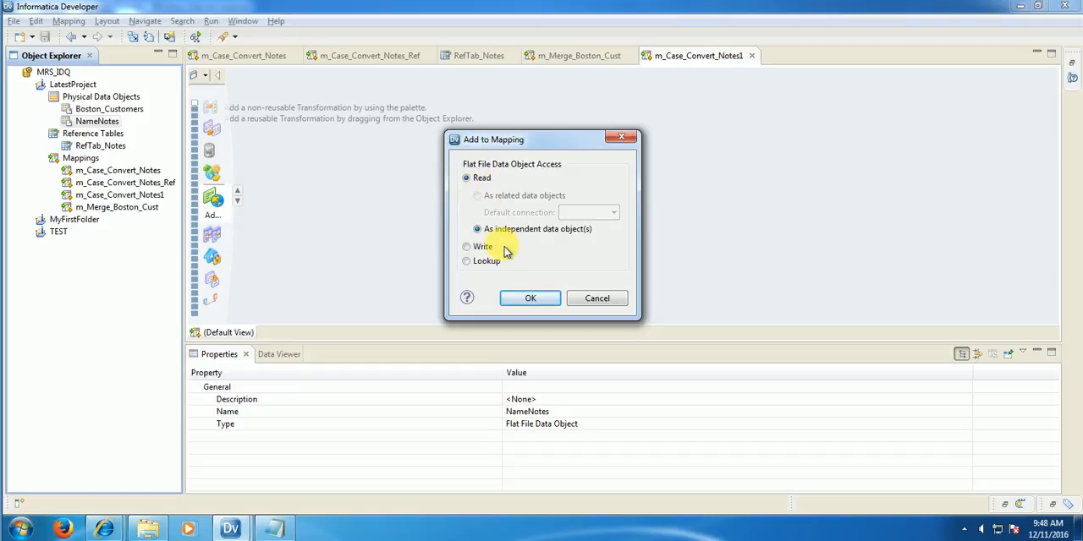
pyautogui.click(531, 298)
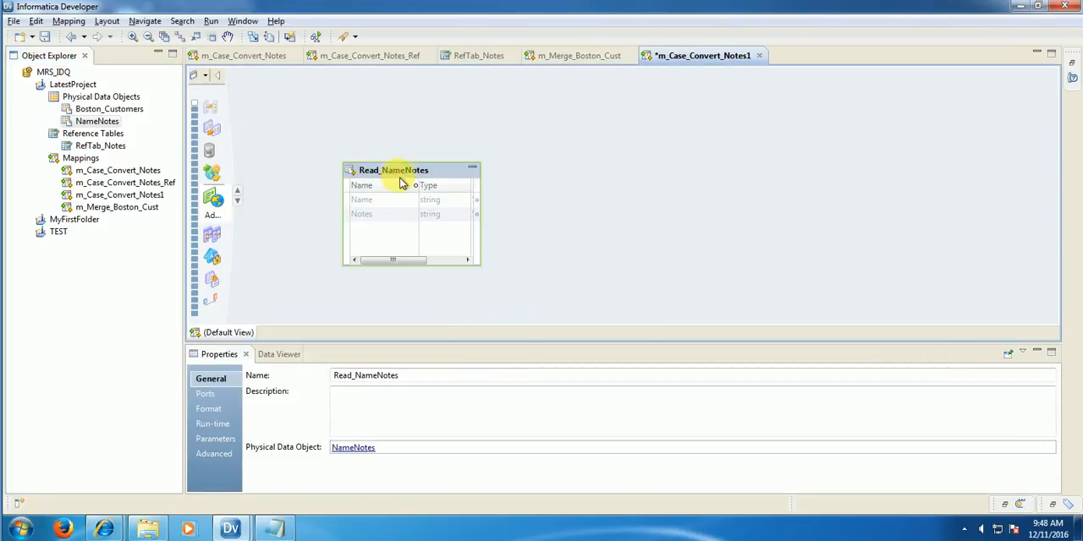
pyautogui.moveTo(367, 174); pyautogui.dragTo(304, 133)
# Step: Add a Case Converter transformation, found by searching for "case", and place it beside the Read_NameNotes source
pyautogui.rightClick(445, 149)
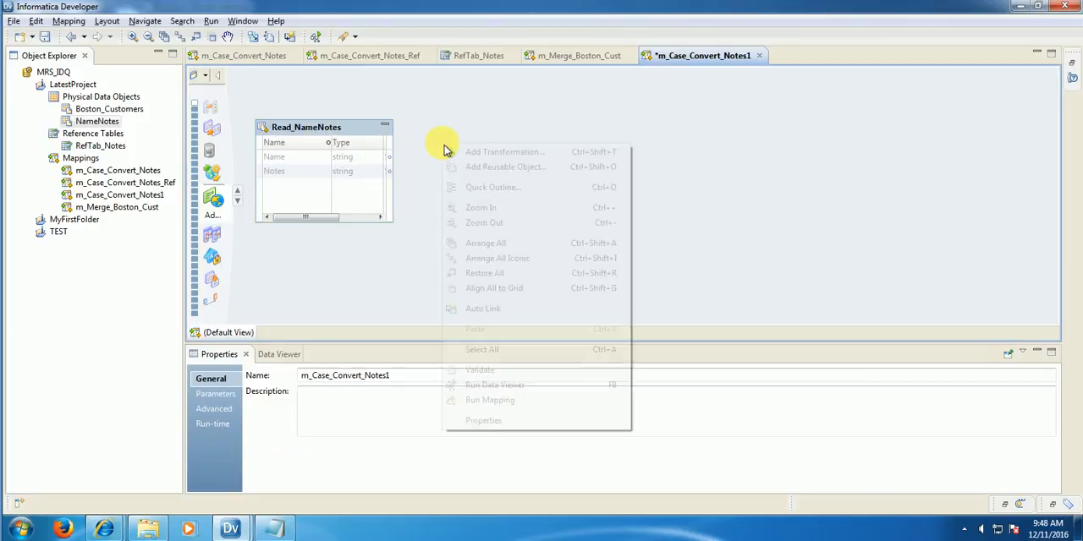
pyautogui.click(556, 153)
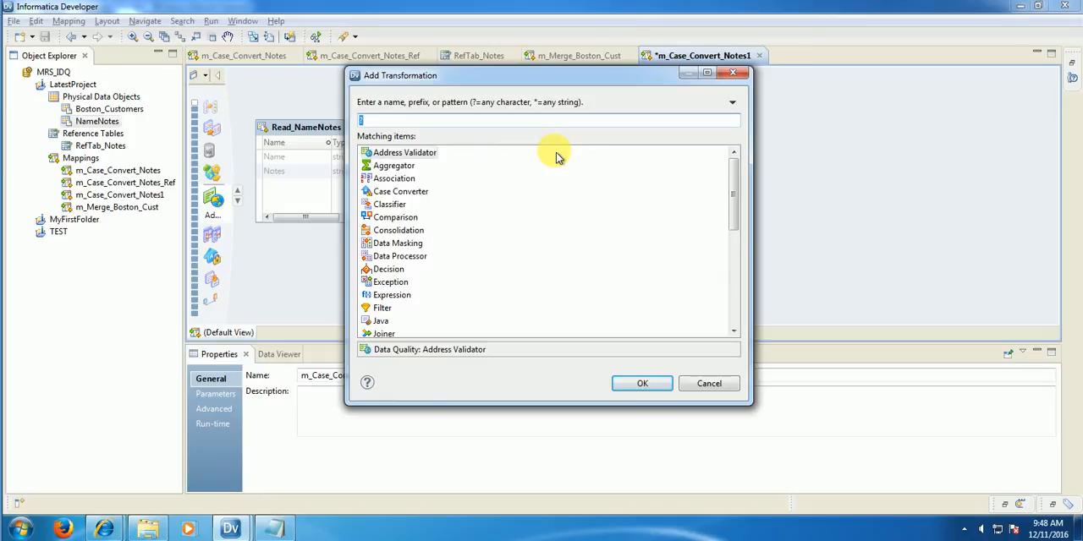
pyautogui.moveTo(737, 194)
pyautogui.mouseDown()
pyautogui.moveTo(739, 310)
pyautogui.moveTo(738, 197)
pyautogui.mouseUp()
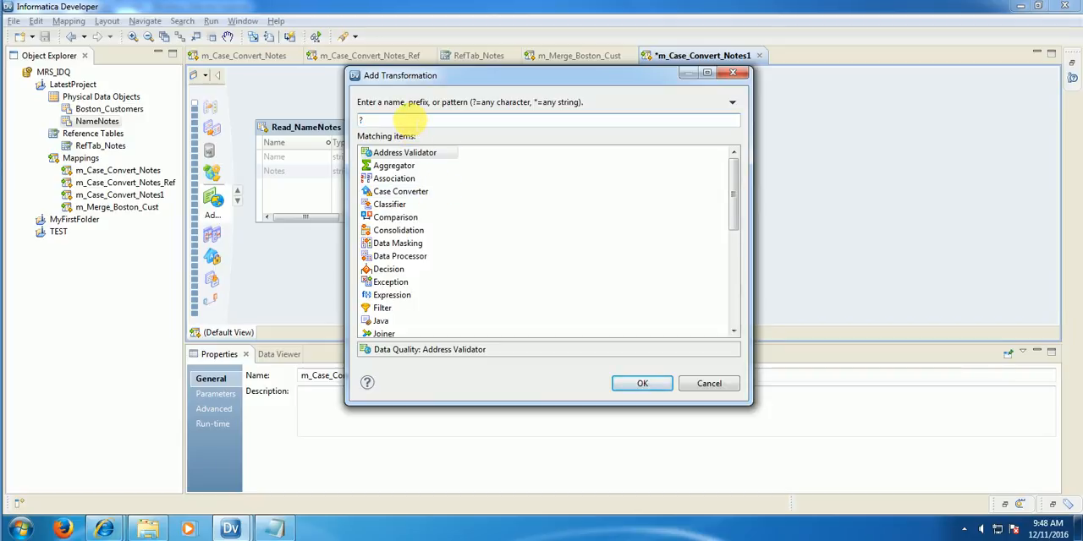
pyautogui.click(409, 121)
pyautogui.write('?ca')
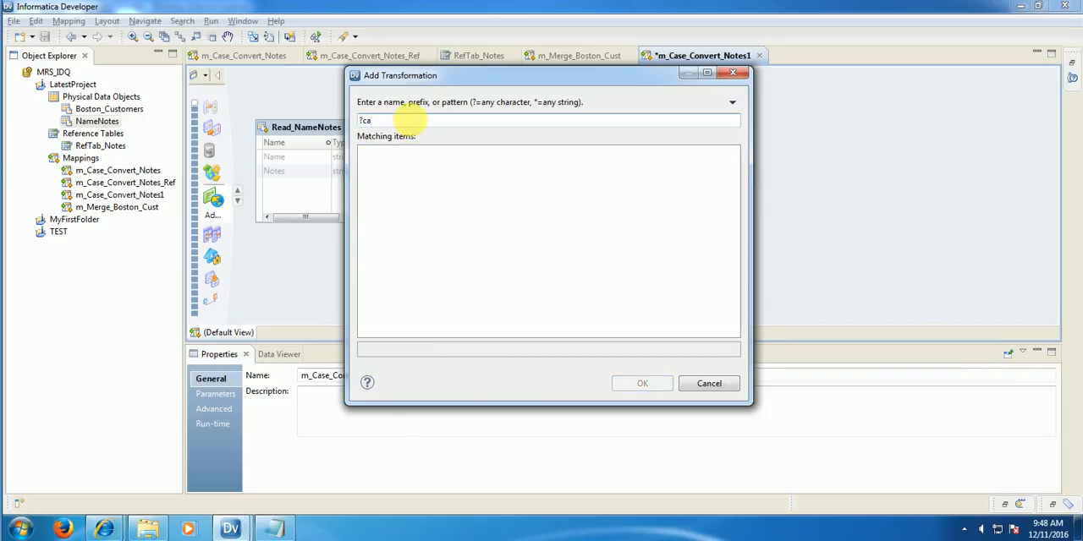
pyautogui.press('BackSpace')
pyautogui.press('BackSpace')
pyautogui.press('BackSpace')
pyautogui.write('ca')
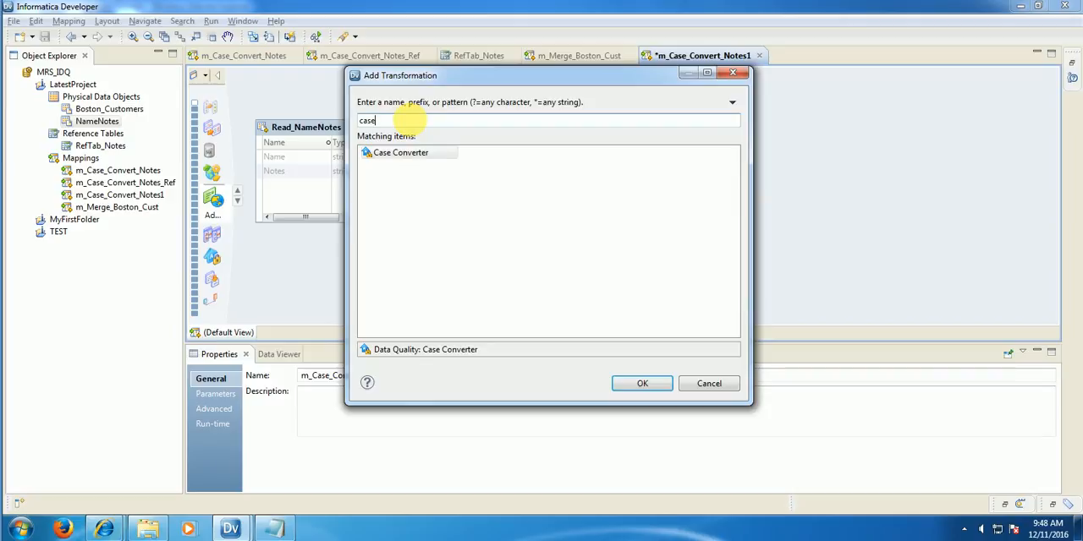
pyautogui.click(643, 385)
pyautogui.moveTo(609, 160); pyautogui.dragTo(475, 129)
# Step: Run the data preview for Read_NameNotes and widen its columns to read the full Notes text
pyautogui.rightClick(347, 134)
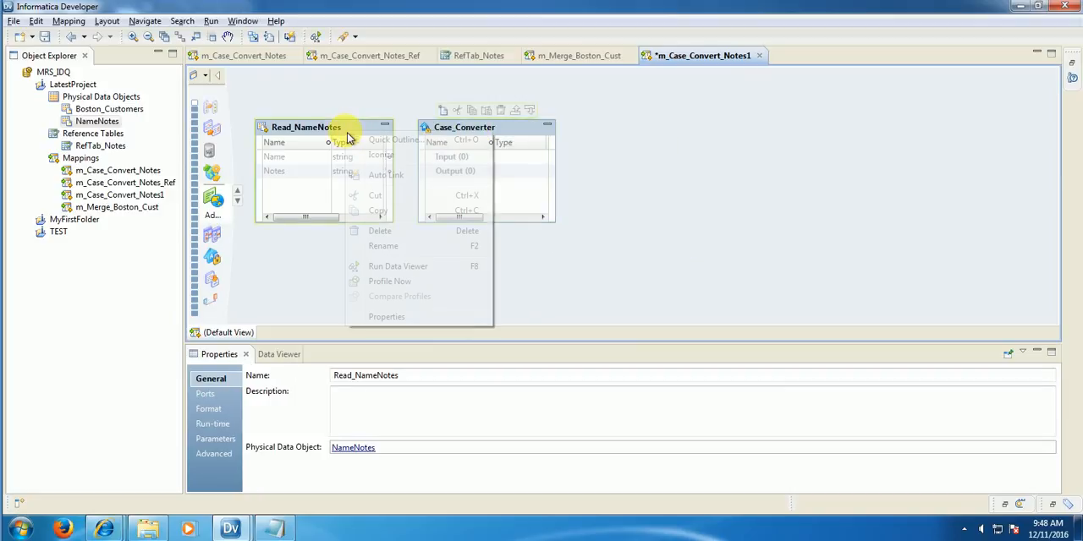
pyautogui.click(394, 268)
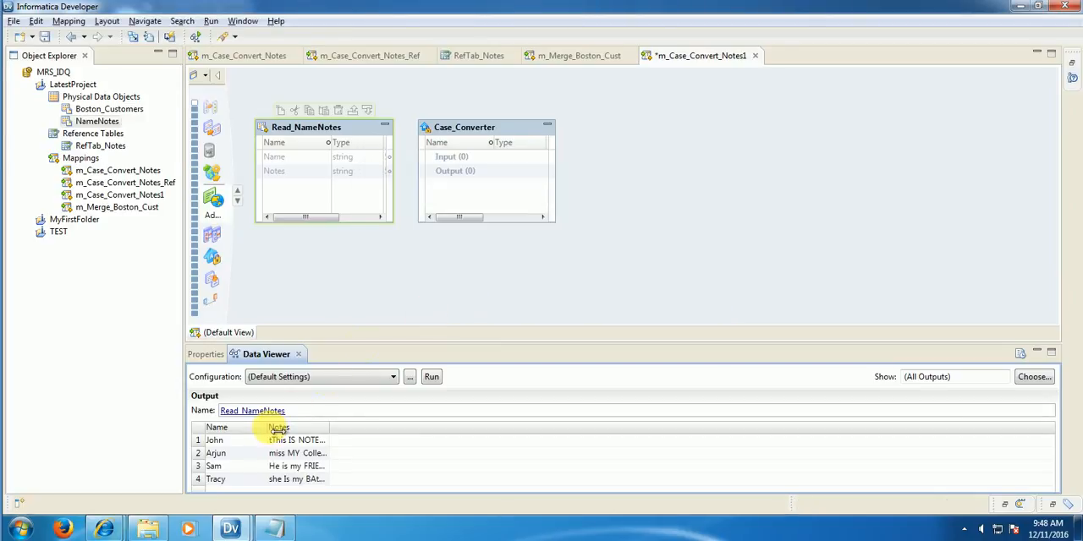
pyautogui.moveTo(278, 429); pyautogui.dragTo(529, 433)
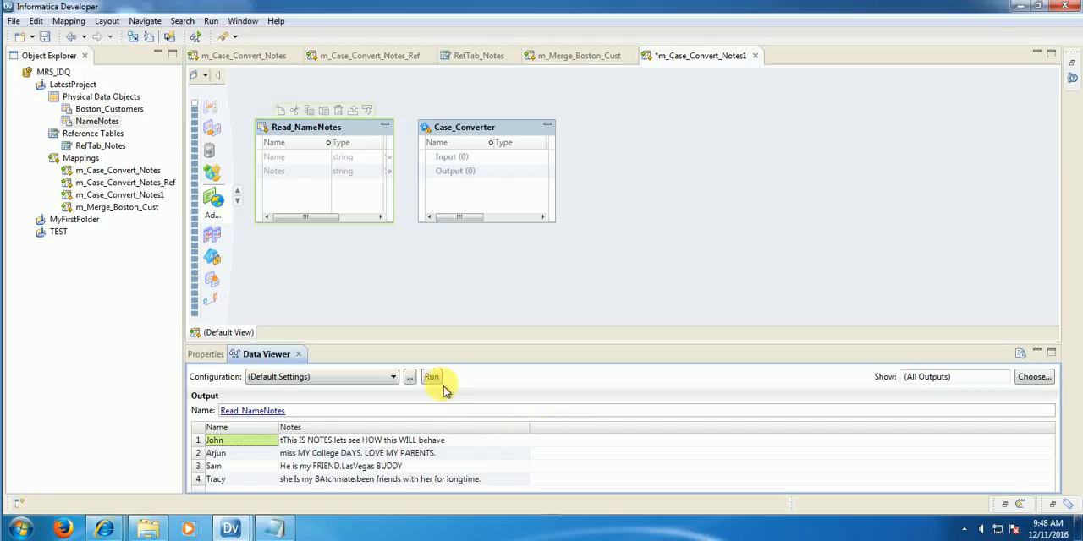
# Step: Link the Name and Notes ports of Read_NameNotes to the Case_Converter's Input group
pyautogui.click(288, 172)
pyautogui.keyDown('shift'); pyautogui.click(290, 173); pyautogui.keyUp('shift')
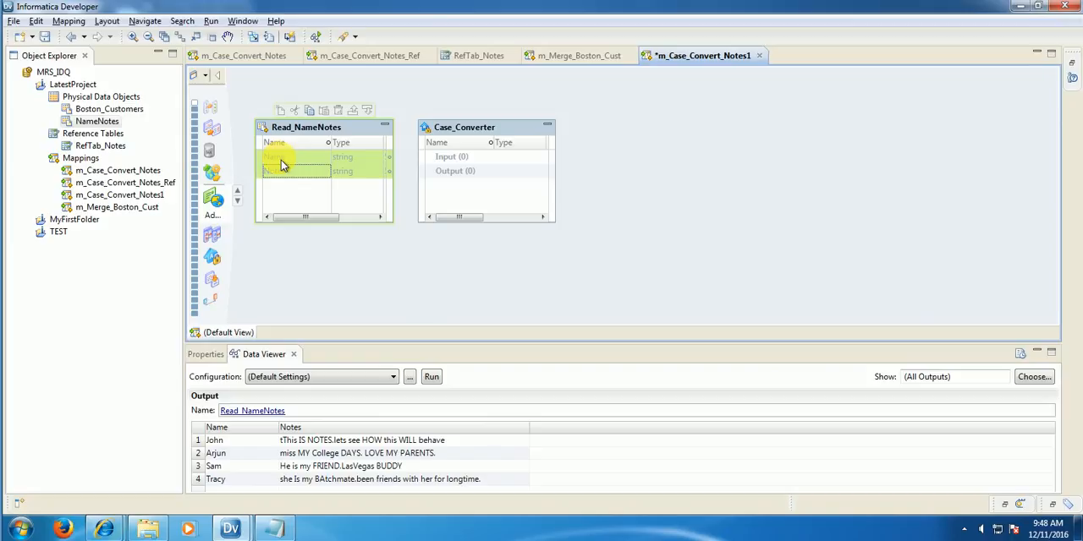
pyautogui.moveTo(283, 166); pyautogui.dragTo(464, 168)
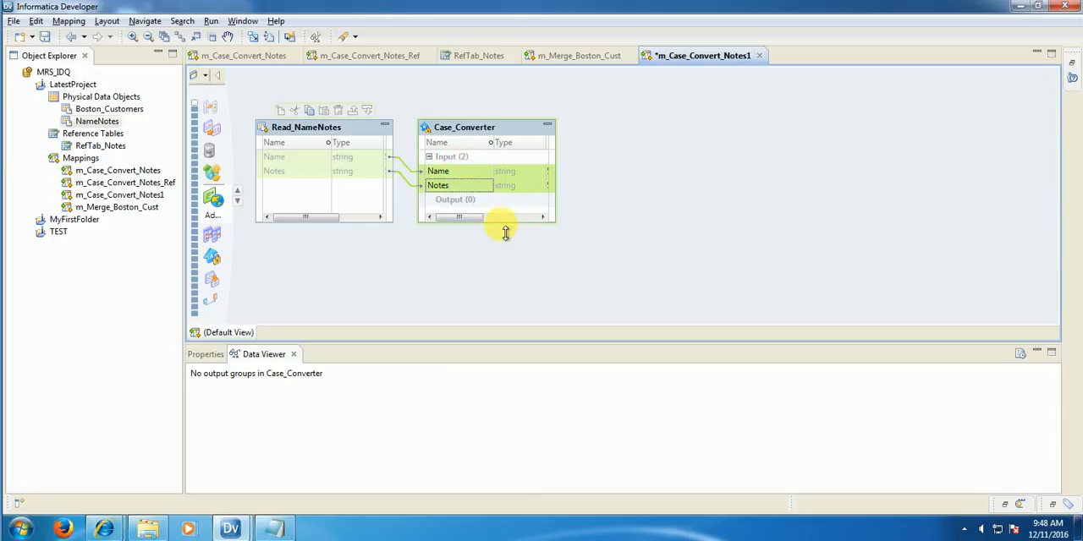
# Step: Enlarge the Case_Converter box downward to make room for output ports, and select its Output group
pyautogui.moveTo(506, 233); pyautogui.dragTo(513, 277)
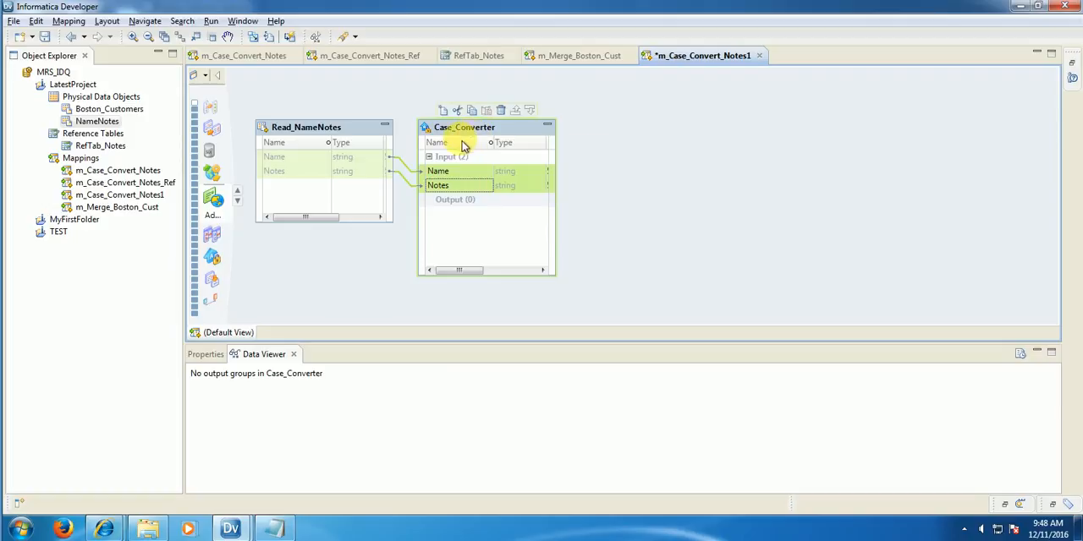
pyautogui.click(443, 186)
pyautogui.click(453, 203)
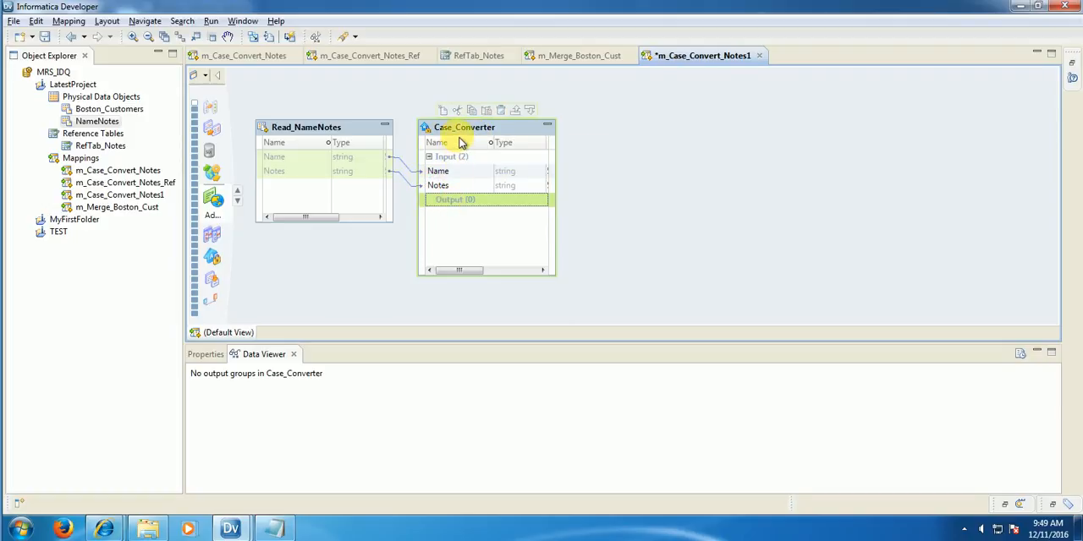
# Step: Open the Case_Converter's properties, make the properties area taller, and review the transformation's input and output ports
pyautogui.click(207, 354)
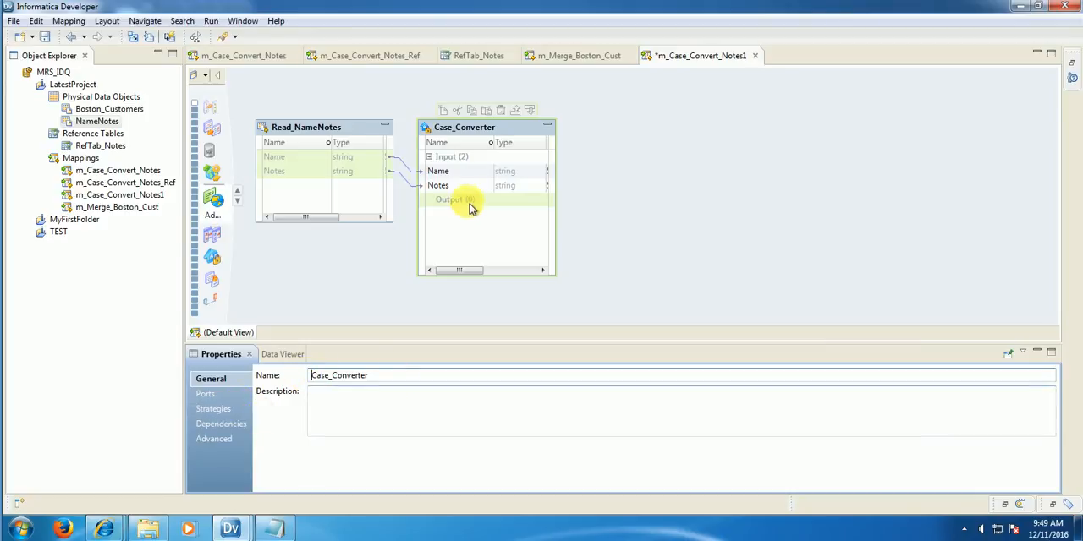
pyautogui.rightClick(483, 125)
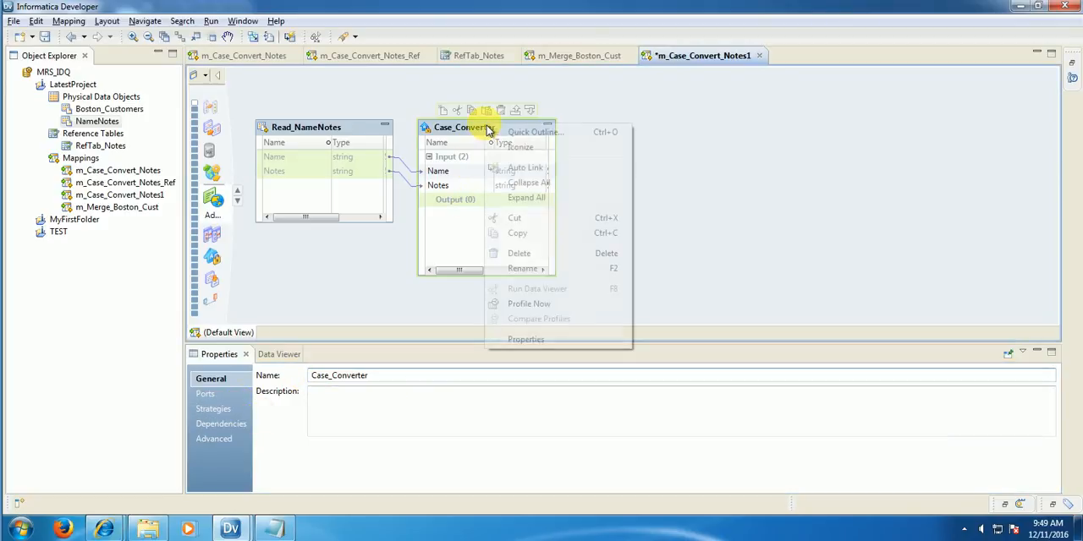
pyautogui.click(533, 341)
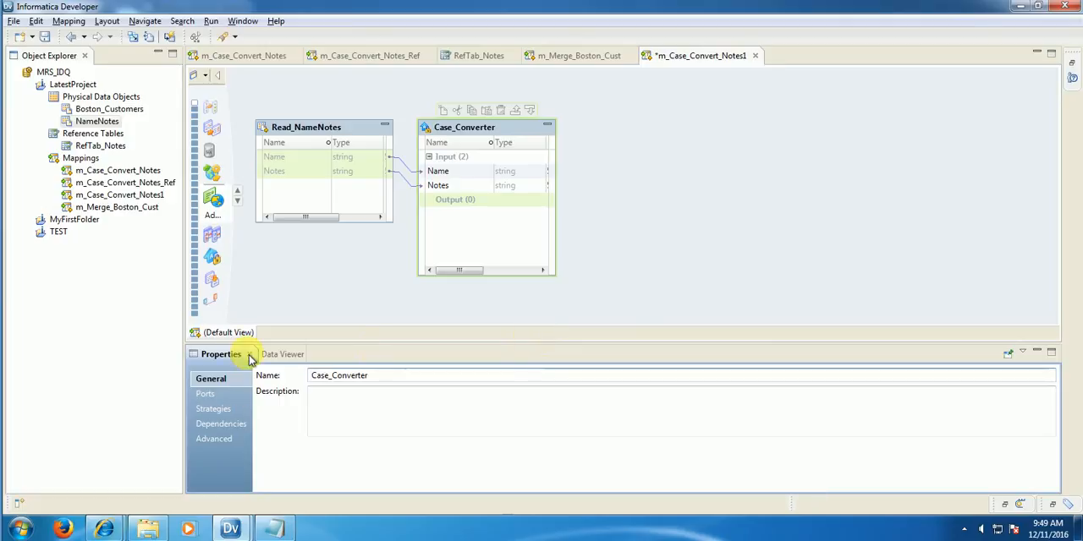
pyautogui.click(315, 343)
pyautogui.moveTo(314, 343); pyautogui.dragTo(324, 314)
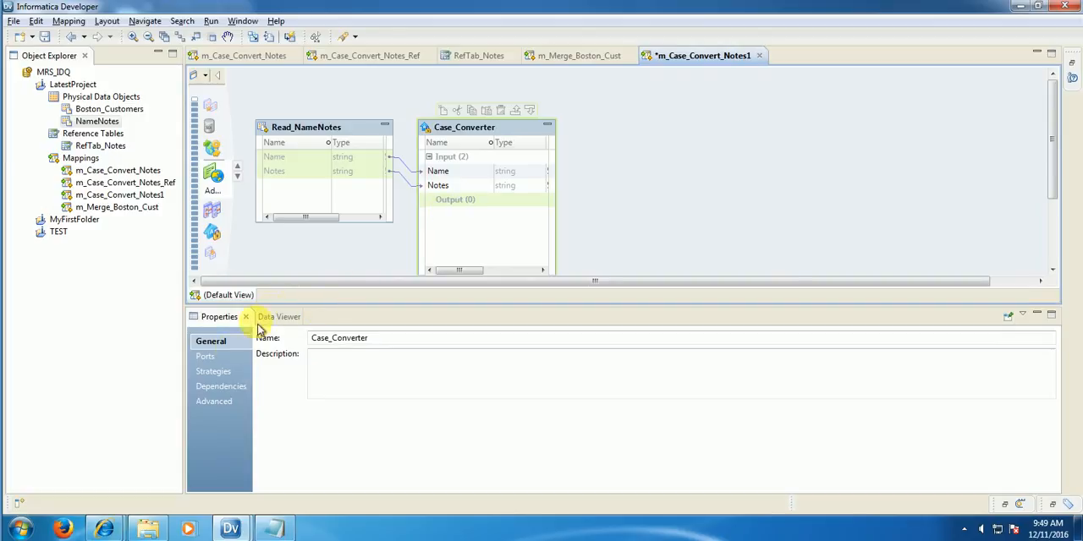
pyautogui.click(205, 356)
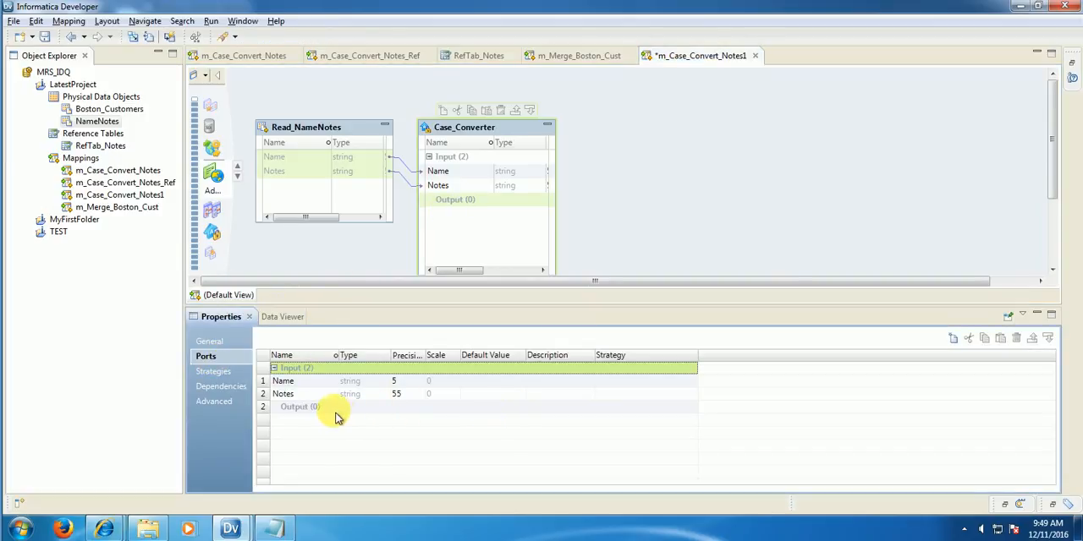
pyautogui.click(311, 429)
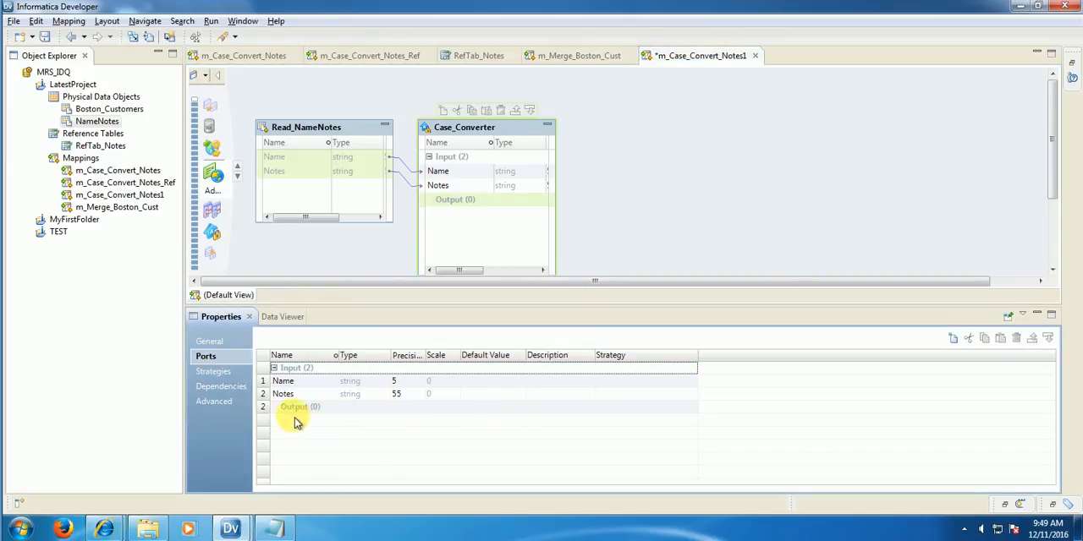
# Step: Start a new Case_Converter strategy named CaseUpper and choose Notes as its input
pyautogui.click(216, 372)
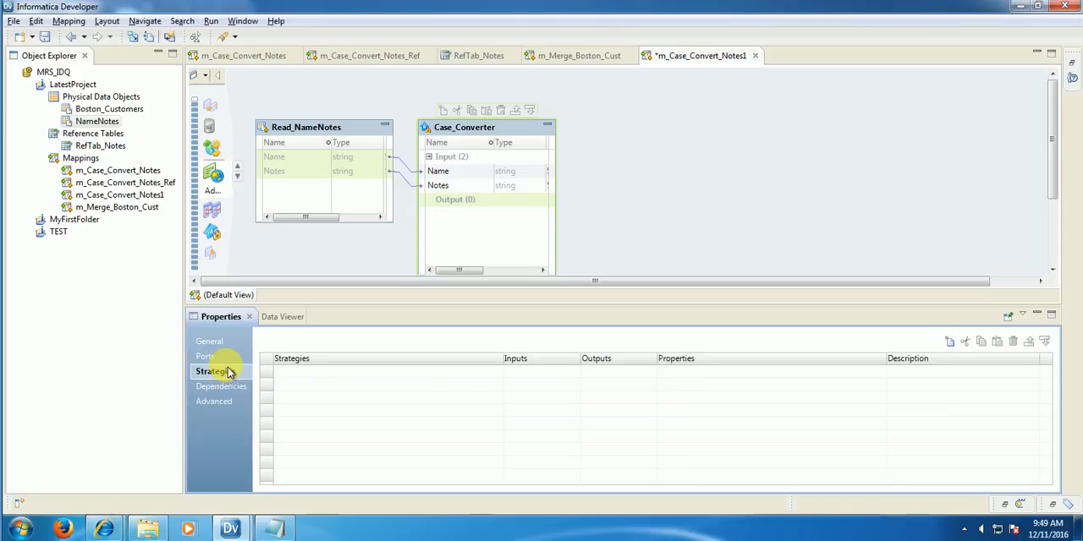
pyautogui.click(949, 343)
pyautogui.doubleClick(427, 82)
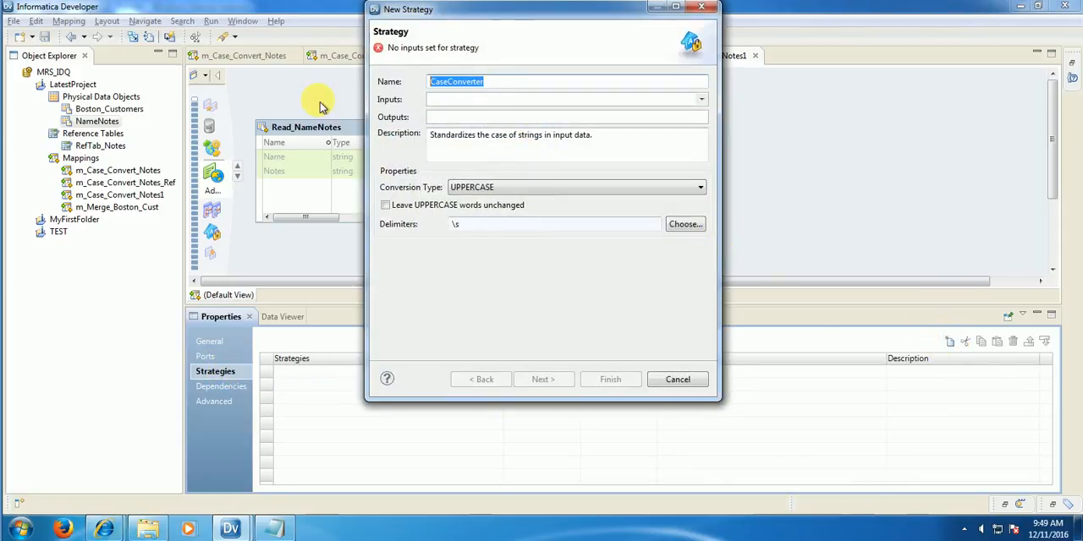
pyautogui.write('Case')
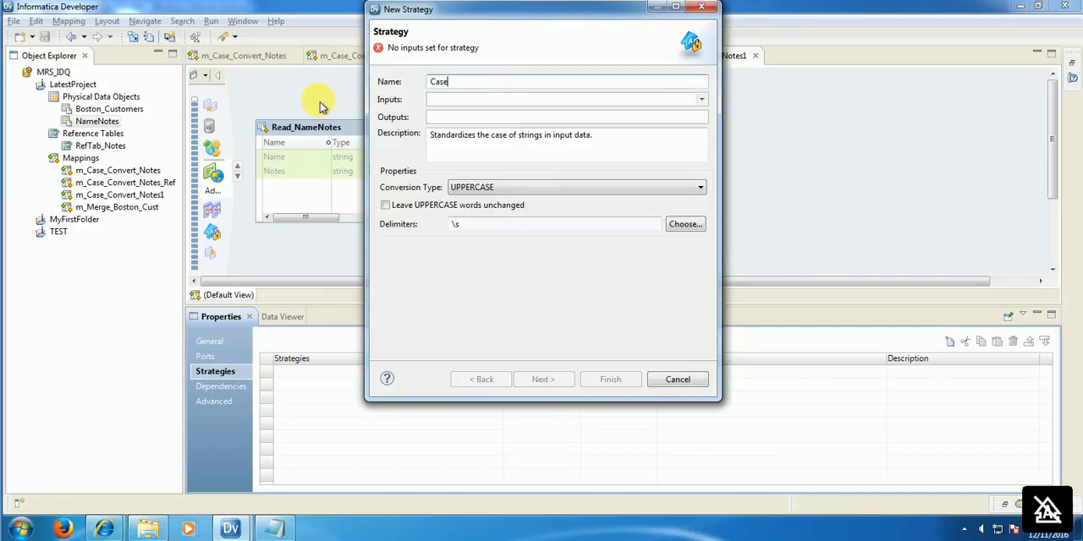
pyautogui.write('Upper')
pyautogui.click(702, 99)
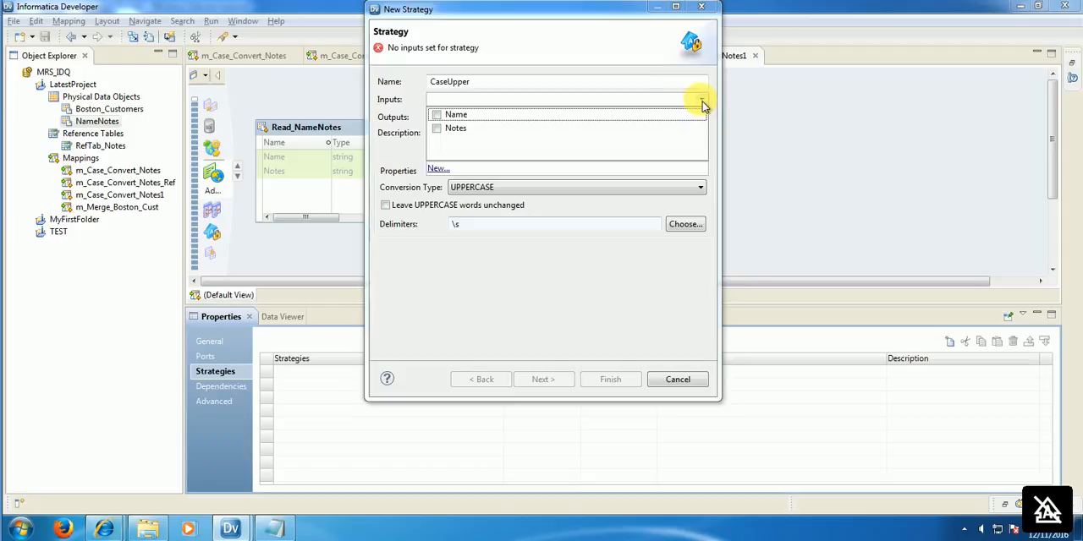
pyautogui.click(436, 128)
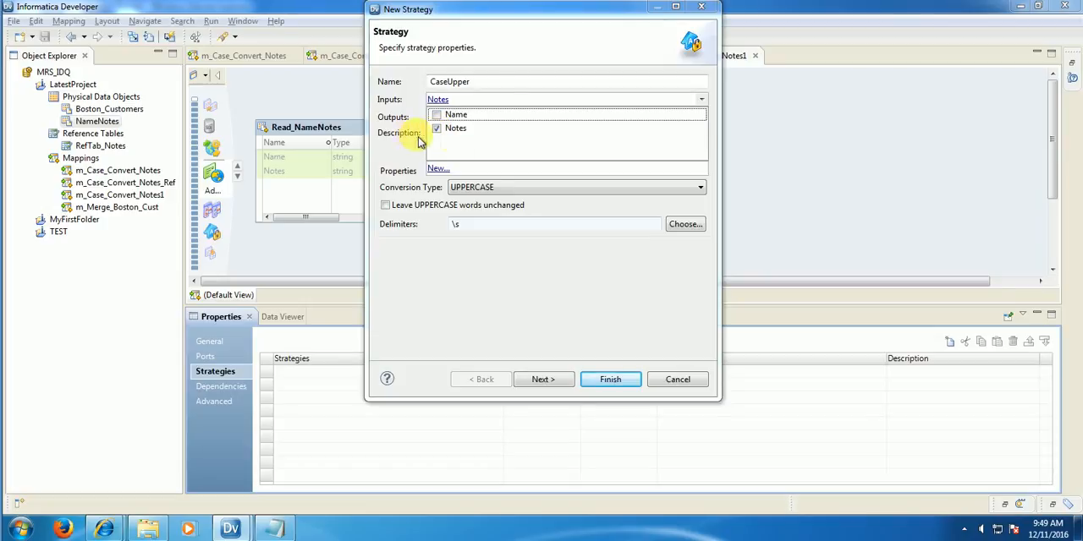
pyautogui.click(407, 144)
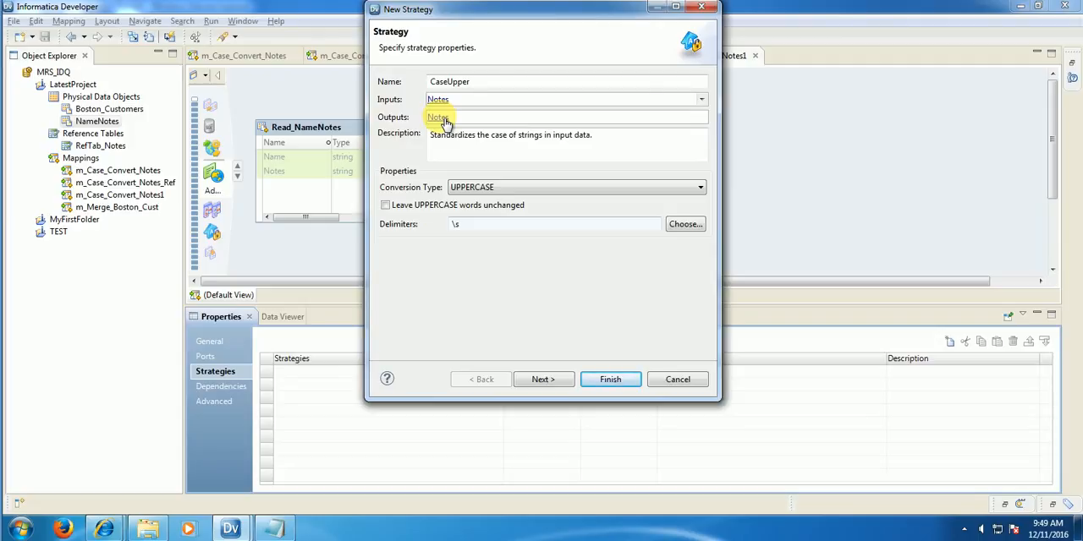
# Step: Rename the output of the CaseUpper strategy to Notes_Upper
pyautogui.click(442, 118)
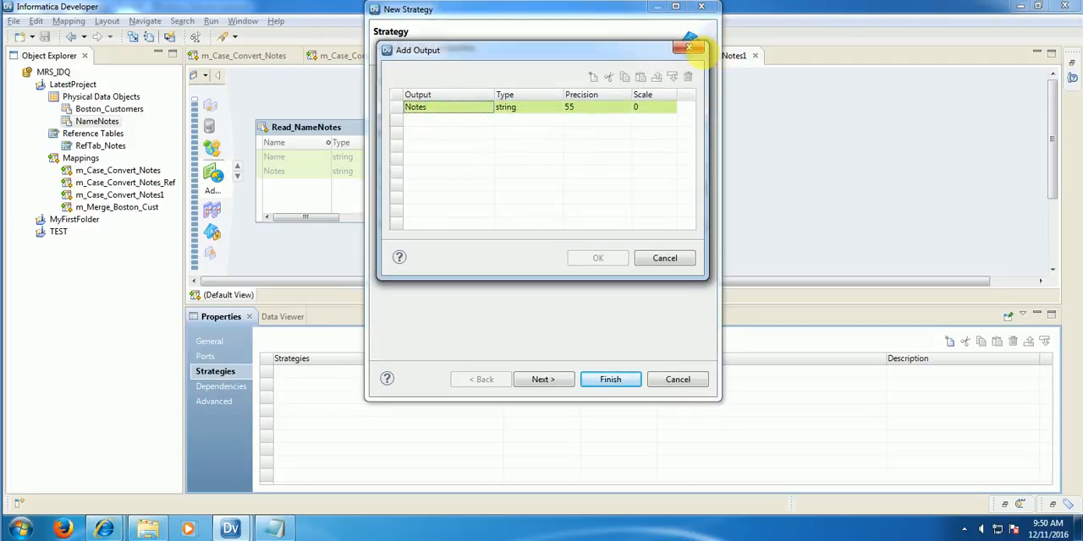
pyautogui.click(688, 47)
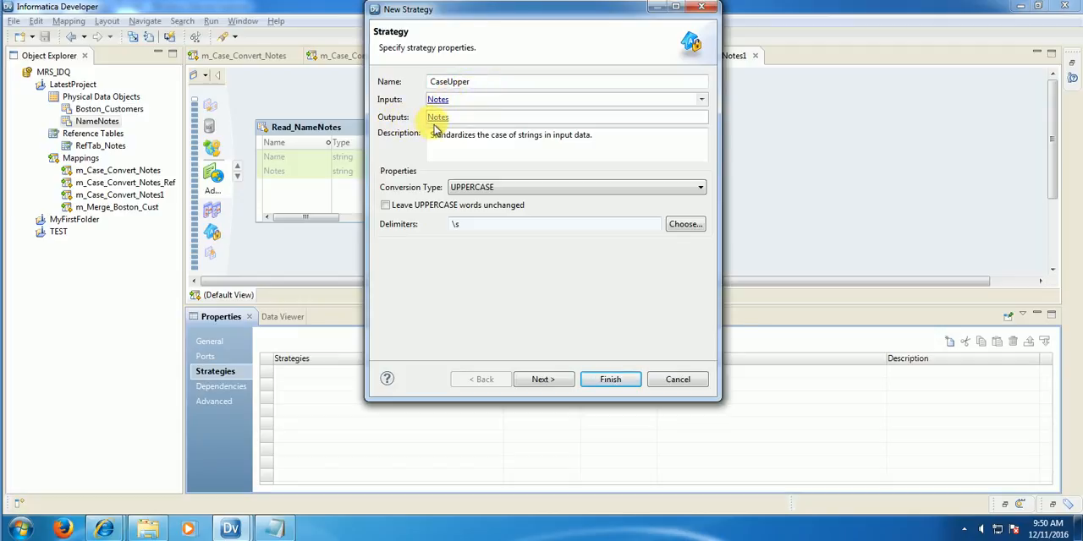
pyautogui.click(449, 123)
pyautogui.moveTo(433, 64); pyautogui.dragTo(450, 186)
pyautogui.click(441, 236)
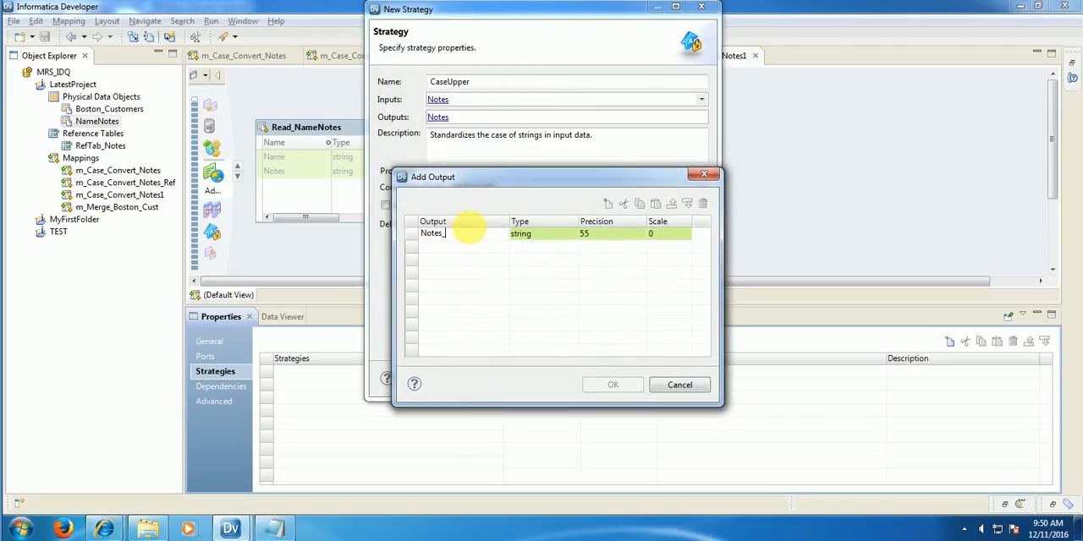
pyautogui.write('_Upper')
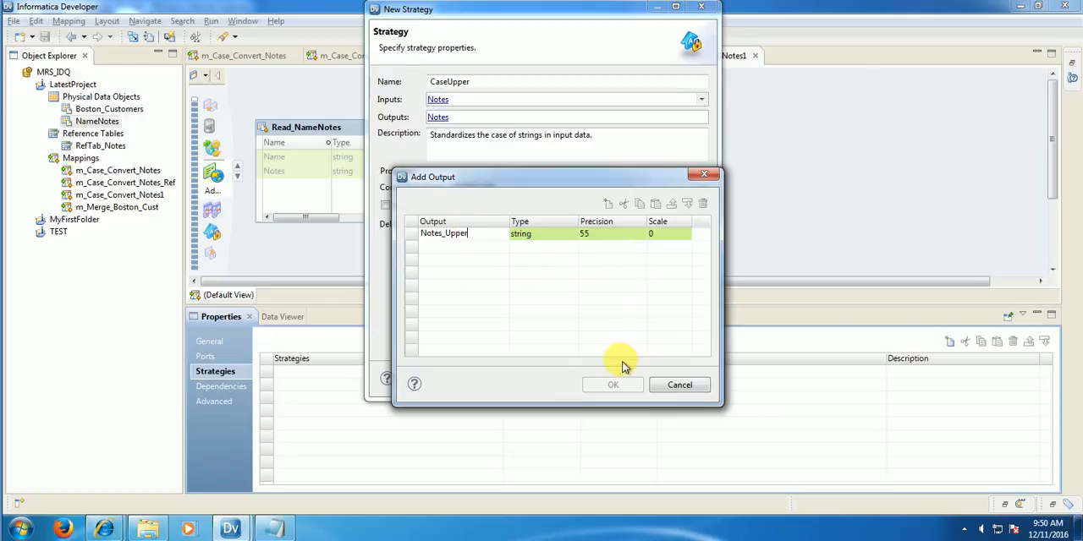
pyautogui.click(588, 318)
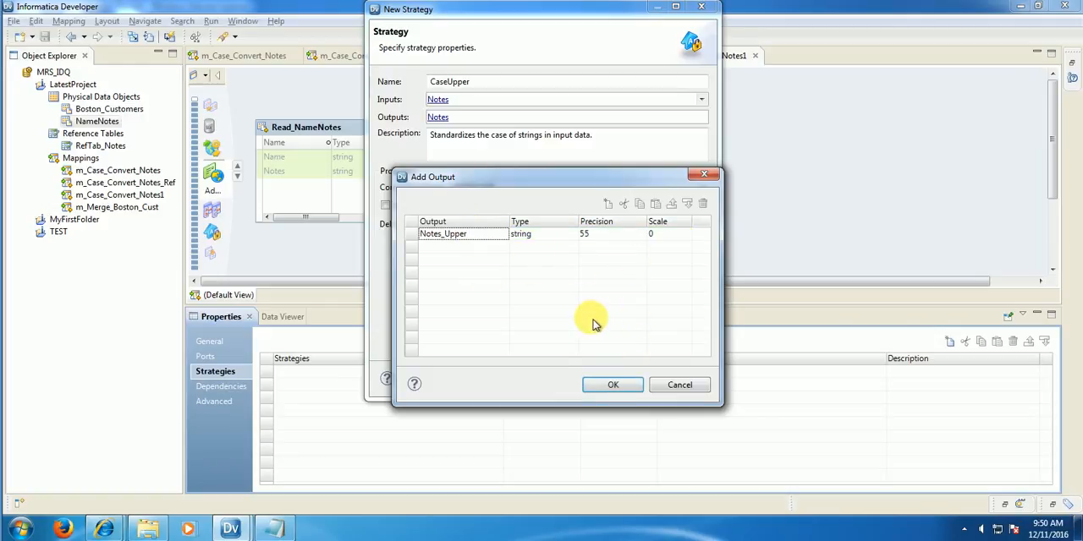
pyautogui.click(613, 386)
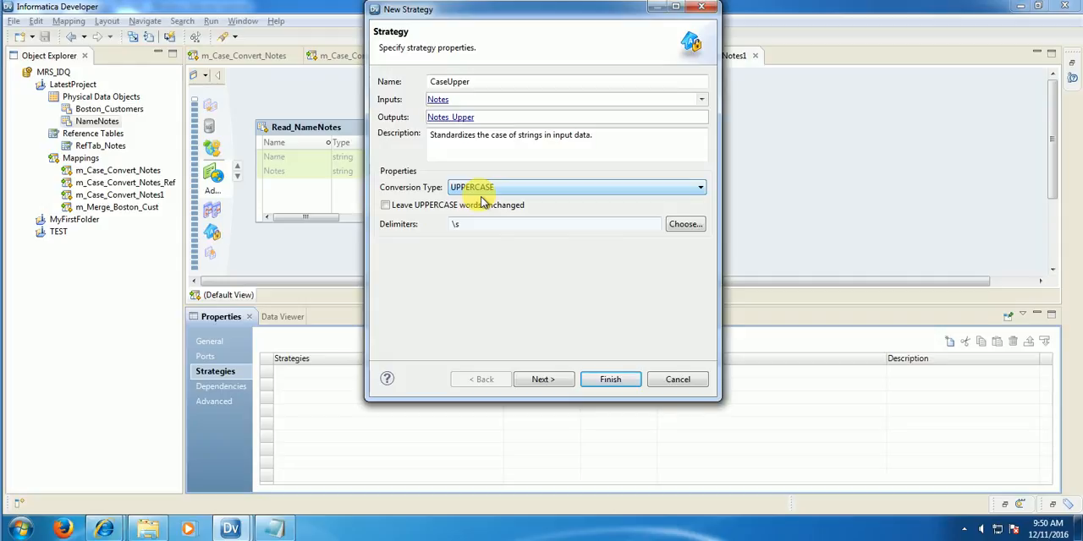
# Step: Examine the delimiters and conversion types available for the CaseUpper strategy
pyautogui.click(686, 227)
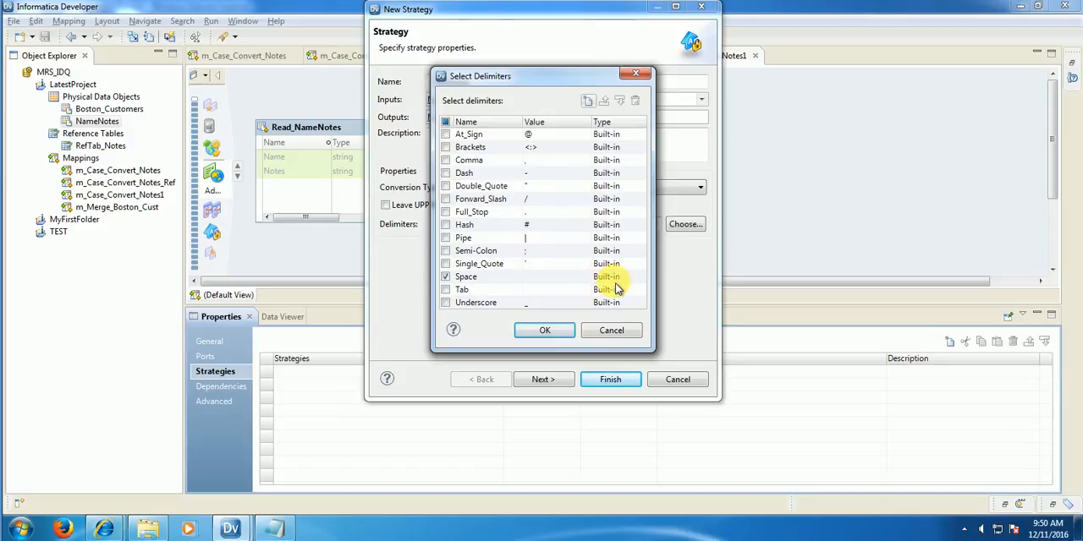
pyautogui.click(612, 332)
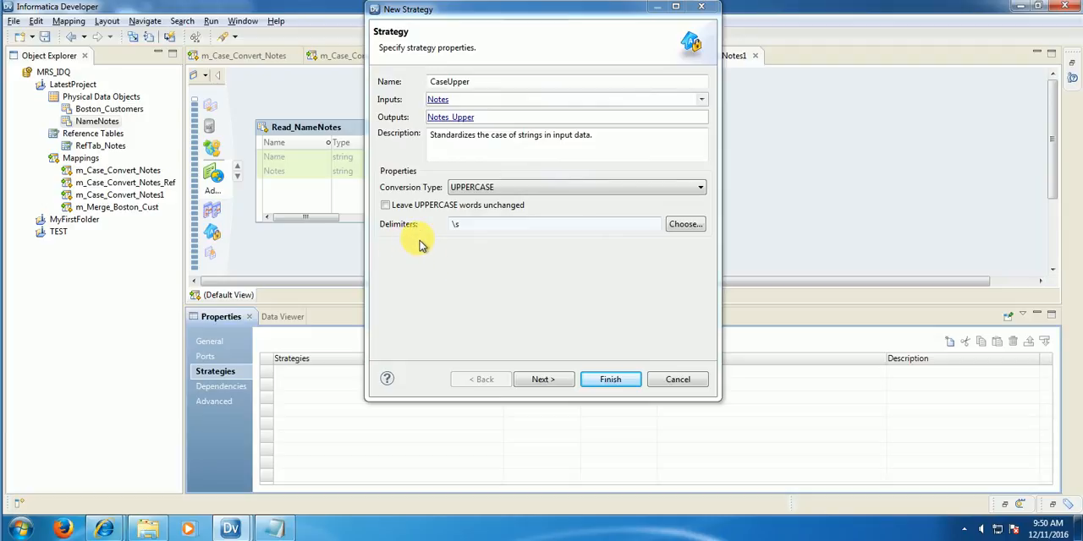
pyautogui.click(467, 187)
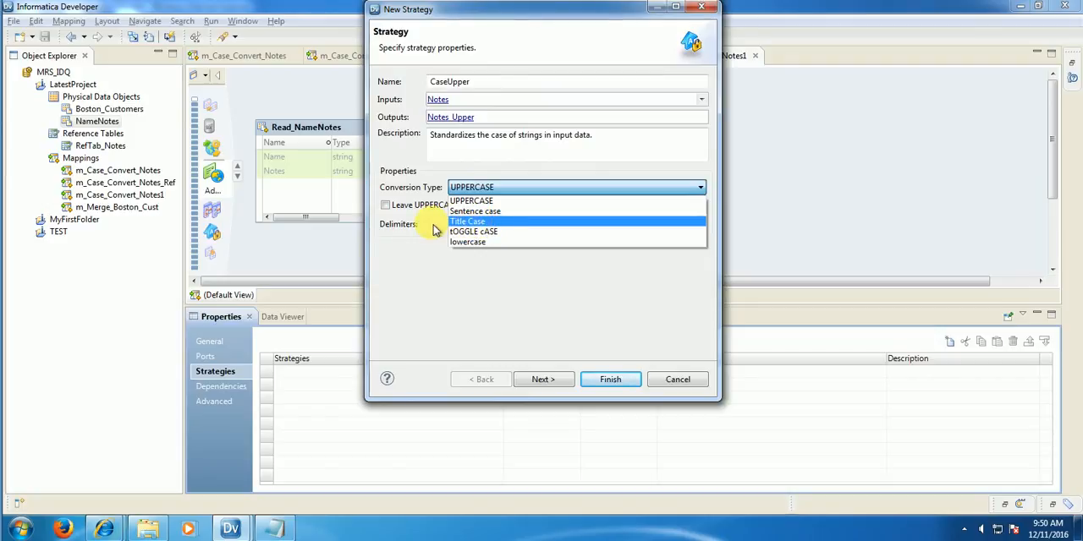
pyautogui.click(423, 193)
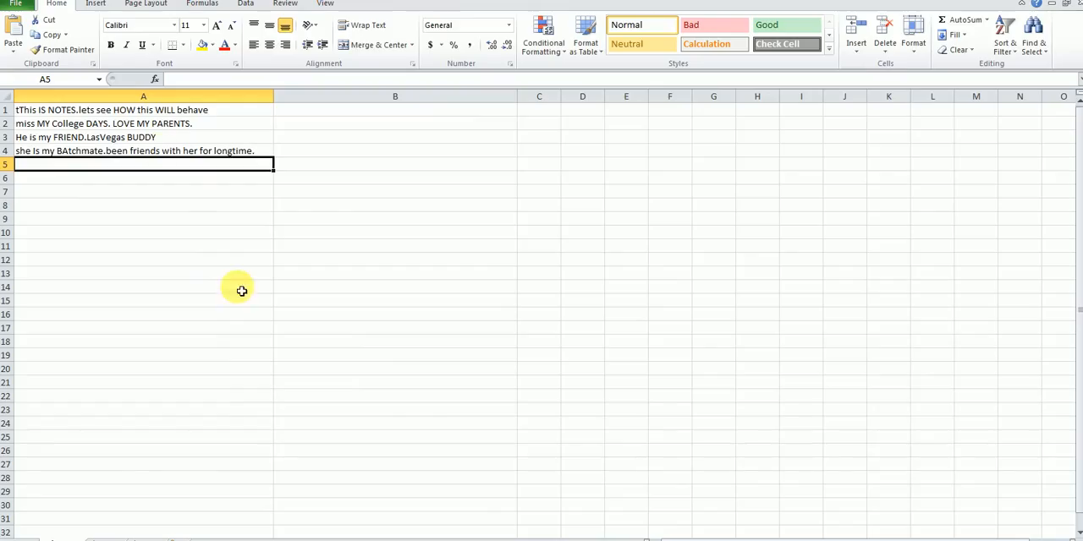
# Step: Switch to the Excel sheet and examine the mixed-case sample note in cell A2
pyautogui.click(145, 127)
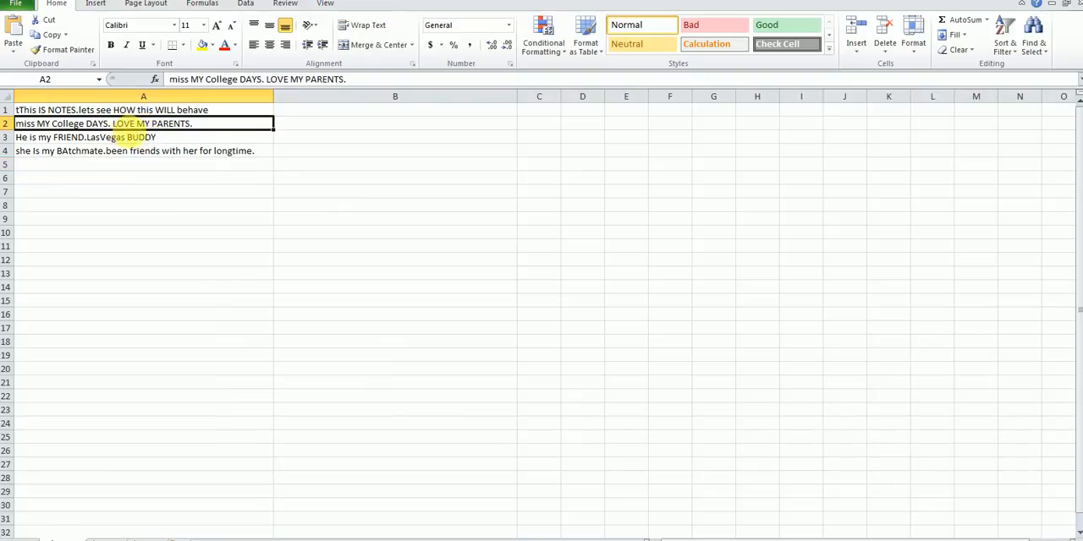
pyautogui.doubleClick(52, 125)
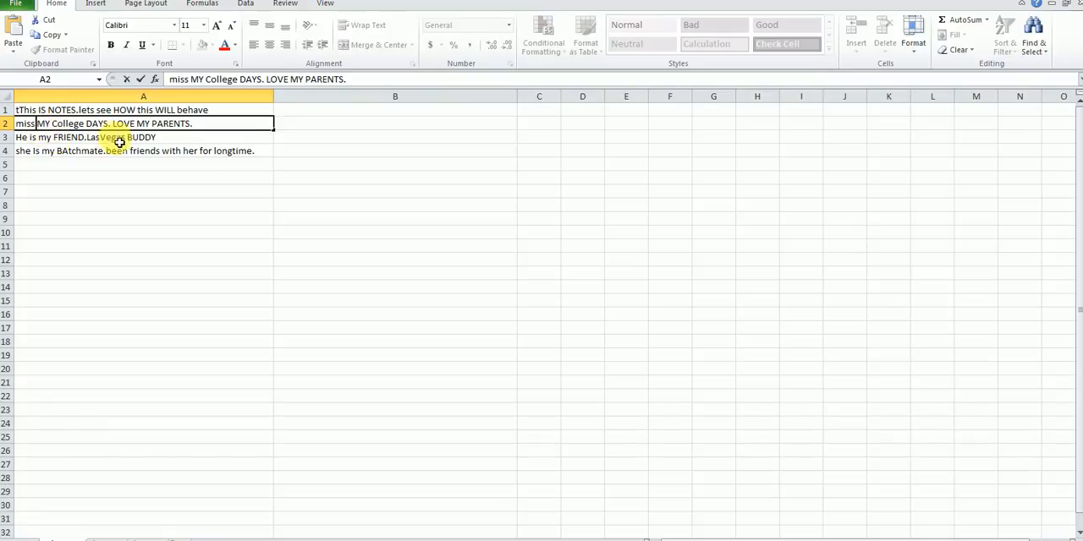
pyautogui.click(220, 177)
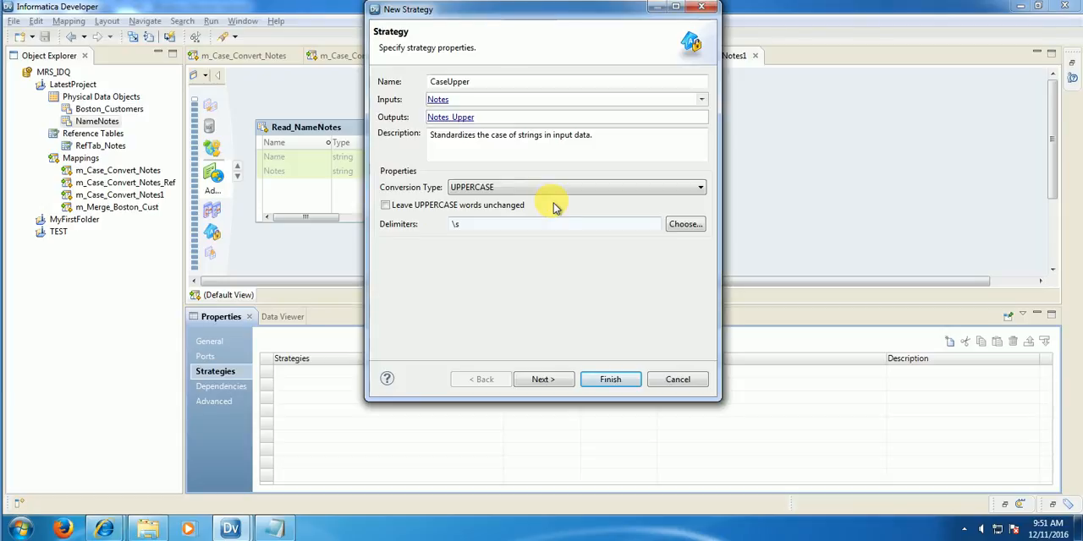
# Step: Back in Informatica Developer, read the strategy's reference table note and finish creating CaseUpper with UPPERCASE conversion and no reference table
pyautogui.click(543, 380)
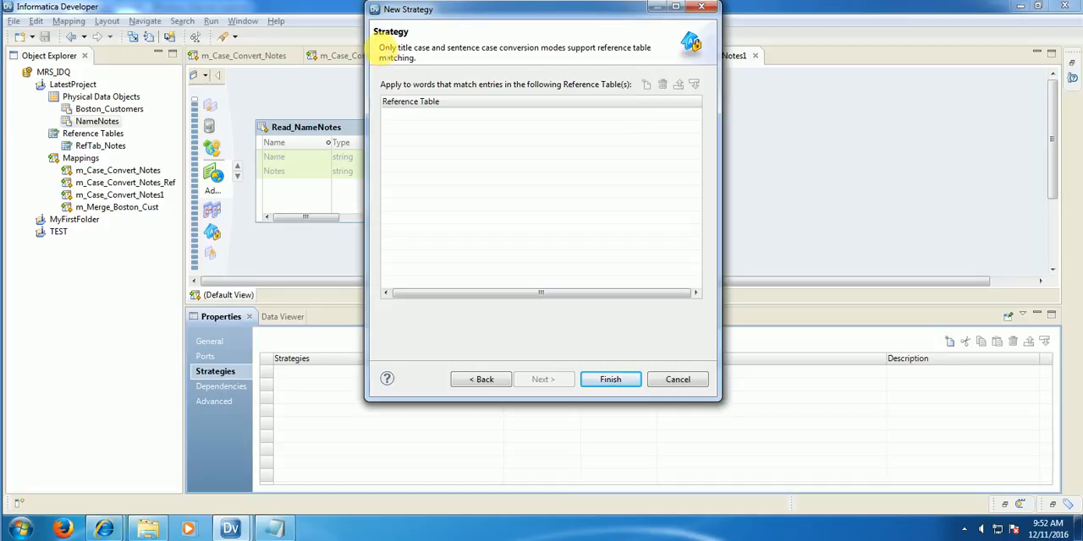
pyautogui.moveTo(380, 48); pyautogui.dragTo(662, 55)
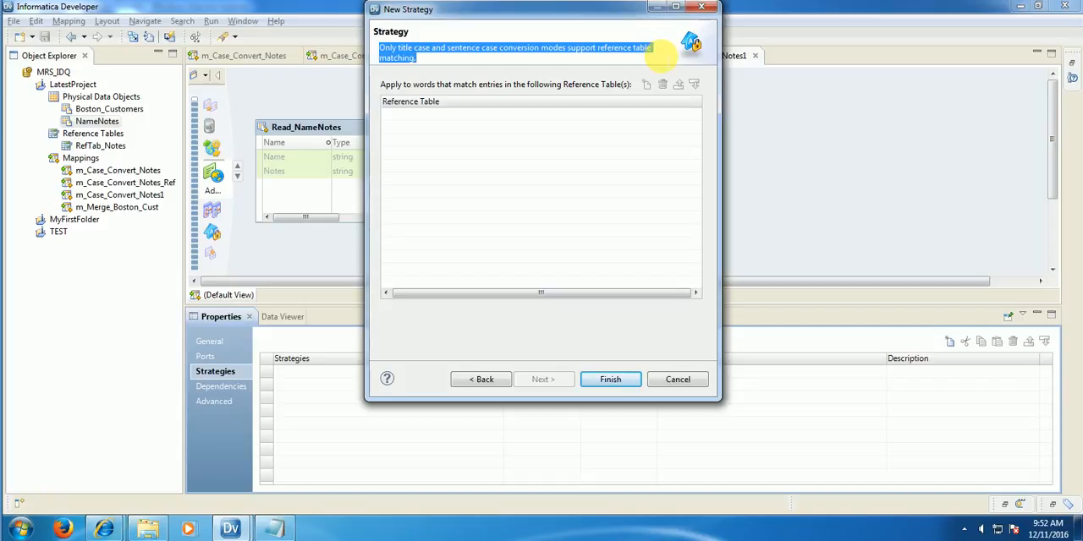
pyautogui.click(624, 379)
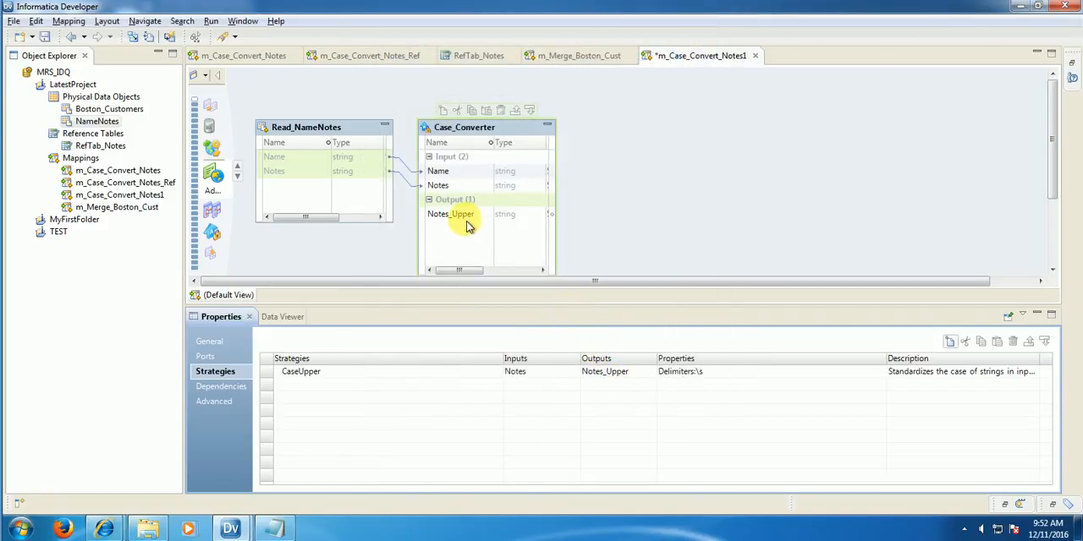
# Step: Add an Expression transformation, found by searching for "exp", and place it beside the Case_Converter
pyautogui.click(467, 222)
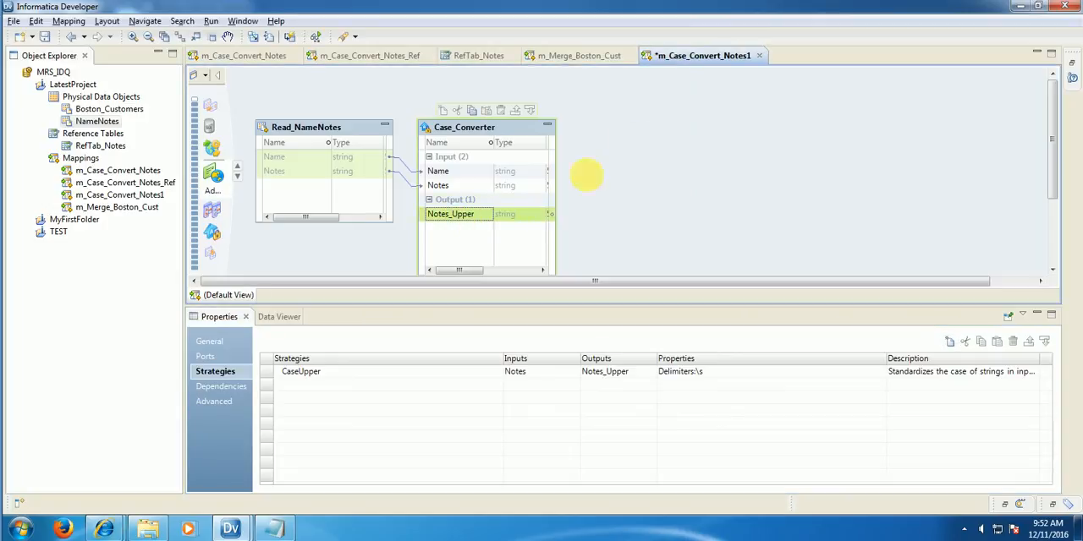
pyautogui.rightClick(639, 143)
pyautogui.click(670, 151)
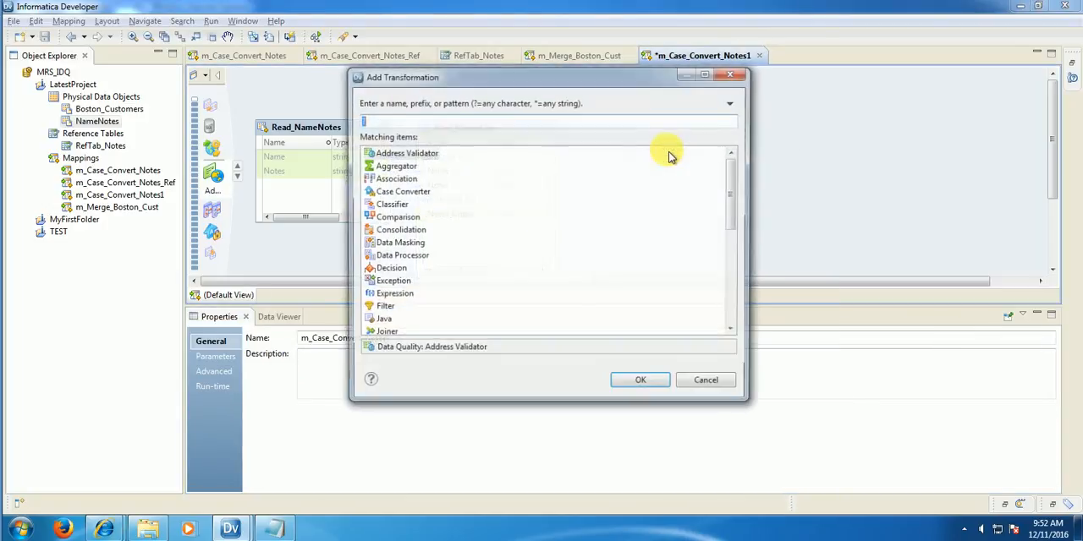
pyautogui.write('exp')
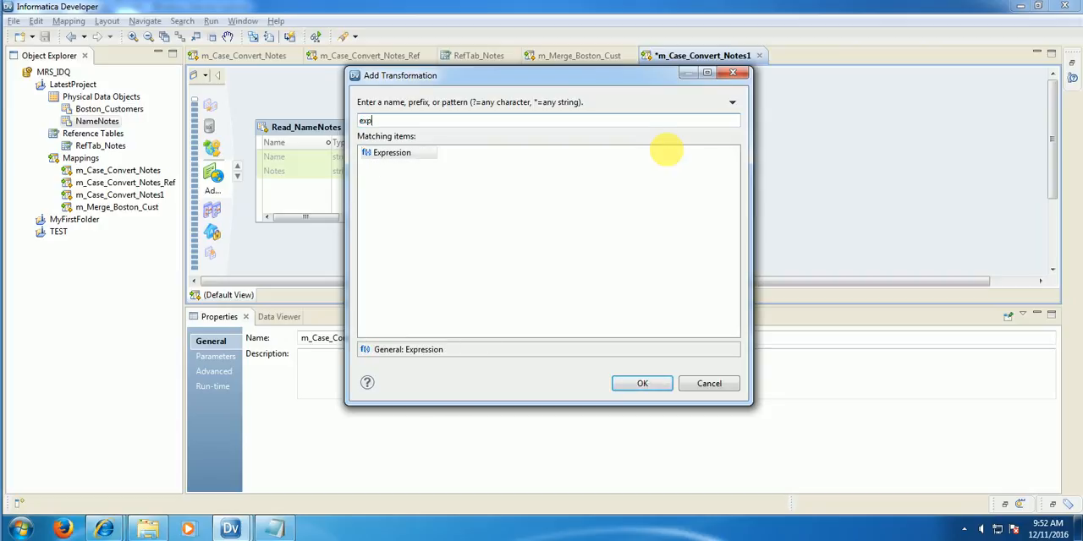
pyautogui.click(398, 154)
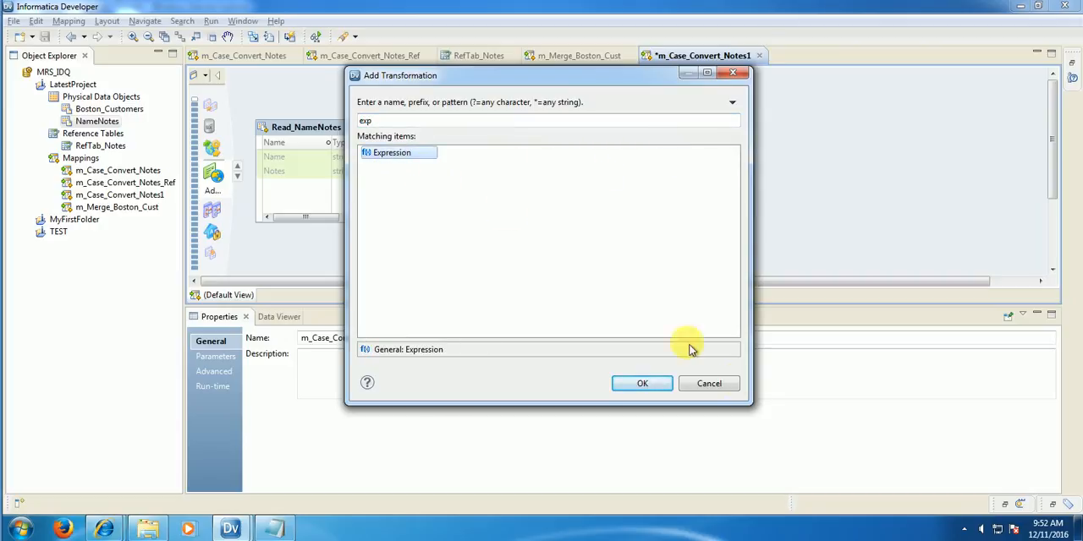
pyautogui.click(665, 391)
pyautogui.moveTo(710, 160); pyautogui.dragTo(633, 134)
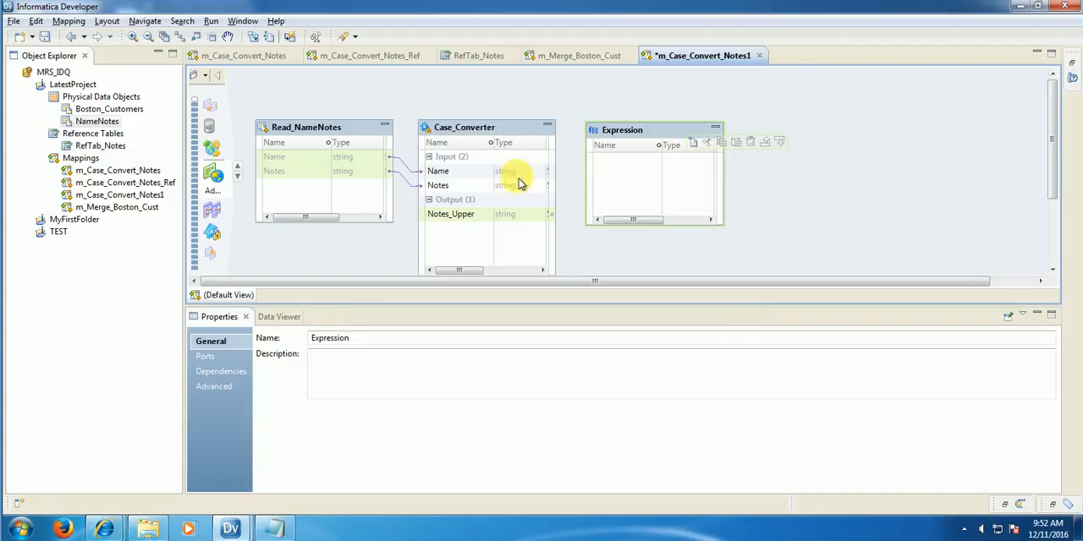
# Step: Link the source Notes port and the Case_Converter's Notes_Upper output into the Expression transformation
pyautogui.click(307, 175)
pyautogui.moveTo(307, 175); pyautogui.dragTo(617, 164)
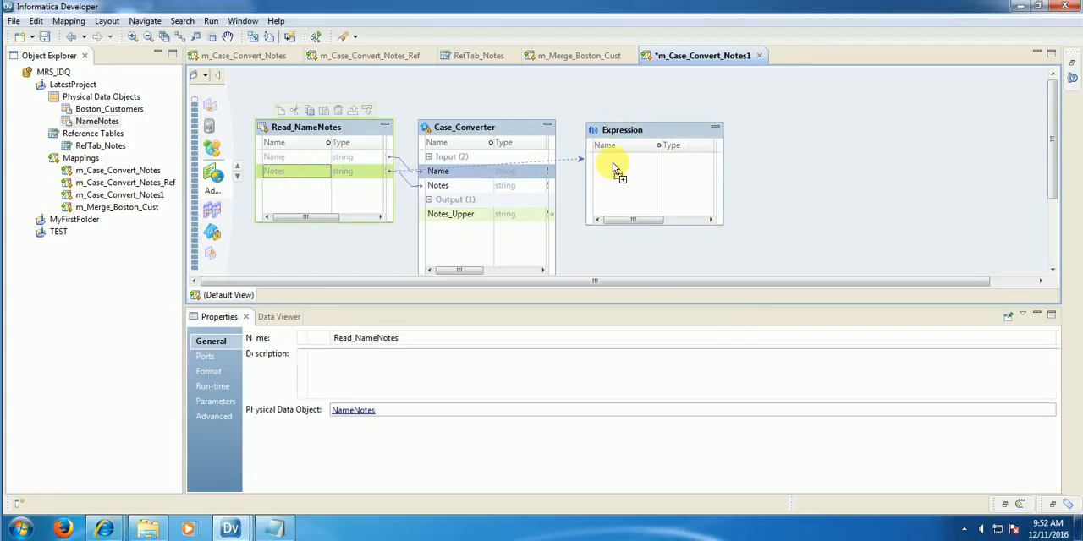
pyautogui.click(453, 215)
pyautogui.moveTo(454, 222); pyautogui.dragTo(624, 169)
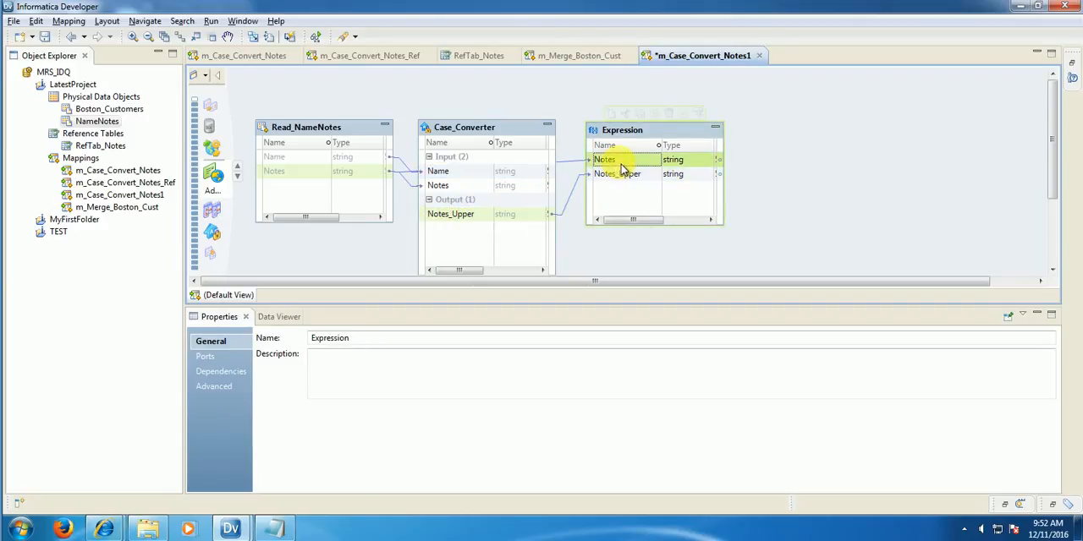
# Step: Rename the Expression's Notes port to Notes_Input and save the mapping
pyautogui.click(622, 166)
pyautogui.press('Home')
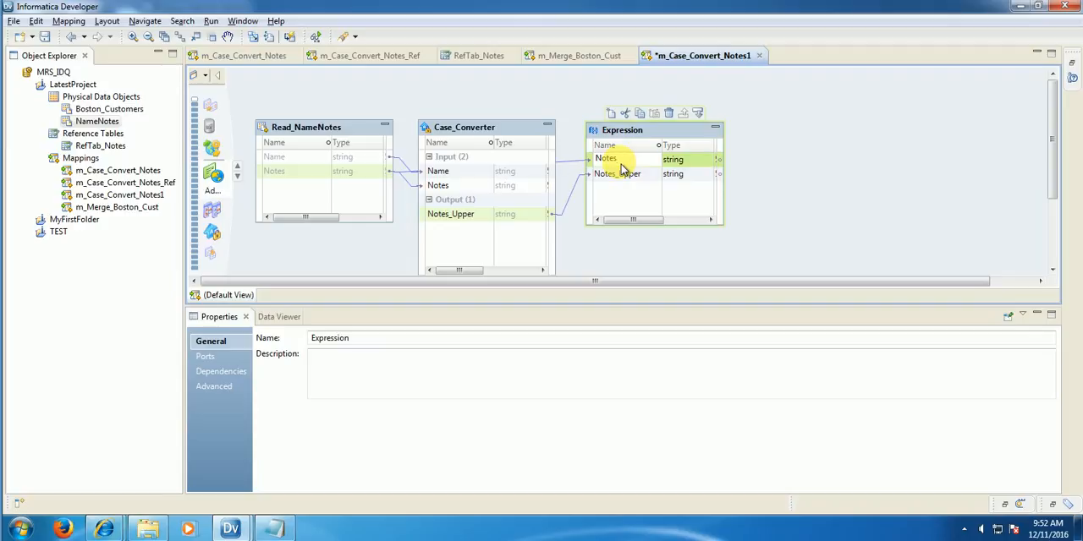
pyautogui.write('_Input')
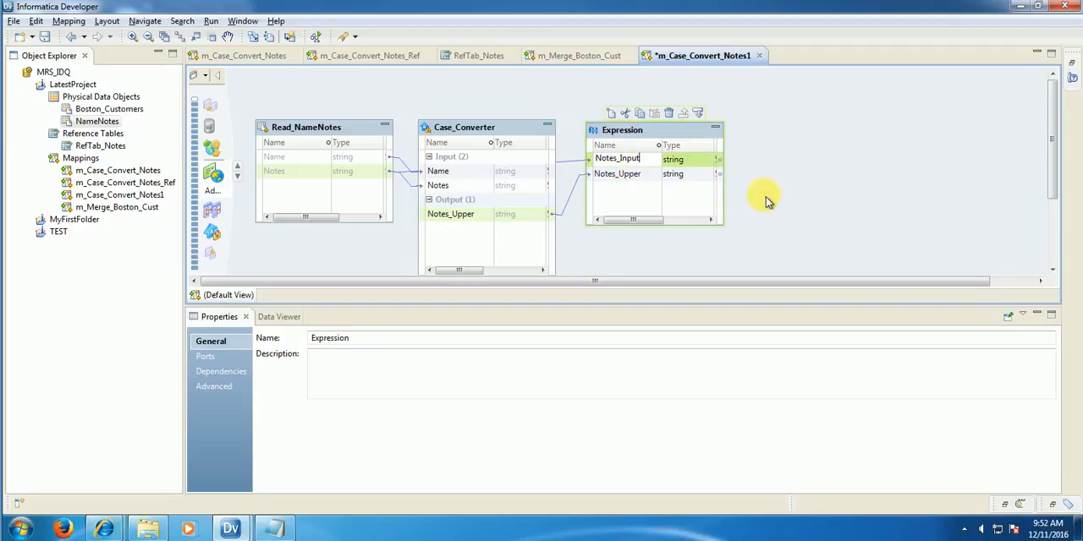
pyautogui.click(791, 201)
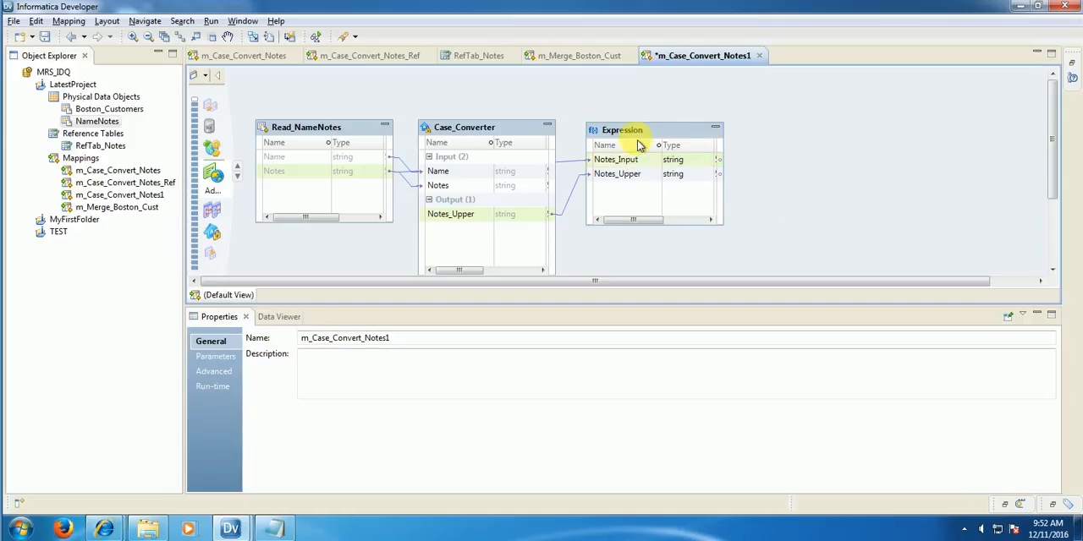
pyautogui.click(45, 36)
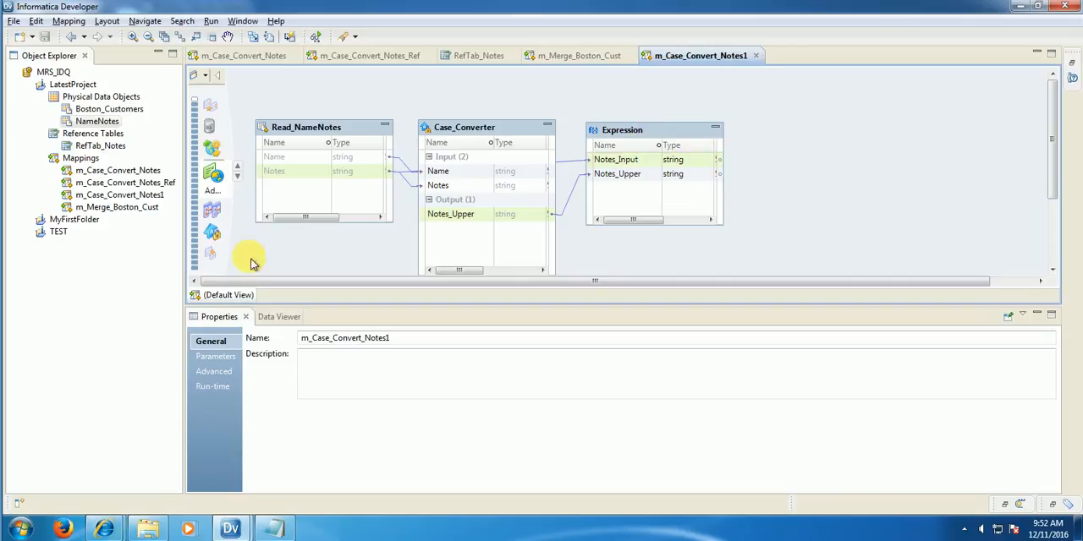
# Step: Run the Data Viewer on the Expression and widen the output columns to compare Notes_Input with Notes_Upper
pyautogui.click(474, 141)
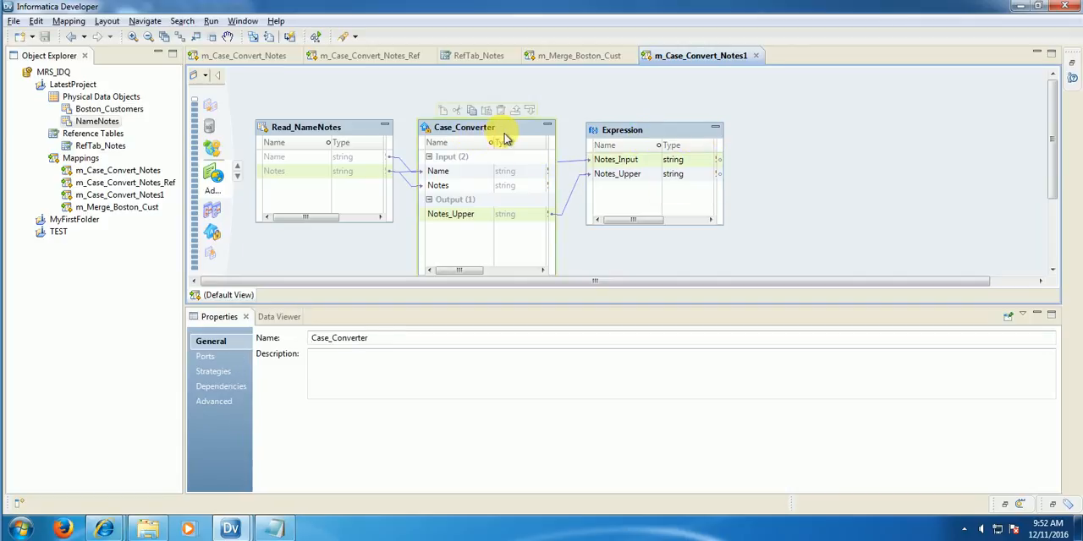
pyautogui.click(630, 135)
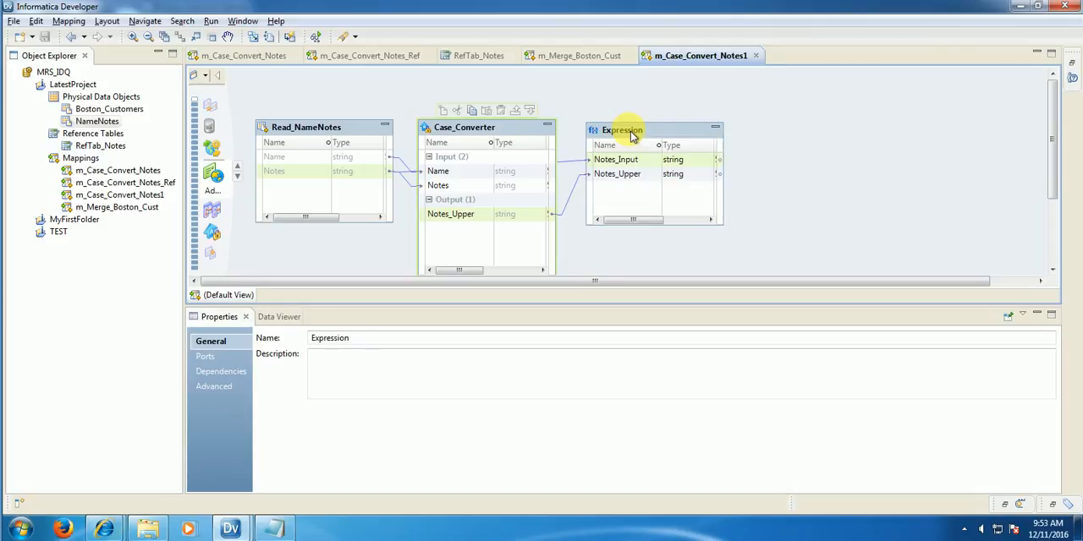
pyautogui.rightClick(630, 133)
pyautogui.rightClick(603, 137)
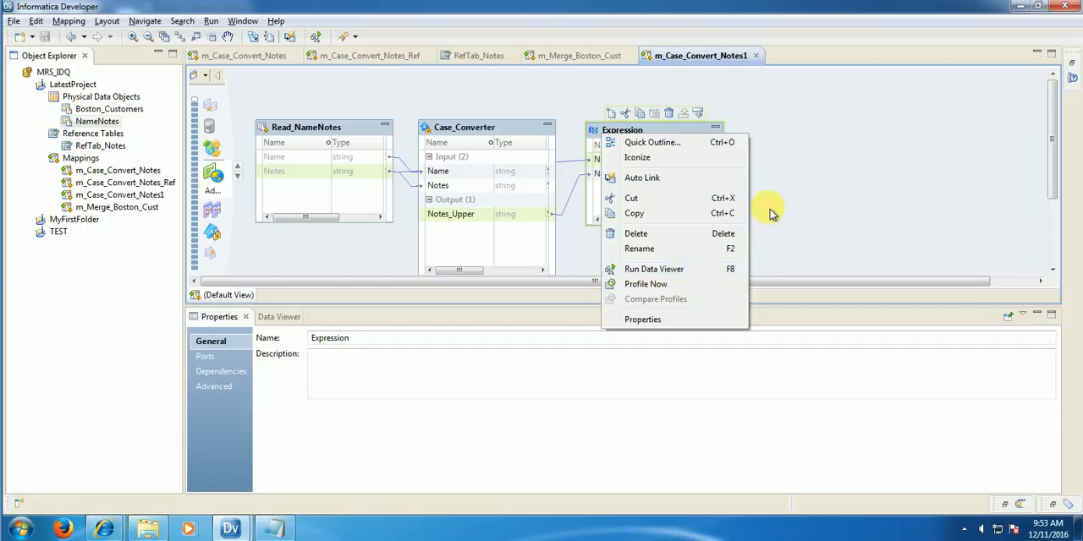
pyautogui.click(448, 131)
pyautogui.rightClick(448, 132)
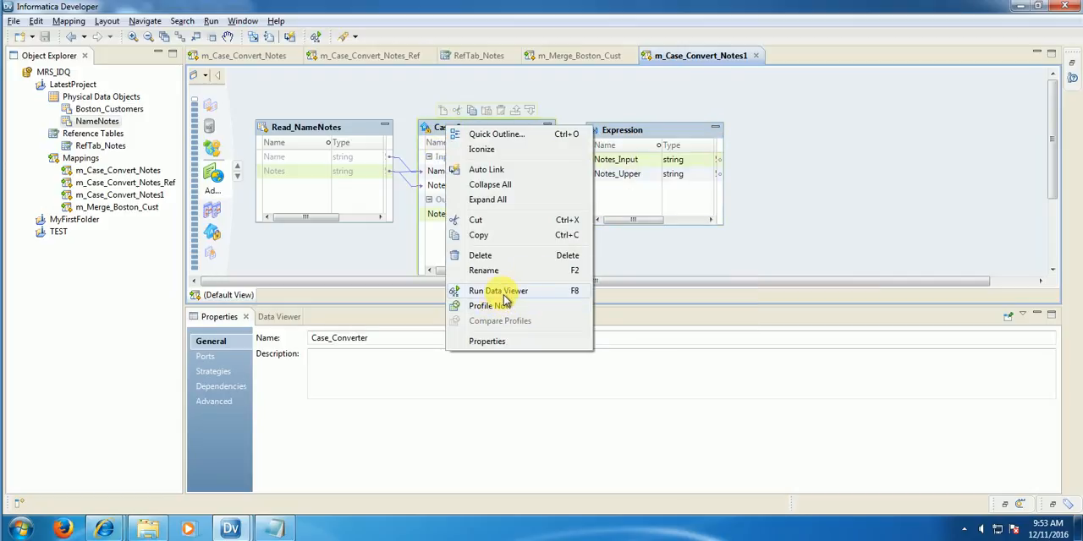
pyautogui.click(657, 134)
pyautogui.rightClick(660, 133)
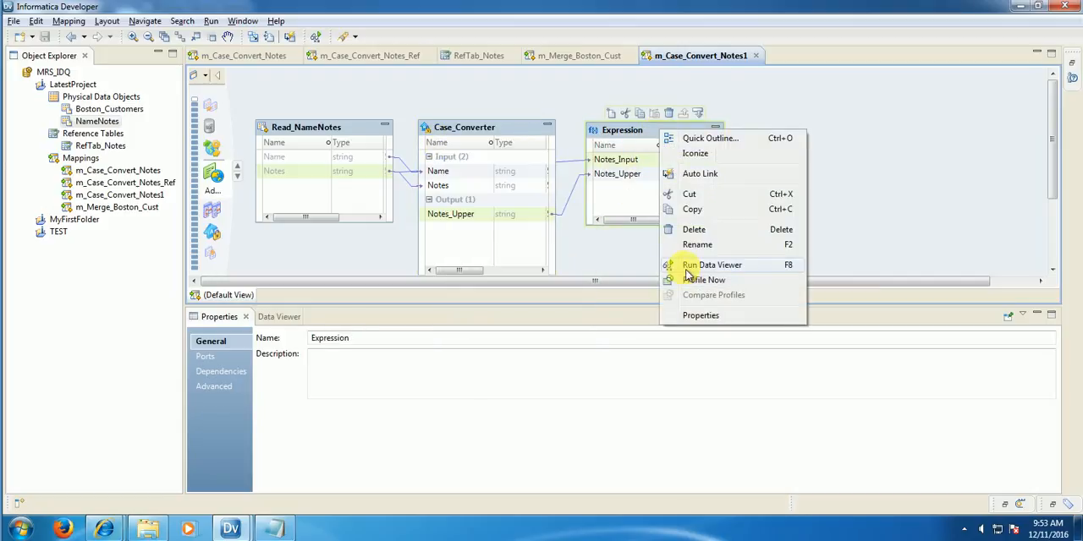
pyautogui.click(711, 265)
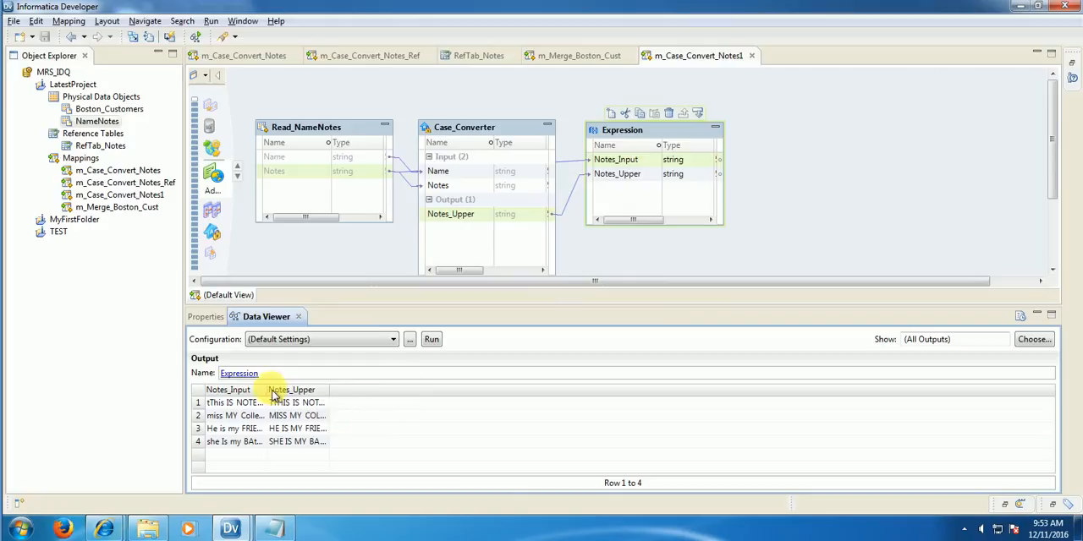
pyautogui.moveTo(272, 390); pyautogui.dragTo(789, 397)
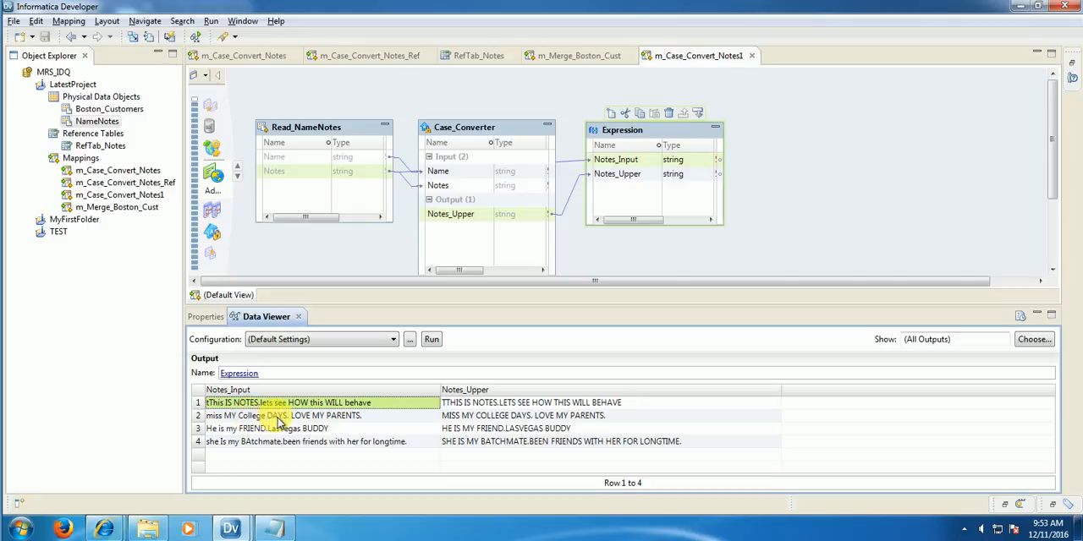
# Step: In the Case_Converter's CaseUpper strategy, replace the Space delimiter with Full_Stop
pyautogui.click(451, 132)
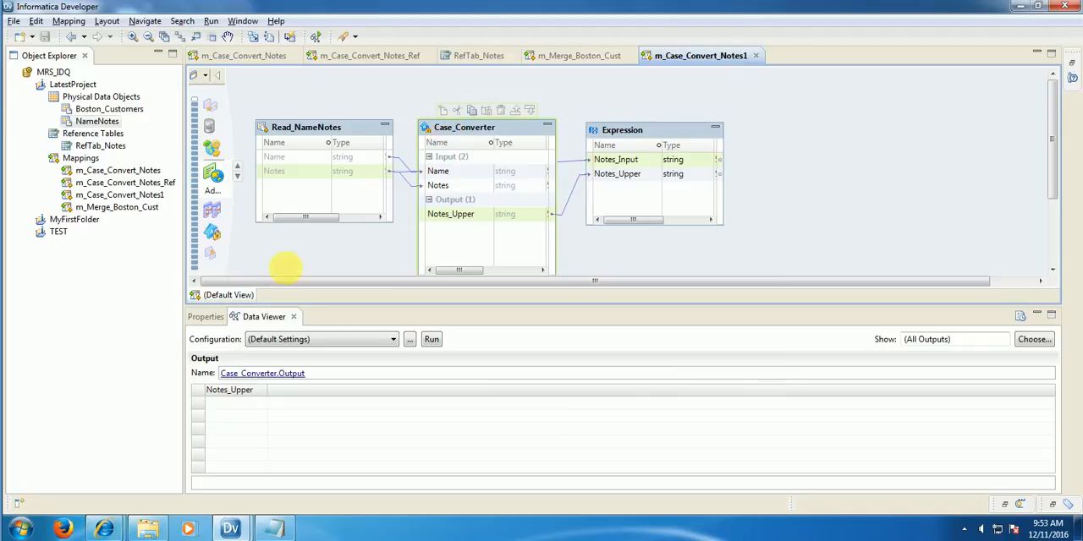
pyautogui.click(208, 322)
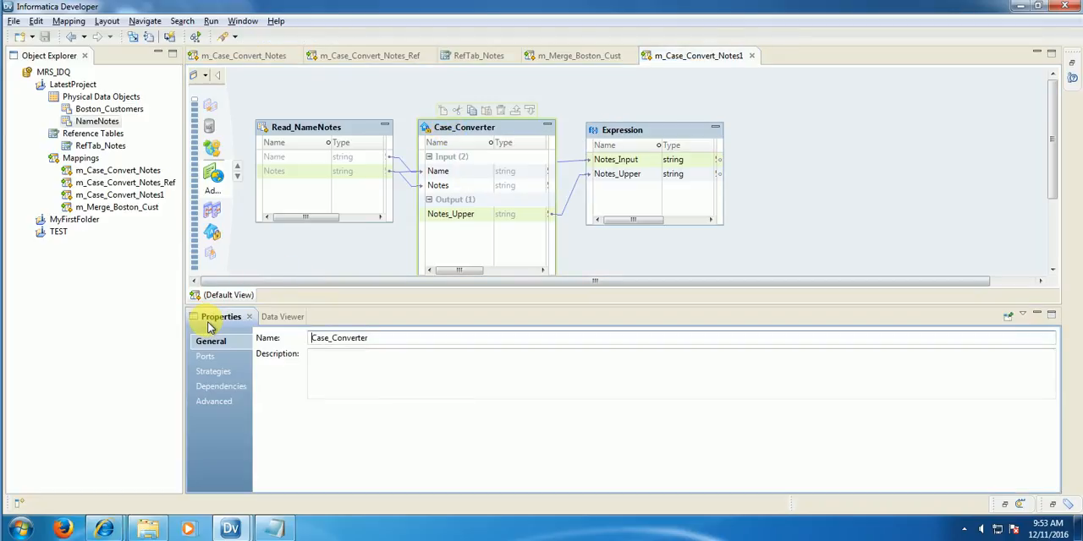
pyautogui.click(216, 373)
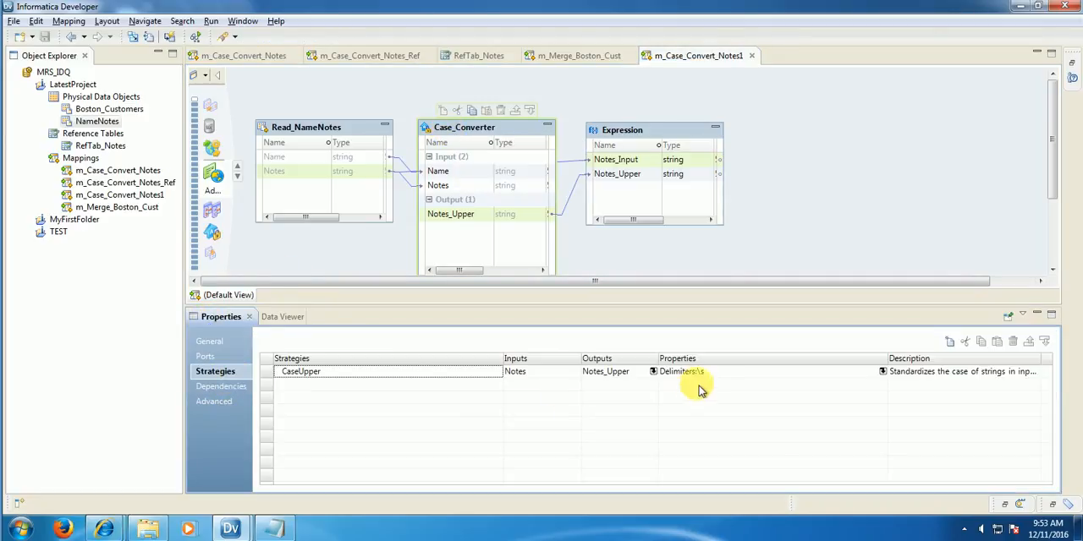
pyautogui.click(883, 372)
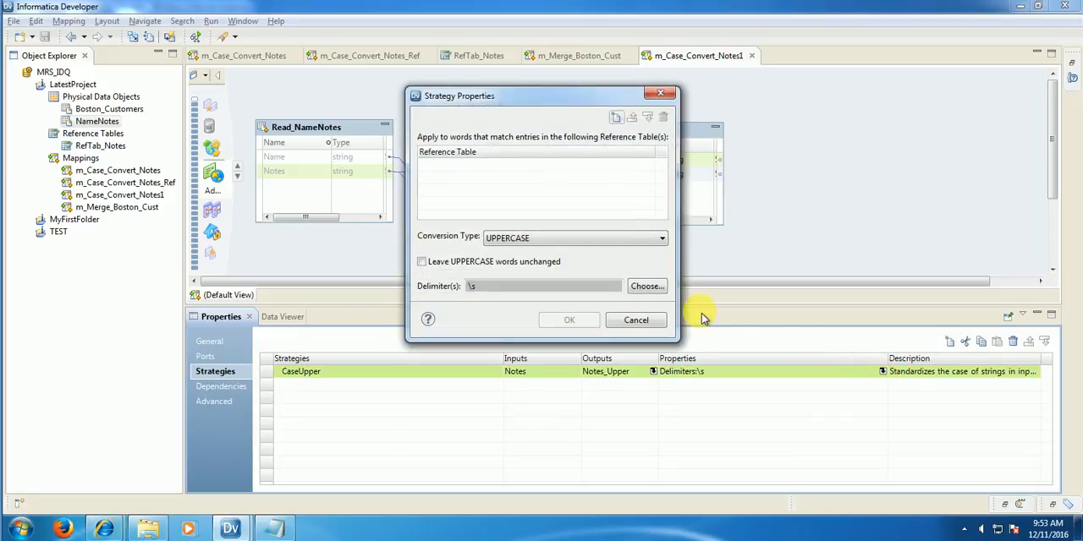
pyautogui.click(643, 287)
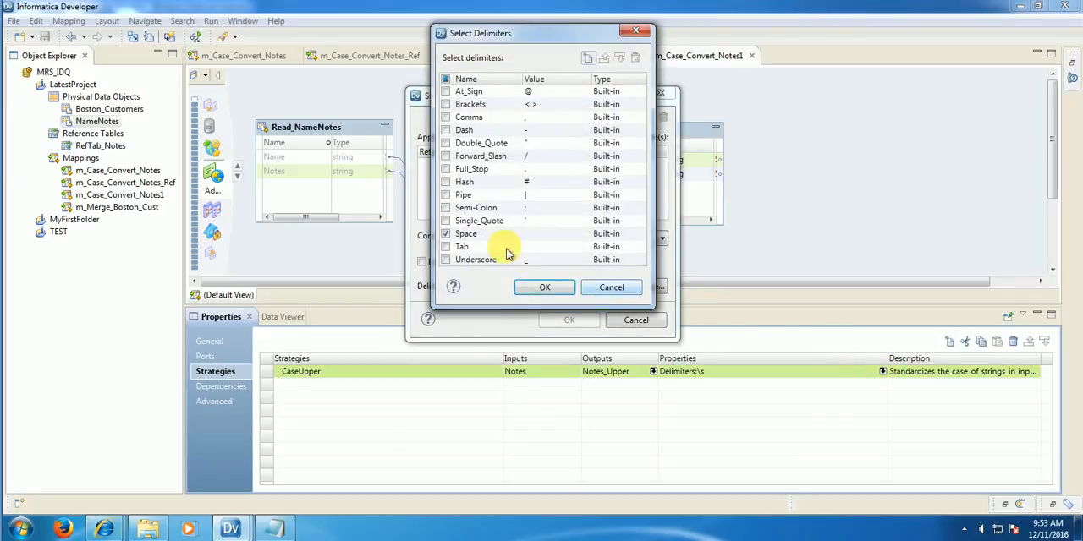
pyautogui.click(445, 235)
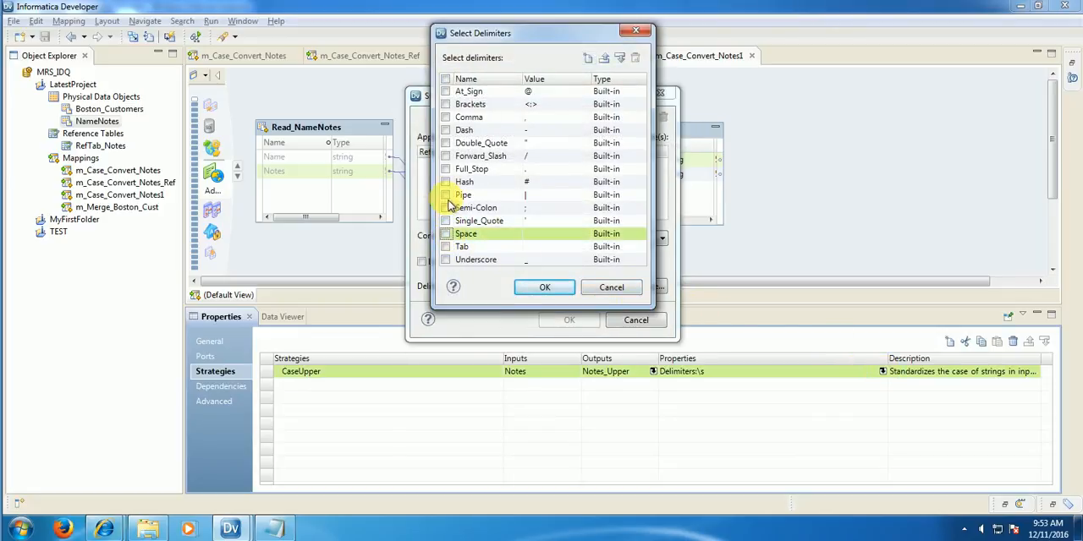
pyautogui.click(447, 174)
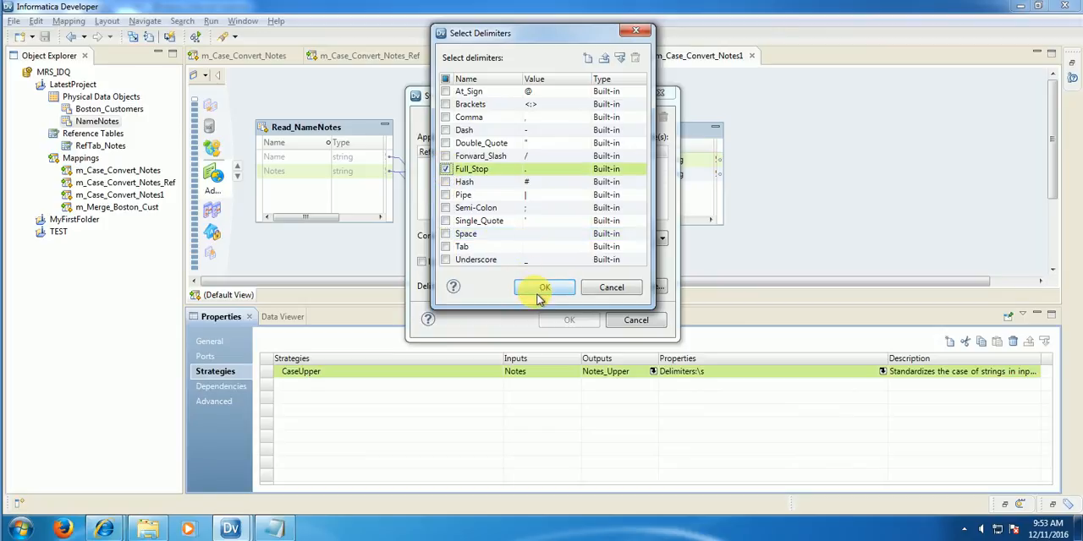
pyautogui.click(529, 287)
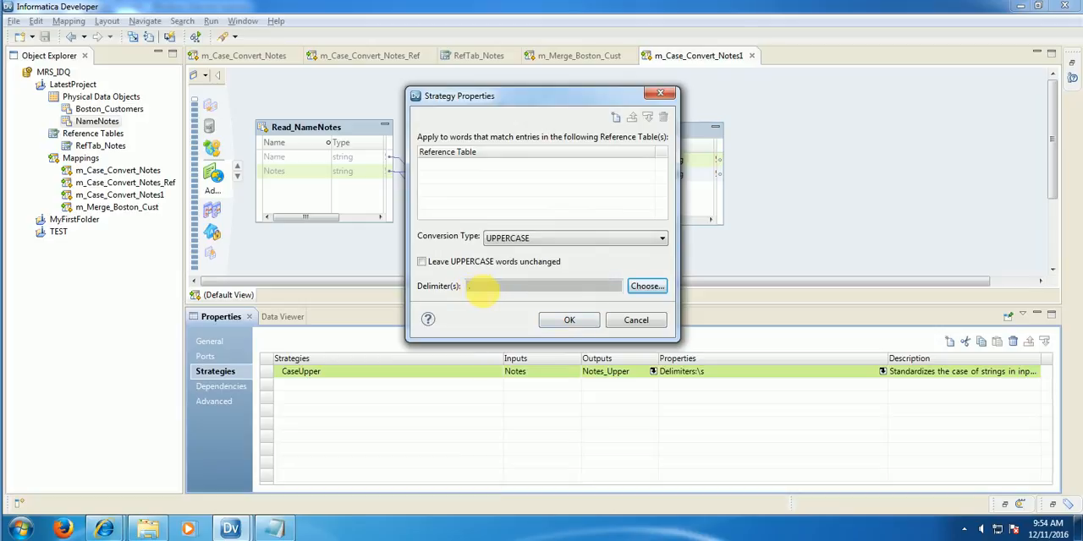
pyautogui.click(578, 323)
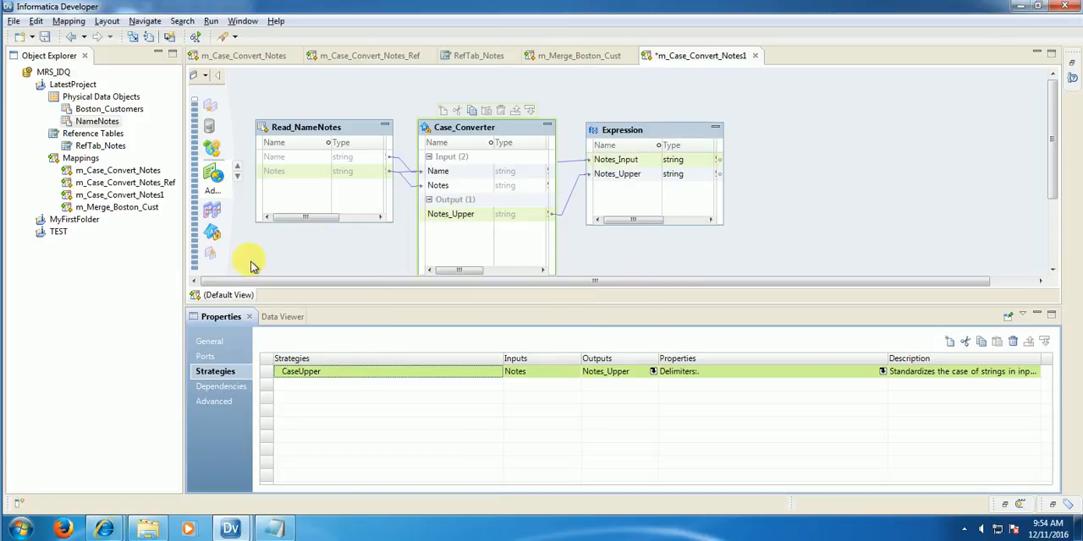
# Step: Preview the Expression's data again to check the effect of the Full_Stop delimiter
pyautogui.click(636, 133)
pyautogui.rightClick(635, 132)
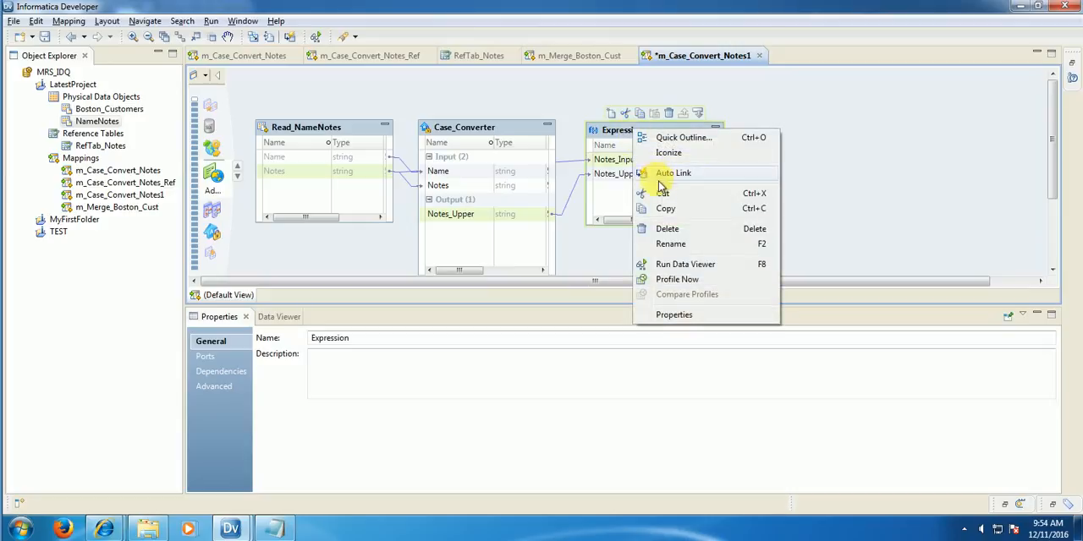
pyautogui.click(665, 267)
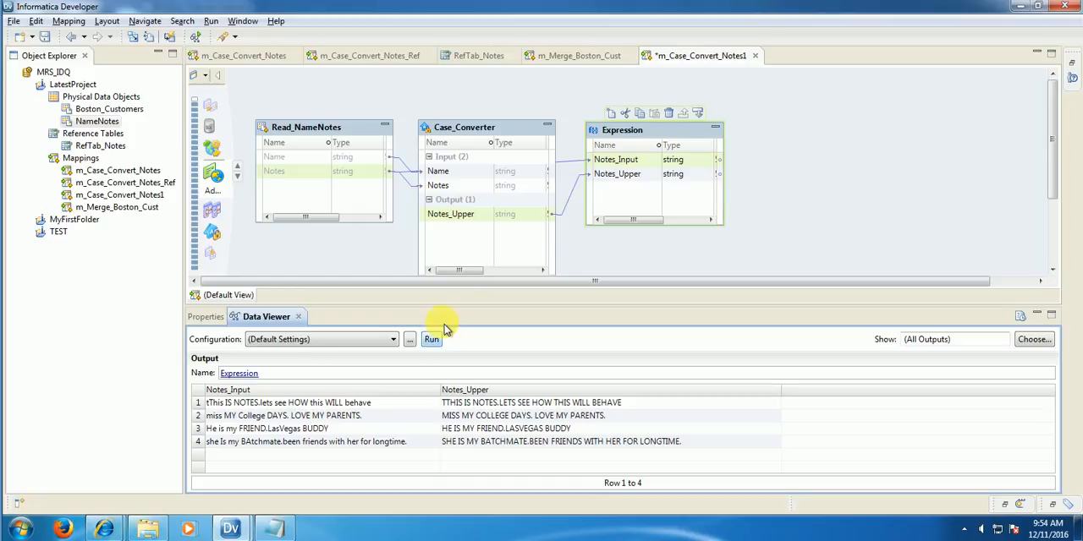
# Step: Enable leaving UPPERCASE words unchanged in the Case_Converter's CaseUpper strategy
pyautogui.rightClick(463, 132)
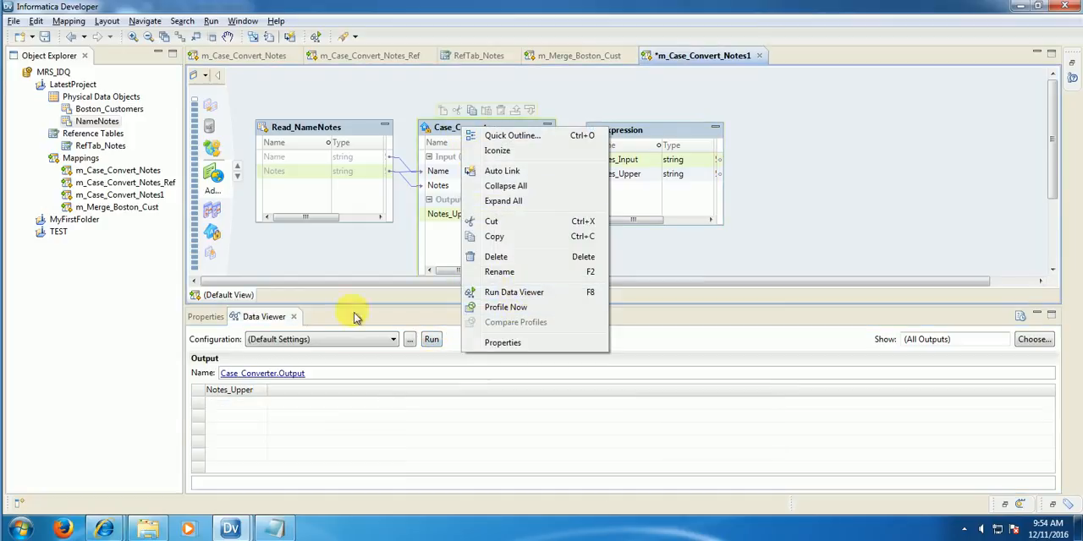
pyautogui.click(210, 316)
pyautogui.click(227, 374)
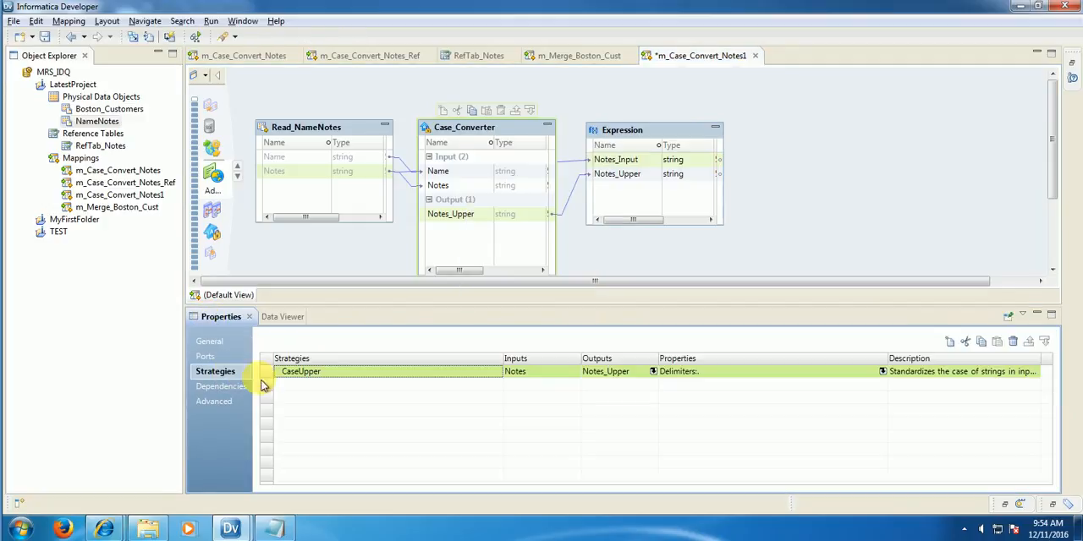
pyautogui.click(883, 372)
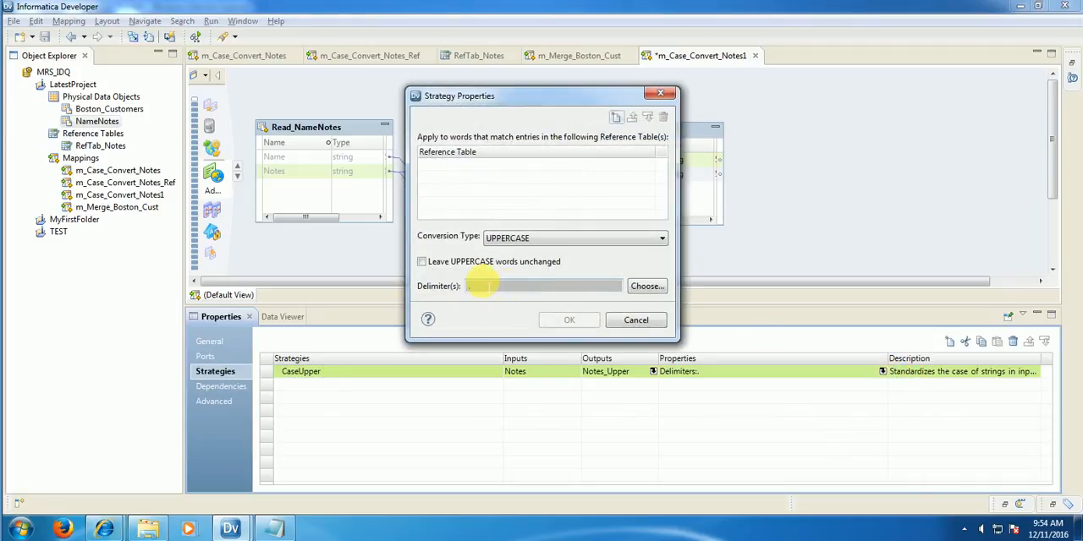
pyautogui.click(423, 265)
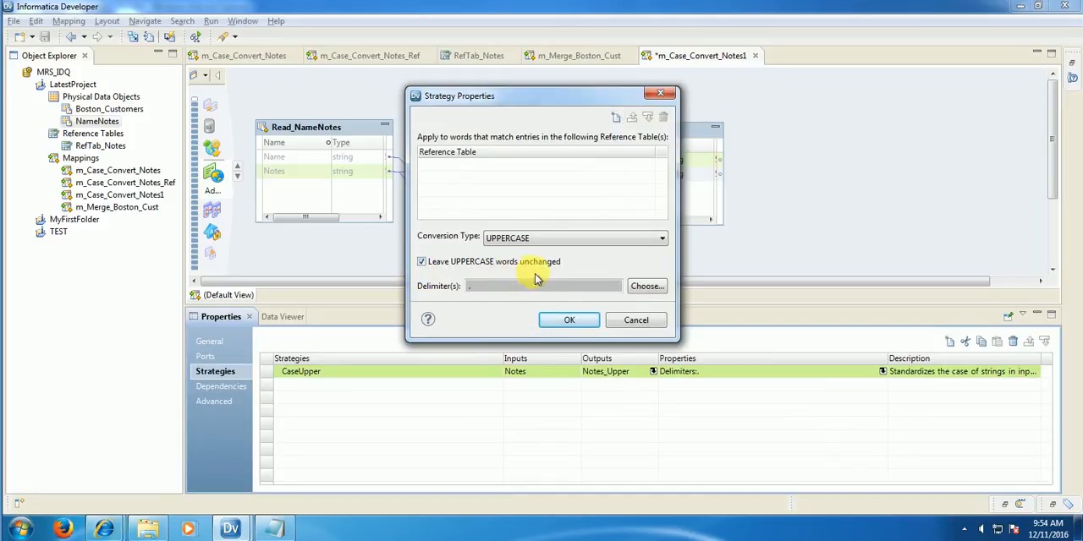
pyautogui.click(560, 323)
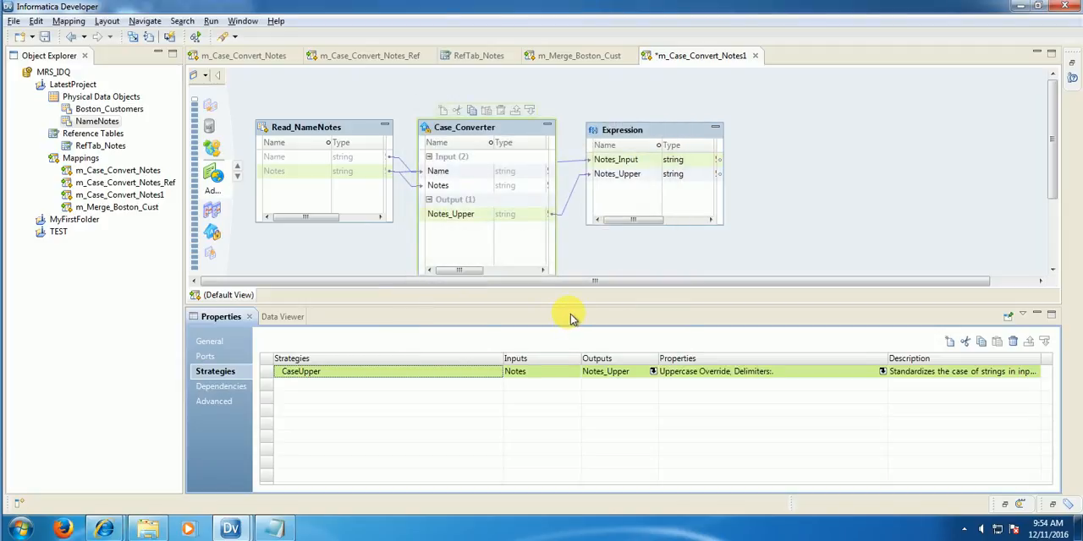
# Step: Run the Data Viewer on the Expression with the uppercase override and narrow the Notes_Upper column to inspect the notes
pyautogui.rightClick(647, 131)
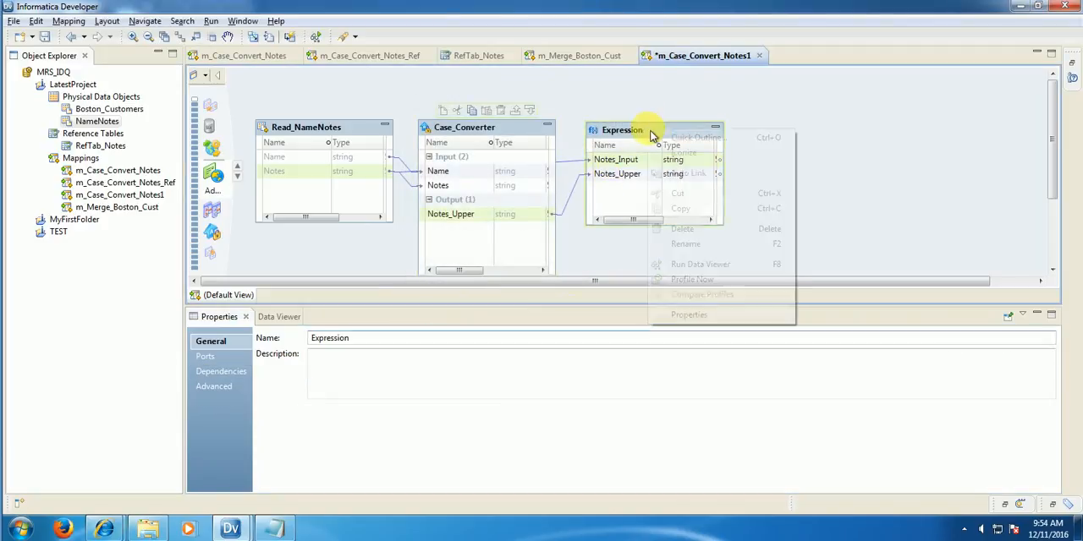
pyautogui.click(731, 265)
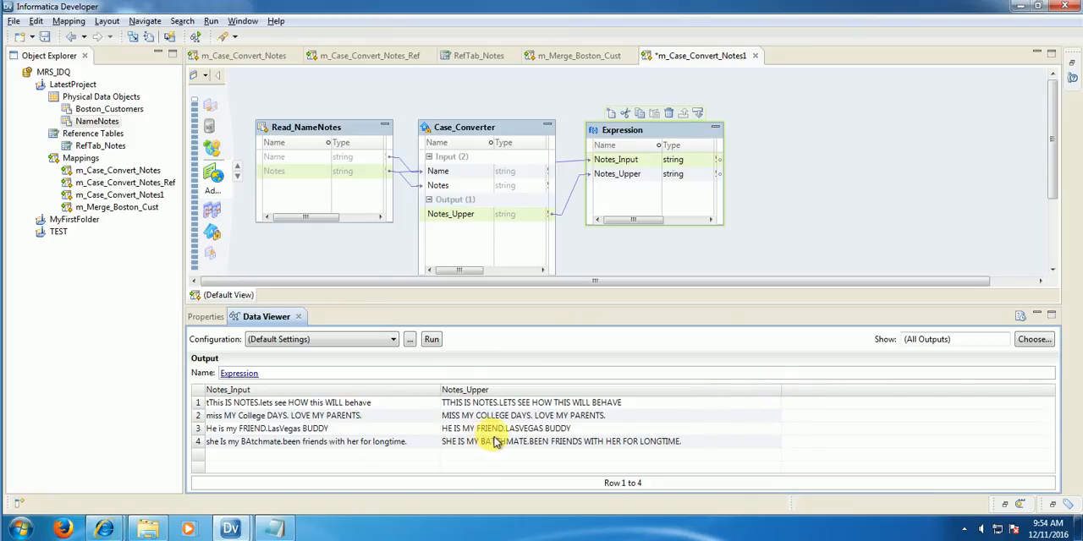
pyautogui.moveTo(781, 396); pyautogui.dragTo(735, 399)
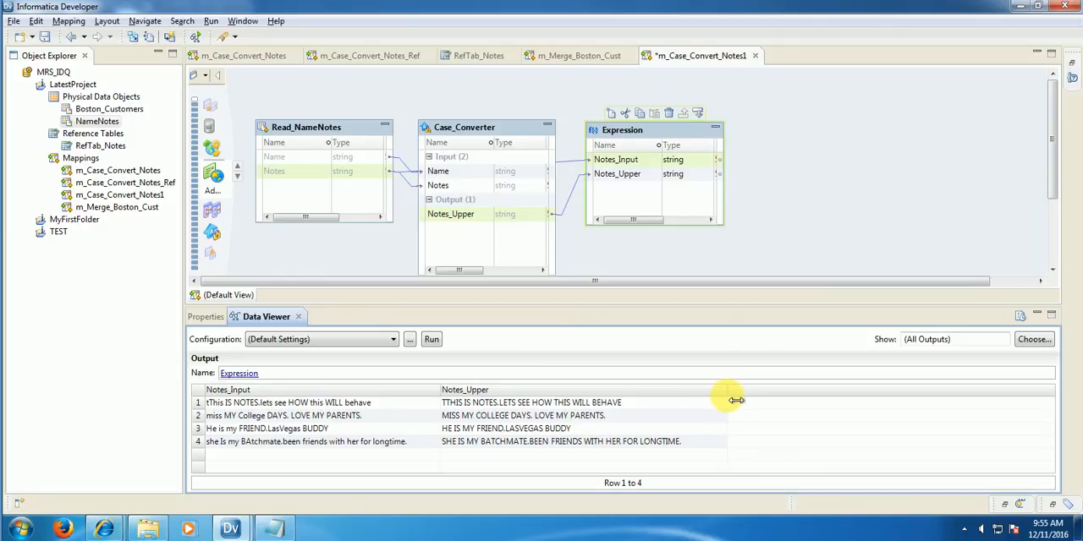
# Step: Start a new Case_Converter strategy named CaseLower with the Notes port as its input
pyautogui.click(506, 135)
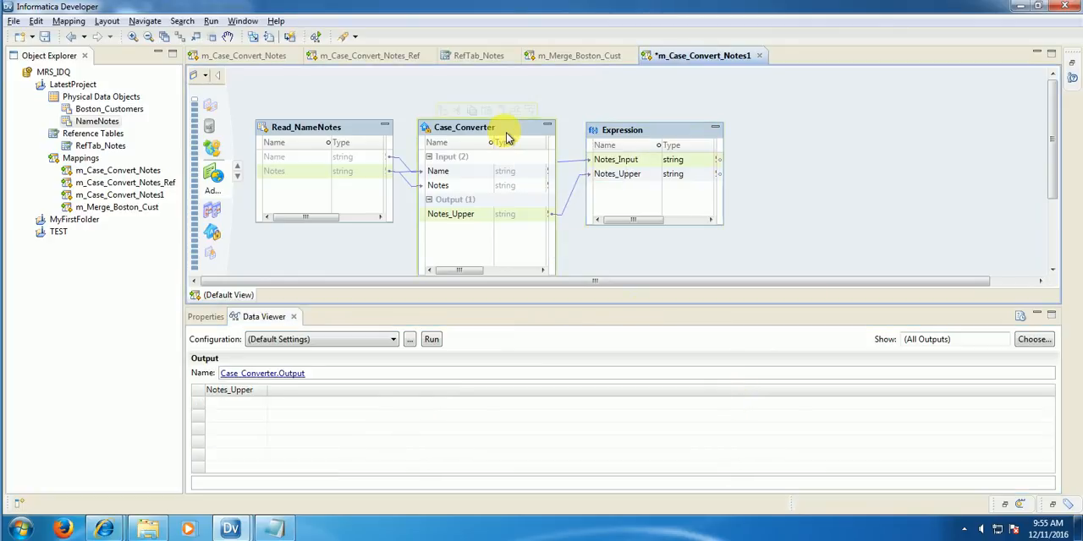
pyautogui.rightClick(505, 134)
pyautogui.click(546, 346)
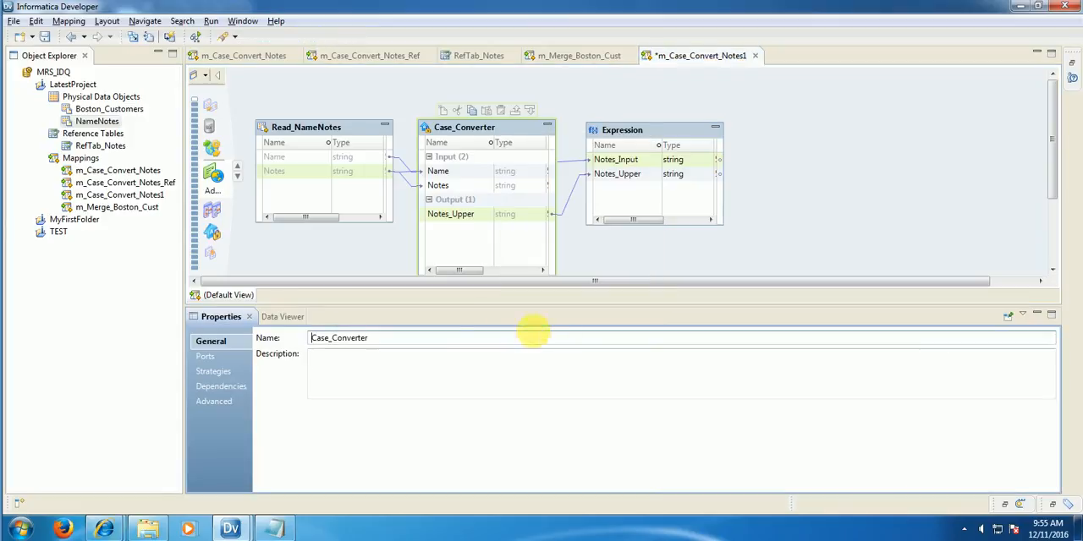
pyautogui.click(216, 372)
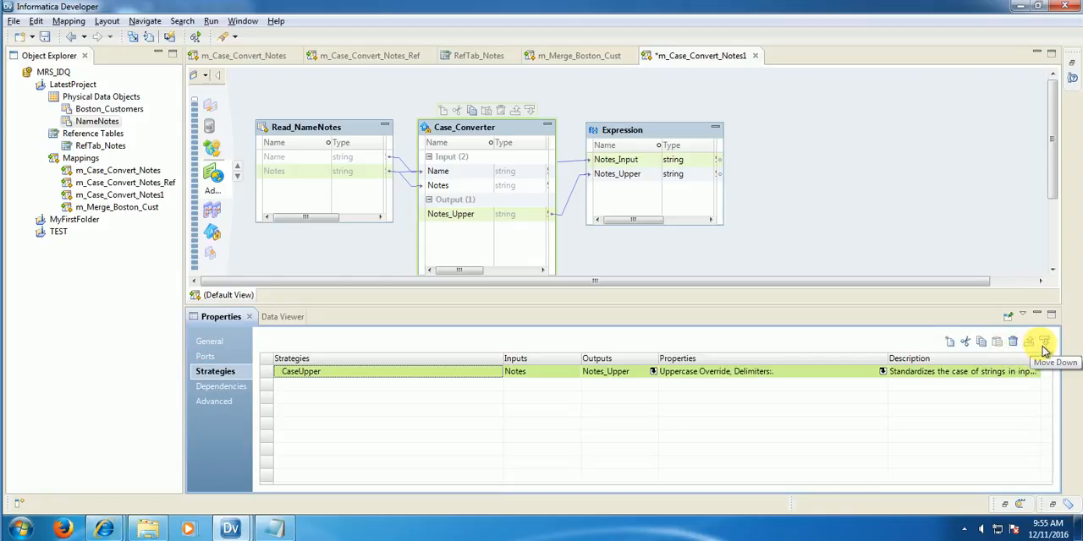
pyautogui.click(956, 345)
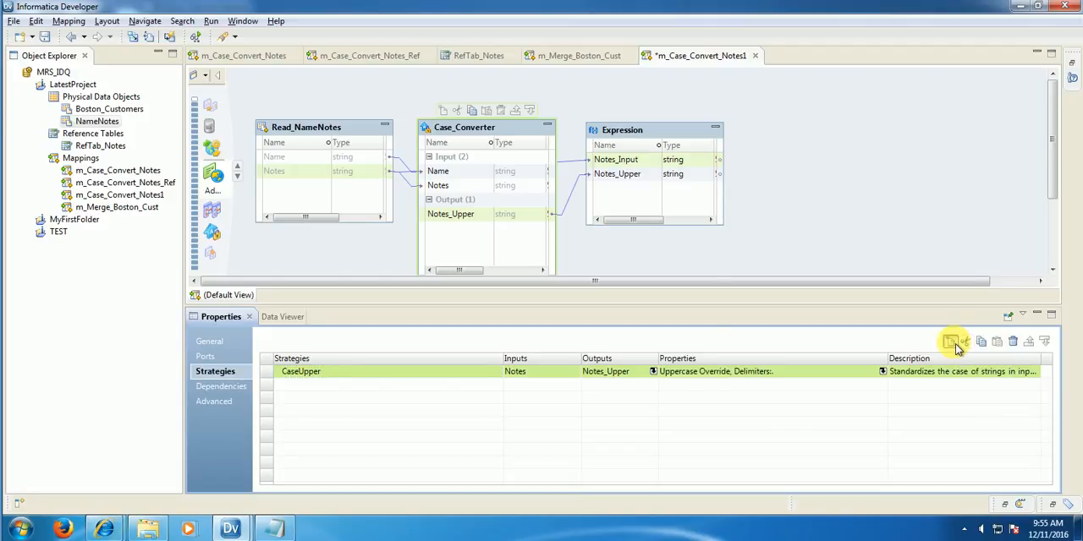
pyautogui.moveTo(507, 81); pyautogui.dragTo(443, 82)
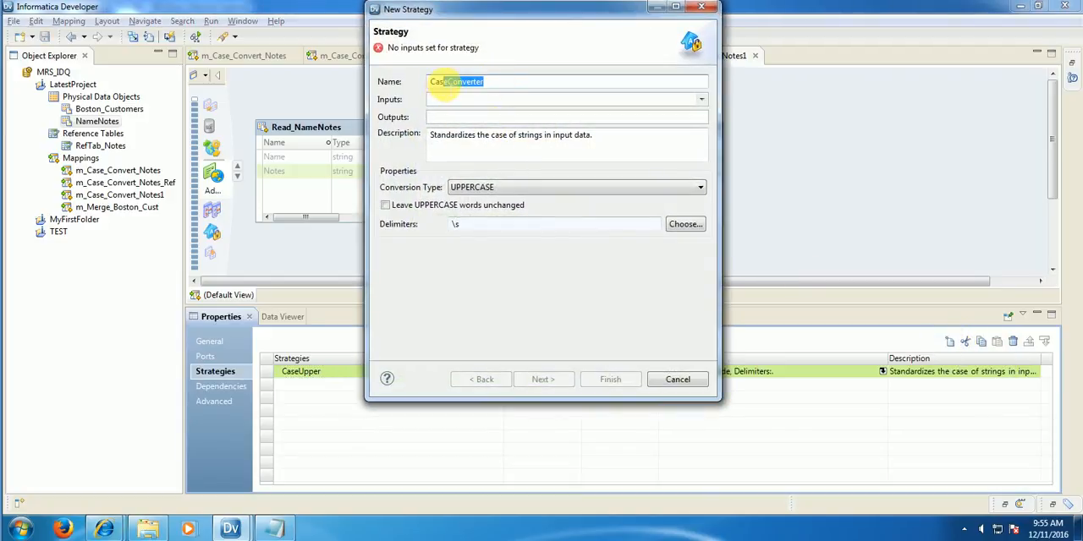
pyautogui.write('Low')
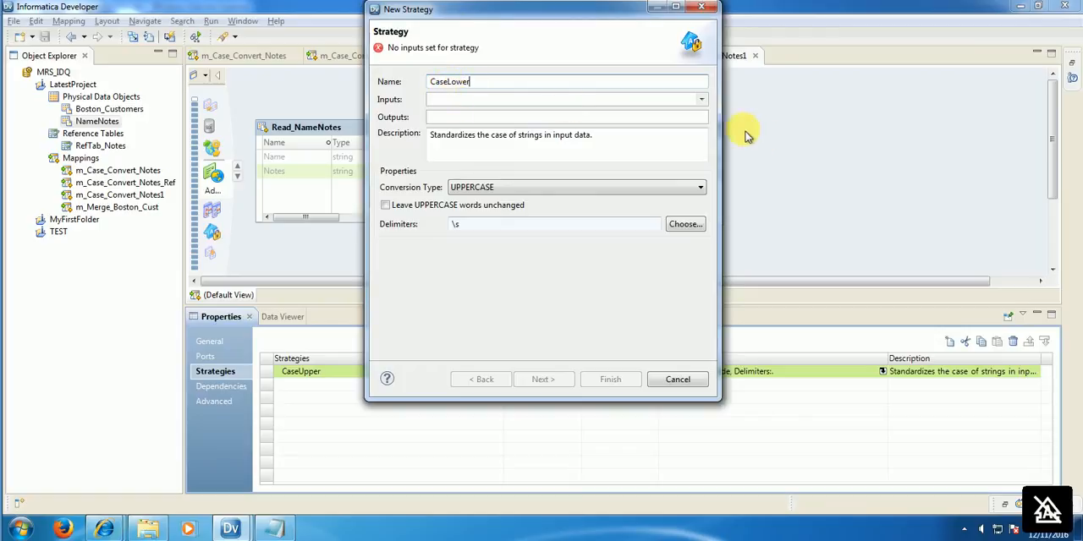
pyautogui.click(701, 99)
pyautogui.click(438, 127)
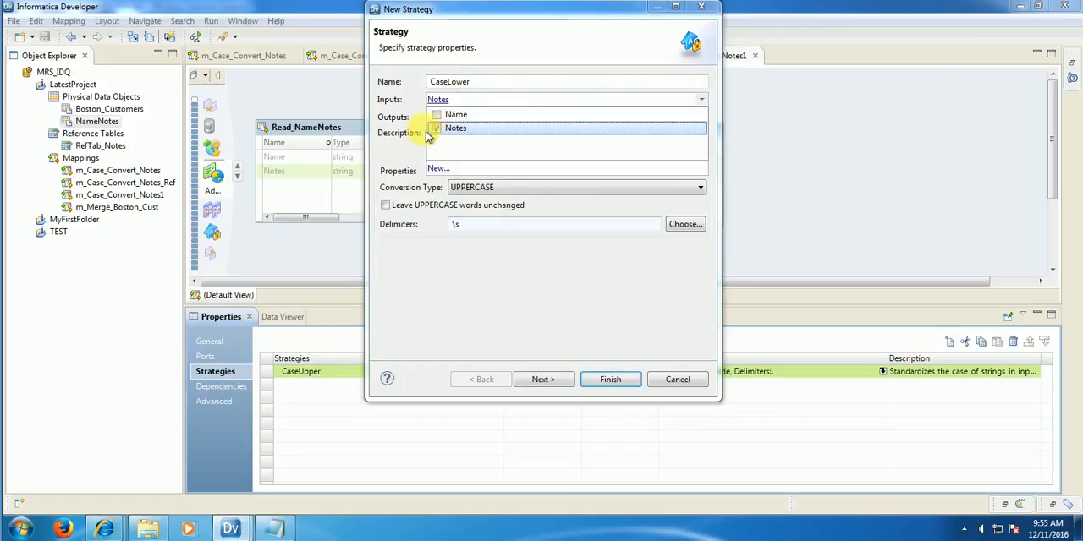
# Step: Rename the CaseLower strategy's output port to Notes_Lower
pyautogui.click(437, 116)
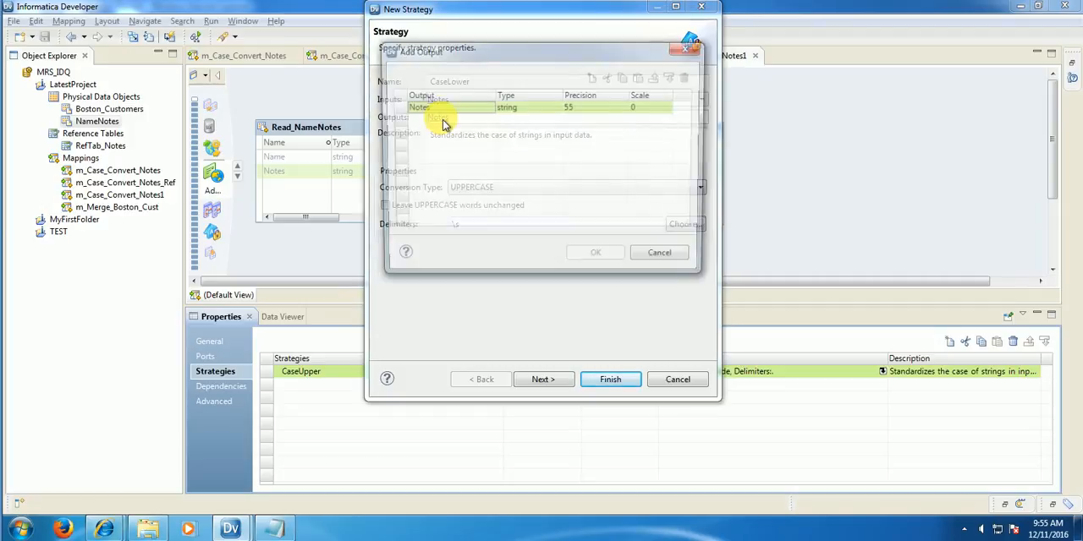
pyautogui.moveTo(456, 56); pyautogui.dragTo(453, 173)
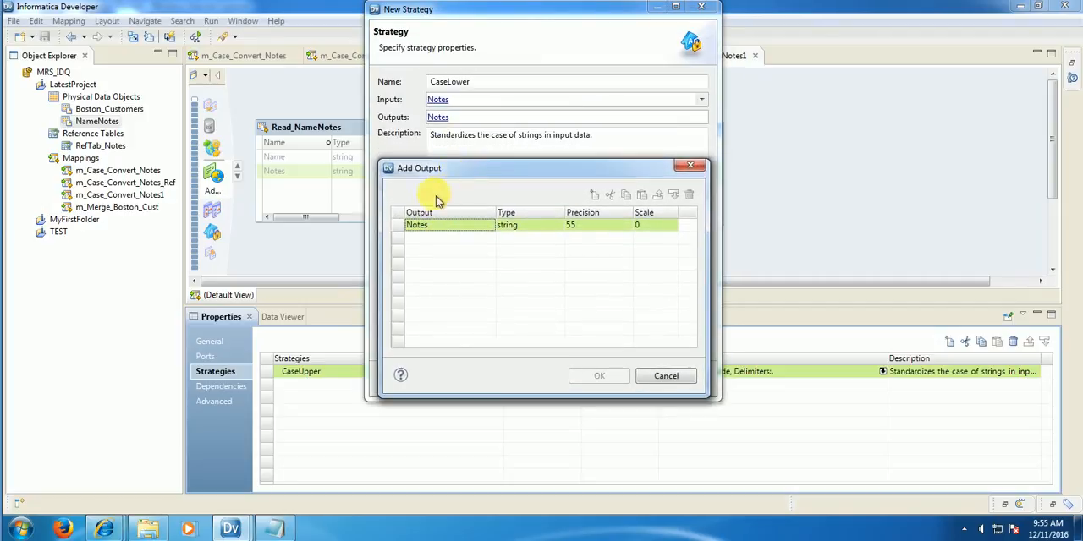
pyautogui.click(430, 226)
pyautogui.click(434, 229)
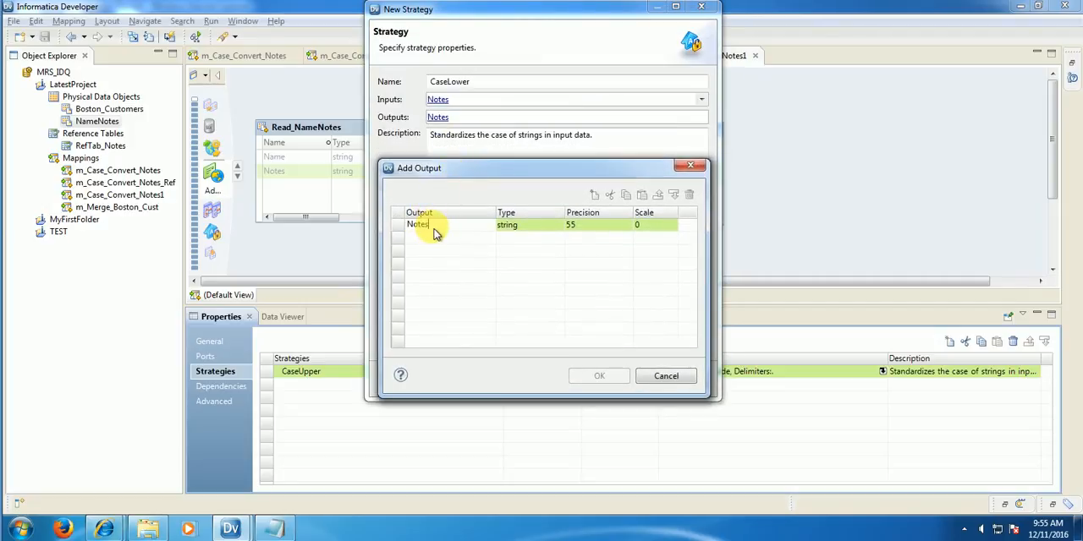
pyautogui.click(433, 232)
pyautogui.write('_Lowe')
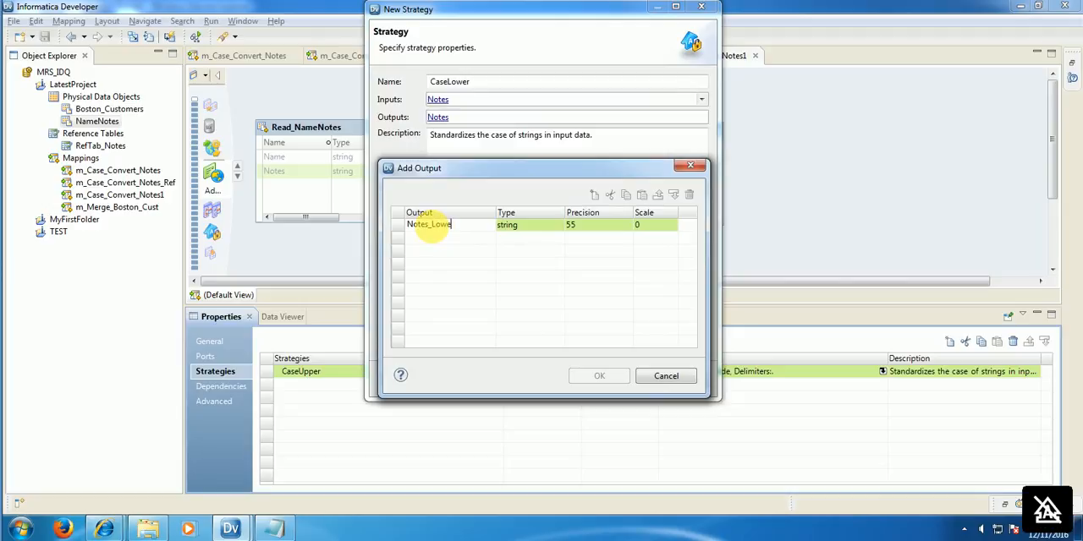
pyautogui.write('r')
pyautogui.click(603, 288)
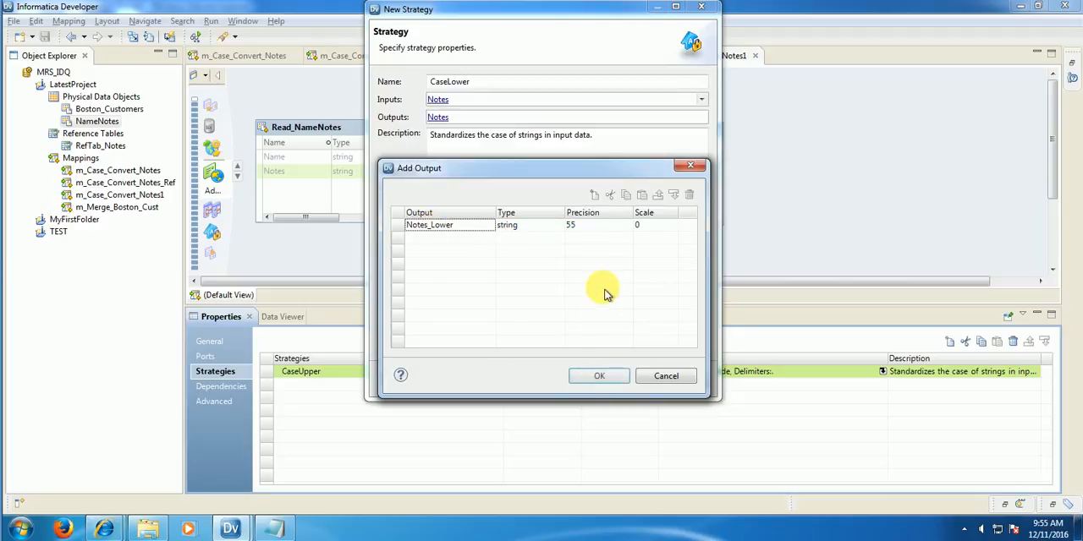
pyautogui.click(599, 376)
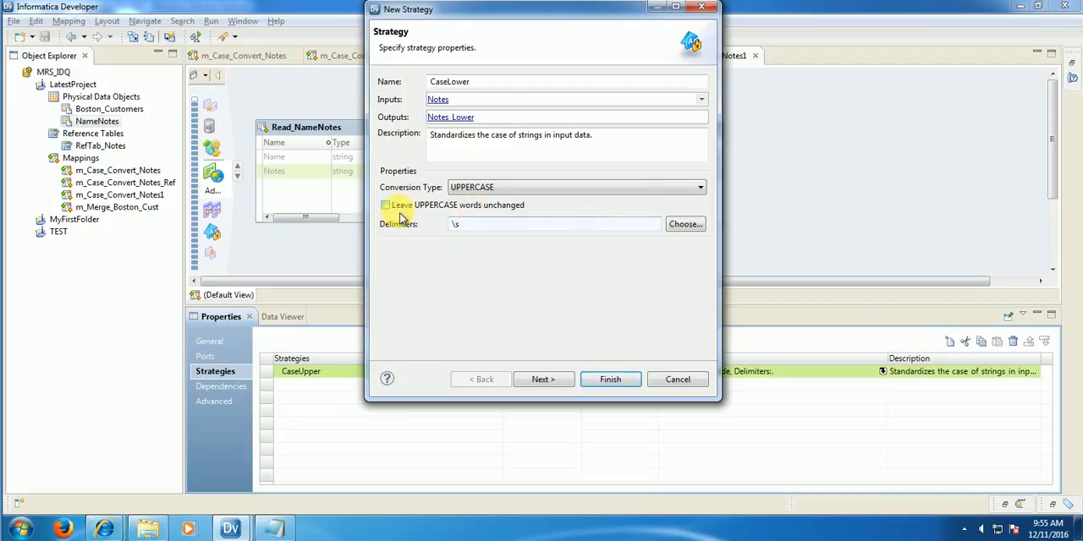
# Step: Set the CaseLower strategy's conversion type to lowercase and finish creating it without a reference table
pyautogui.click(495, 188)
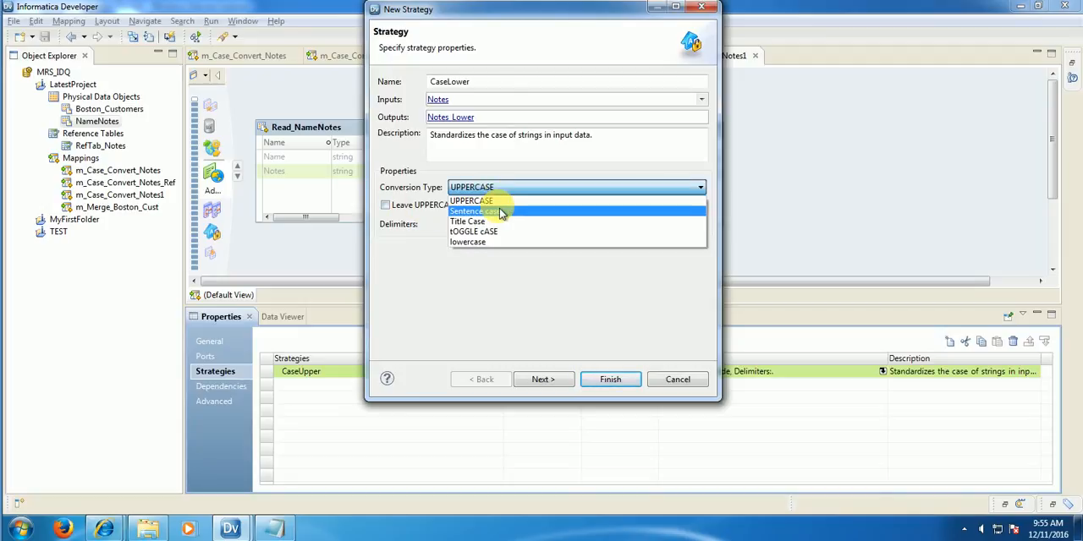
pyautogui.click(492, 243)
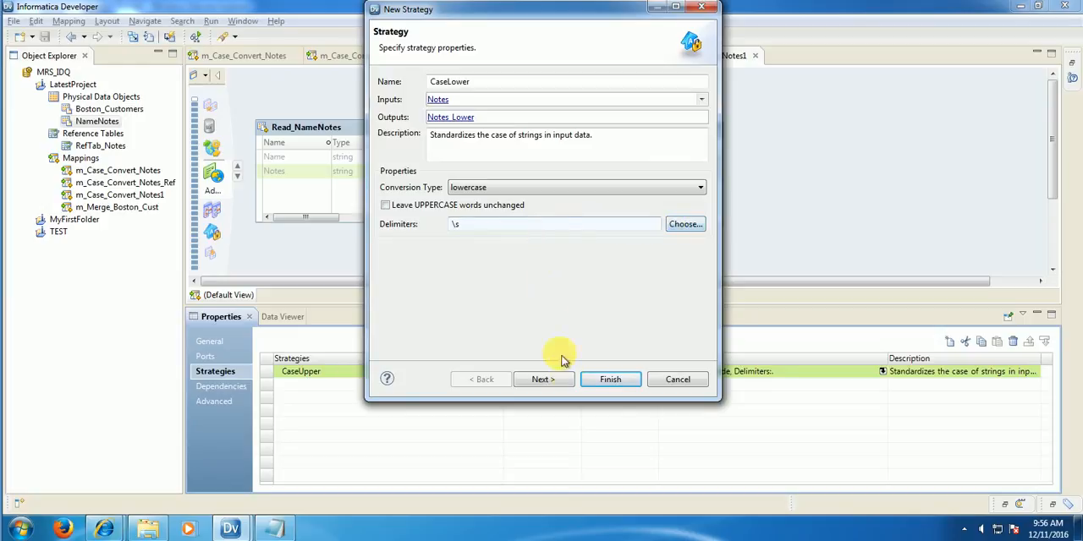
pyautogui.click(542, 379)
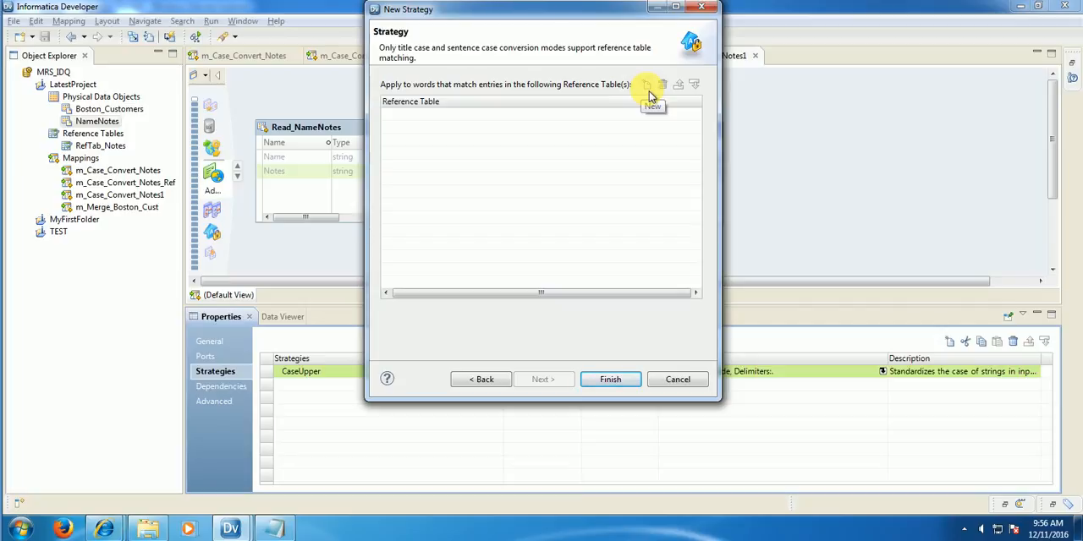
pyautogui.click(627, 383)
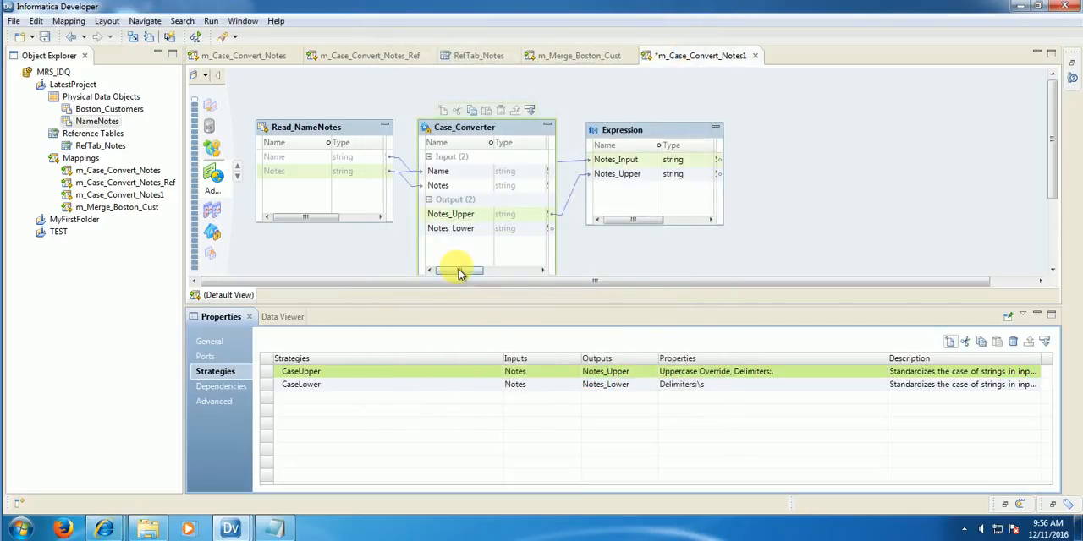
# Step: Link the Case_Converter's Notes_Lower output into the Expression and preview its data with the Notes_Lower column widened
pyautogui.moveTo(457, 232); pyautogui.dragTo(630, 195)
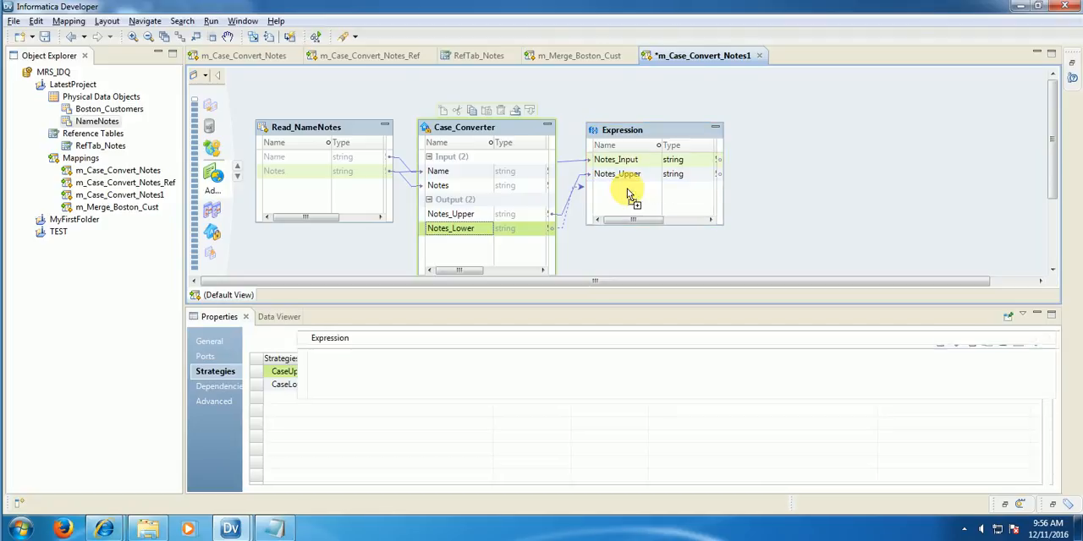
pyautogui.rightClick(649, 135)
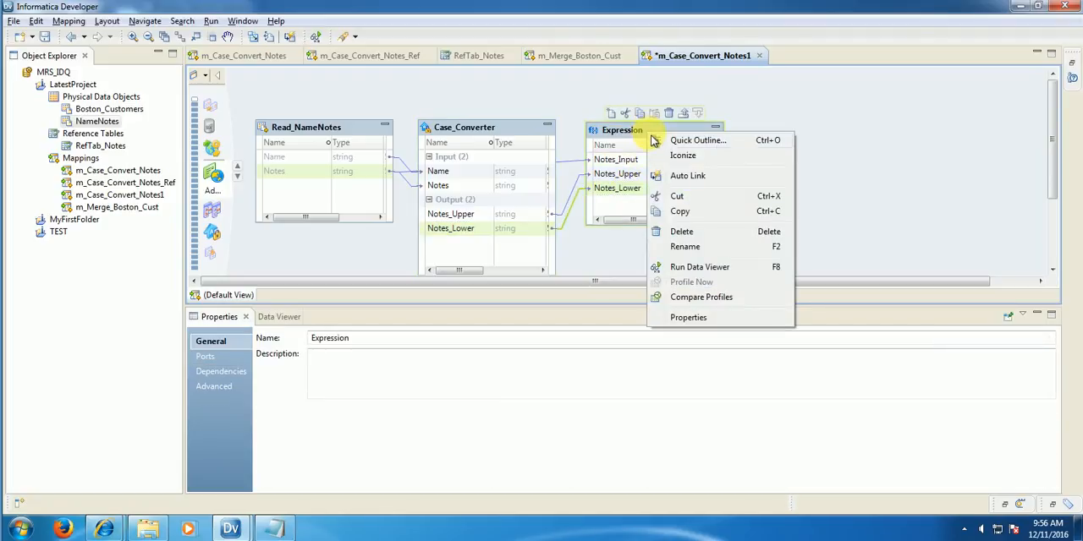
pyautogui.click(764, 268)
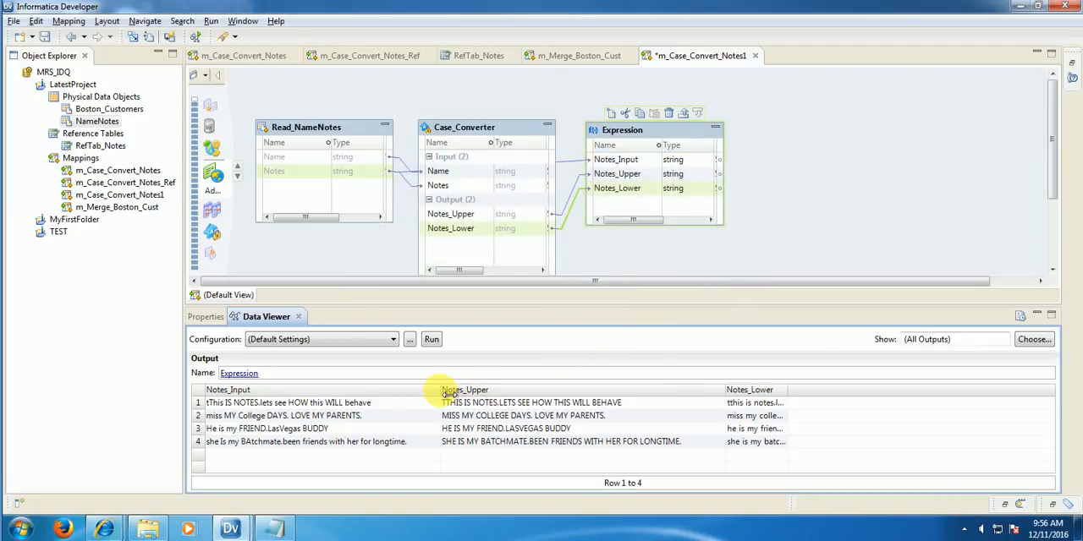
pyautogui.moveTo(440, 391); pyautogui.dragTo(432, 391)
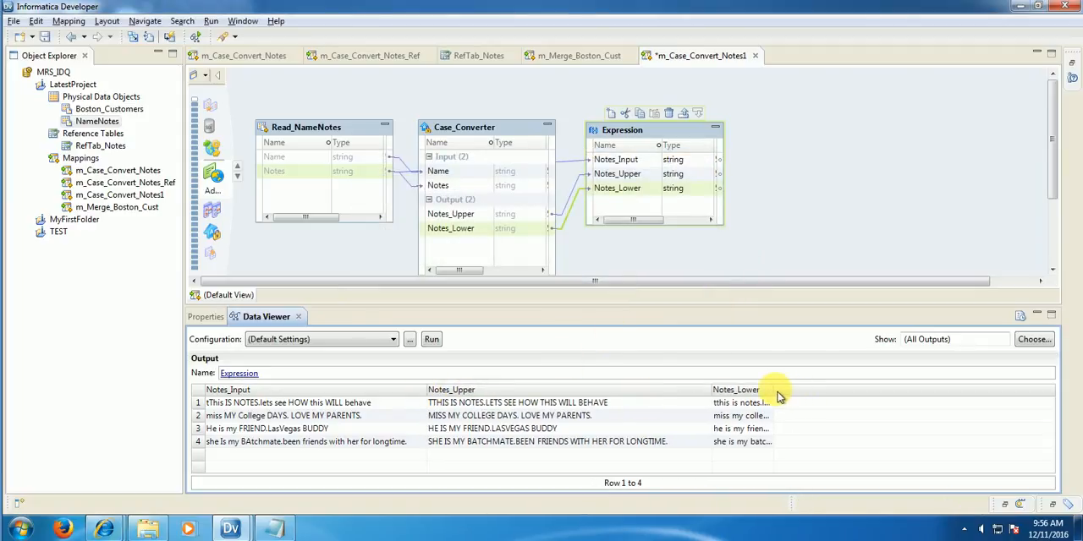
pyautogui.moveTo(800, 393); pyautogui.dragTo(980, 394)
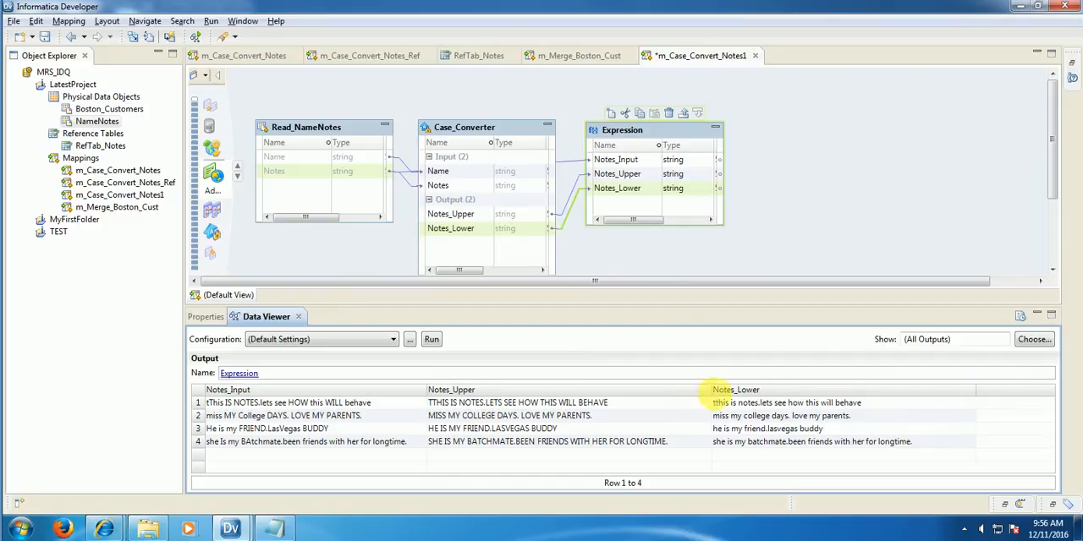
pyautogui.moveTo(718, 396)
pyautogui.mouseDown()
pyautogui.moveTo(677, 398)
pyautogui.moveTo(698, 395)
pyautogui.mouseUp()
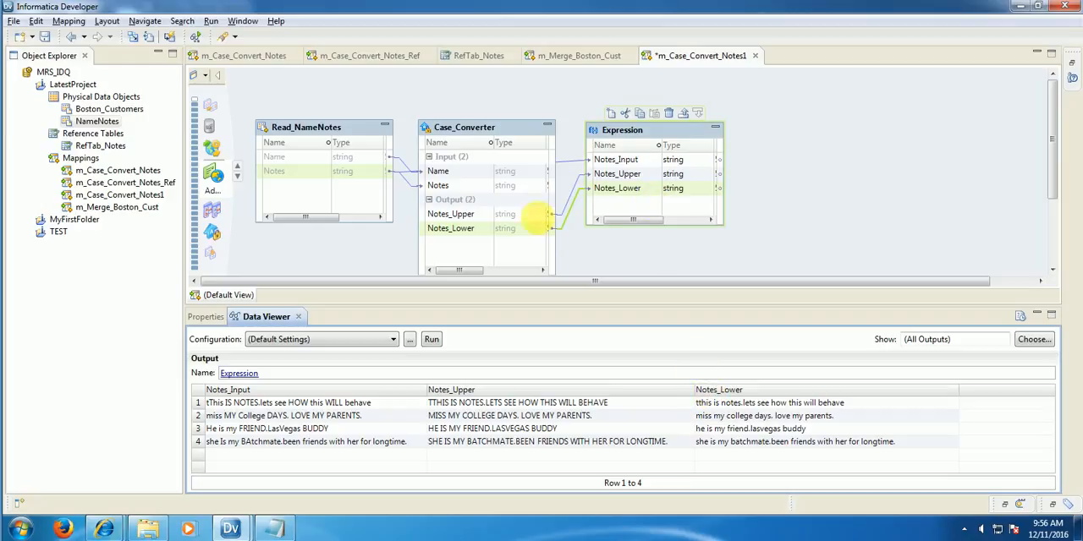
# Step: In the CaseLower strategy, deselect the Space delimiter and enable leaving UPPERCASE words unchanged
pyautogui.click(501, 232)
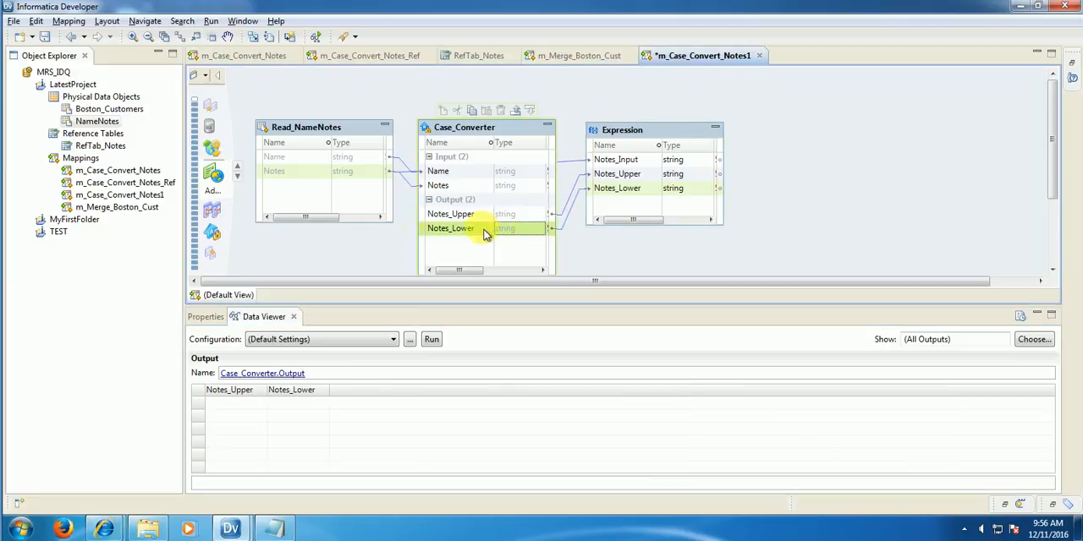
pyautogui.click(204, 317)
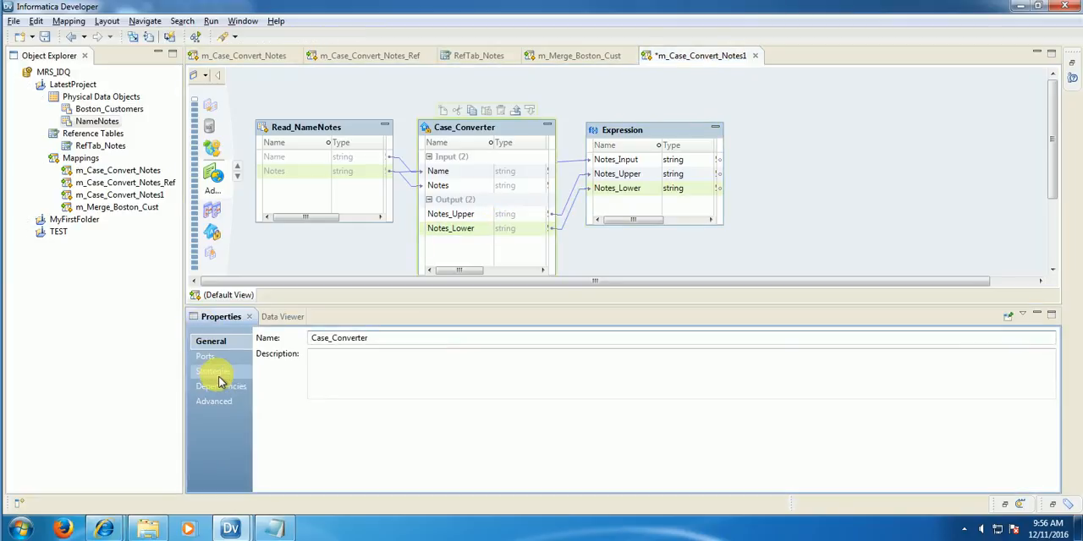
pyautogui.click(216, 373)
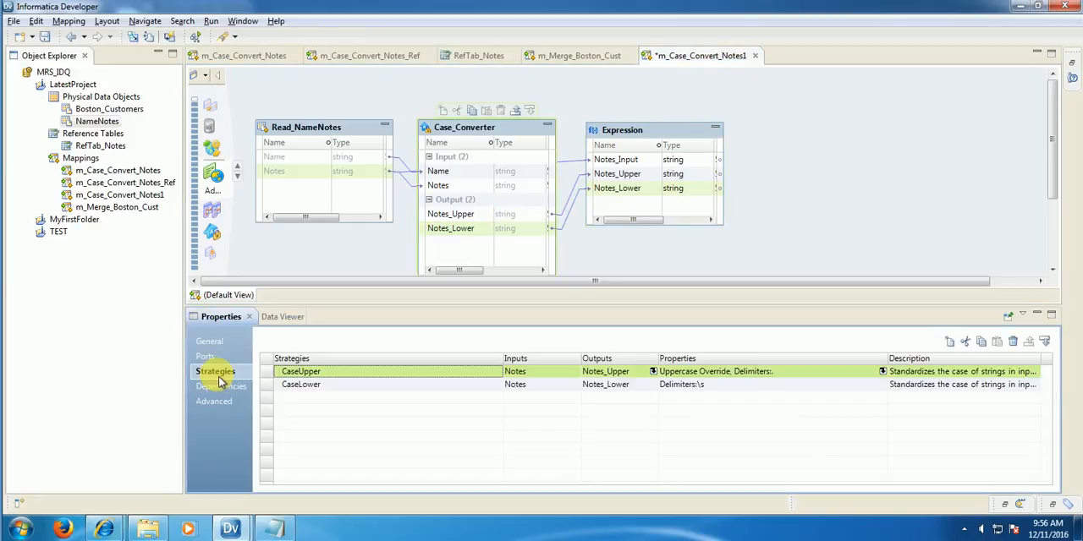
pyautogui.click(885, 386)
pyautogui.click(882, 386)
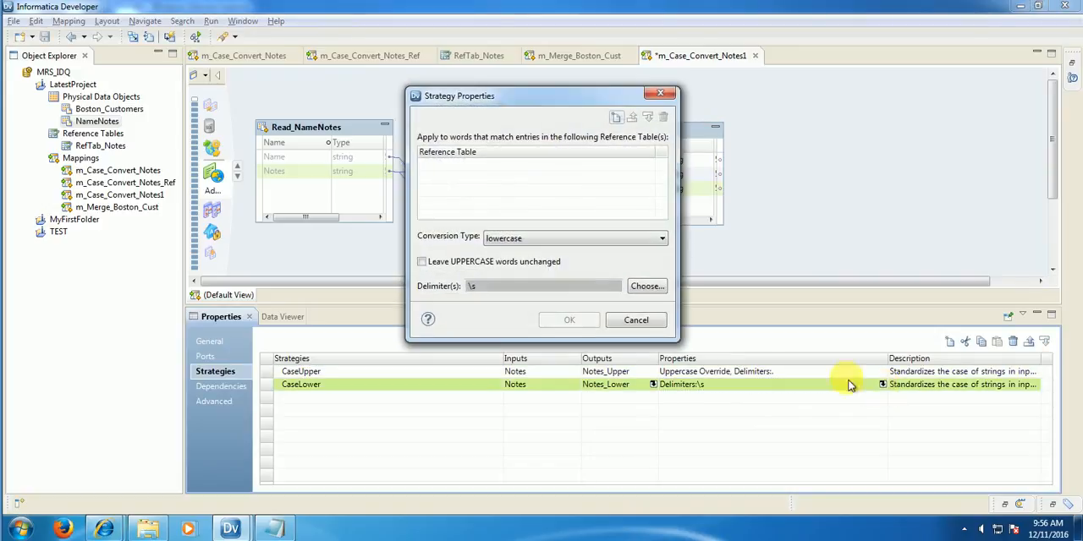
pyautogui.click(659, 287)
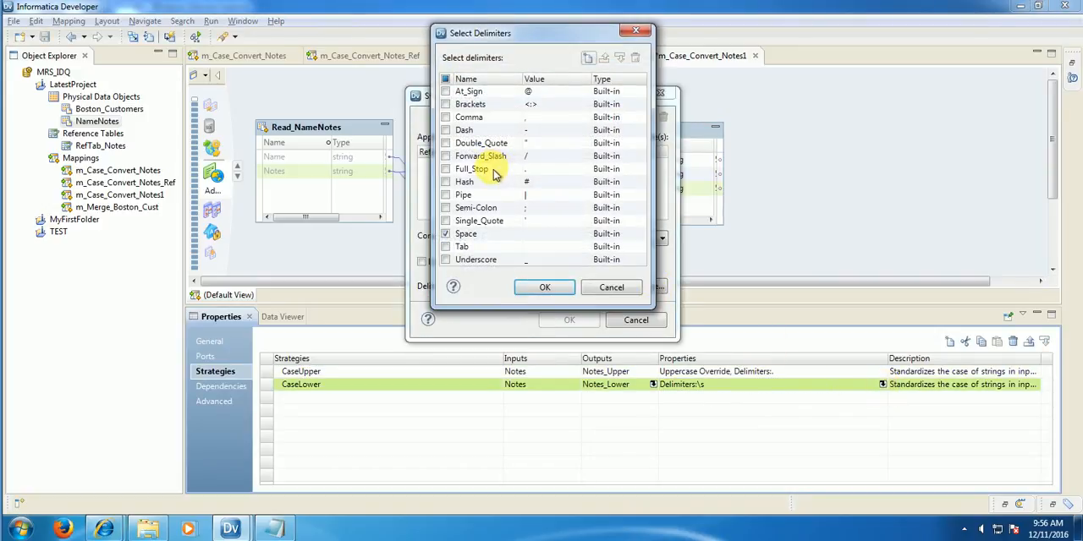
pyautogui.click(446, 233)
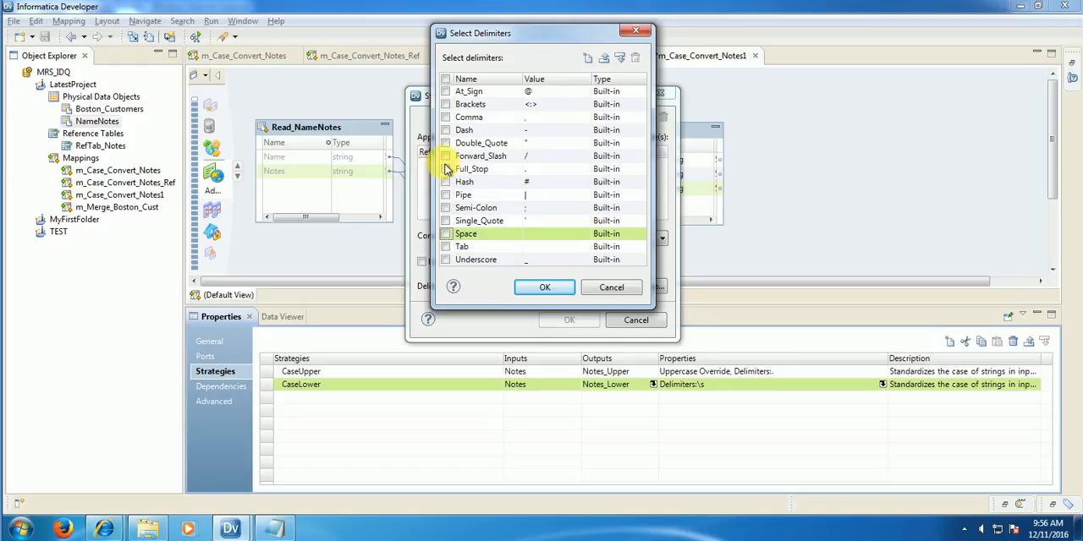
pyautogui.click(544, 288)
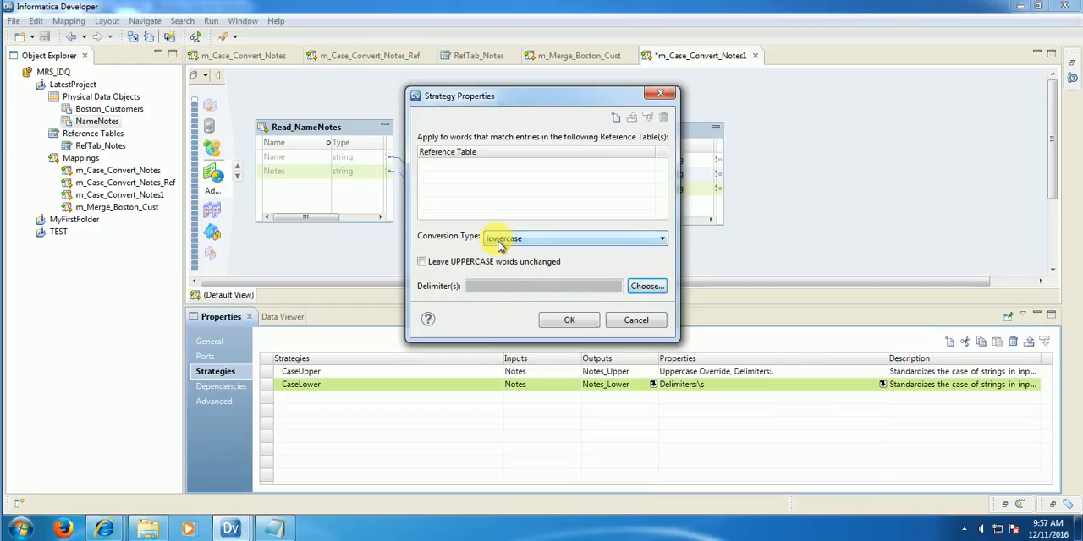
pyautogui.click(424, 265)
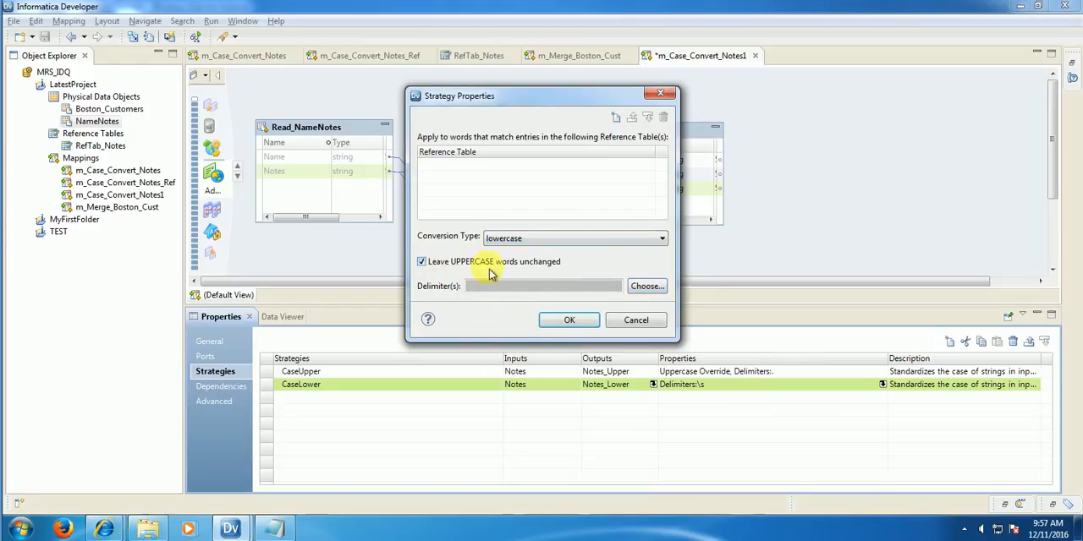
pyautogui.click(567, 321)
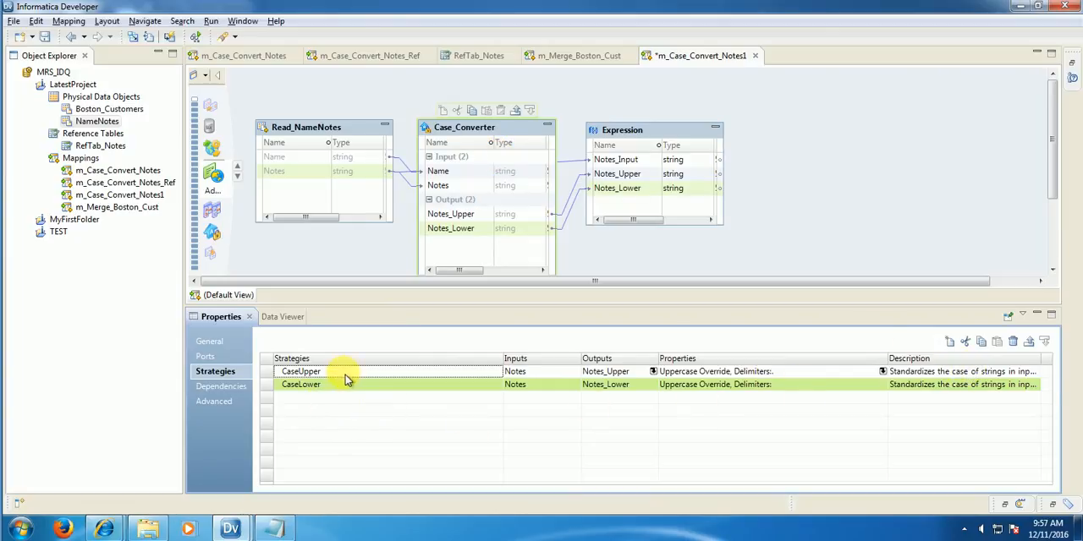
# Step: Run the Data Viewer on the Expression again to check the effect of the changed CaseLower options
pyautogui.rightClick(649, 129)
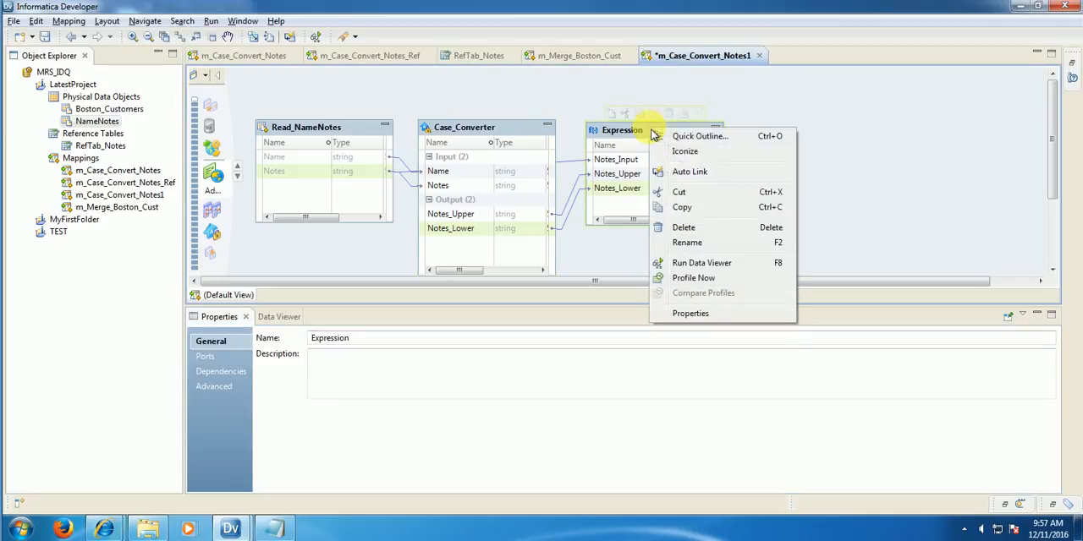
pyautogui.click(703, 262)
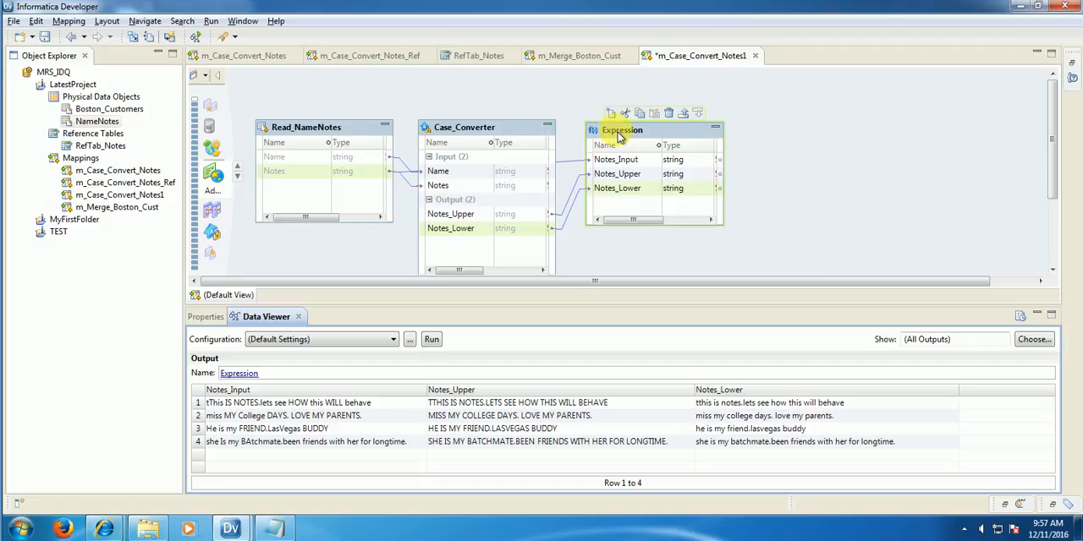
pyautogui.click(446, 163)
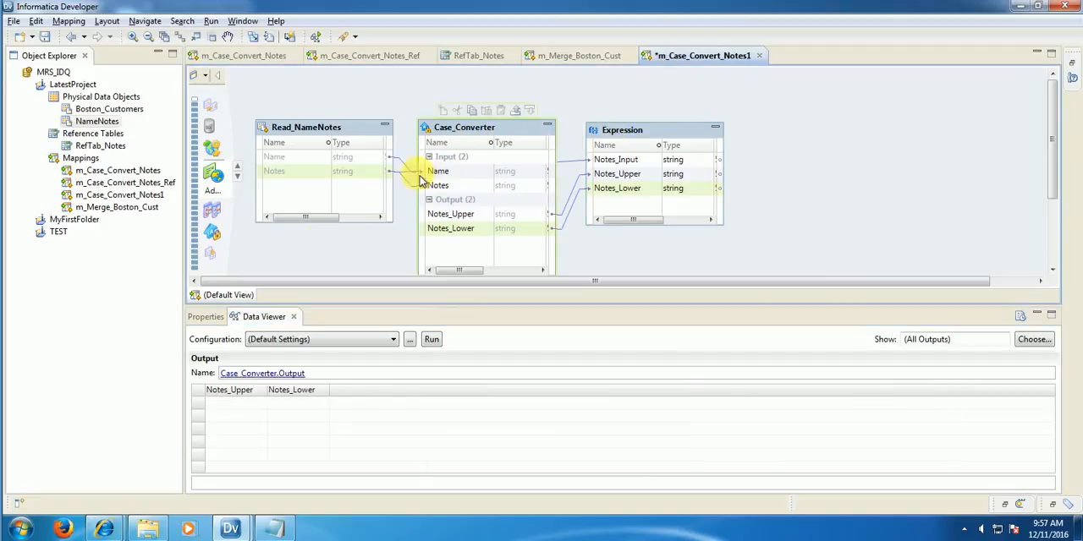
# Step: In the Case_Converter's CaseLower strategy, select Space as the delimiter while keeping the option to leave UPPERCASE words unchanged
pyautogui.click(212, 316)
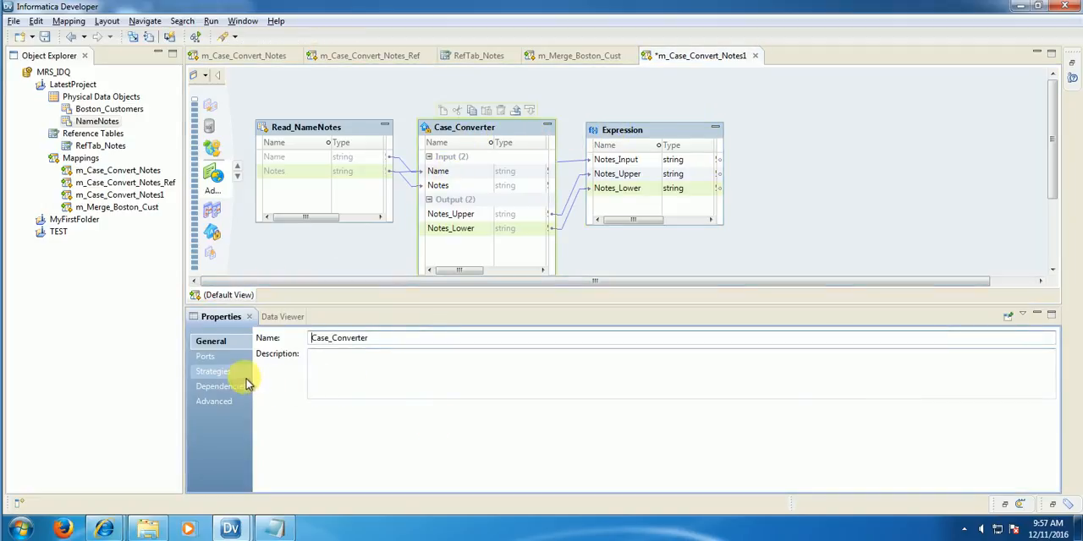
pyautogui.click(215, 372)
pyautogui.click(888, 387)
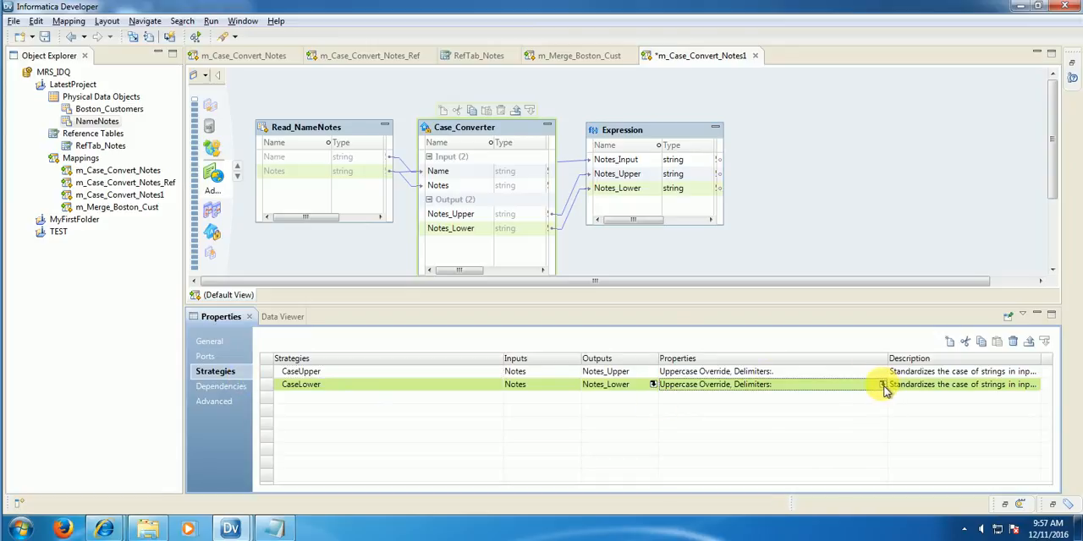
pyautogui.click(882, 385)
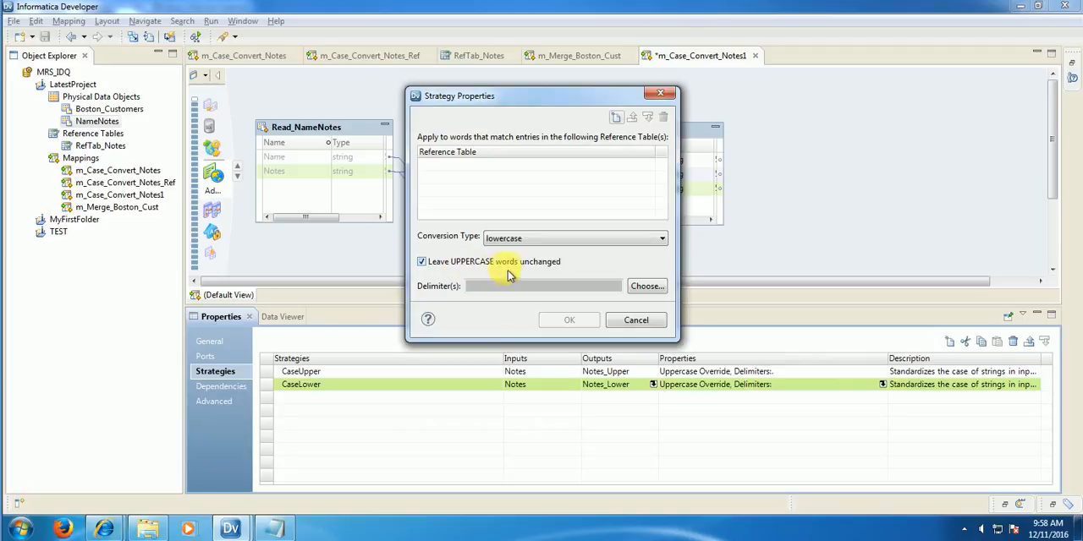
pyautogui.click(649, 286)
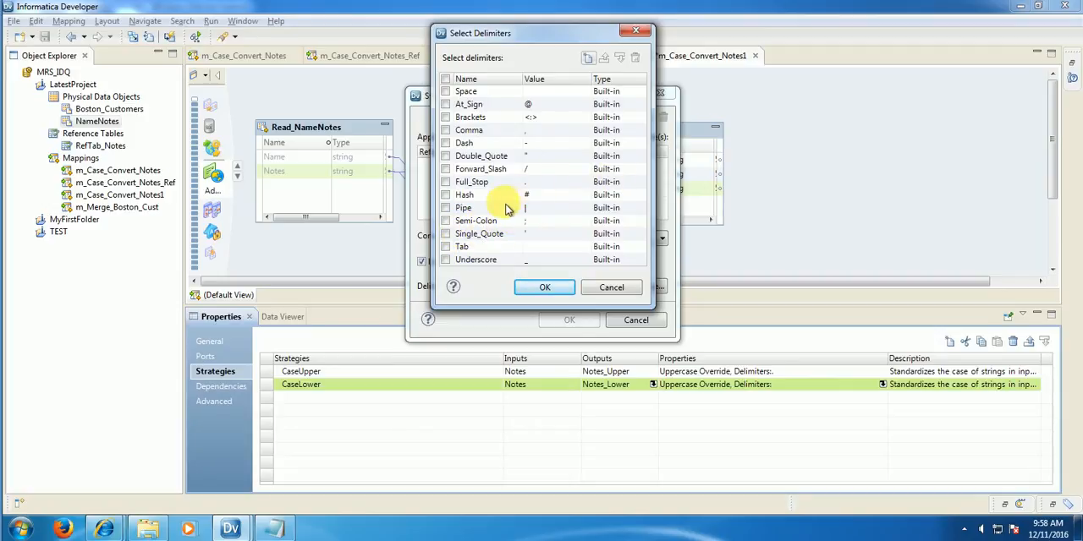
pyautogui.click(448, 91)
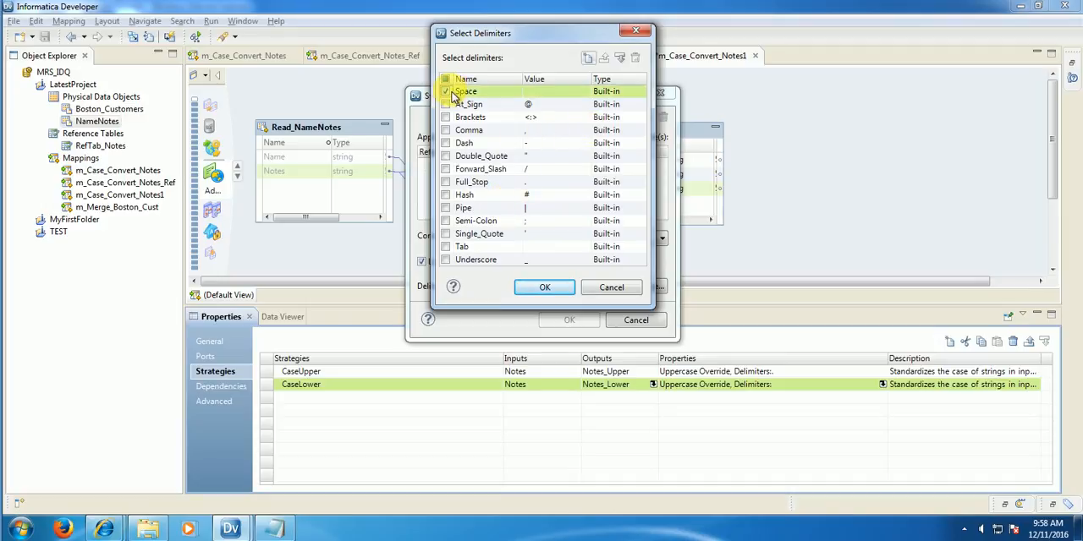
pyautogui.click(551, 288)
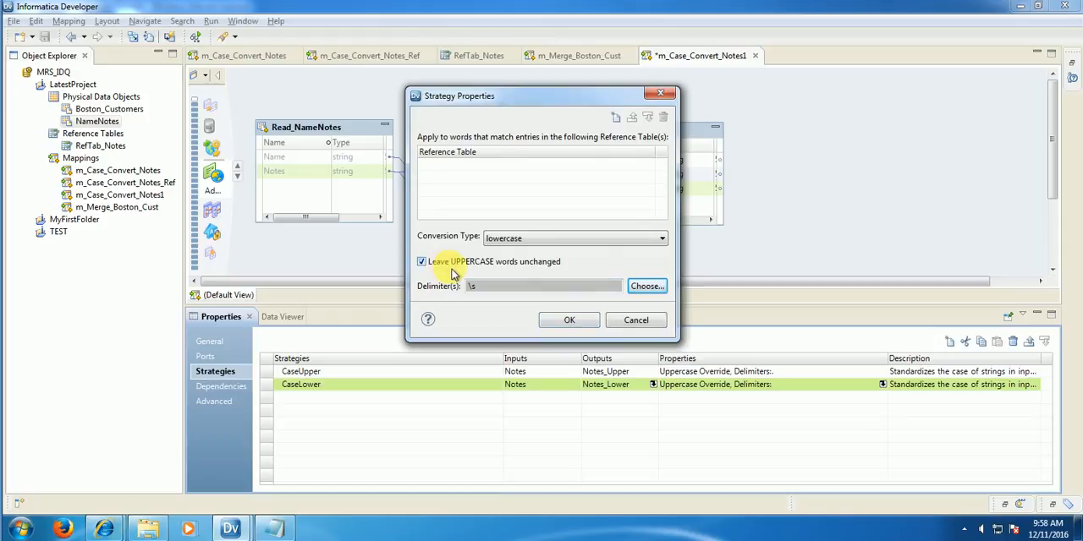
pyautogui.click(574, 321)
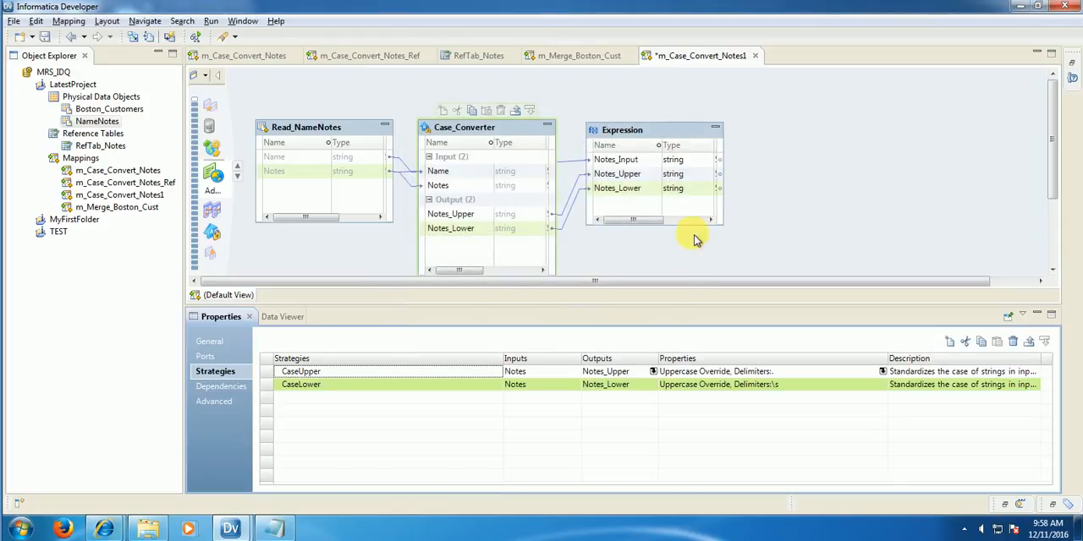
# Step: Run the Data Viewer on the Expression and compare the Notes_Lower values with Notes_Input for rows 1 and 3
pyautogui.rightClick(669, 134)
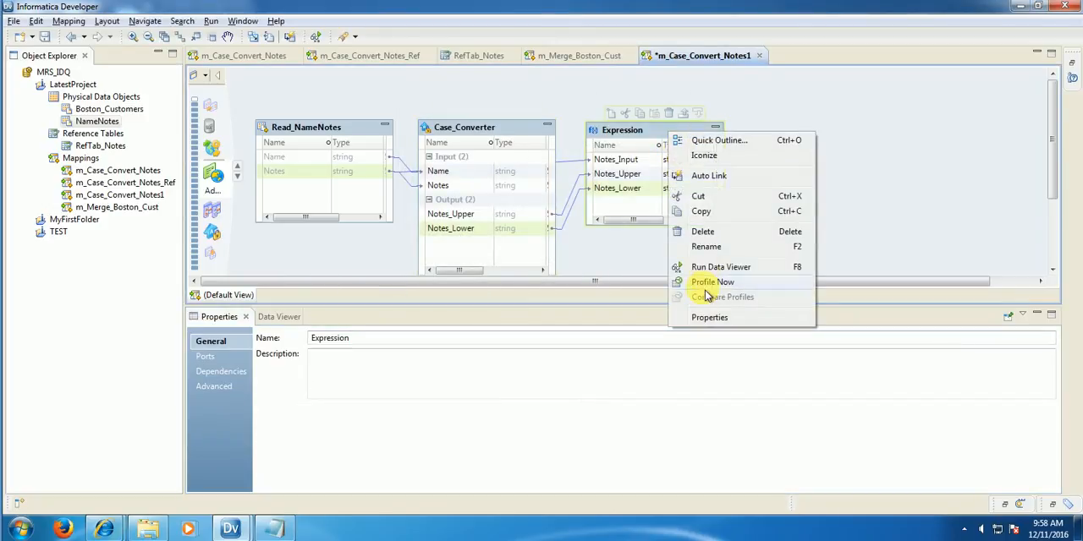
pyautogui.click(710, 267)
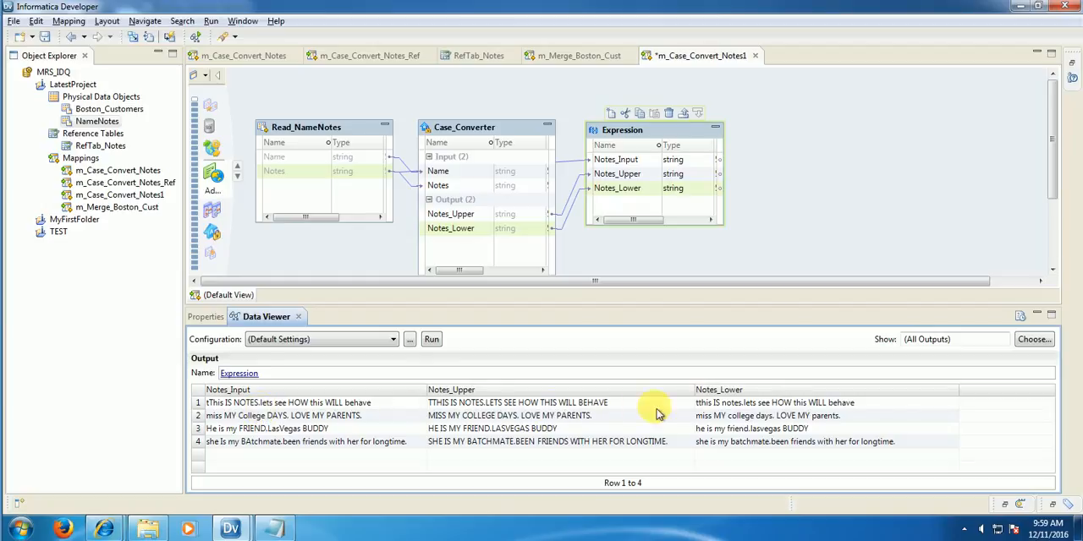
pyautogui.click(742, 406)
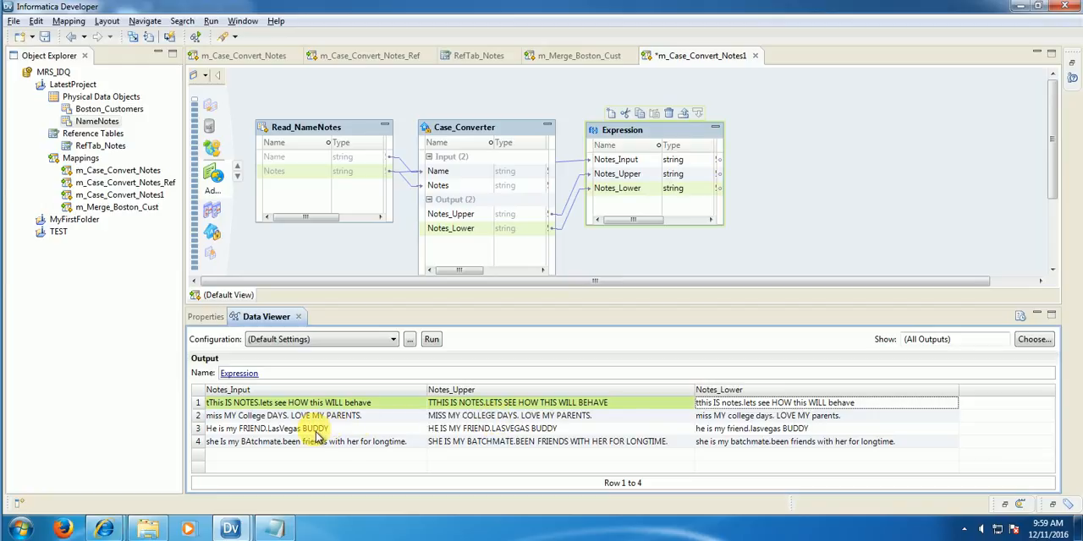
pyautogui.click(253, 428)
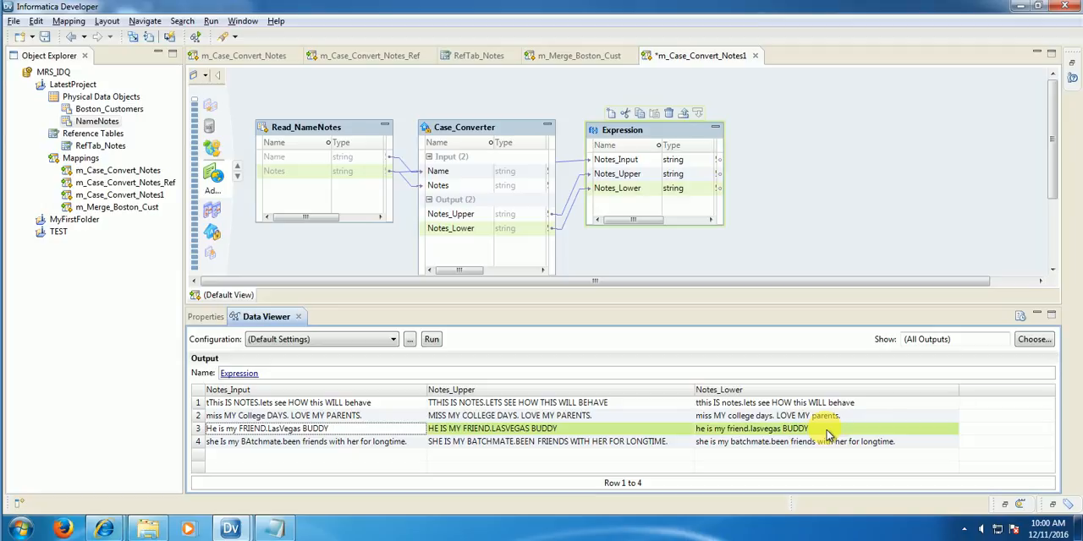
# Step: Start a new Case_Converter strategy named CaseToggle with Notes as its input
pyautogui.click(648, 256)
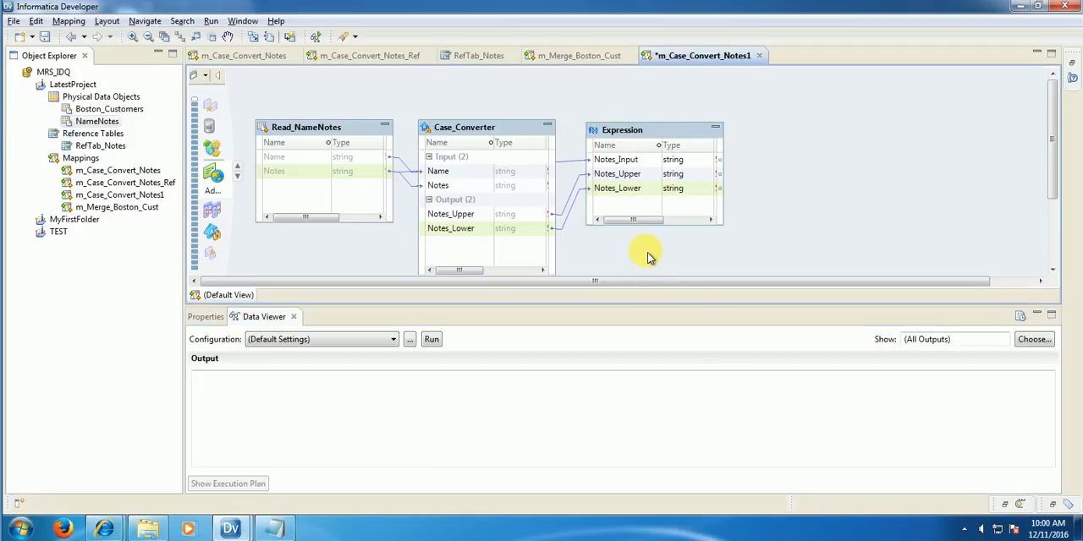
pyautogui.click(465, 230)
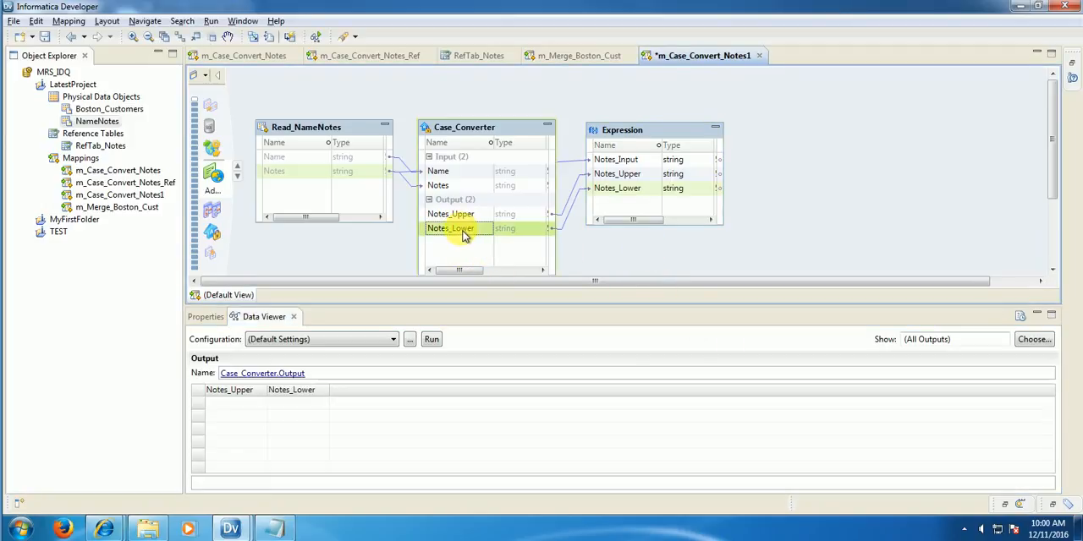
pyautogui.click(207, 317)
pyautogui.click(221, 372)
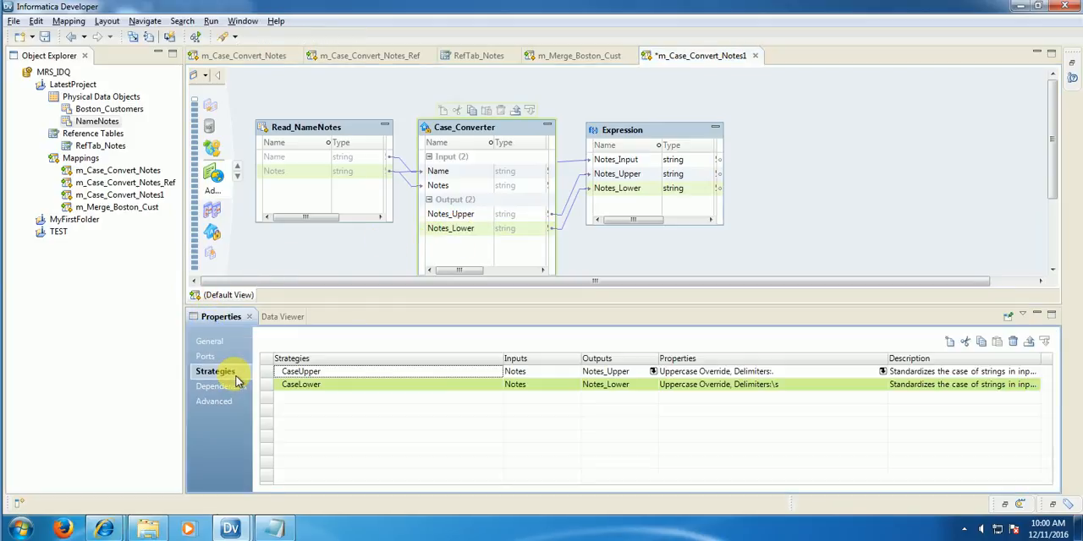
pyautogui.click(951, 347)
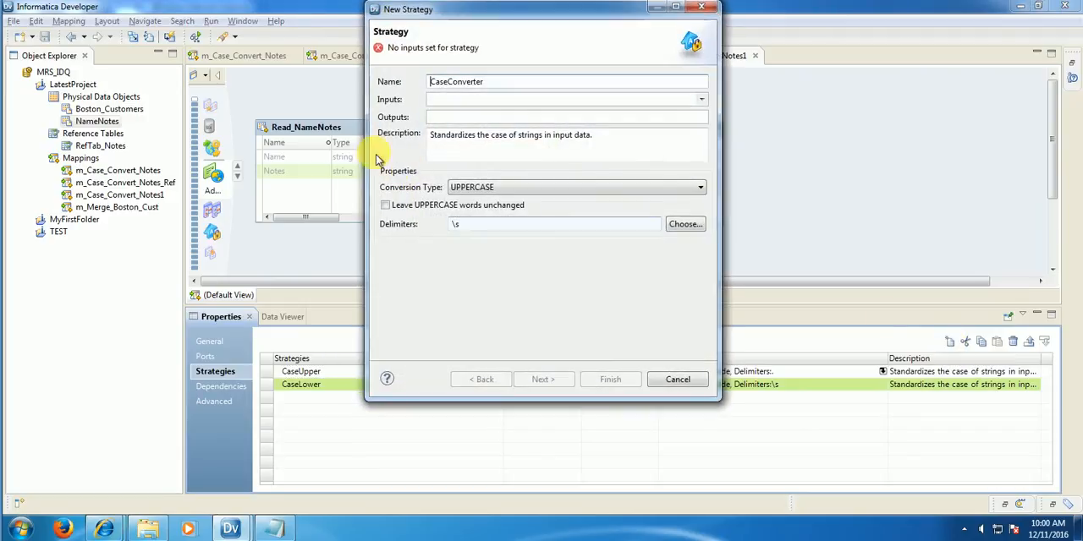
pyautogui.moveTo(499, 82); pyautogui.dragTo(454, 80)
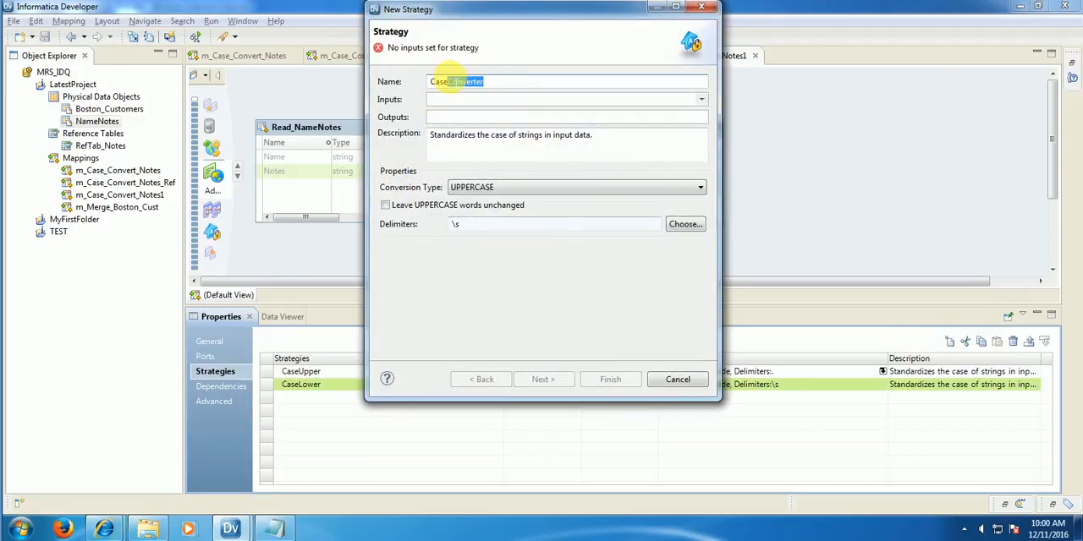
pyautogui.write('Toggle')
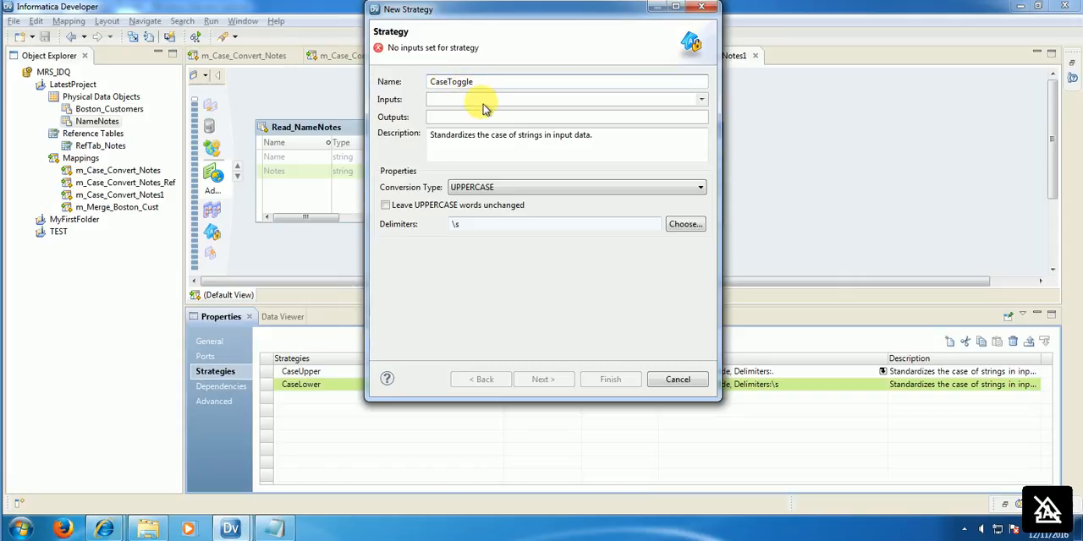
pyautogui.click(483, 99)
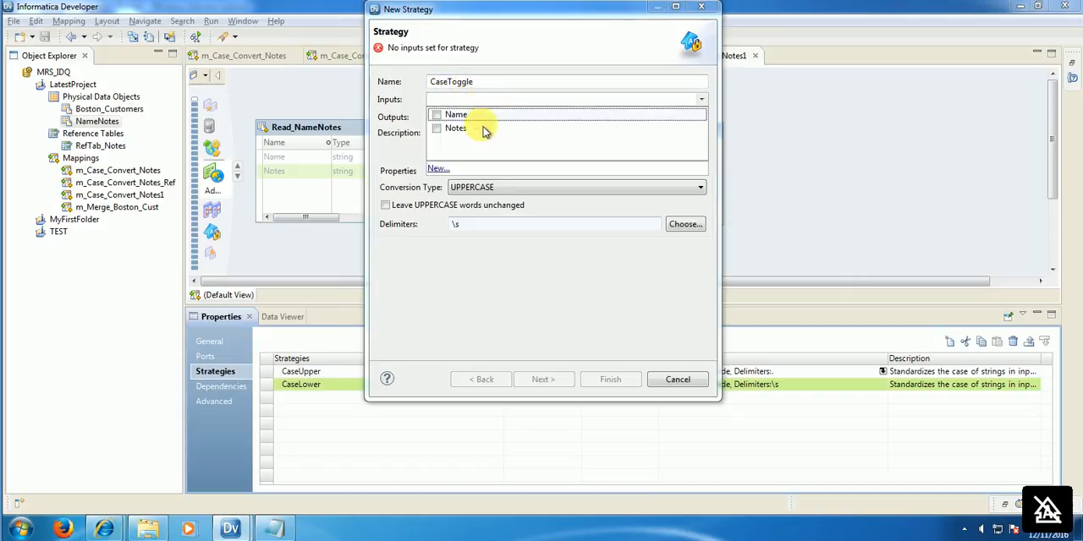
pyautogui.click(438, 130)
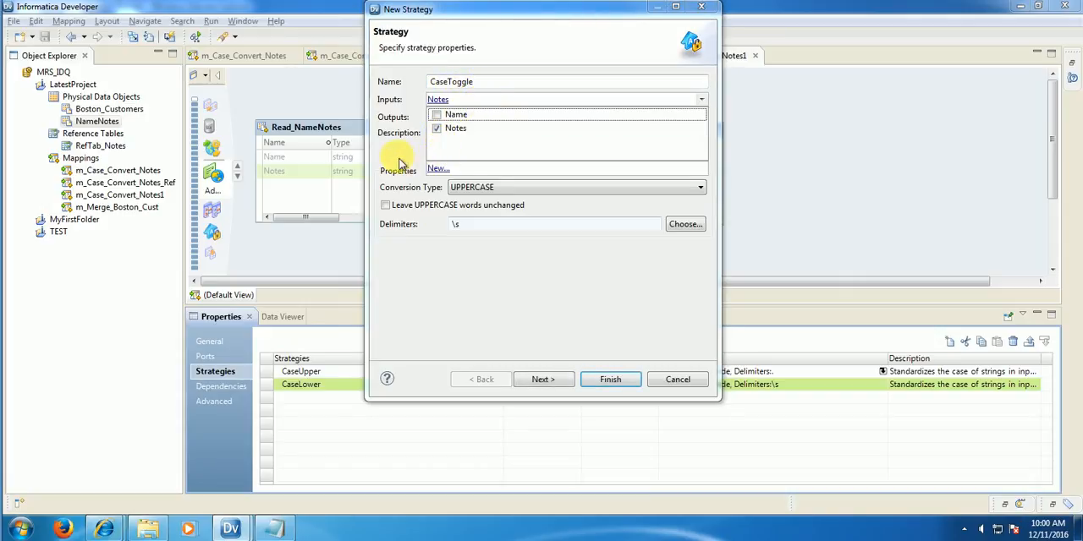
pyautogui.click(412, 163)
# Step: Name the CaseToggle strategy's output Notes_Toggle
pyautogui.click(442, 118)
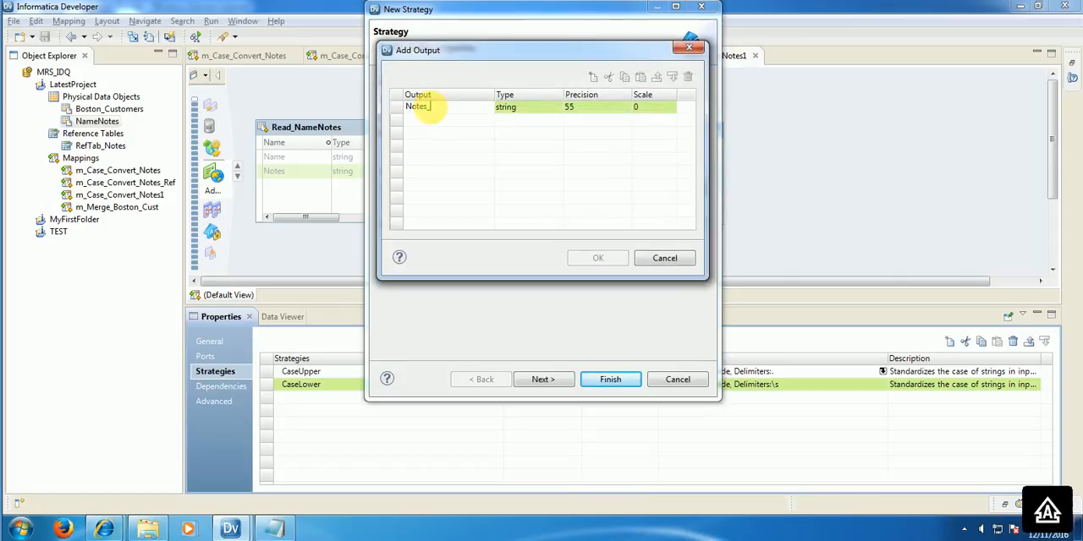
pyautogui.write('_Toggle')
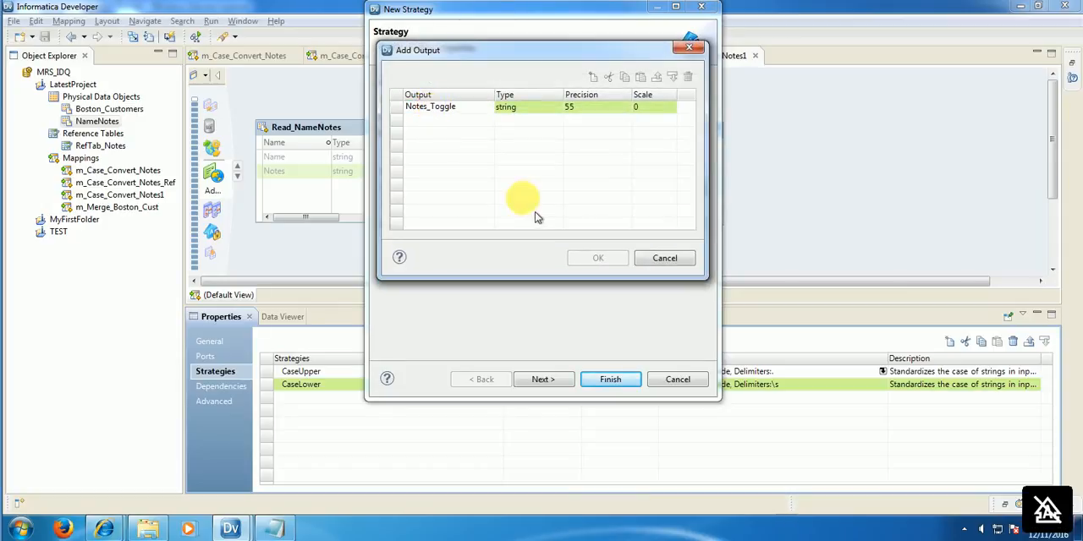
pyautogui.click(528, 169)
pyautogui.click(597, 258)
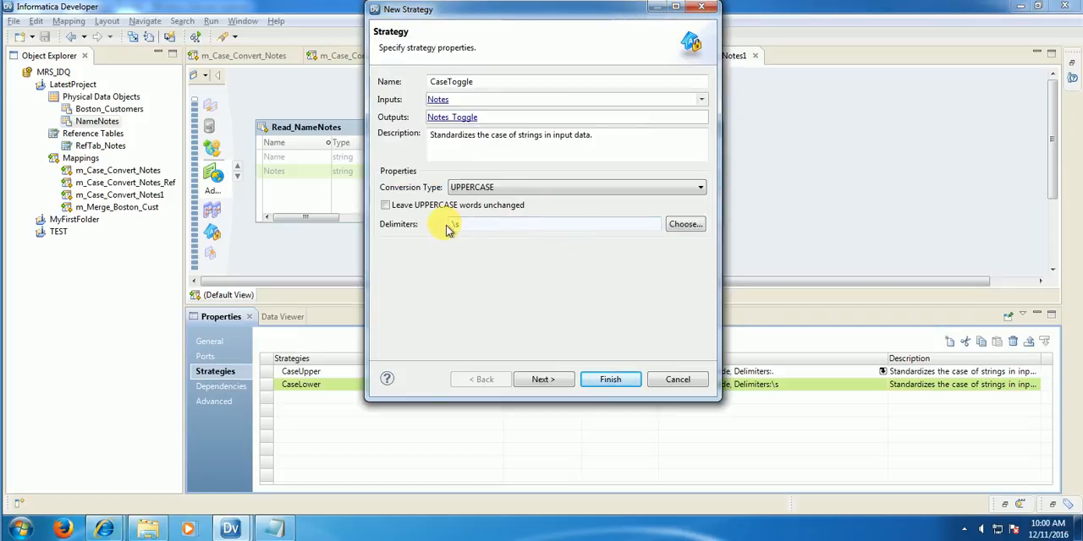
# Step: Set the CaseToggle strategy's conversion type to tOGGLE cASE and finish creating it without a reference table
pyautogui.click(467, 187)
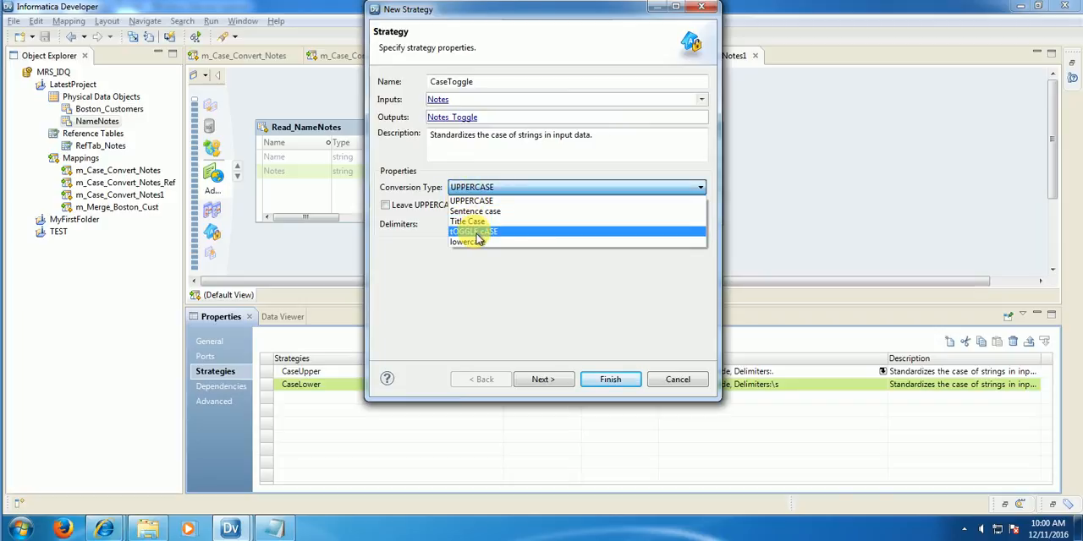
pyautogui.click(476, 233)
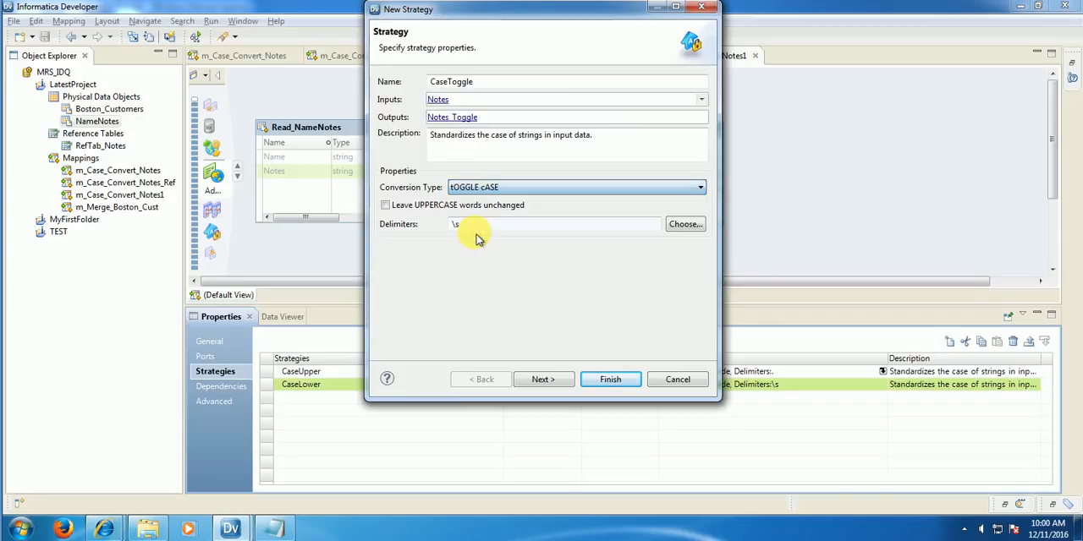
pyautogui.click(558, 381)
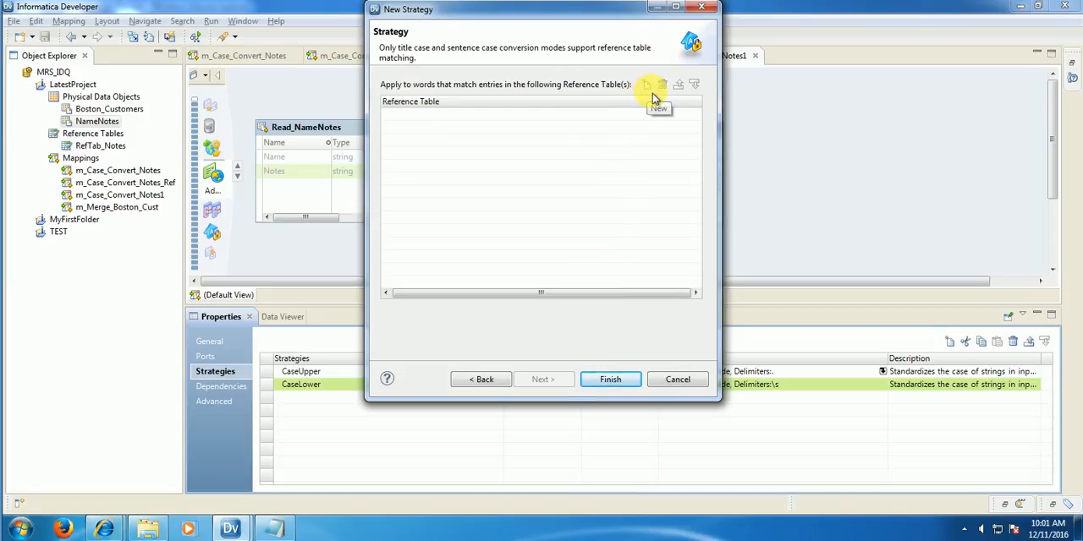
pyautogui.click(619, 381)
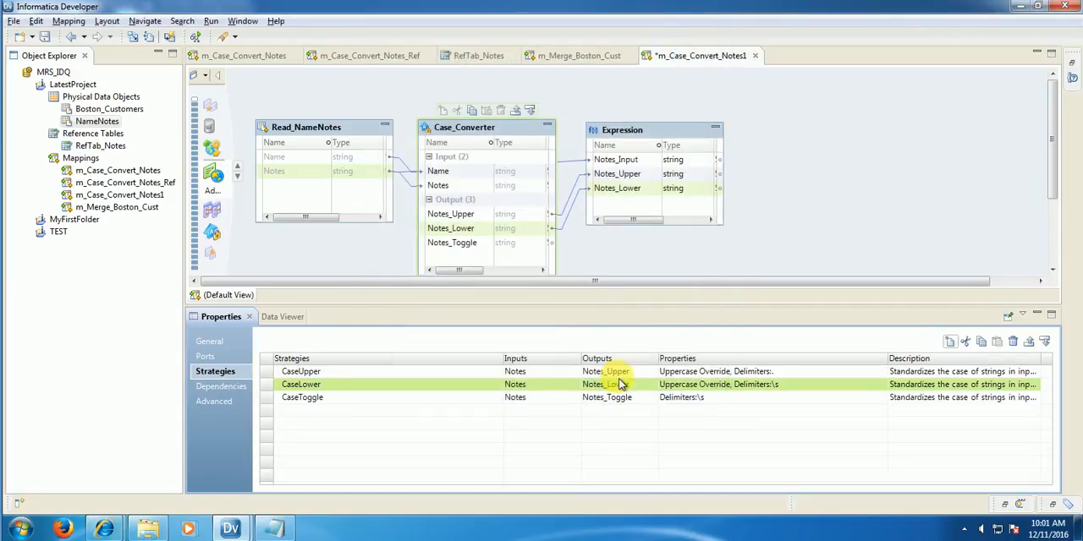
# Step: Link the Case_Converter's Notes_Toggle output into the Expression and preview its data with the Notes_Toggle column widened
pyautogui.click(468, 245)
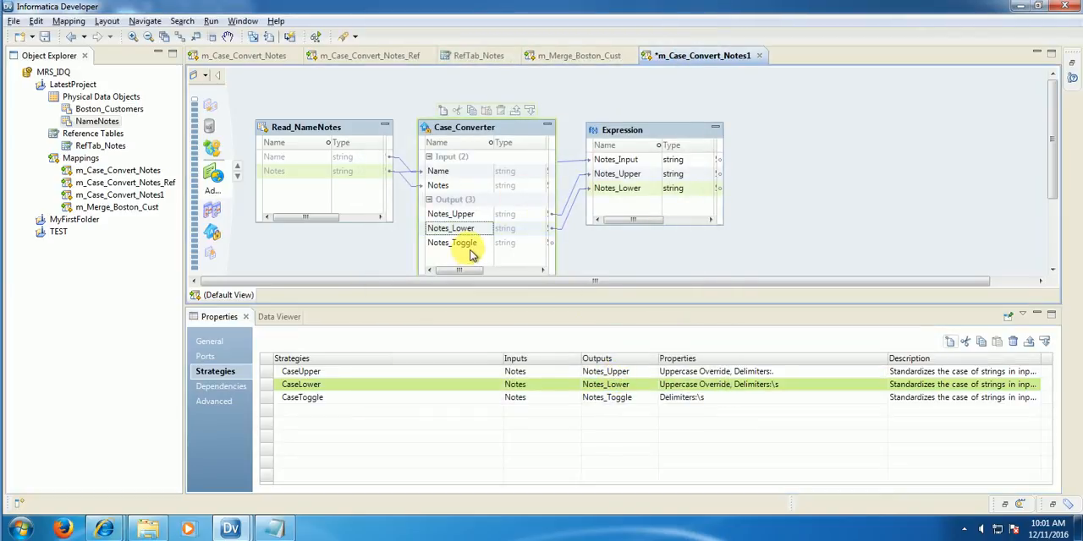
pyautogui.moveTo(452, 244); pyautogui.dragTo(629, 198)
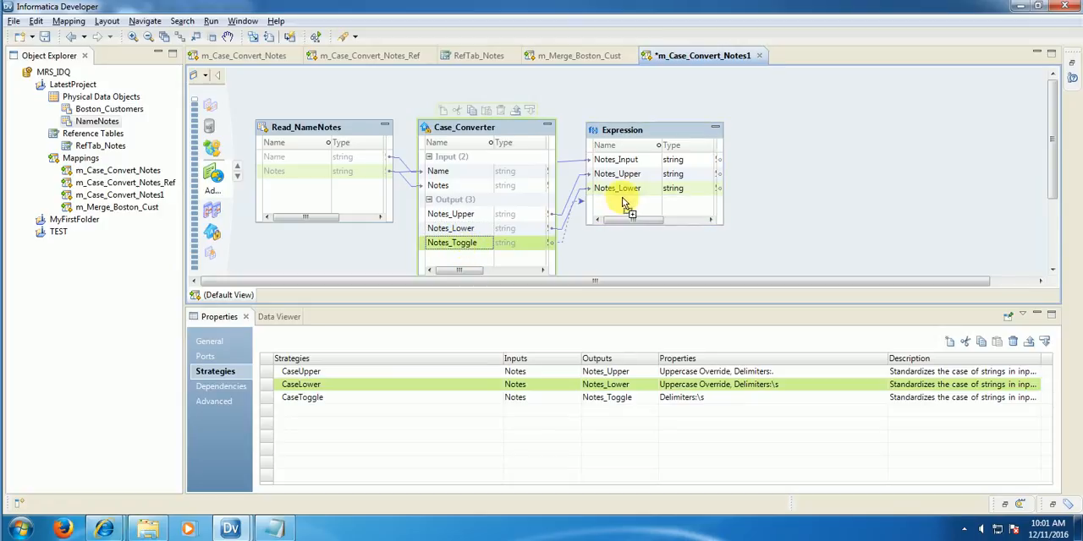
pyautogui.rightClick(644, 130)
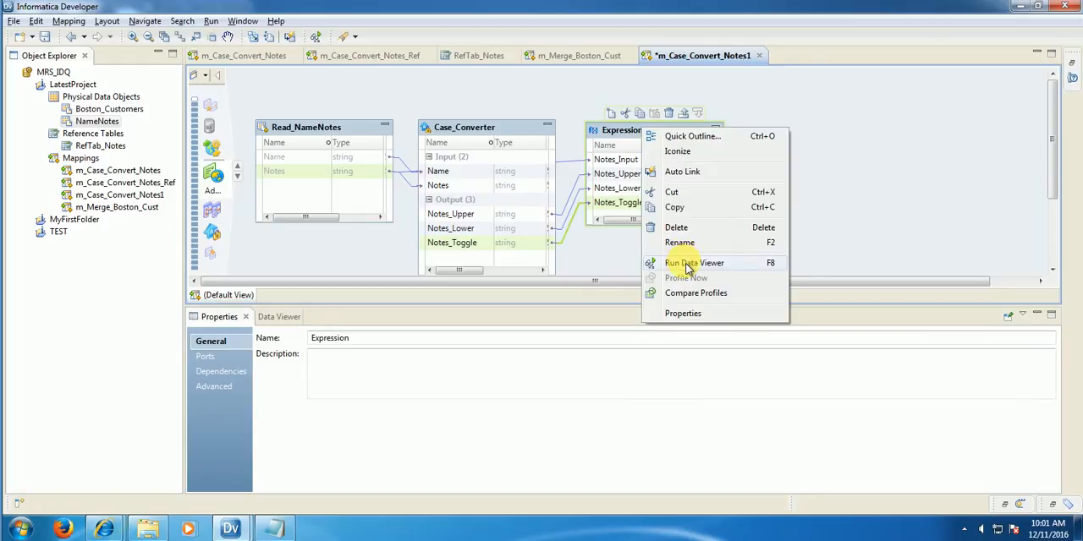
pyautogui.click(688, 263)
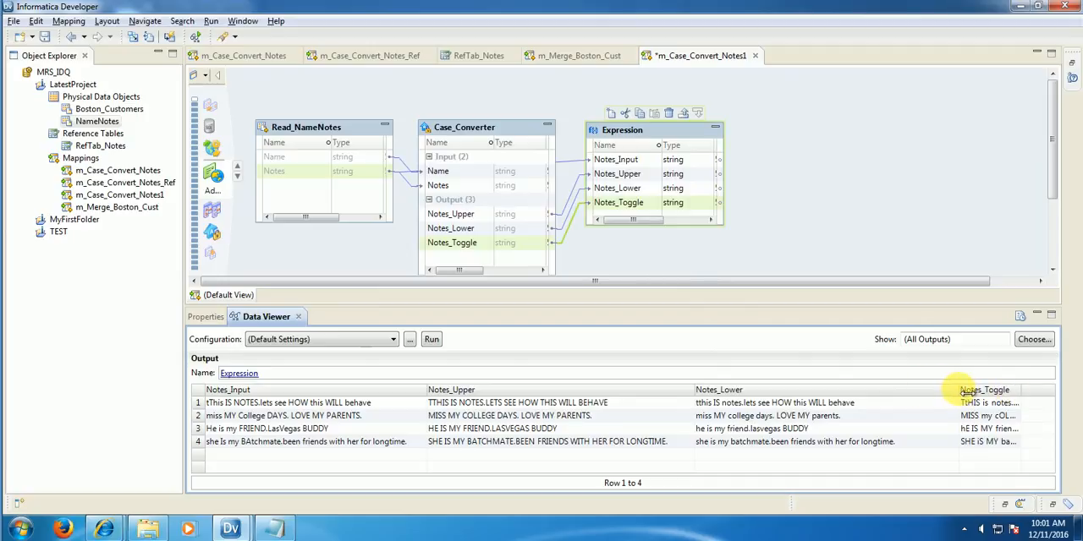
pyautogui.moveTo(961, 391); pyautogui.dragTo(902, 392)
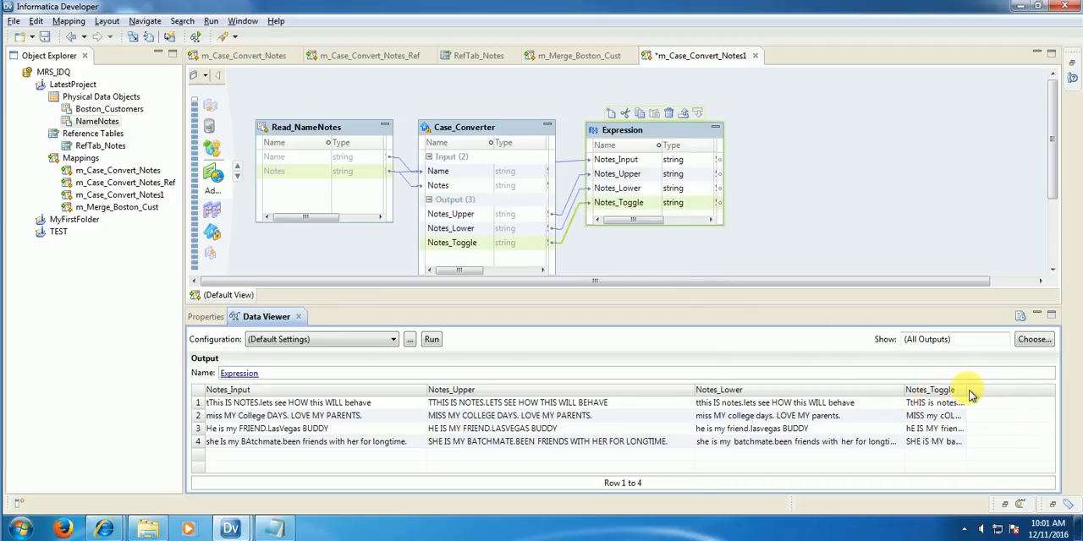
pyautogui.moveTo(972, 391); pyautogui.dragTo(1066, 390)
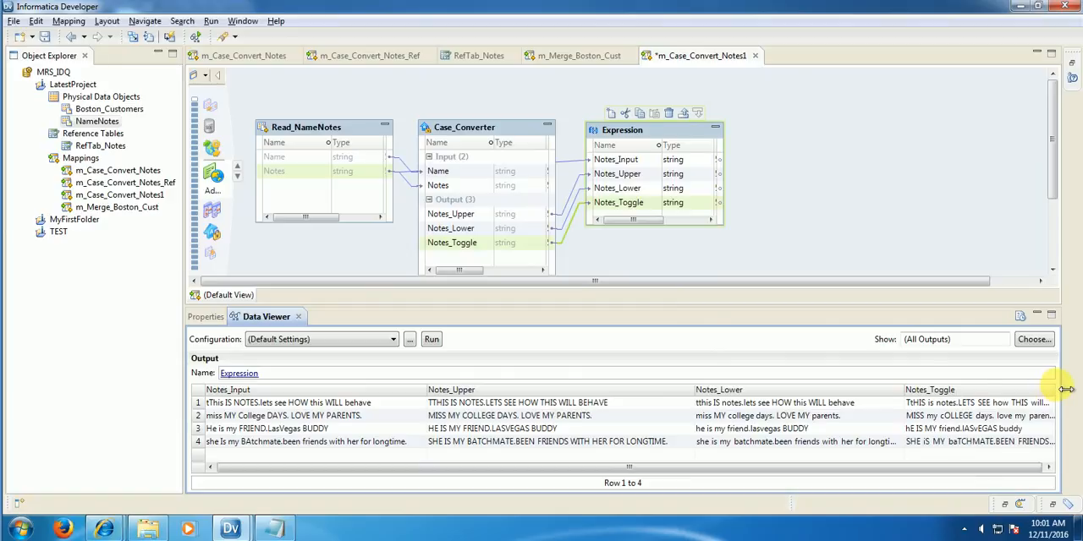
pyautogui.click(506, 416)
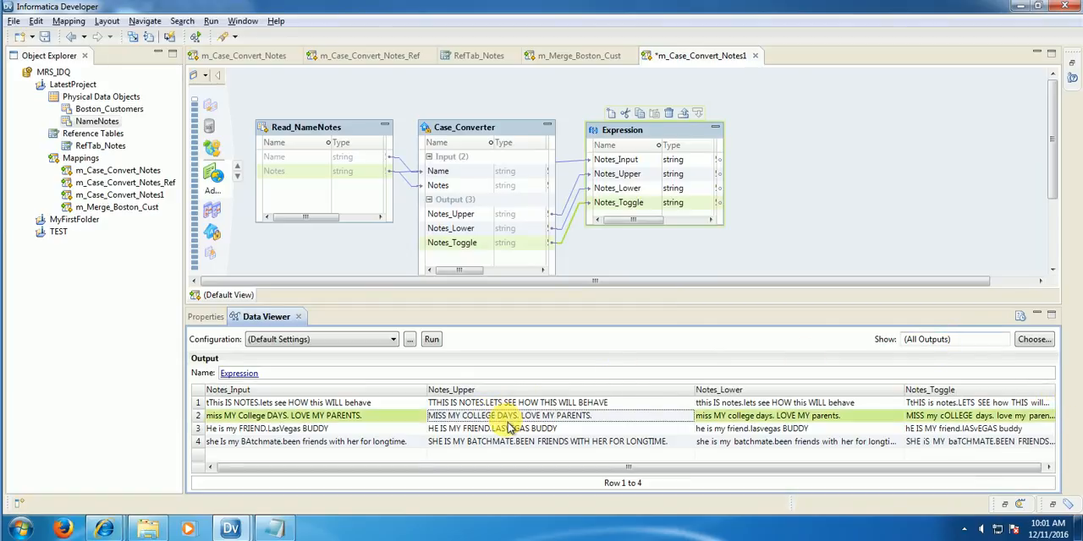
# Step: Limit the Expression preview to Notes_Input and Notes_Toggle by removing Notes_Upper and Notes_Lower from the shown outputs
pyautogui.click(1034, 342)
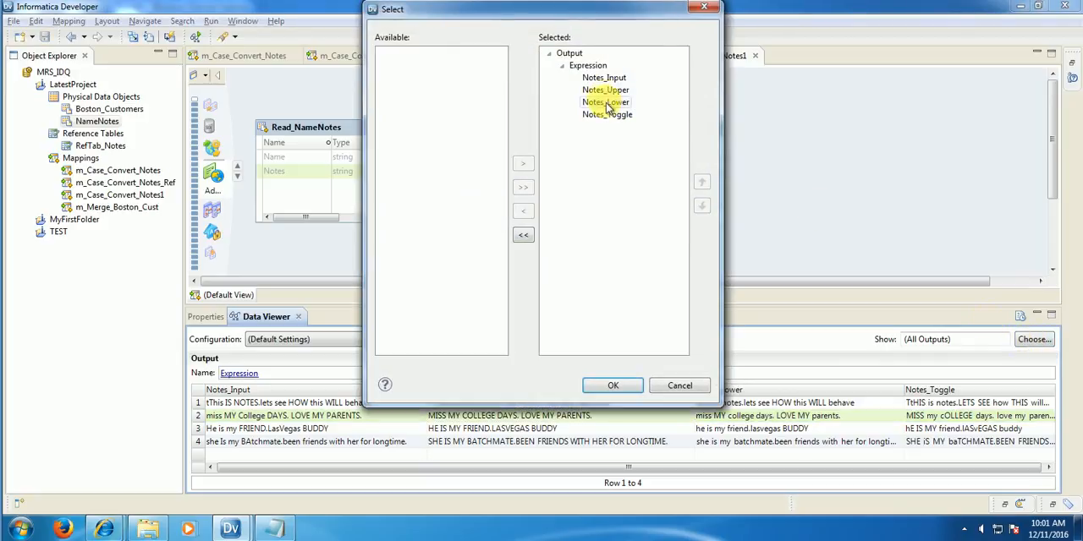
pyautogui.moveTo(569, 23); pyautogui.dragTo(558, 144)
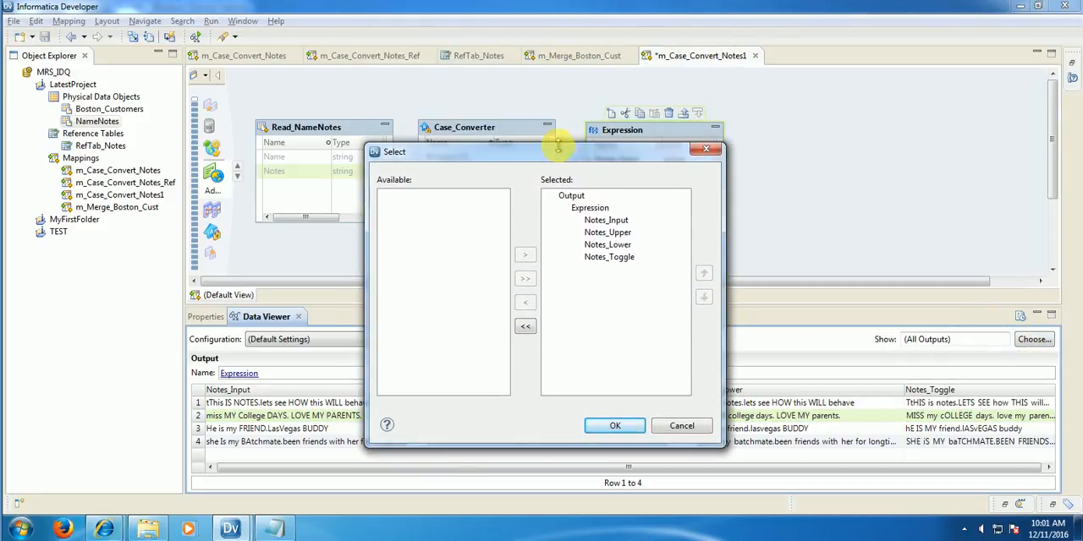
pyautogui.click(617, 235)
pyautogui.click(525, 307)
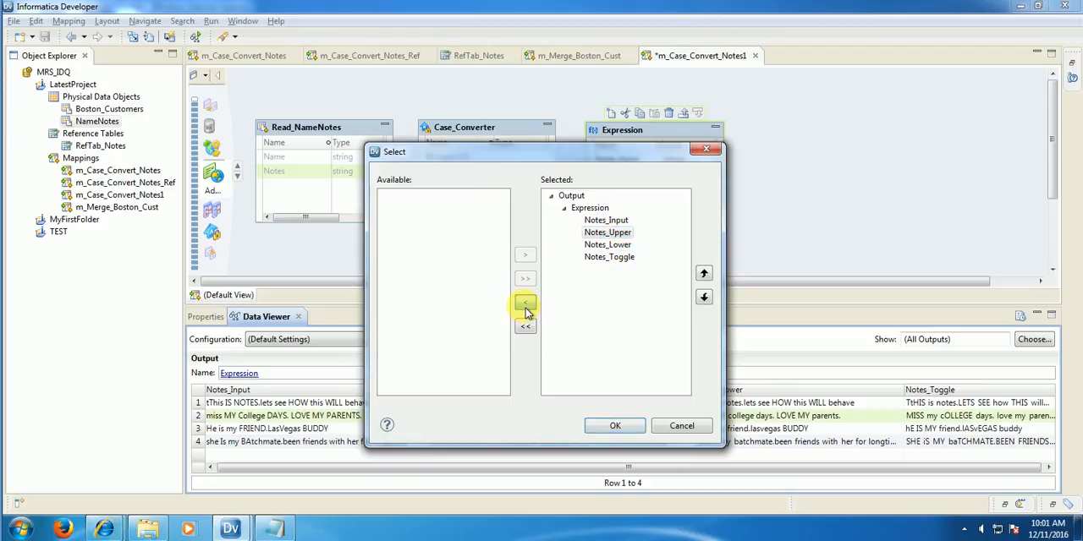
pyautogui.click(611, 233)
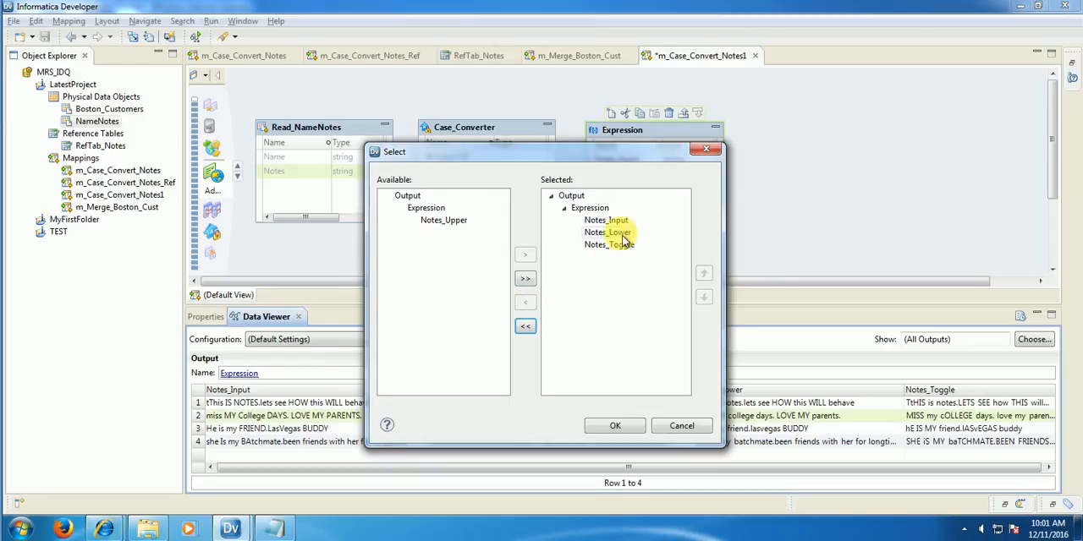
pyautogui.click(528, 306)
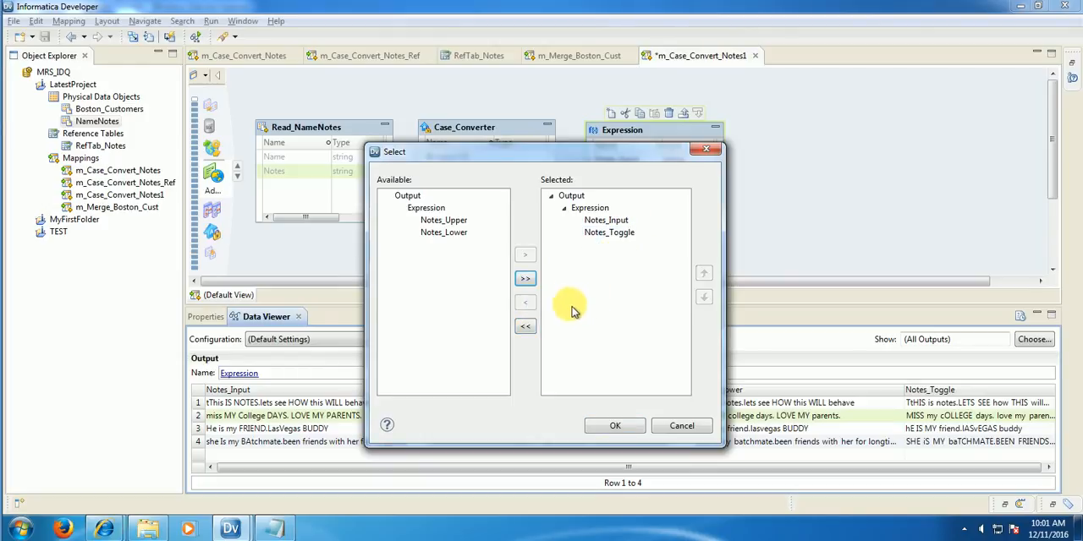
pyautogui.click(613, 424)
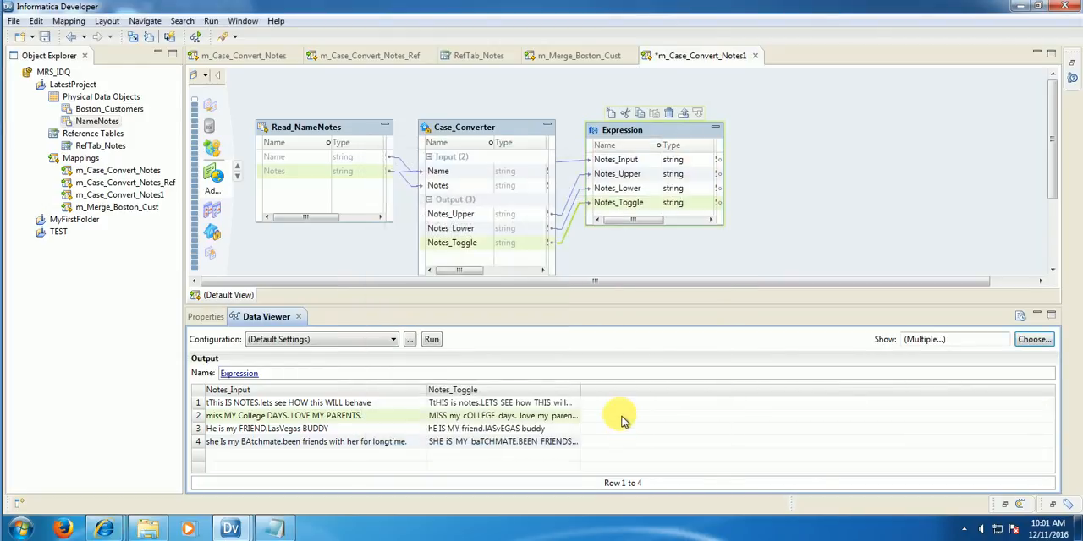
# Step: Widen the Notes_Toggle preview column to its full text and sort the rows by it in descending order for comparison with Notes_Input
pyautogui.click(584, 392)
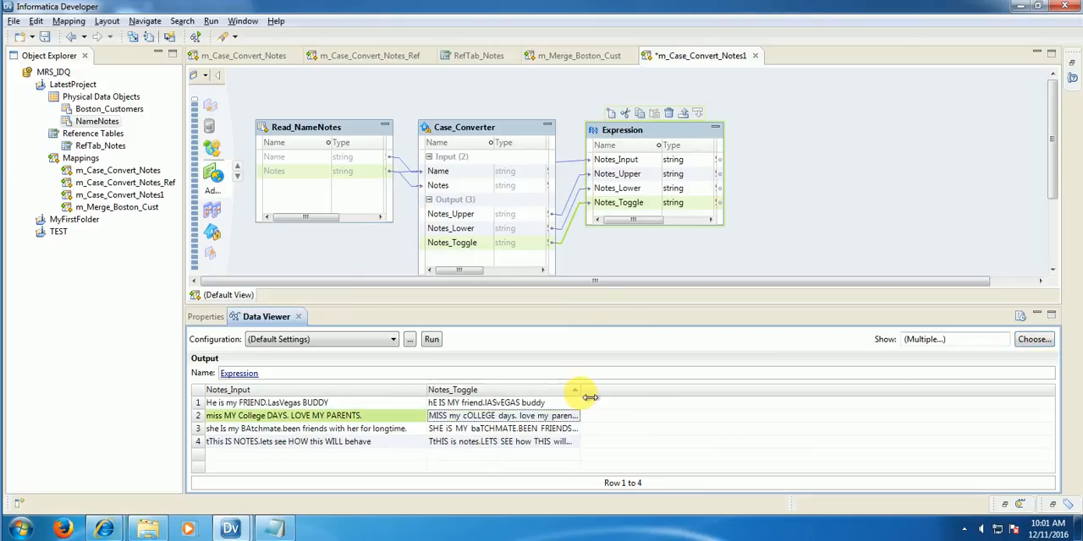
pyautogui.moveTo(581, 393); pyautogui.dragTo(756, 394)
pyautogui.click(753, 394)
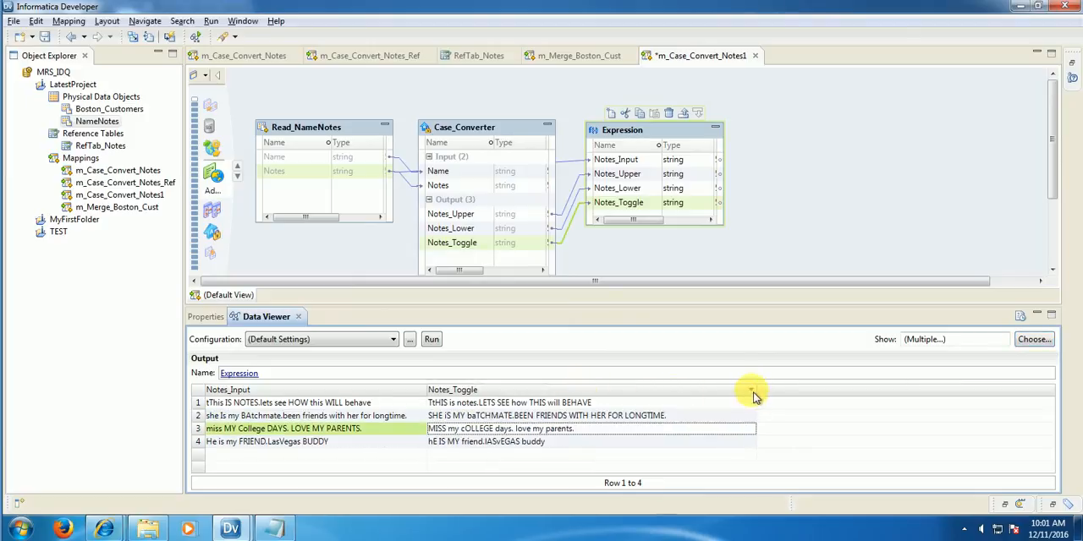
pyautogui.click(217, 405)
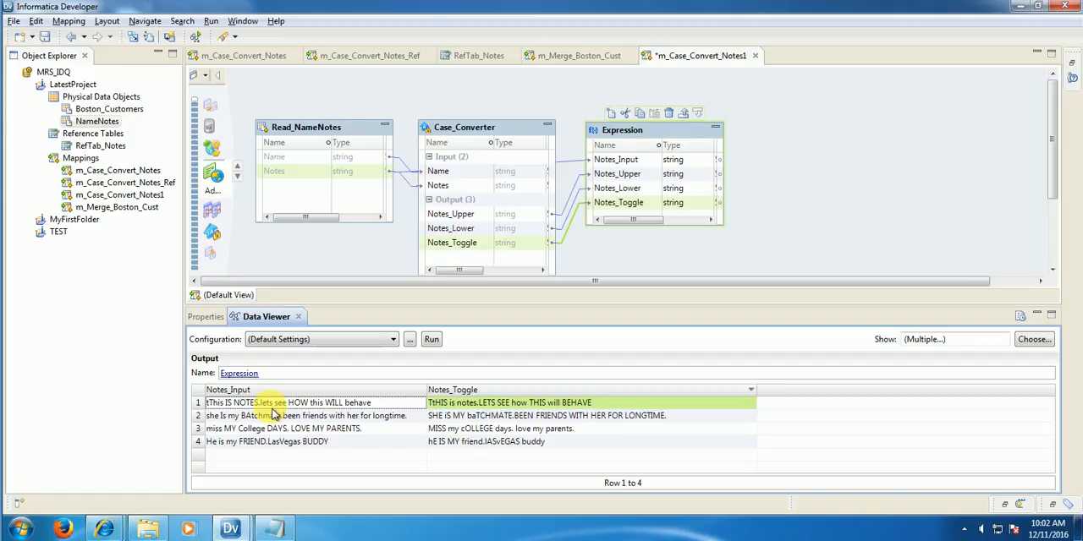
# Step: Remove the Space delimiter from the Case_Converter's CaseToggle strategy, leaving no delimiter selected
pyautogui.click(491, 132)
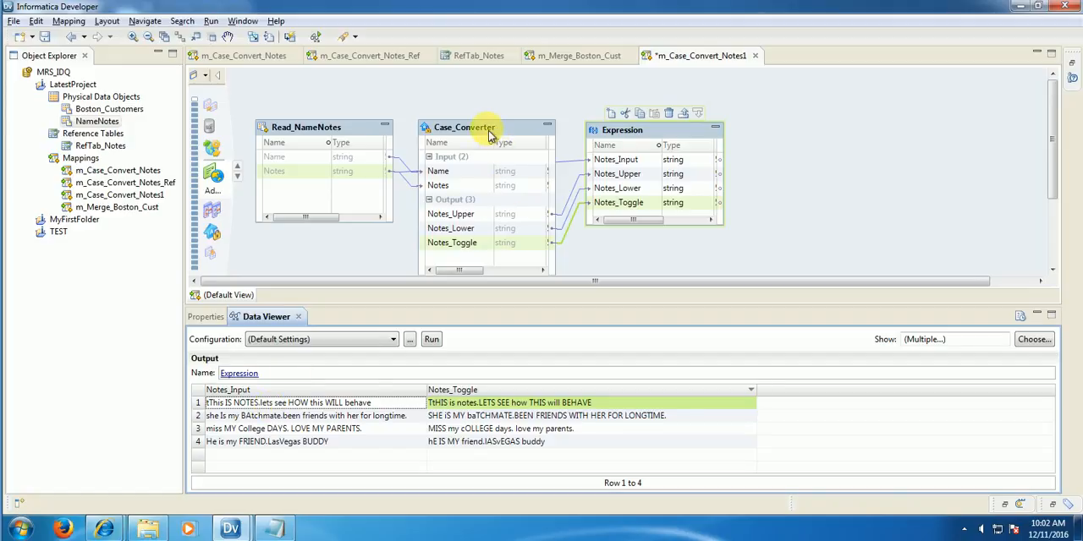
pyautogui.click(198, 317)
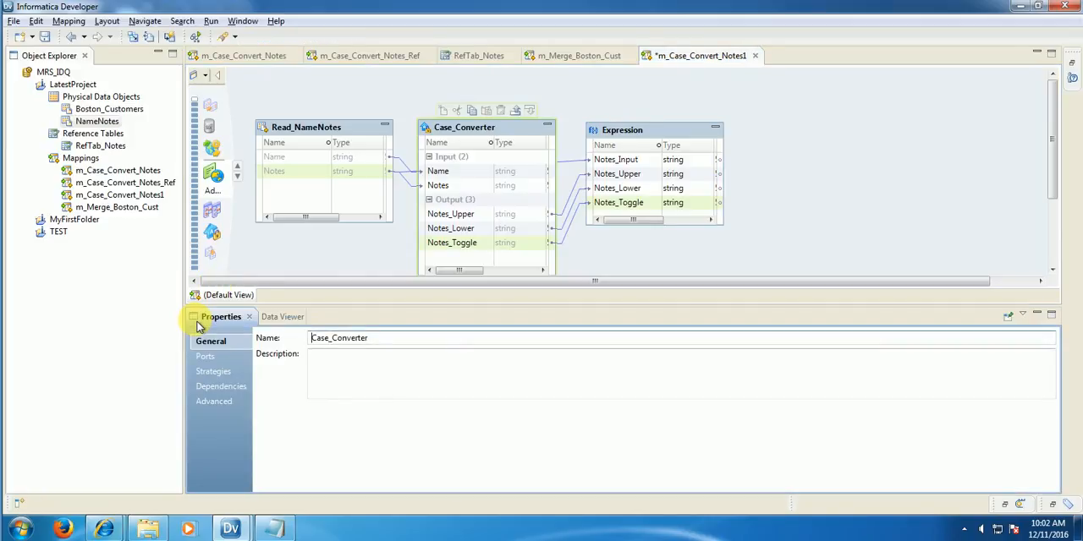
pyautogui.click(232, 373)
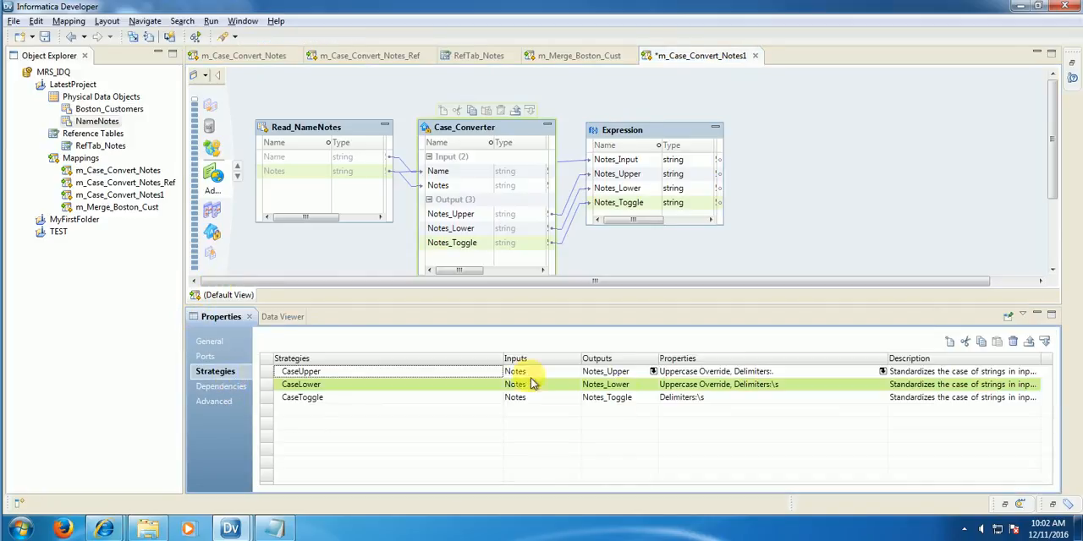
pyautogui.click(719, 397)
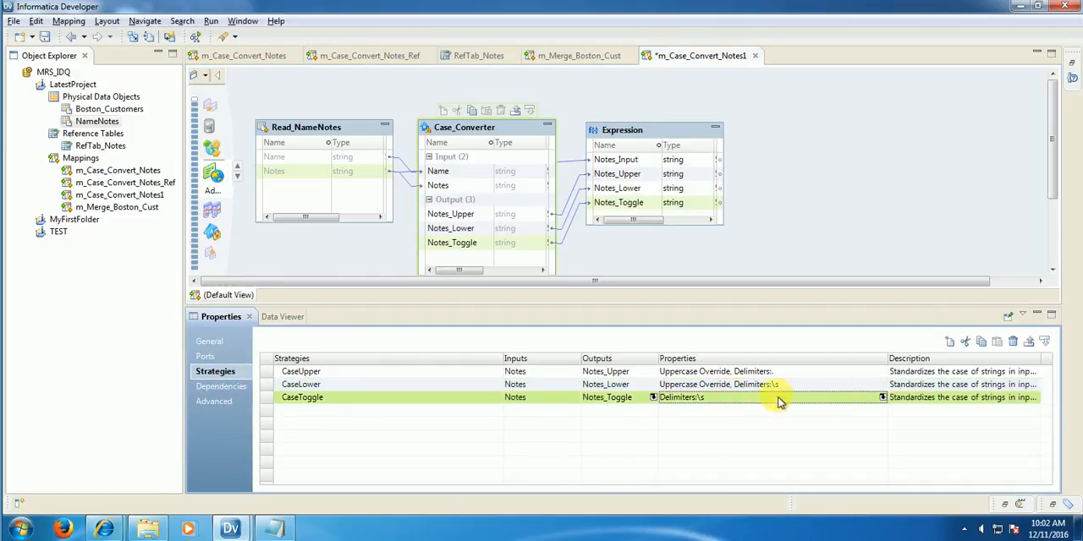
pyautogui.click(884, 397)
pyautogui.click(646, 287)
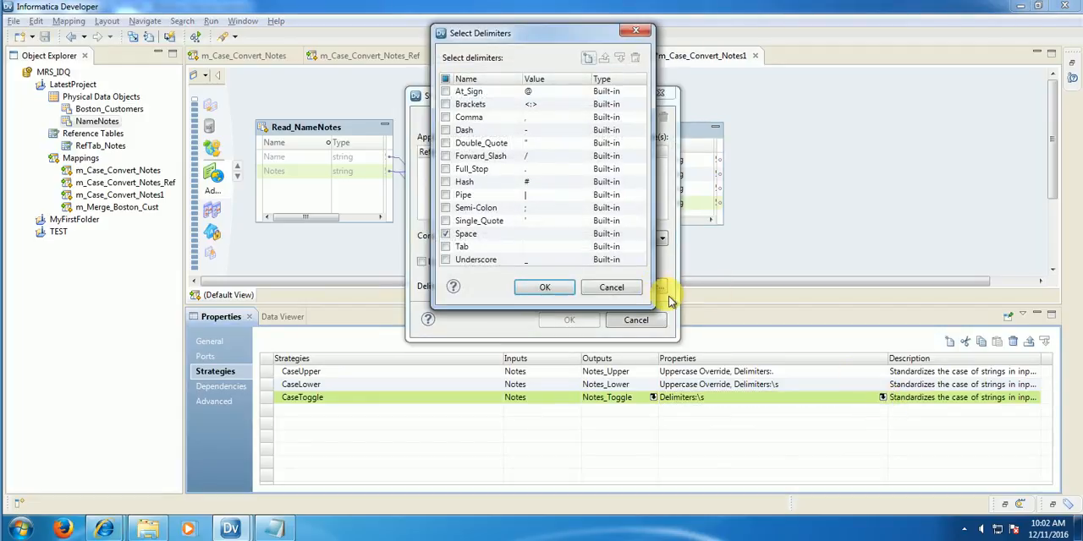
pyautogui.click(450, 240)
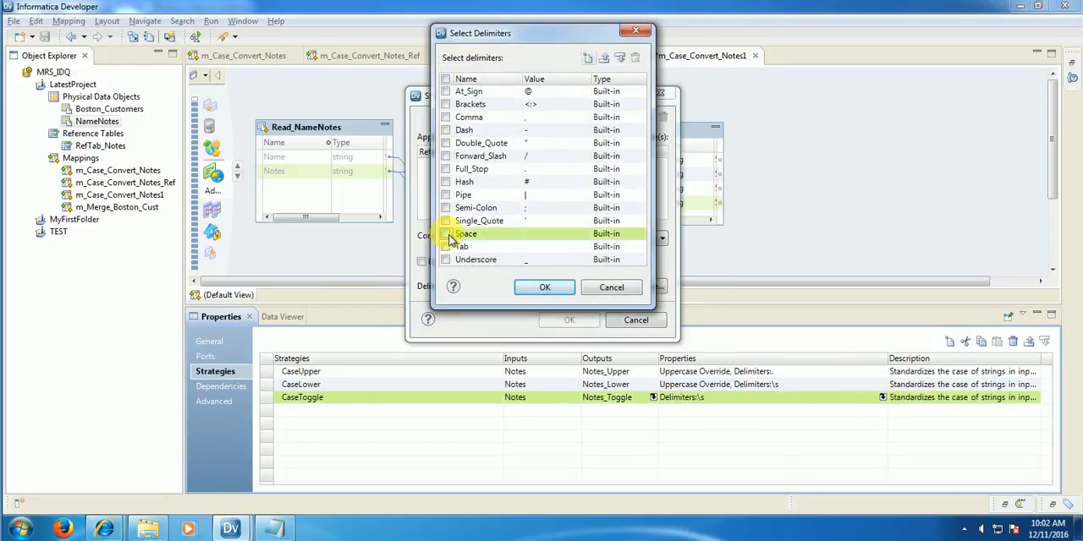
pyautogui.click(548, 290)
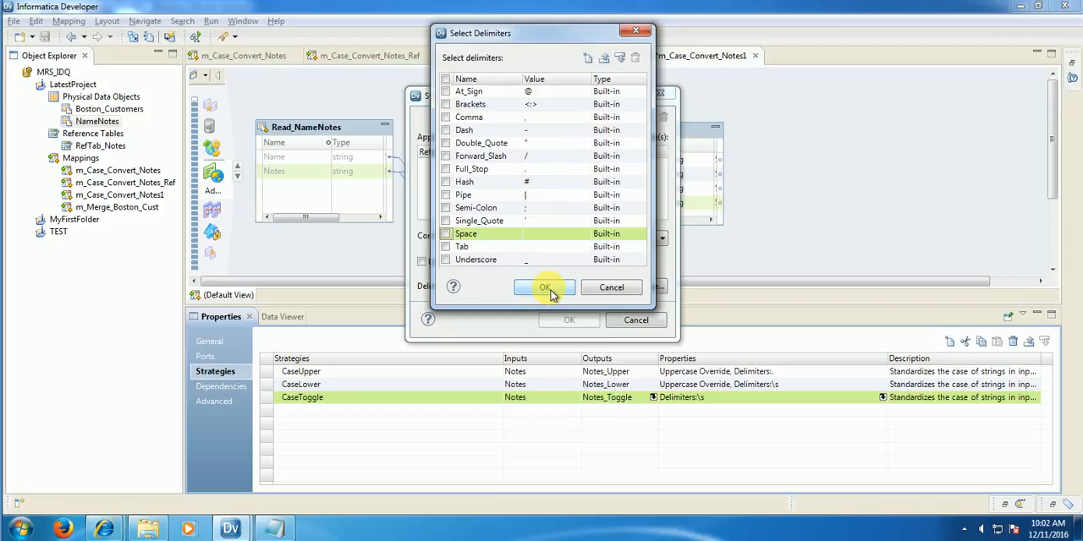
pyautogui.click(568, 325)
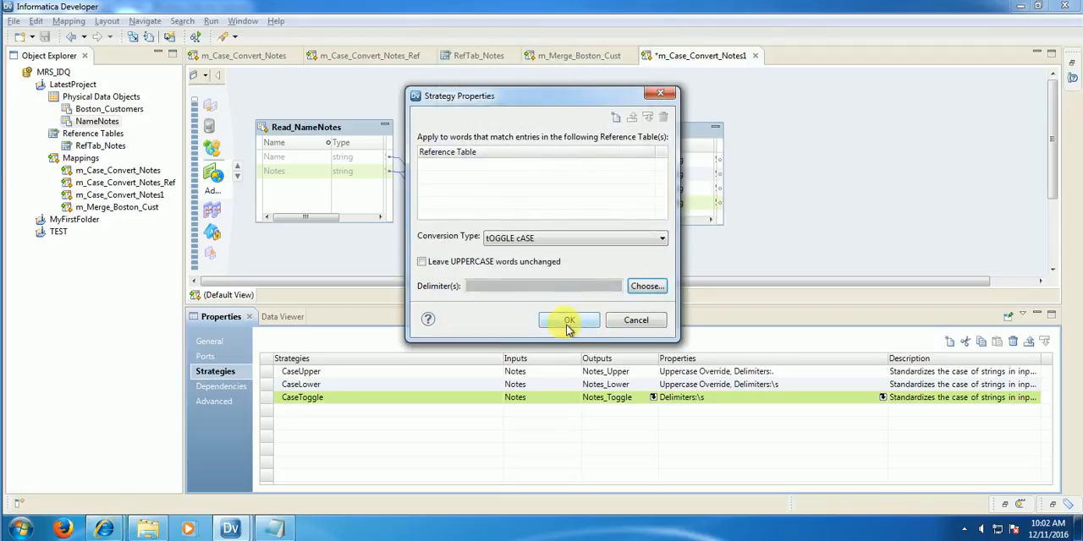
# Step: Preview the Expression's data again and save the m_Case_Convert_Notes1 mapping
pyautogui.rightClick(633, 137)
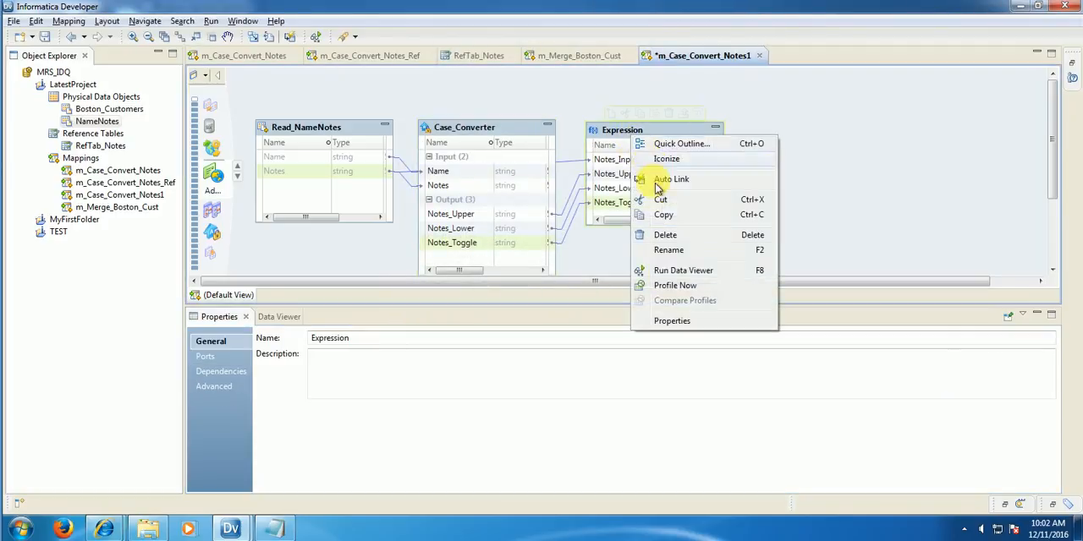
pyautogui.click(696, 270)
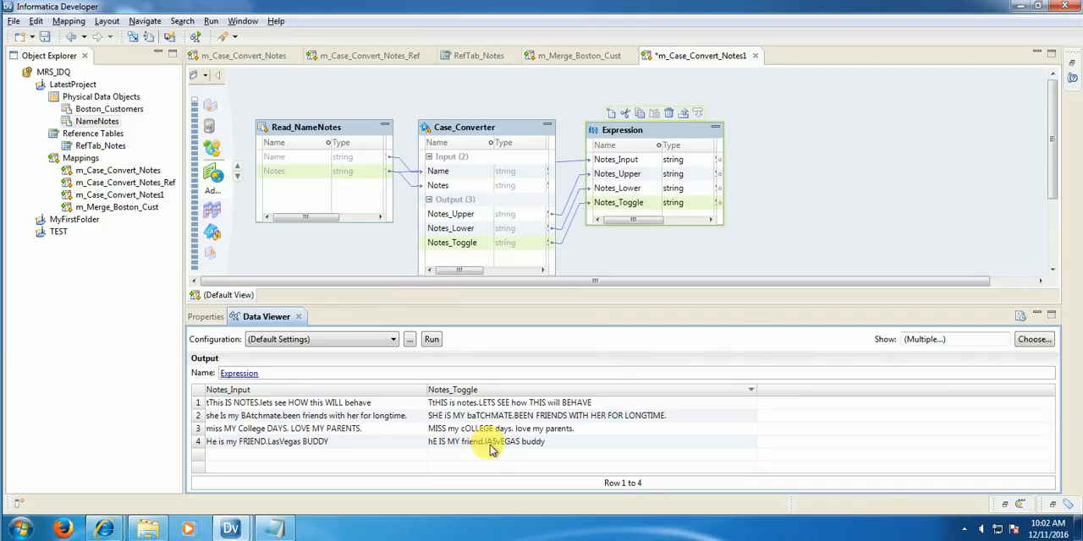
pyautogui.click(45, 37)
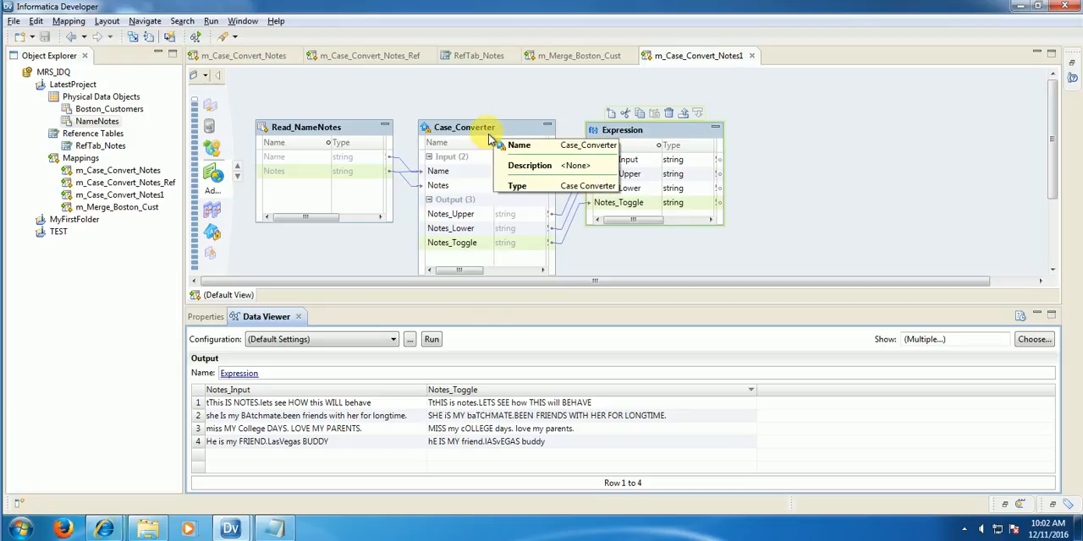
# Step: Start a new Case_Converter strategy named CaseTitle with Notes as its input
pyautogui.click(489, 135)
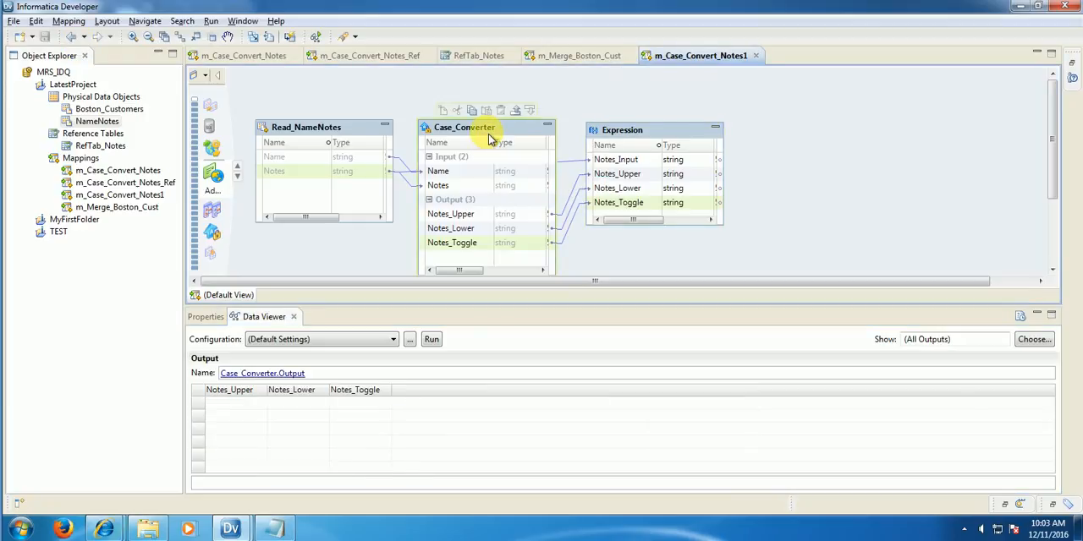
pyautogui.click(207, 317)
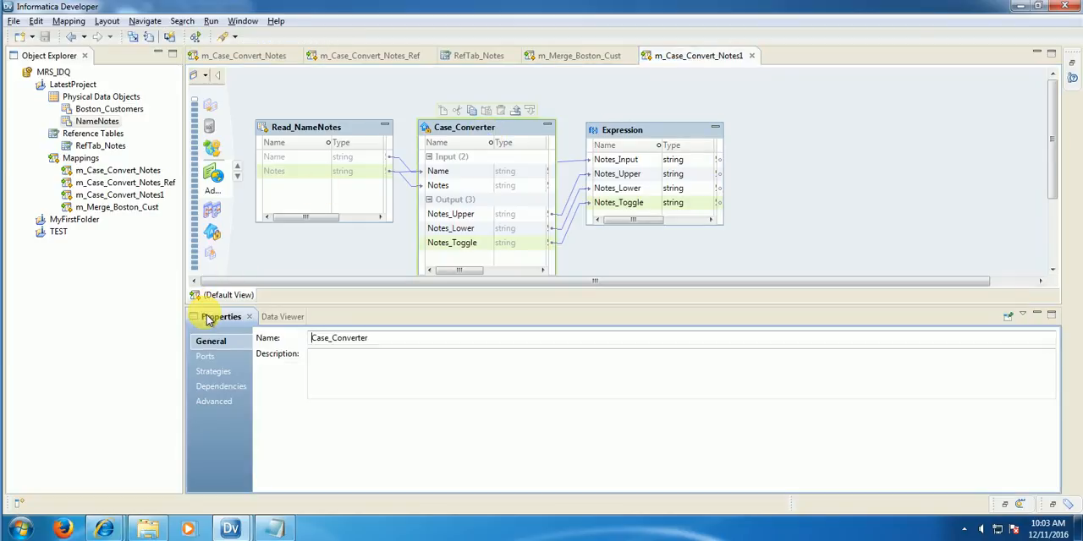
pyautogui.click(211, 374)
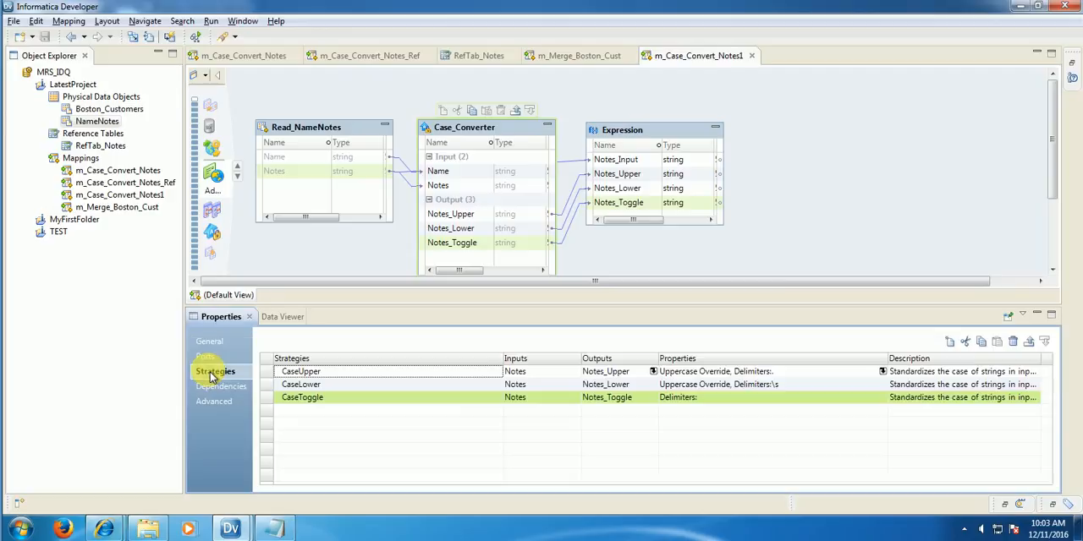
pyautogui.click(949, 347)
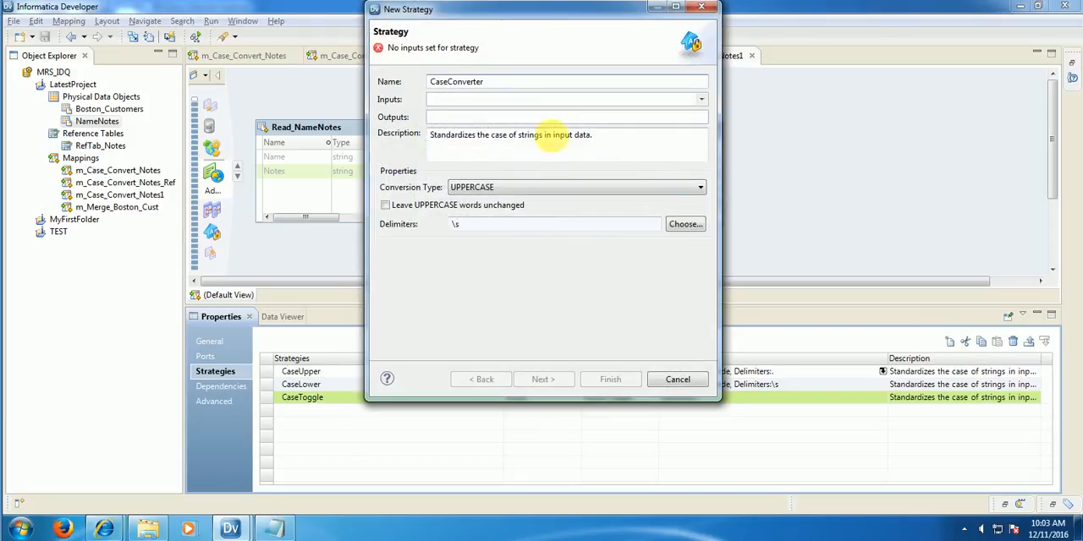
pyautogui.moveTo(447, 81); pyautogui.dragTo(513, 82)
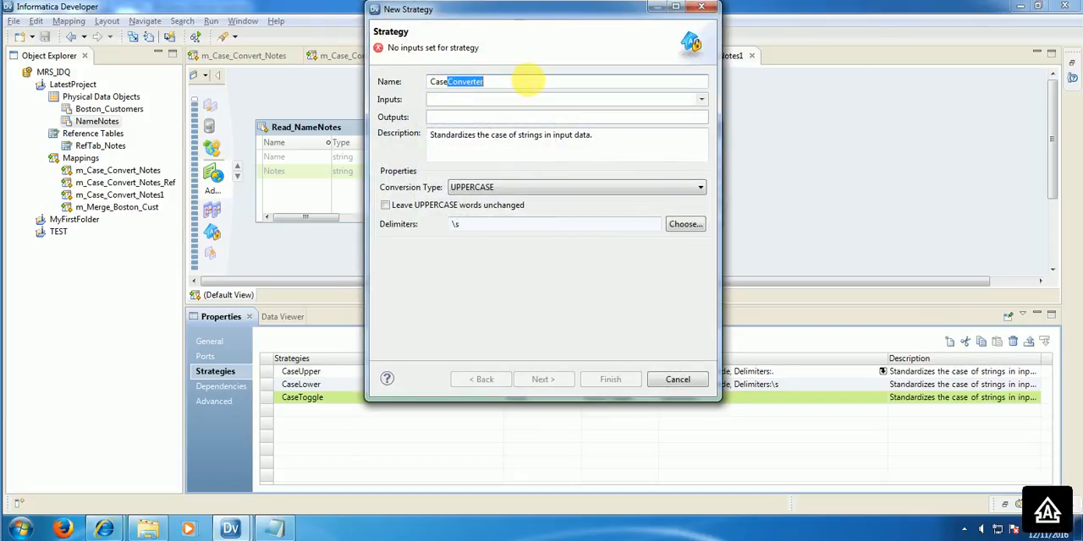
pyautogui.write('Title')
pyautogui.click(702, 99)
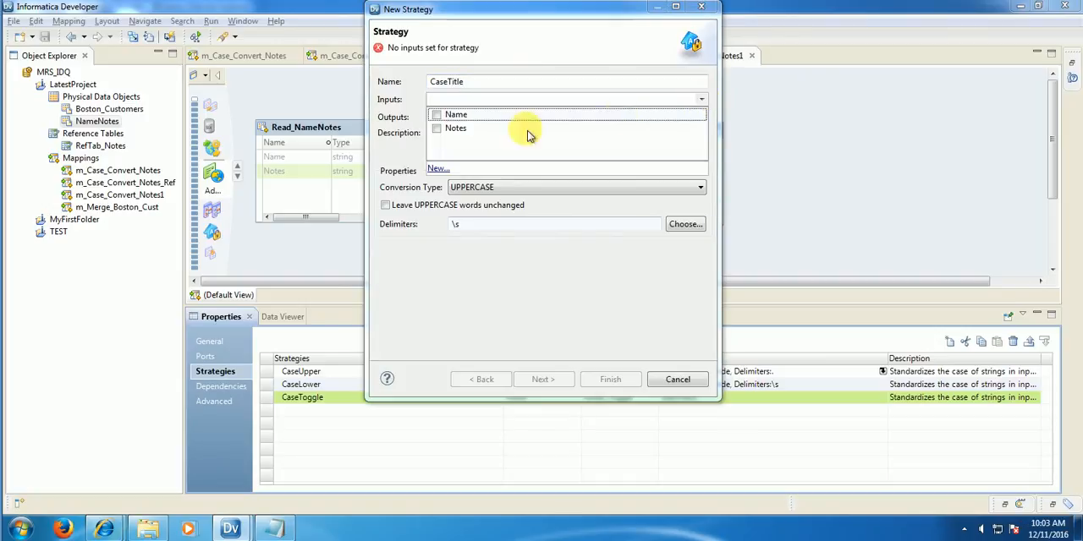
pyautogui.click(435, 127)
pyautogui.click(414, 133)
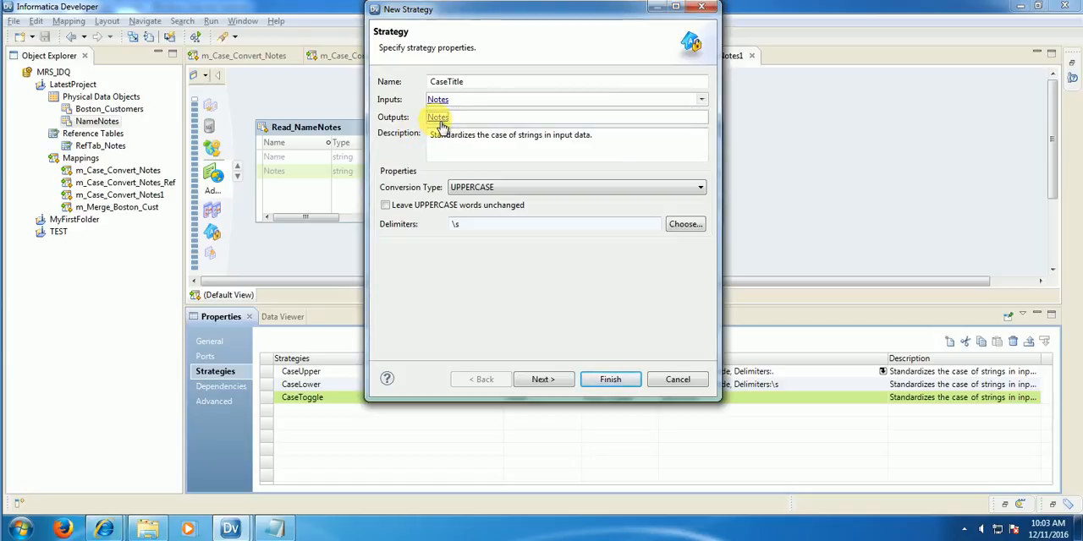
# Step: Name the CaseTitle strategy's output Notes_Title
pyautogui.click(440, 124)
pyautogui.click(440, 116)
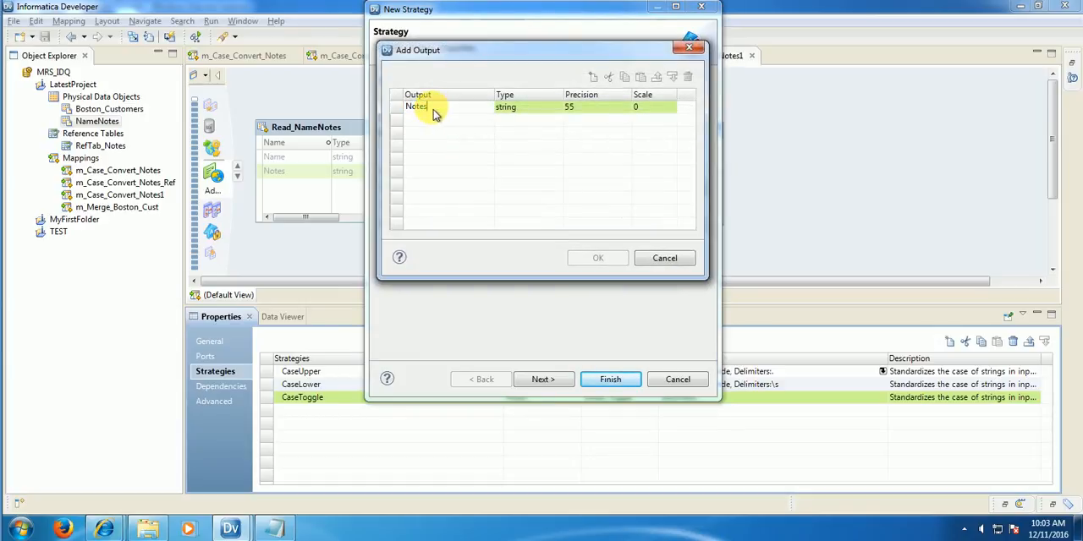
pyautogui.write('_T')
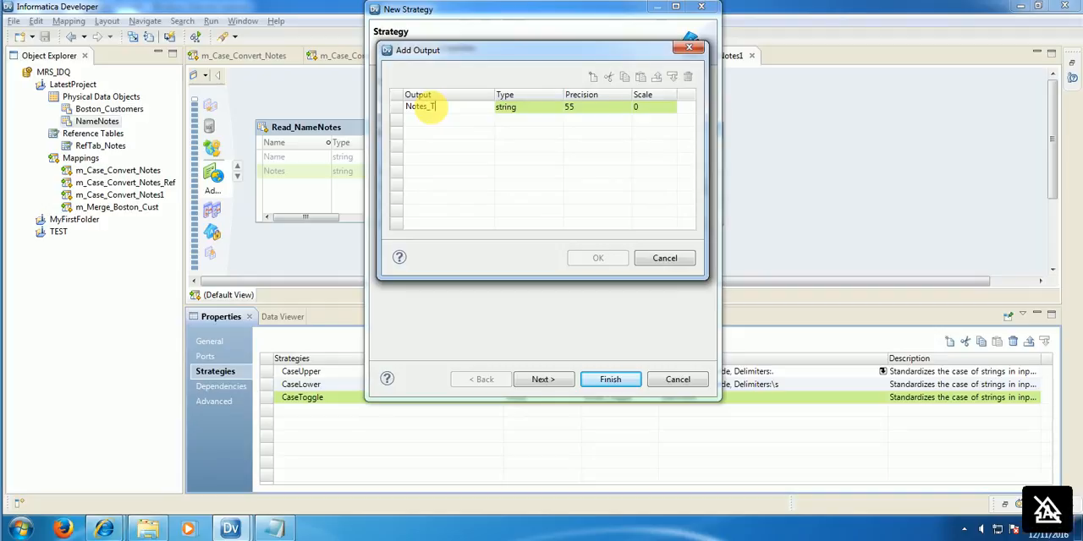
pyautogui.write('itle')
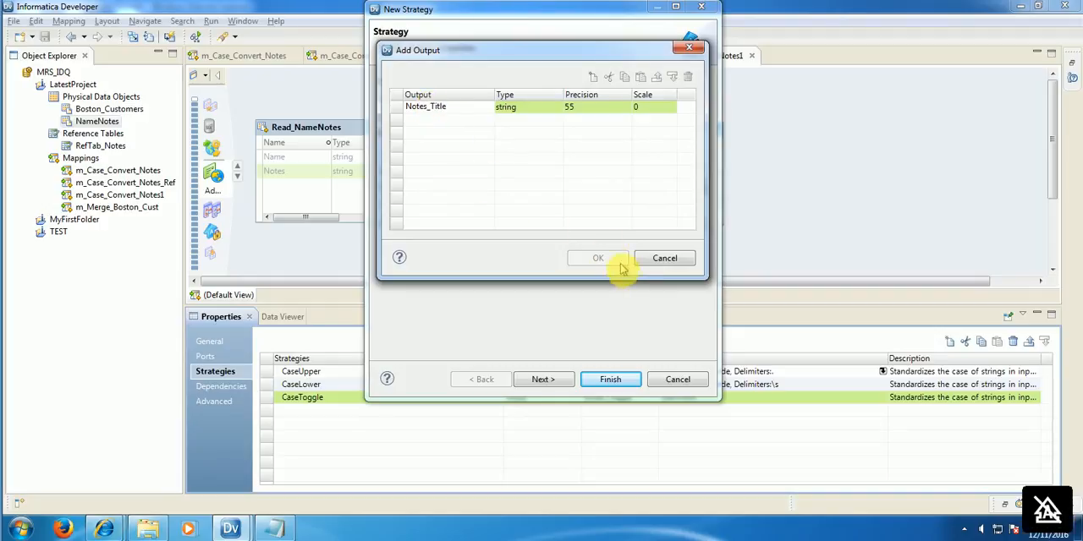
pyautogui.click(565, 213)
pyautogui.click(598, 258)
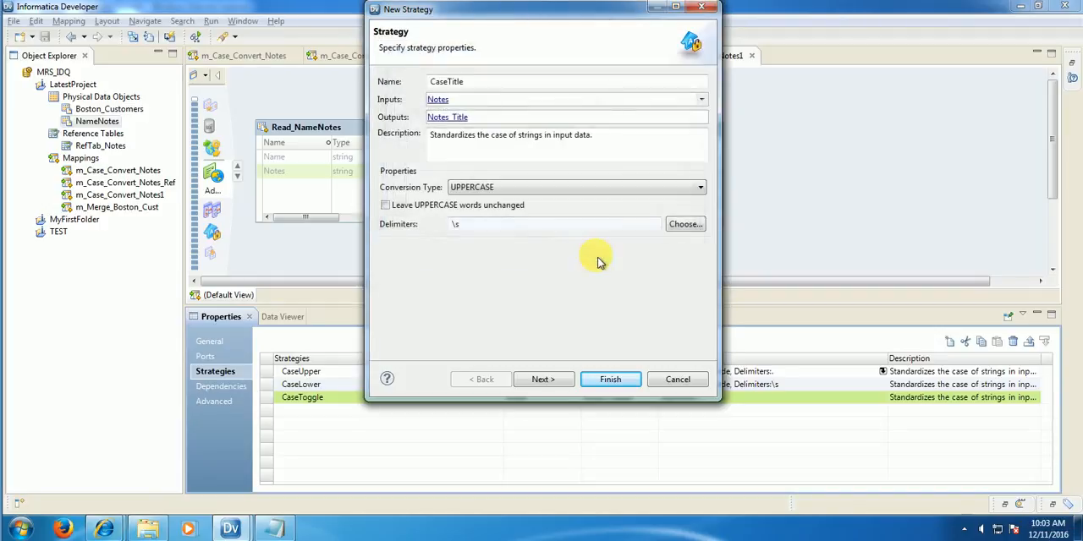
# Step: Set the CaseTitle strategy's conversion type to Title Case and finish creating it without adding a reference table
pyautogui.click(499, 189)
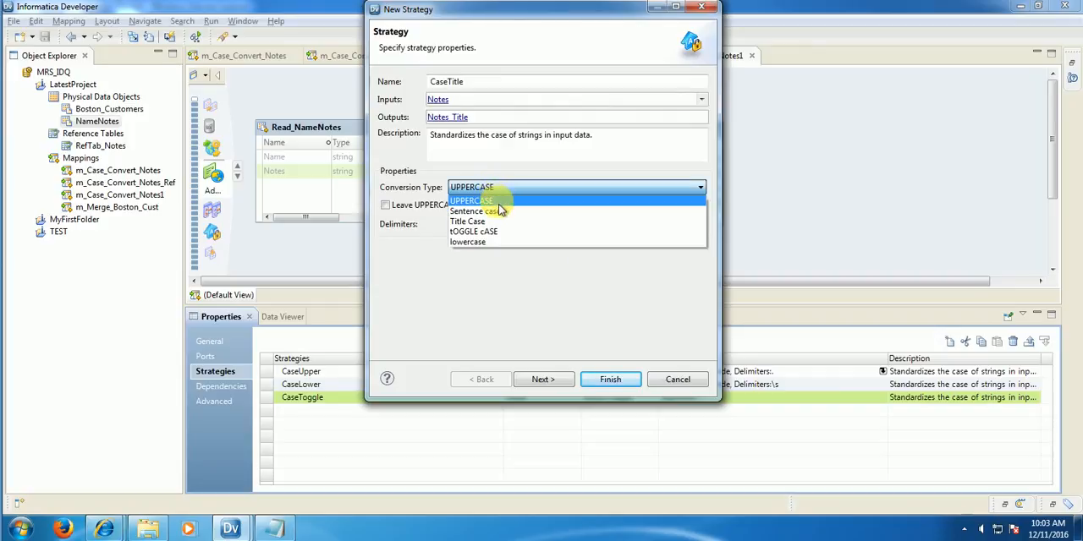
pyautogui.click(495, 220)
pyautogui.click(497, 221)
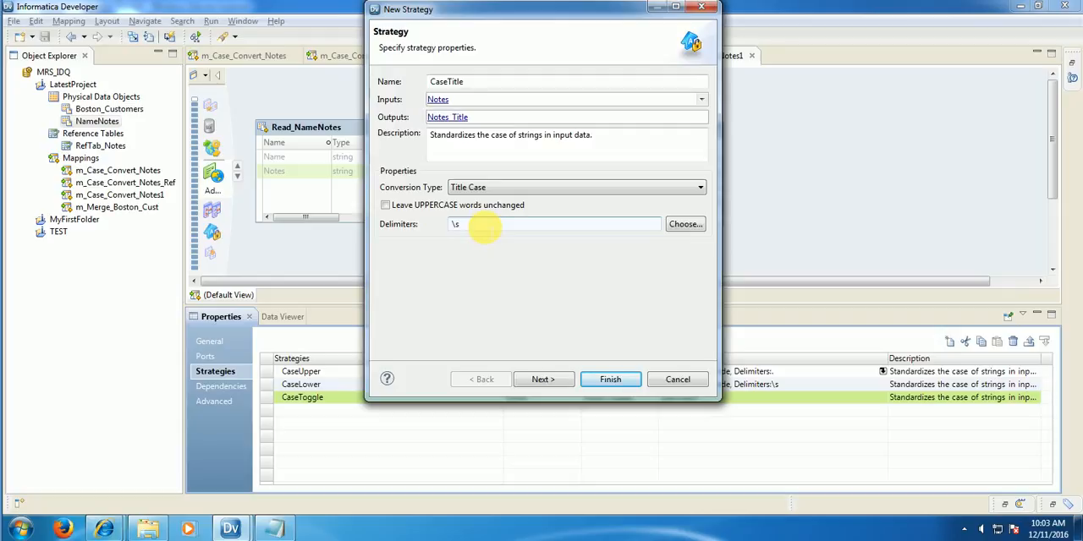
pyautogui.click(542, 379)
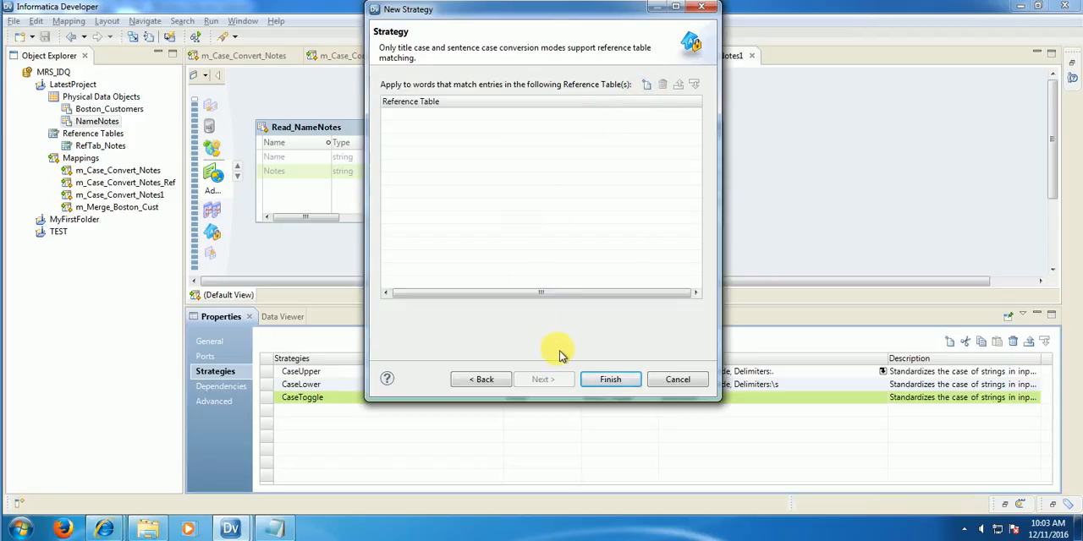
pyautogui.click(483, 379)
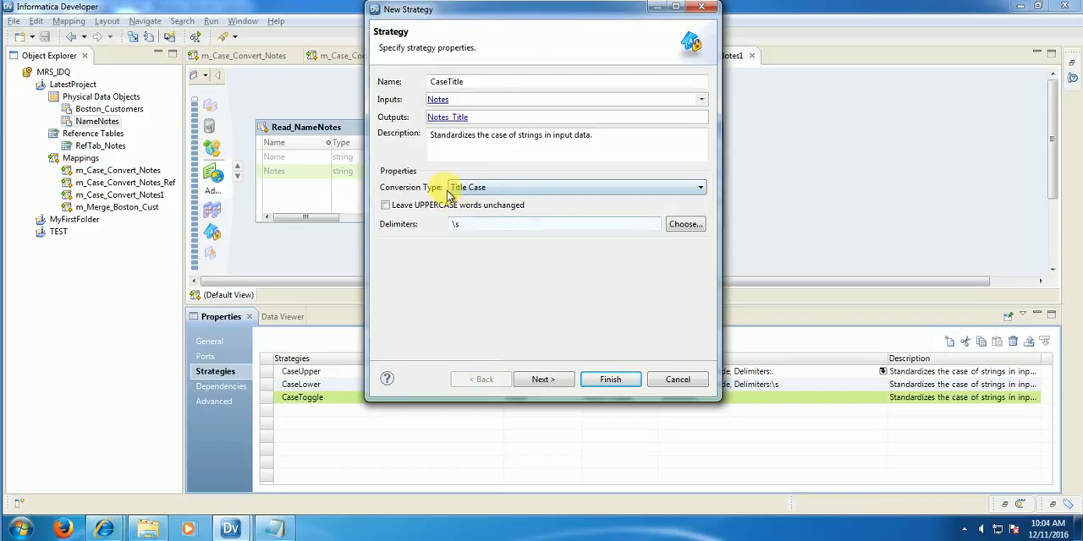
pyautogui.click(544, 379)
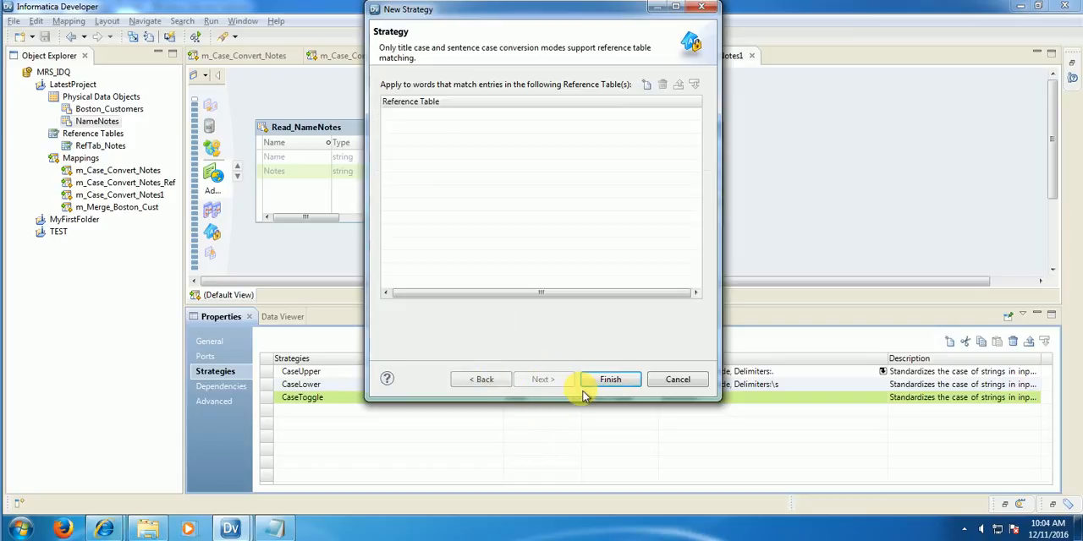
pyautogui.click(614, 380)
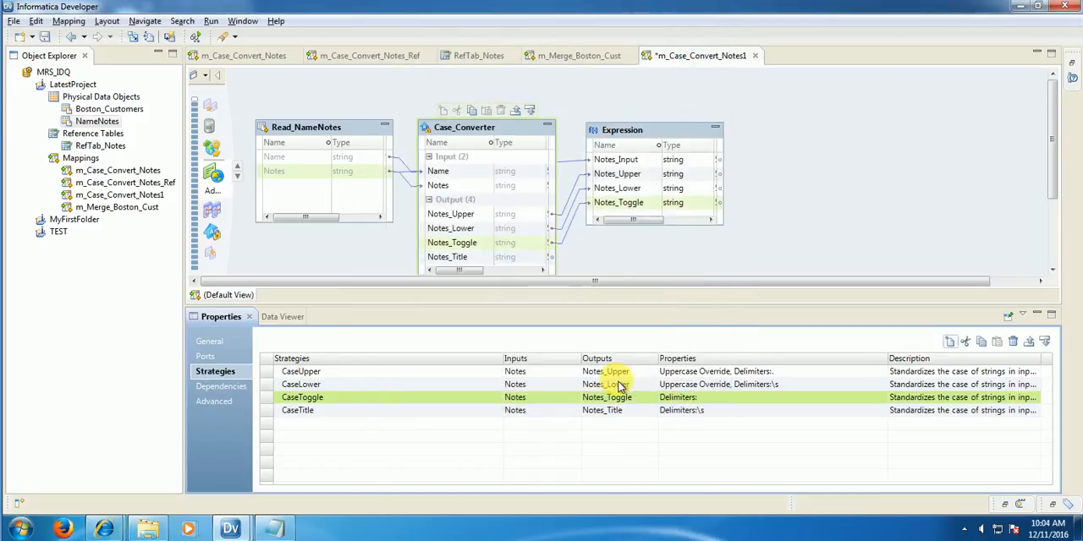
# Step: Enlarge the Expression transformation and link the Case_Converter's Notes_Title output into it as a new port
pyautogui.click(480, 257)
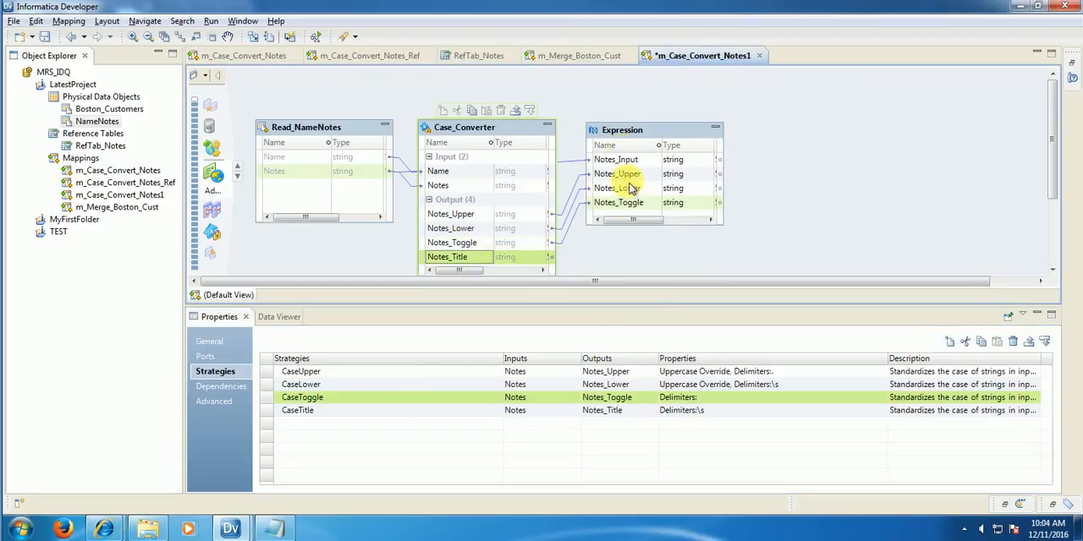
pyautogui.moveTo(645, 225); pyautogui.dragTo(592, 265)
pyautogui.click(484, 259)
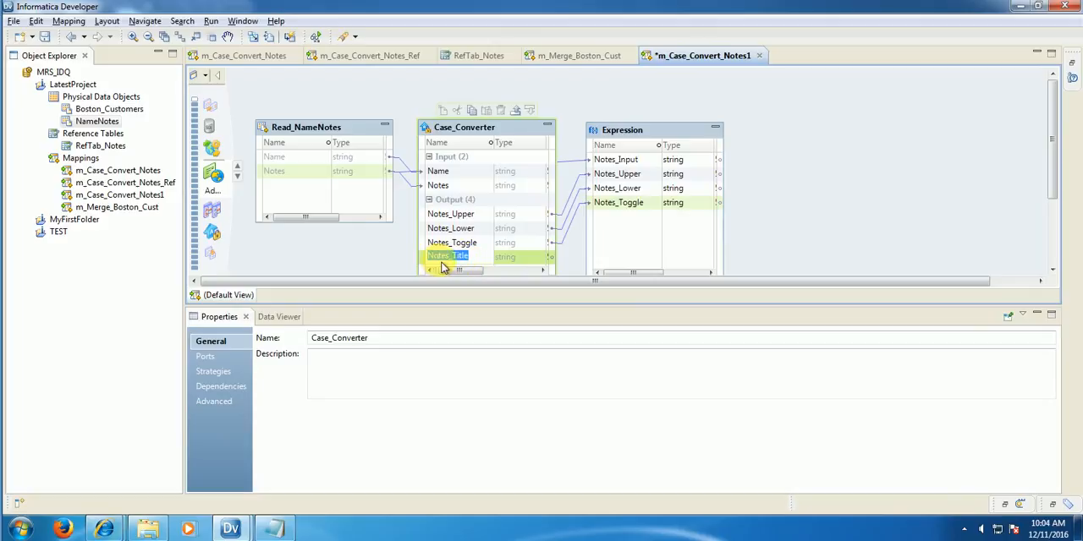
pyautogui.moveTo(457, 268); pyautogui.dragTo(651, 229)
# Step: Preview the Expression's data, remove Notes_Toggle from the displayed columns, and widen Notes_Title to show its full text
pyautogui.rightClick(656, 129)
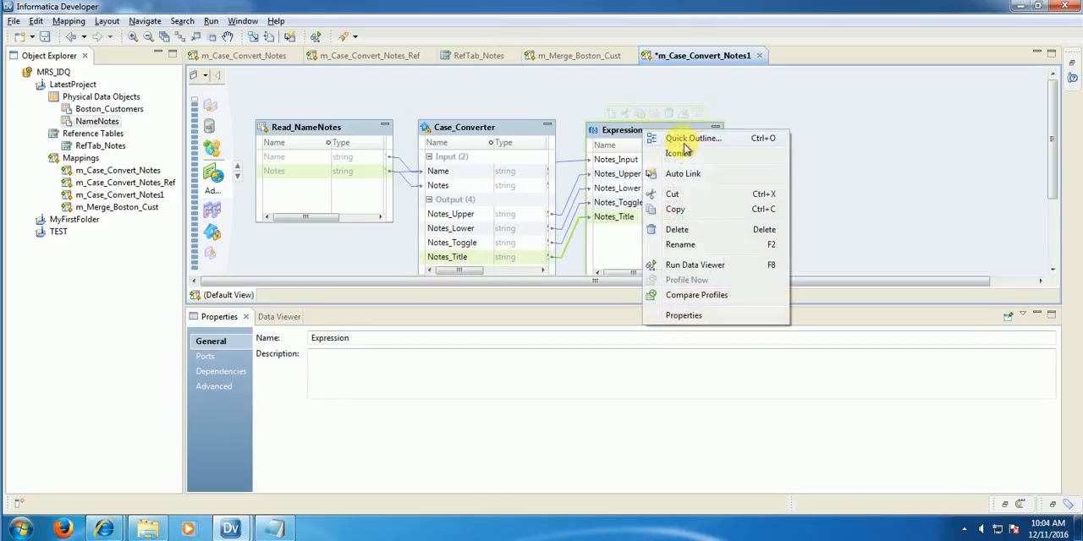
pyautogui.click(773, 264)
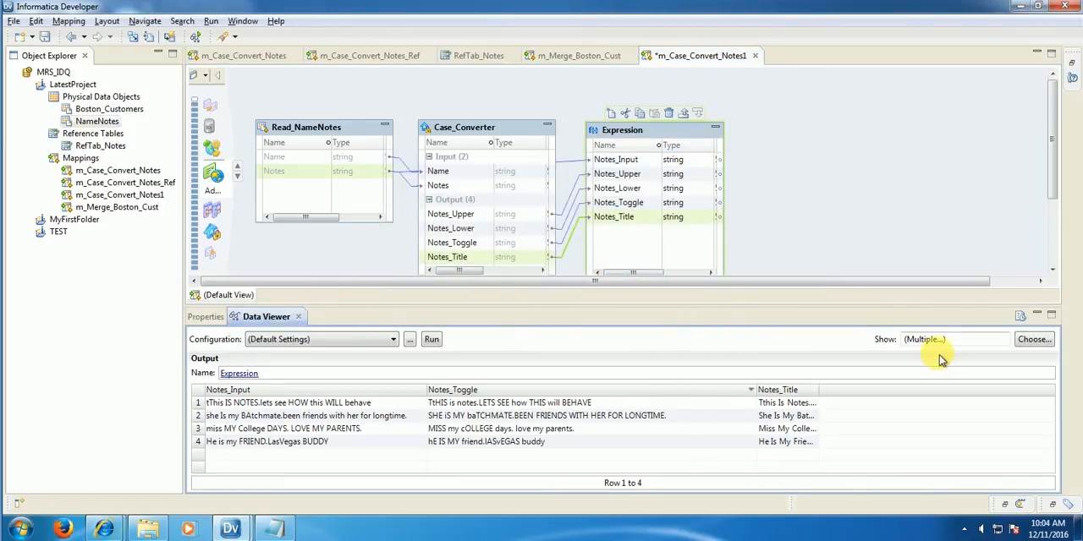
pyautogui.click(1033, 341)
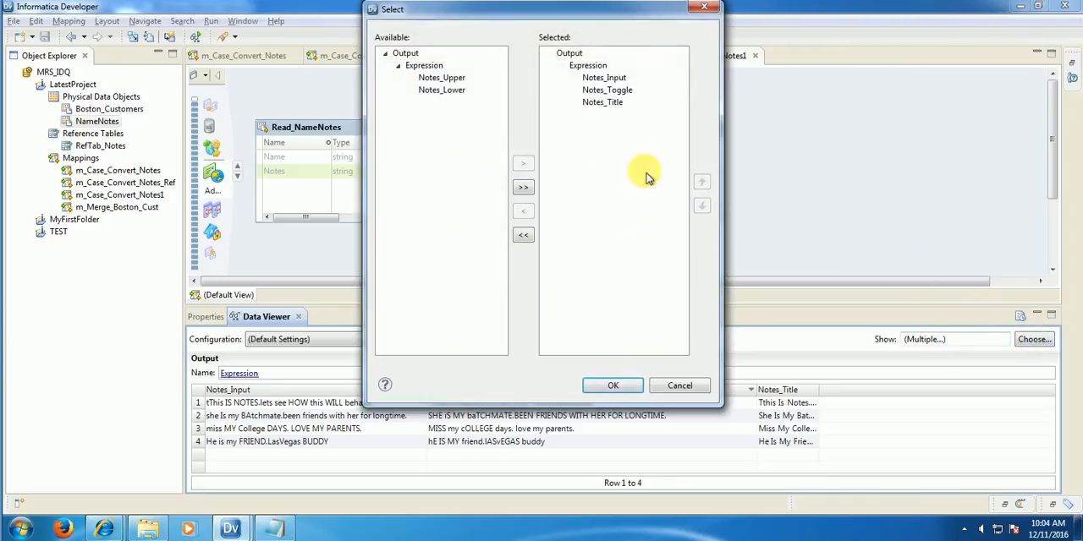
pyautogui.click(611, 94)
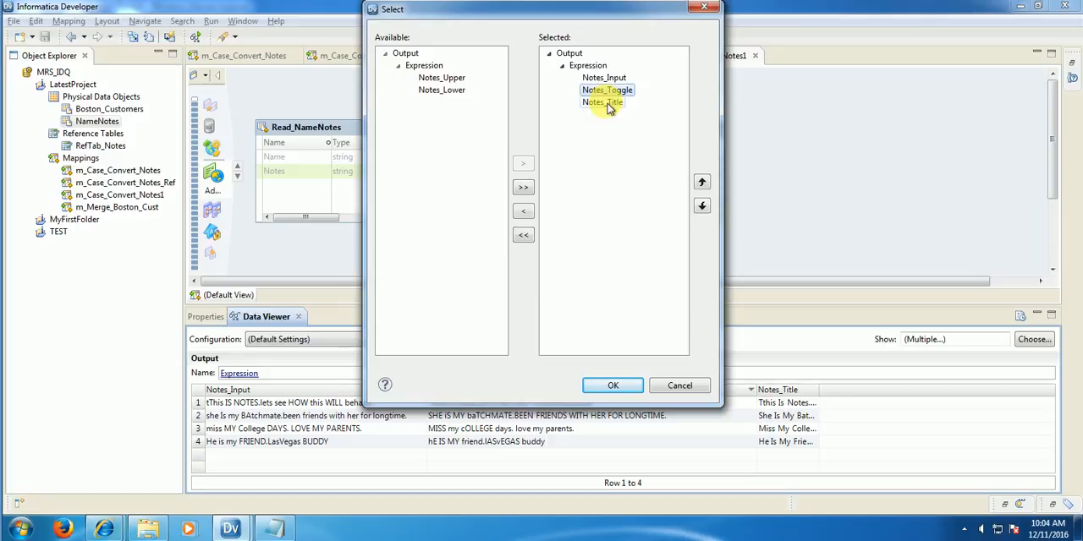
pyautogui.click(520, 215)
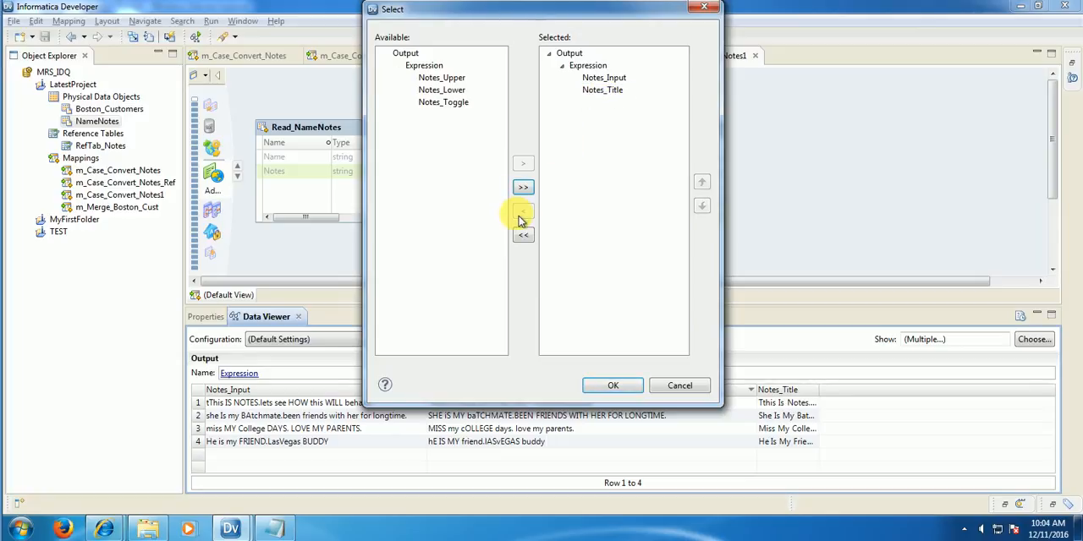
pyautogui.click(608, 386)
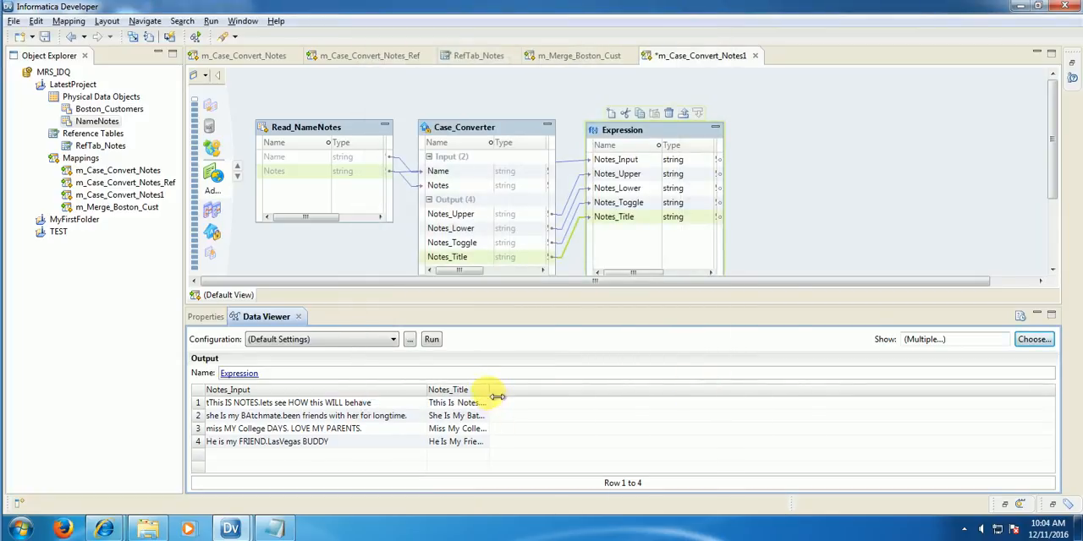
pyautogui.moveTo(498, 396); pyautogui.dragTo(746, 396)
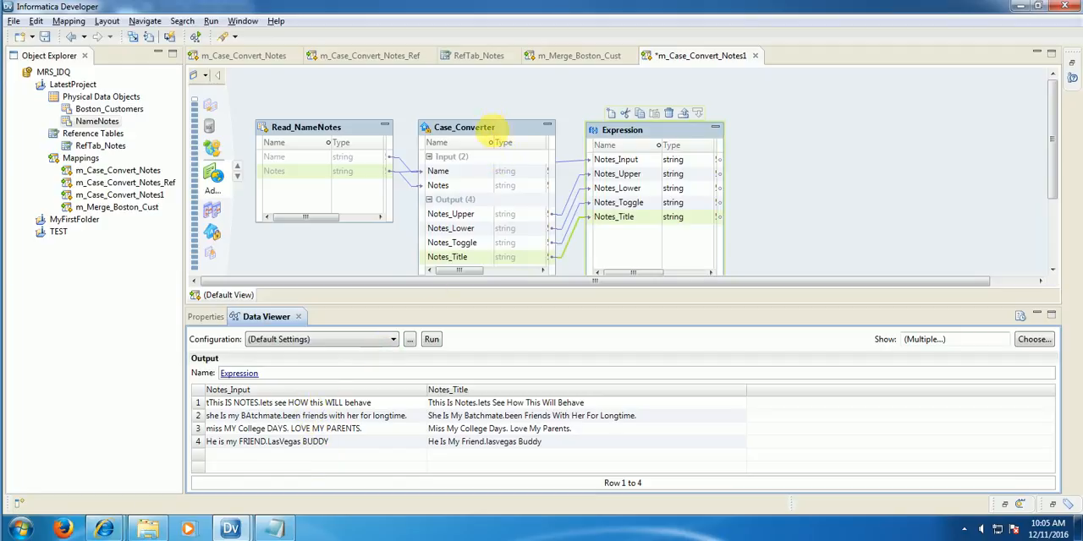
# Step: Remove the Space delimiter from the Case_Converter's CaseTitle strategy so that no delimiter is selected
pyautogui.click(493, 127)
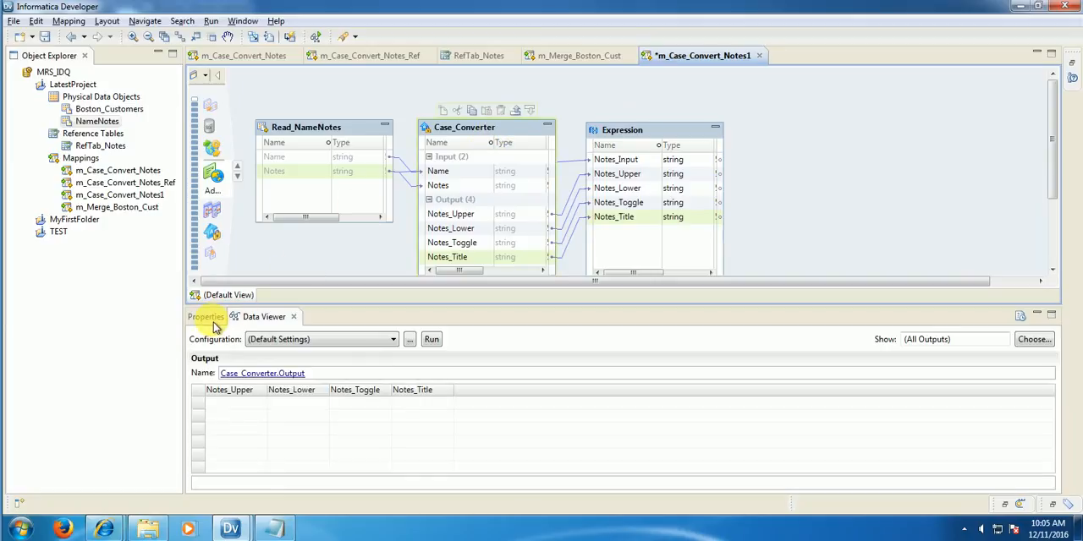
pyautogui.click(212, 320)
pyautogui.click(215, 371)
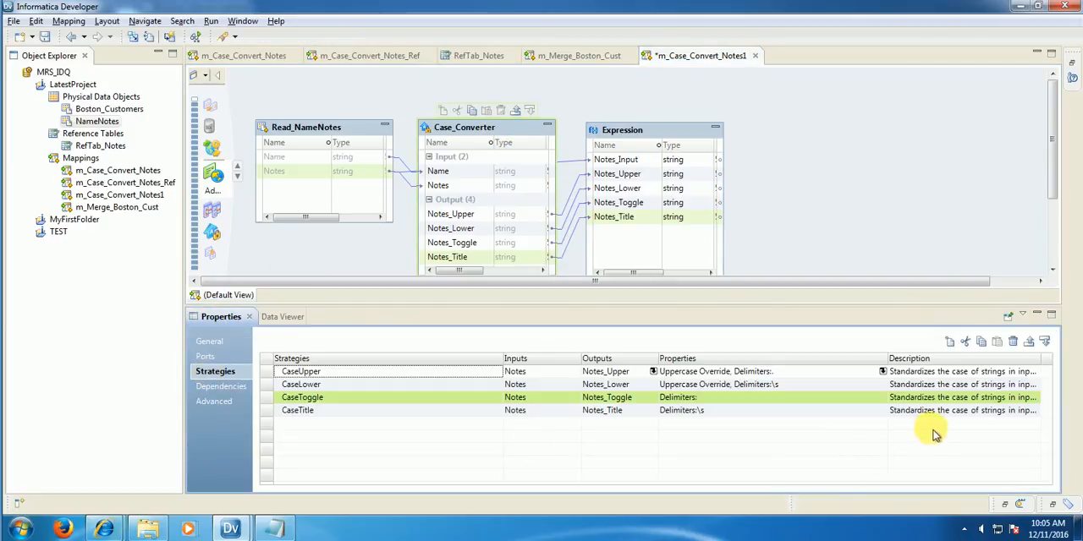
pyautogui.click(880, 412)
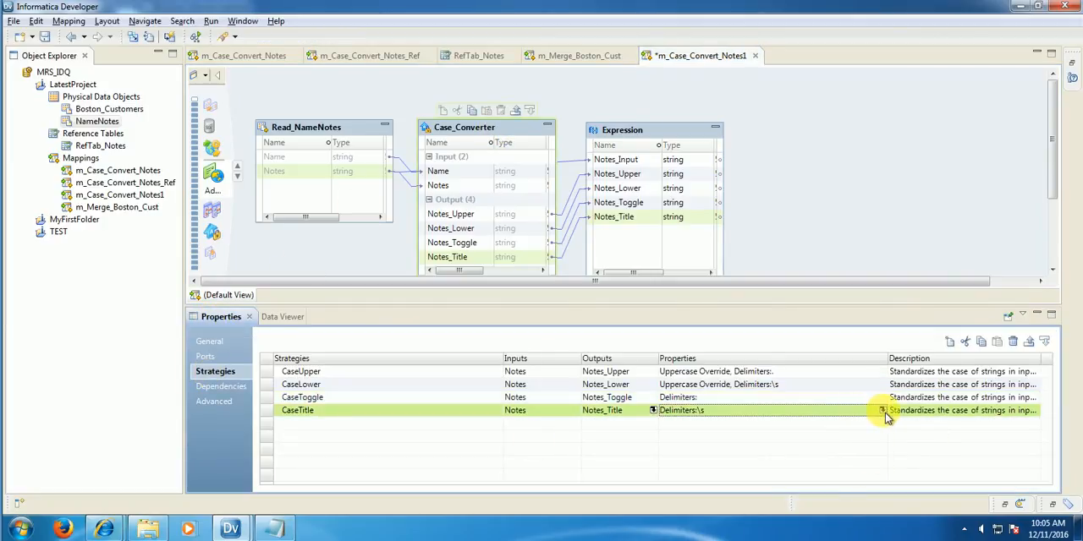
pyautogui.click(882, 411)
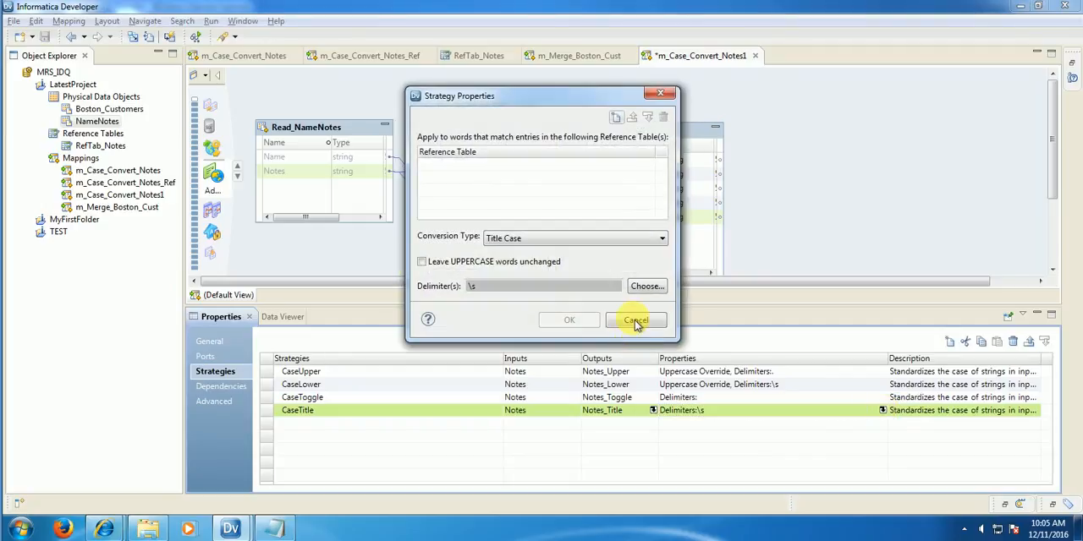
pyautogui.click(647, 286)
pyautogui.click(444, 234)
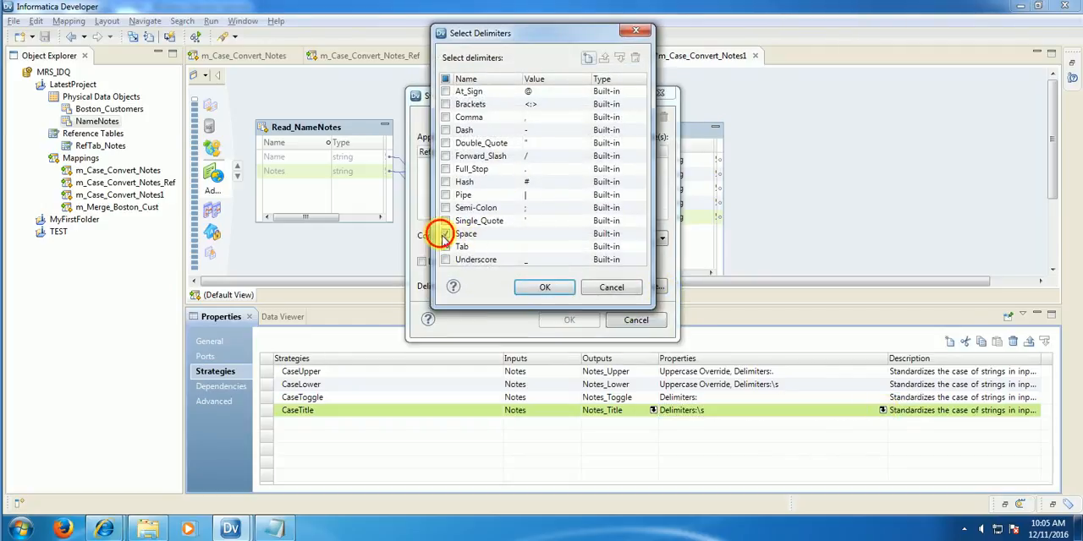
pyautogui.click(541, 287)
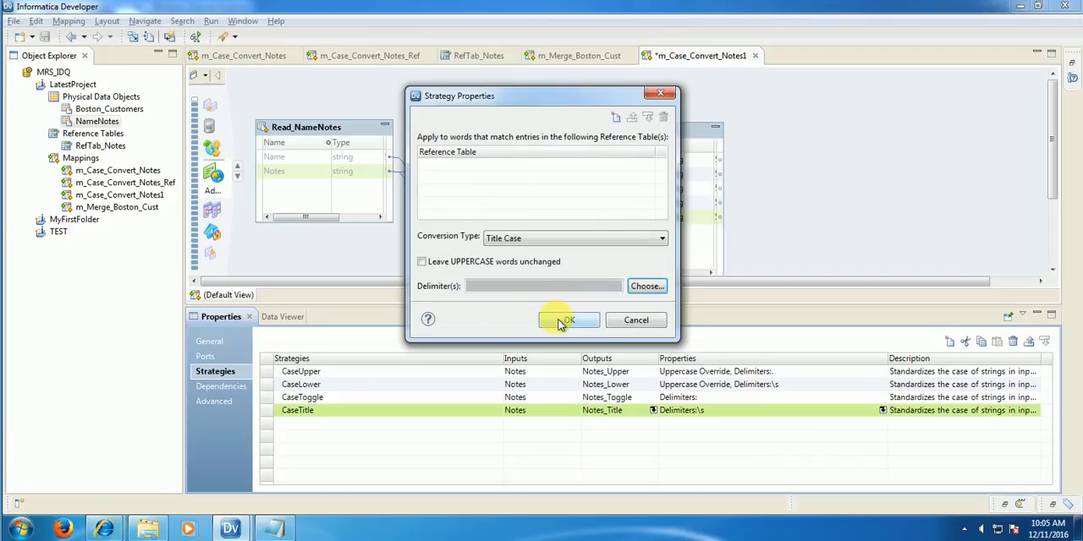
pyautogui.click(562, 321)
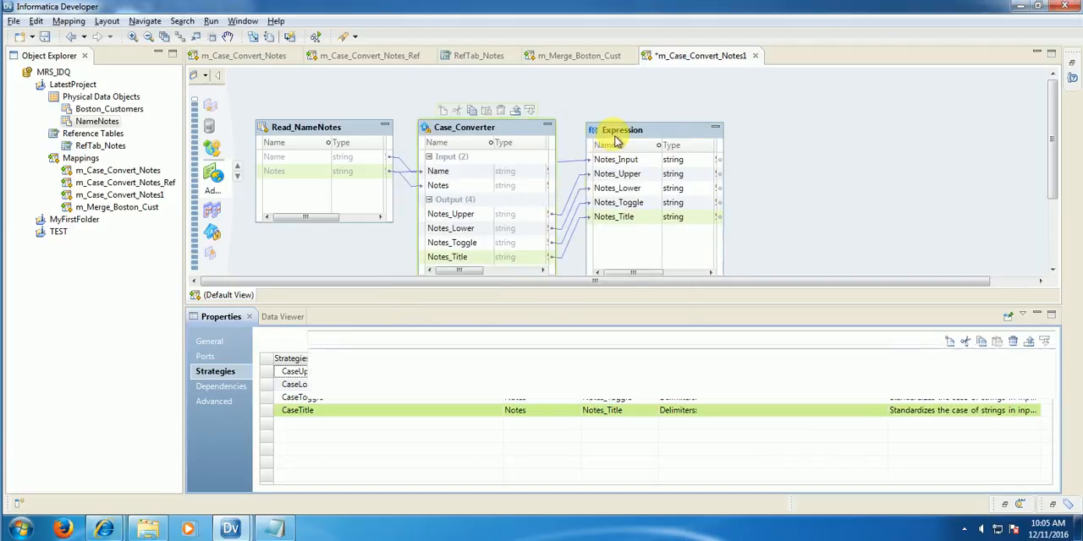
# Step: Preview the Expression's data again to compare Notes_Title with Notes_Input
pyautogui.rightClick(616, 140)
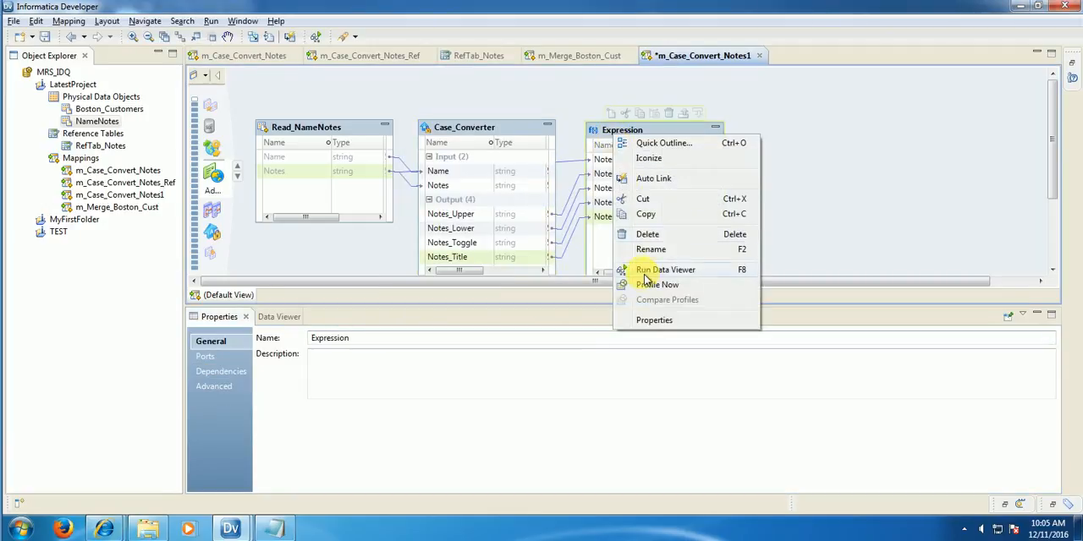
pyautogui.click(704, 269)
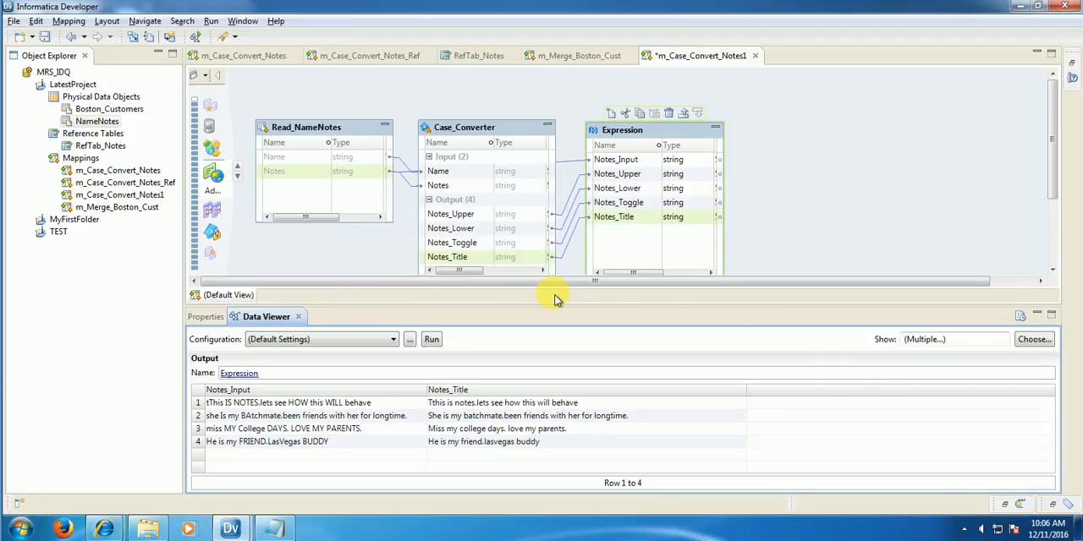
pyautogui.click(279, 404)
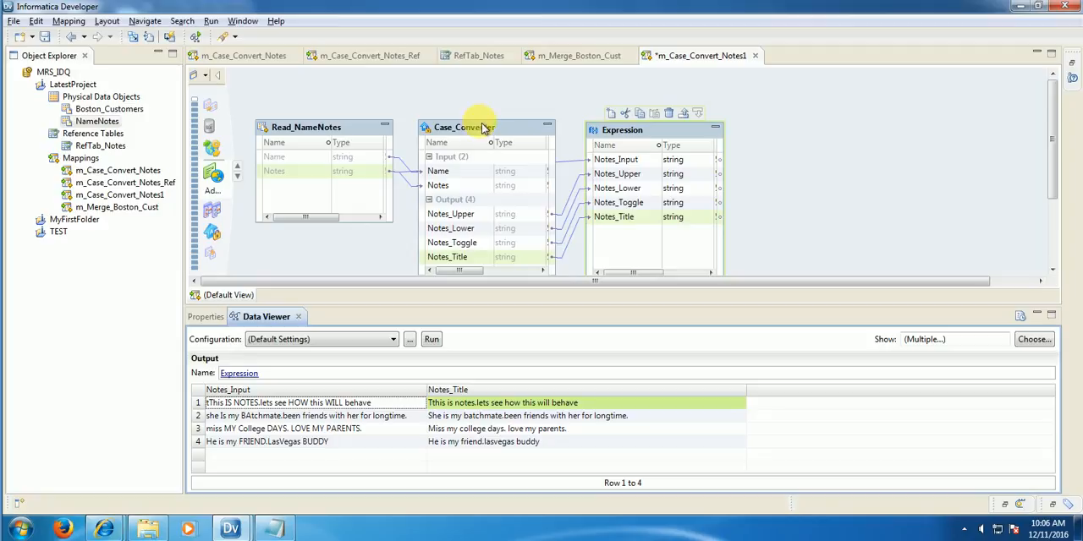
# Step: Move the Case_Converter higher on the canvas and start a new strategy in it named CaseSentence
pyautogui.moveTo(480, 123); pyautogui.dragTo(485, 91)
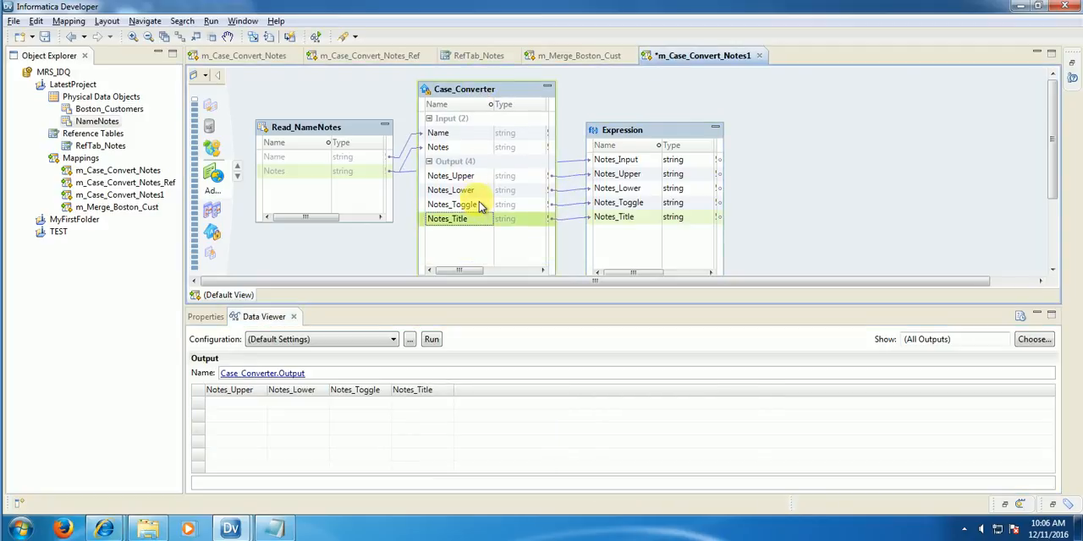
pyautogui.rightClick(470, 98)
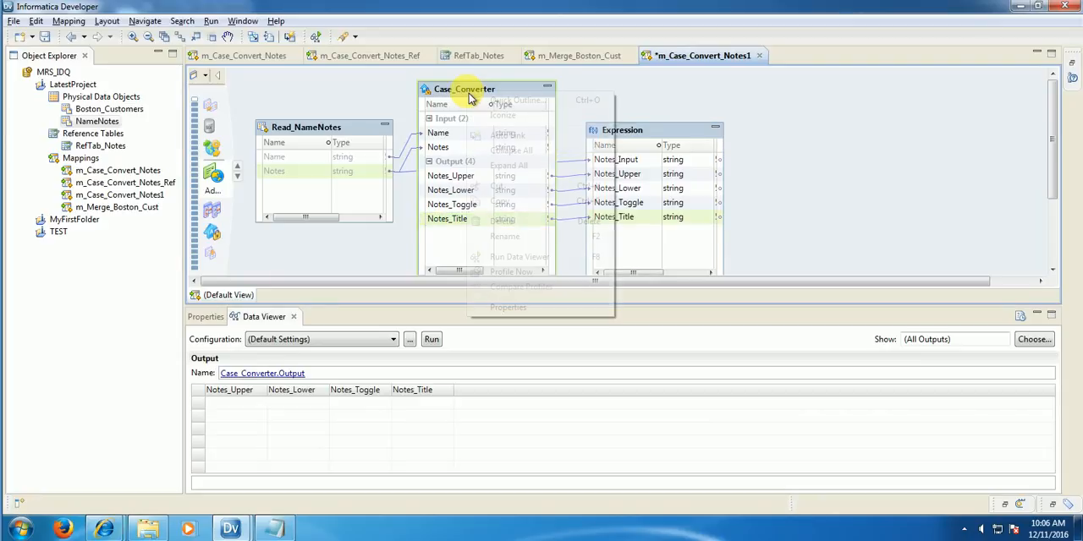
pyautogui.click(507, 309)
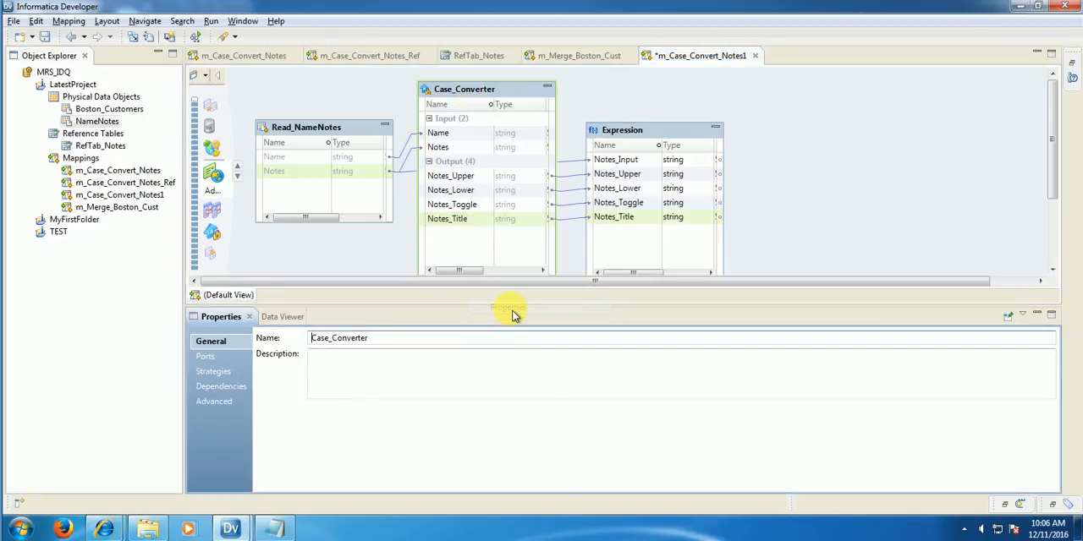
pyautogui.click(211, 373)
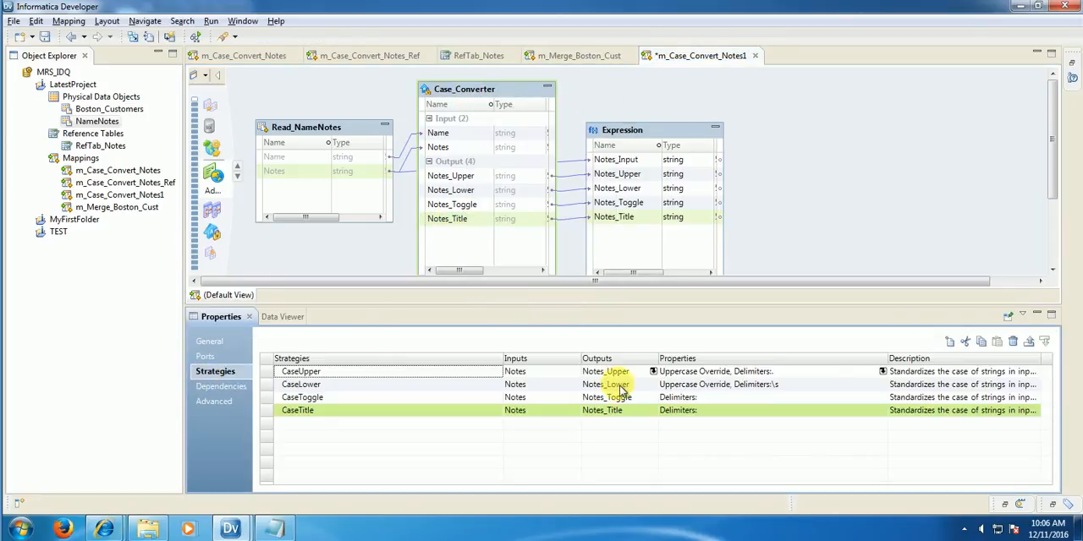
pyautogui.click(950, 349)
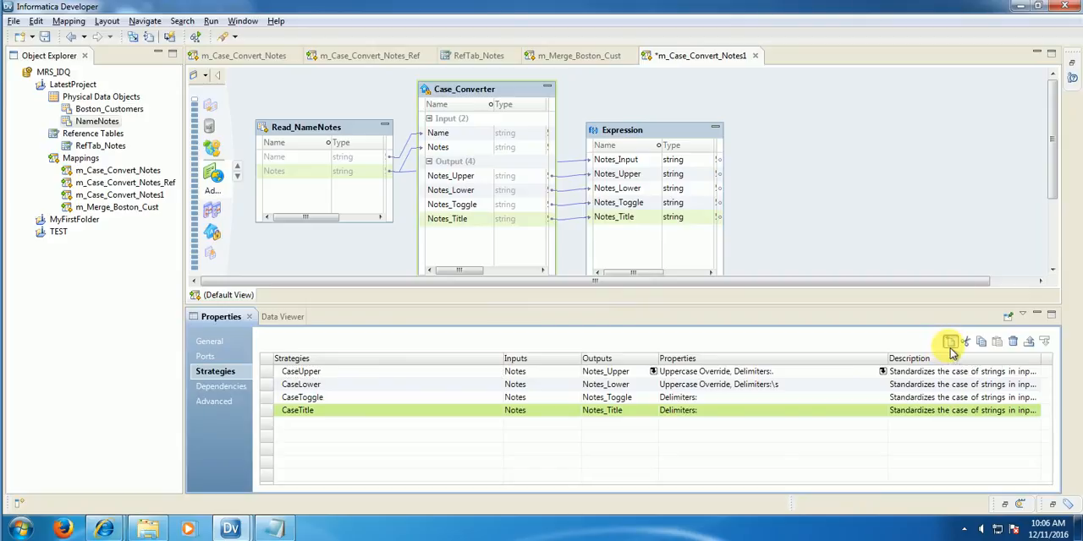
pyautogui.moveTo(505, 81); pyautogui.dragTo(448, 81)
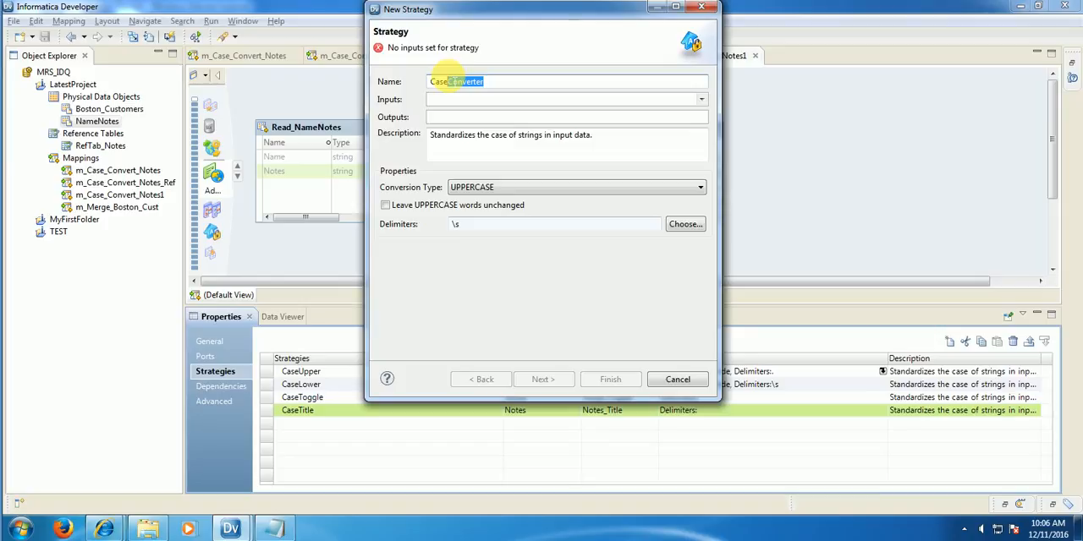
pyautogui.press('BackSpace')
pyautogui.write('Sen')
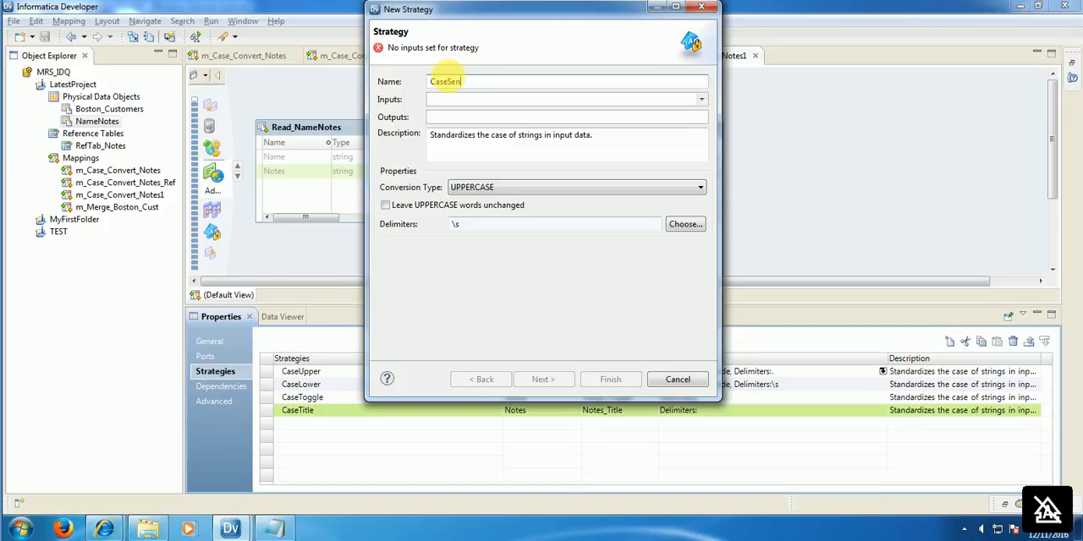
pyautogui.write('tence')
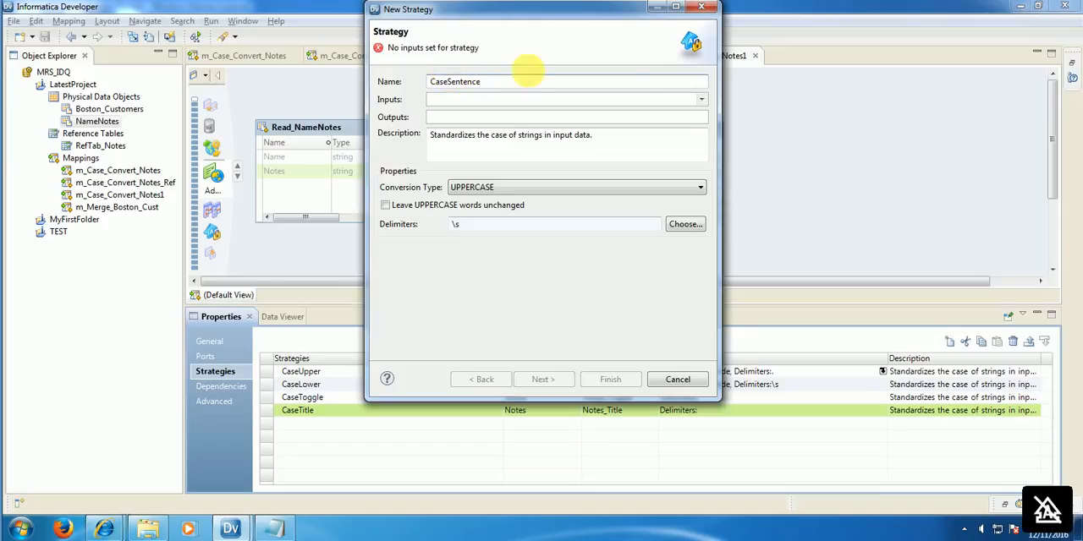
# Step: Use Notes as the CaseSentence strategy's input and name its output Notes_Sentence
pyautogui.click(701, 99)
pyautogui.click(436, 128)
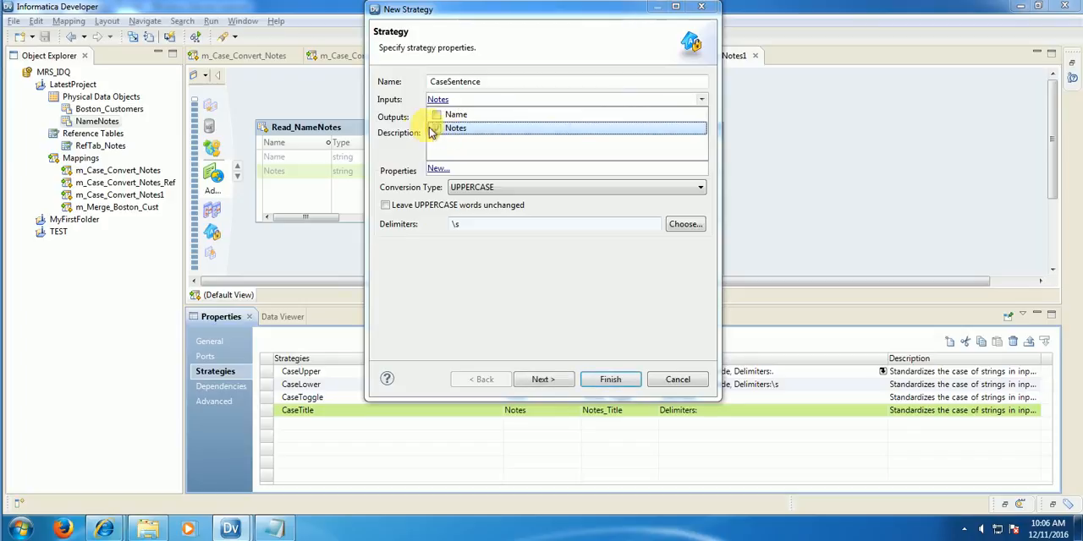
pyautogui.click(449, 118)
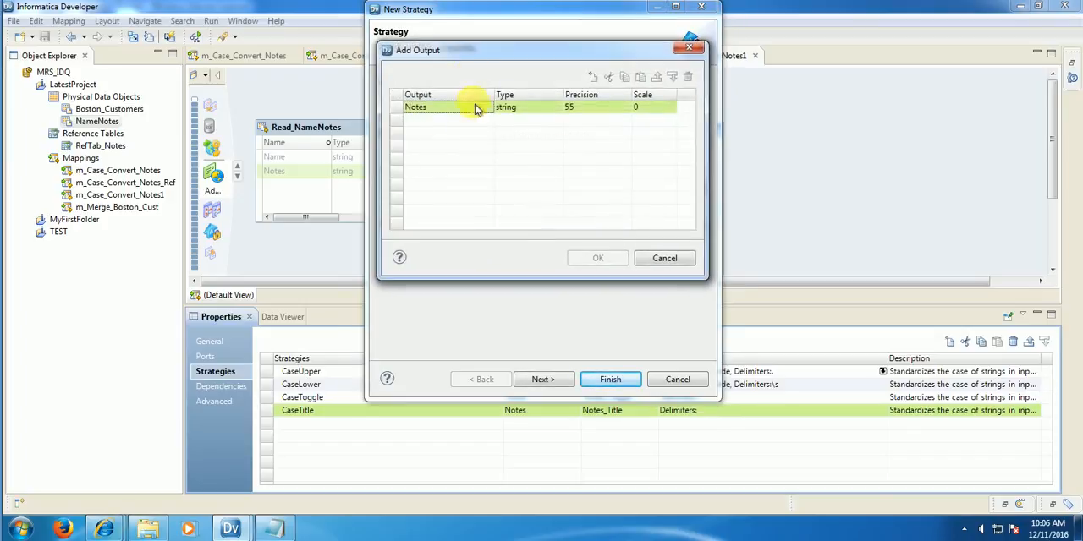
pyautogui.moveTo(476, 61); pyautogui.dragTo(477, 153)
pyautogui.click(442, 211)
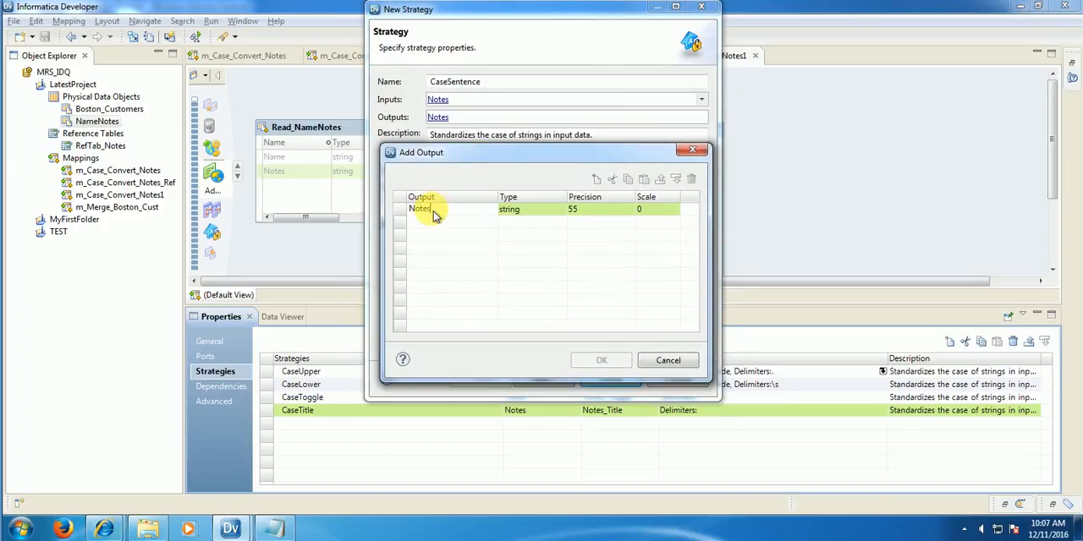
pyautogui.write('_Sentence')
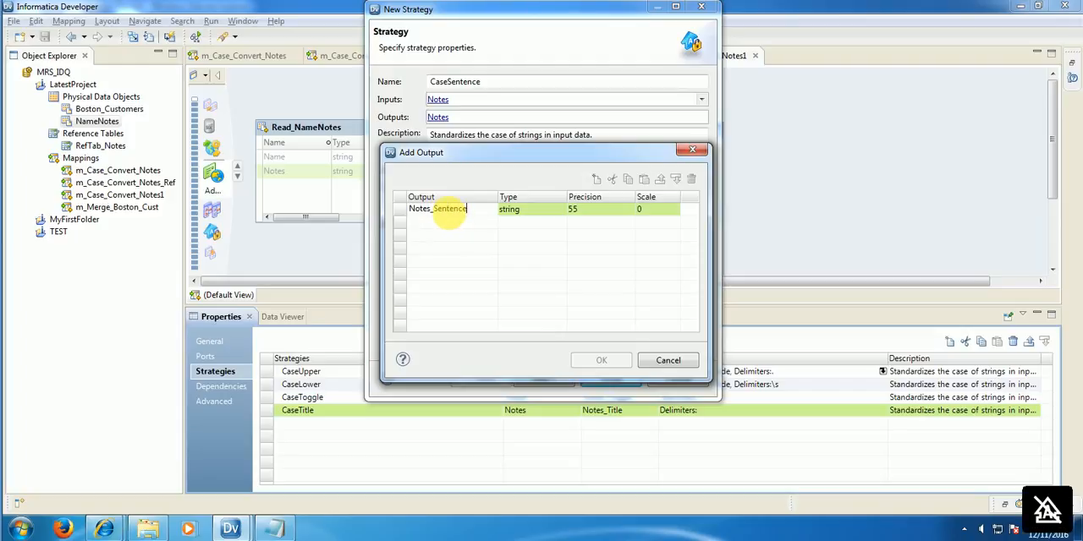
pyautogui.click(525, 258)
pyautogui.click(601, 360)
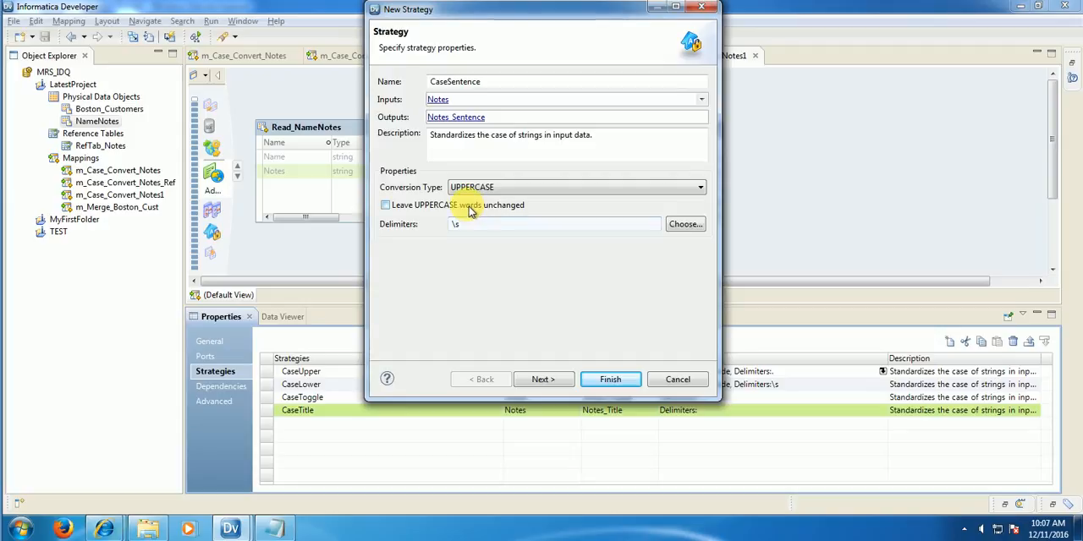
# Step: Set the CaseSentence strategy's conversion type to Sentence case and finish creating it without adding a reference table
pyautogui.click(472, 188)
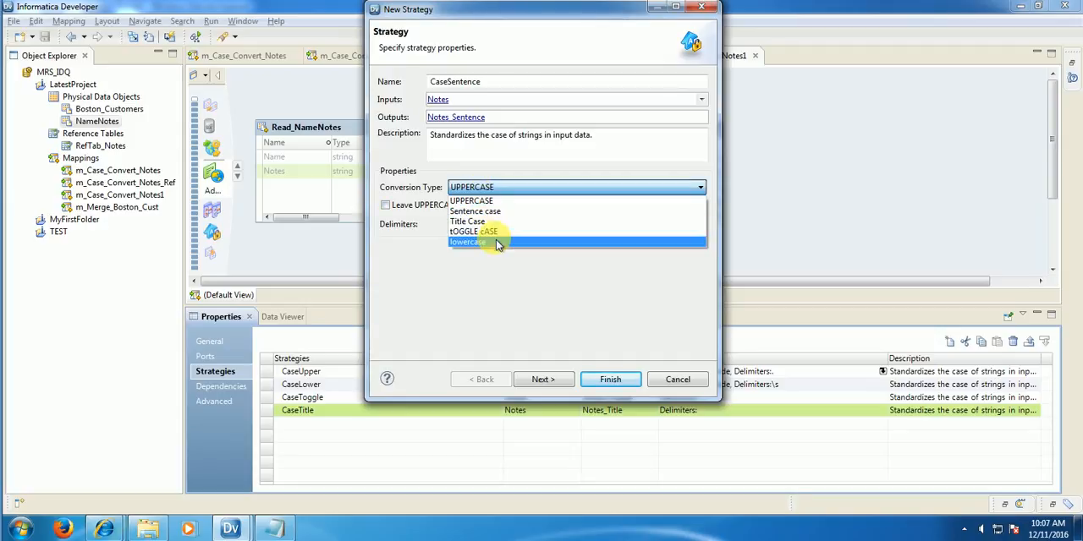
pyautogui.click(478, 211)
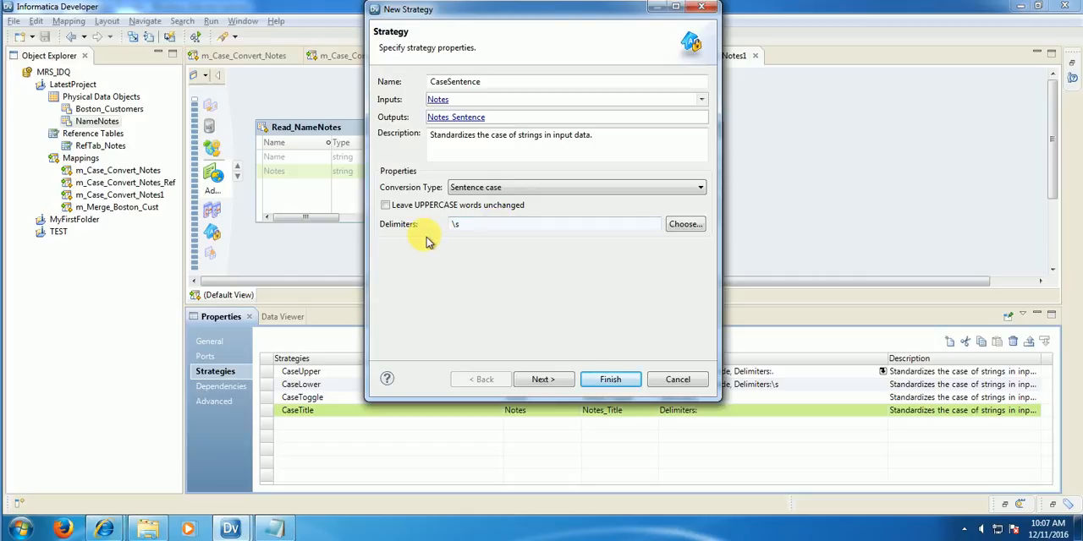
pyautogui.click(546, 380)
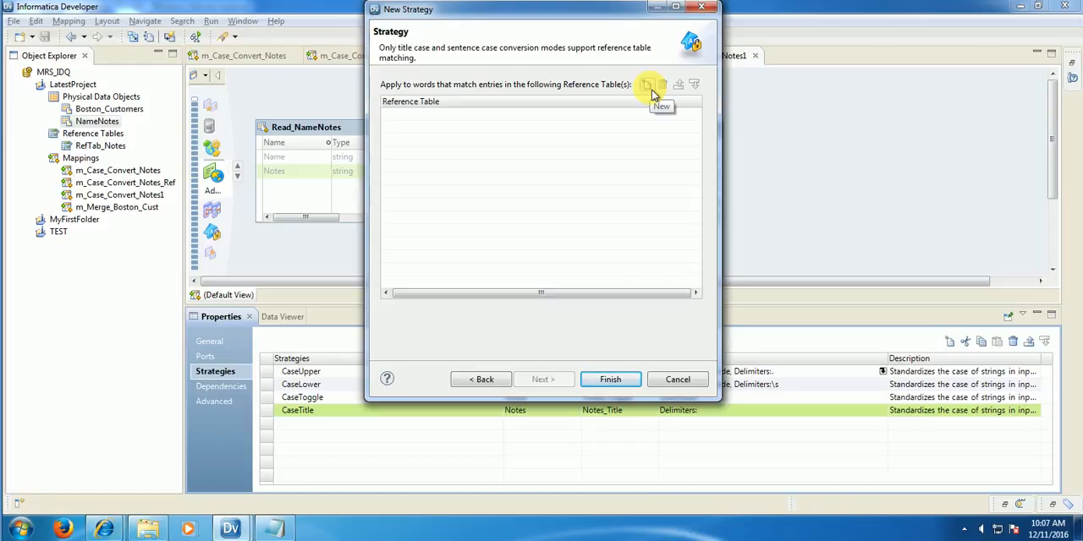
pyautogui.click(605, 380)
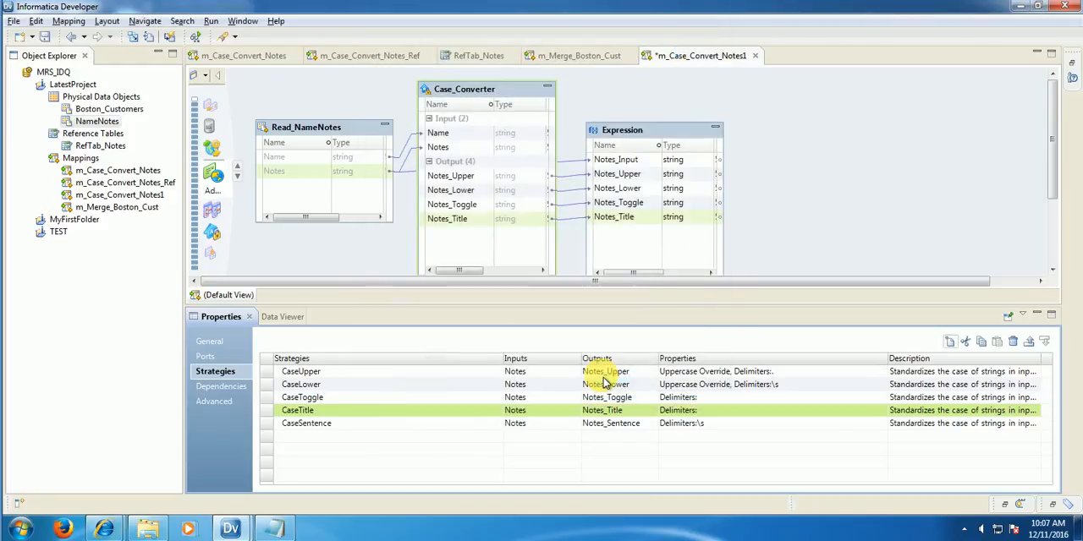
# Step: Link the Case_Converter's Notes_Sentence output into the Expression as a new port
pyautogui.click(461, 427)
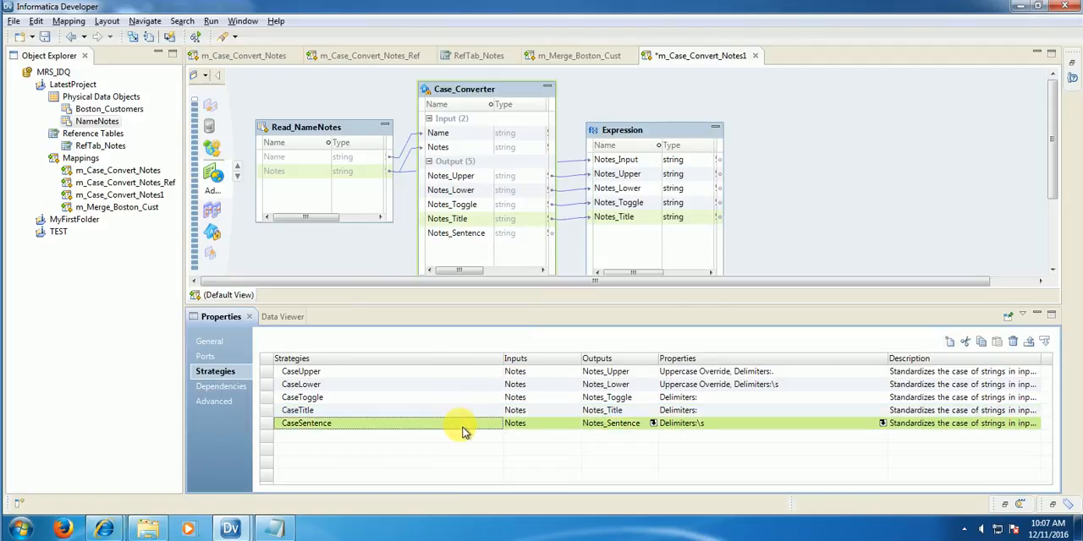
pyautogui.click(459, 236)
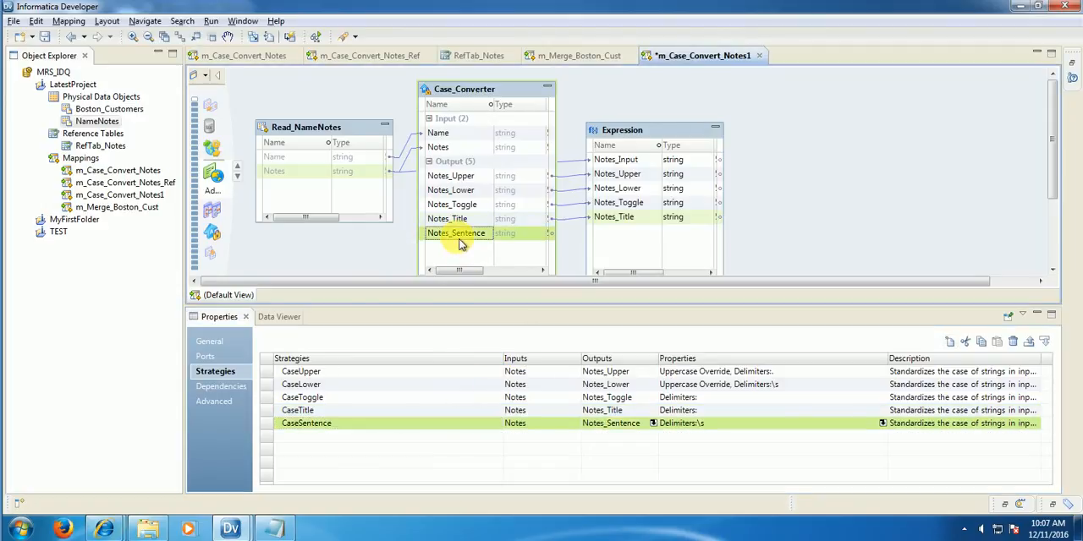
pyautogui.moveTo(461, 240); pyautogui.dragTo(626, 239)
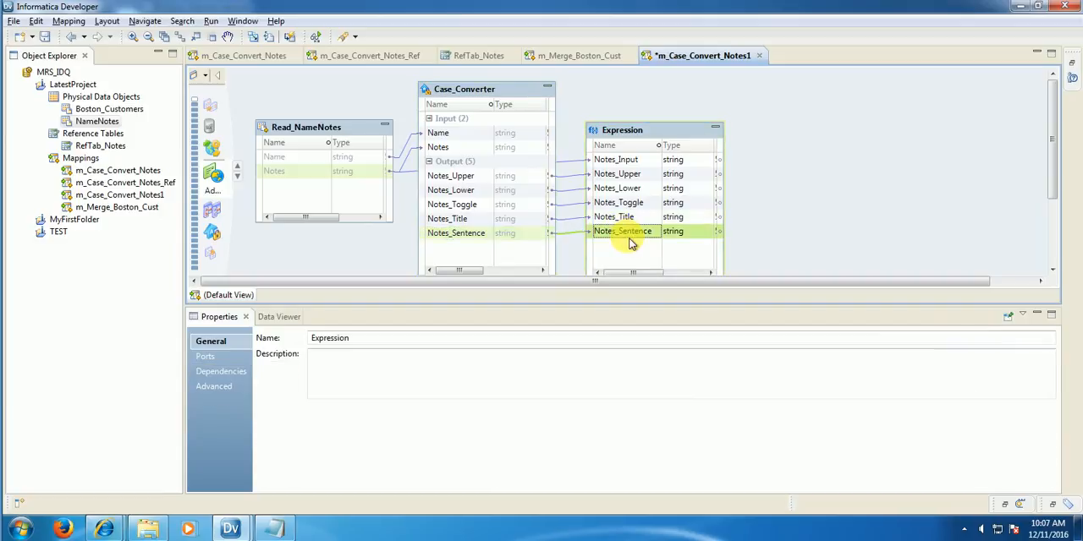
# Step: Preview the Expression's data and remove Notes_Title from the displayed columns
pyautogui.rightClick(644, 137)
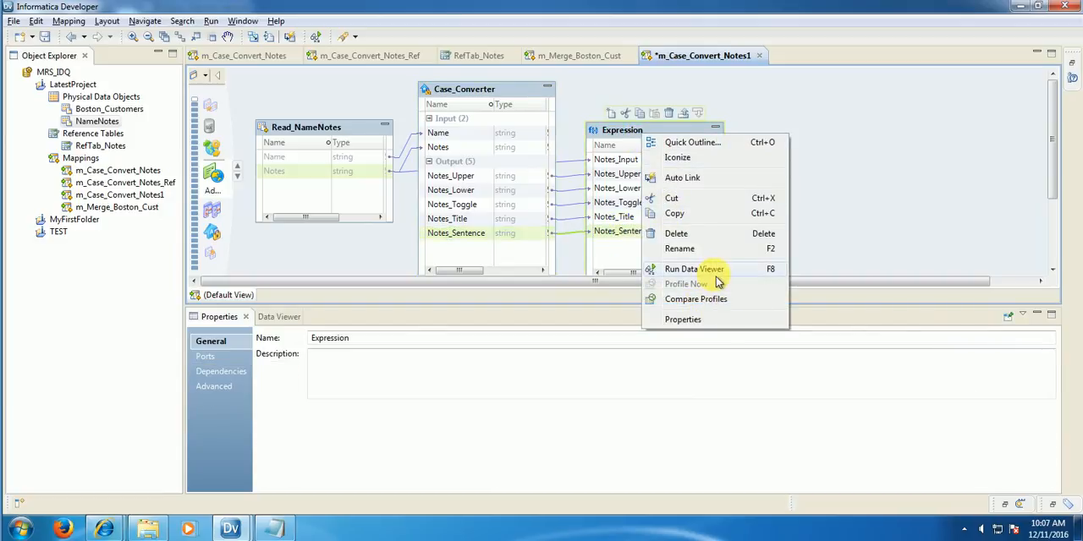
pyautogui.click(715, 271)
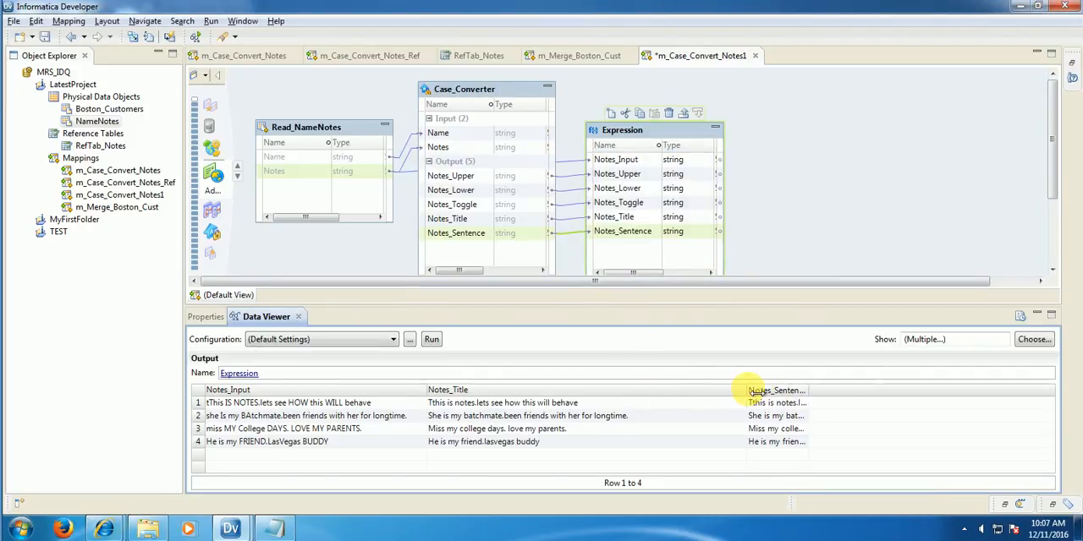
pyautogui.click(1034, 339)
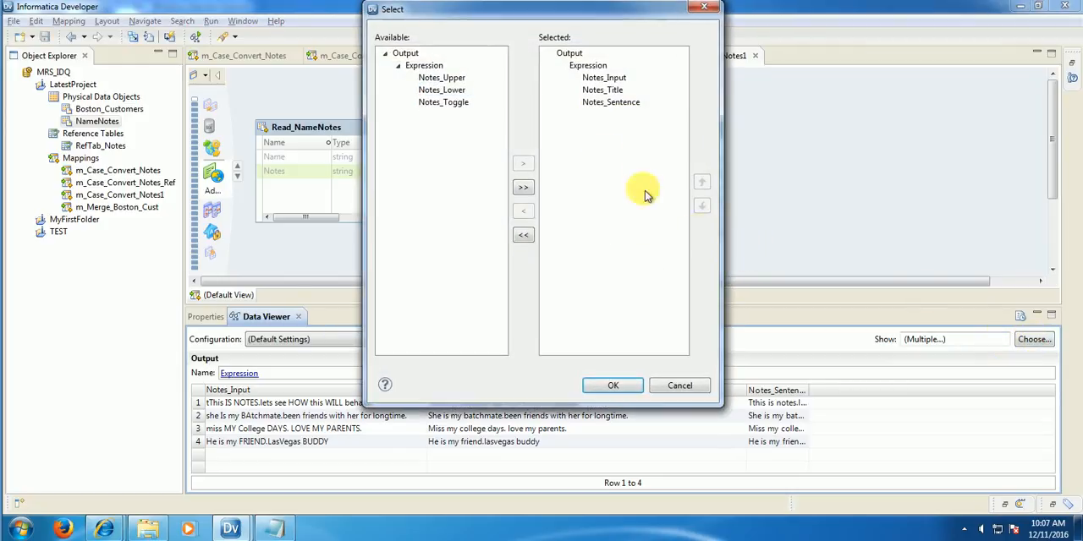
pyautogui.click(602, 90)
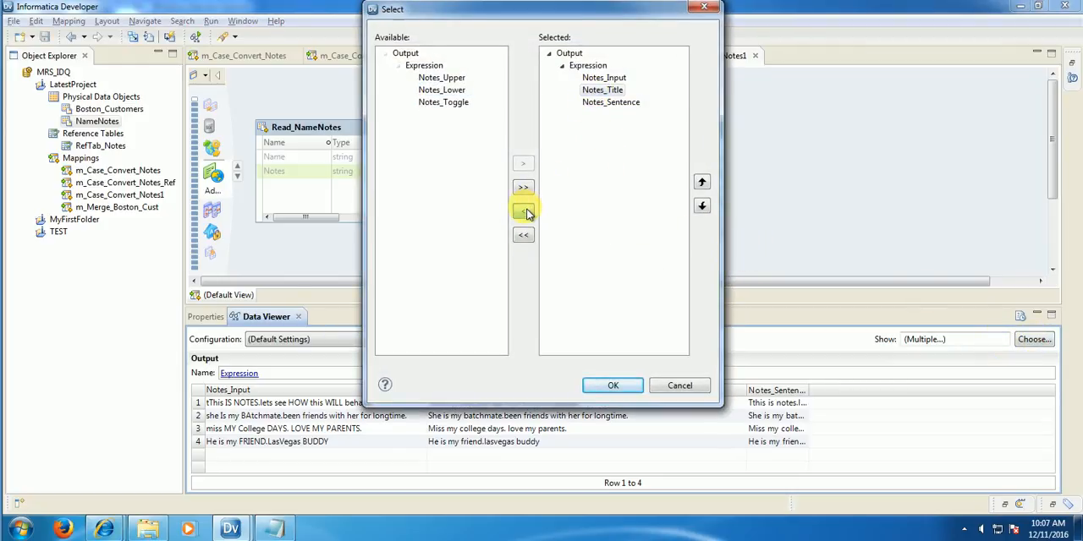
pyautogui.click(524, 211)
pyautogui.click(613, 389)
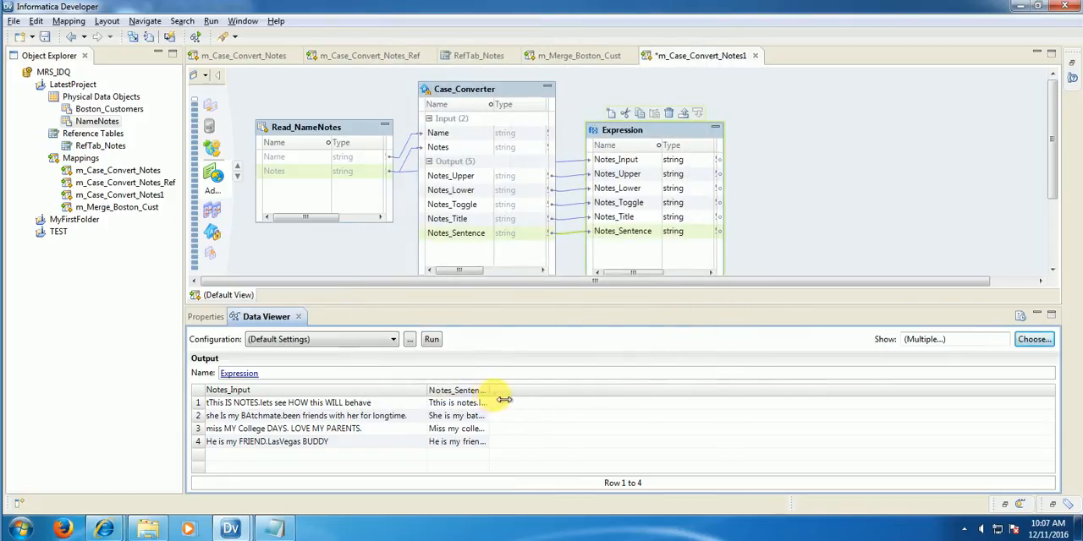
# Step: Widen the Notes_Sentence column in the Expression's data preview so its full text can be read
pyautogui.moveTo(504, 400); pyautogui.dragTo(687, 398)
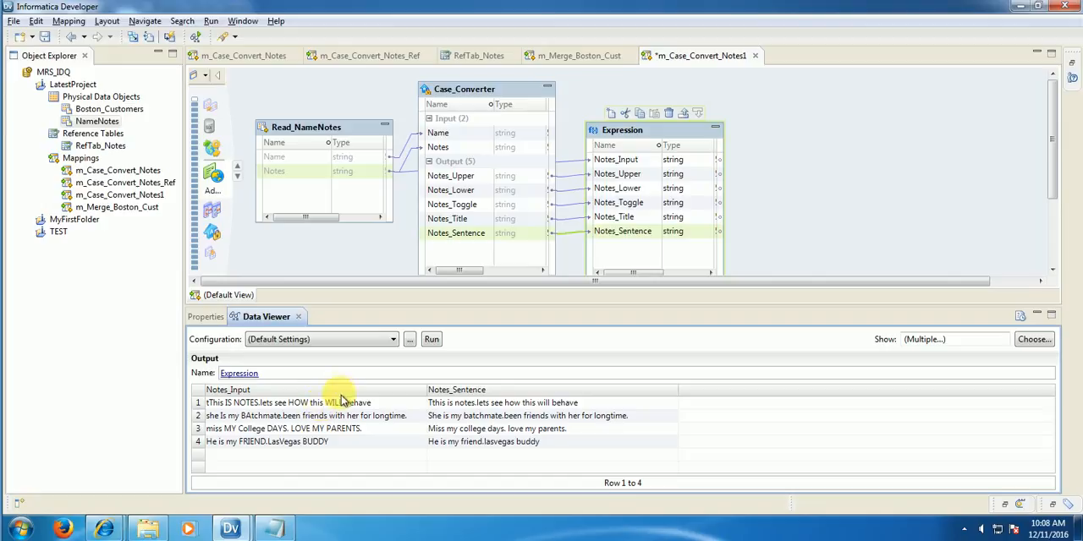
# Step: Make Full_Stop the only delimiter of the Case_Converter's CaseSentence strategy, with Space deselected
pyautogui.click(495, 101)
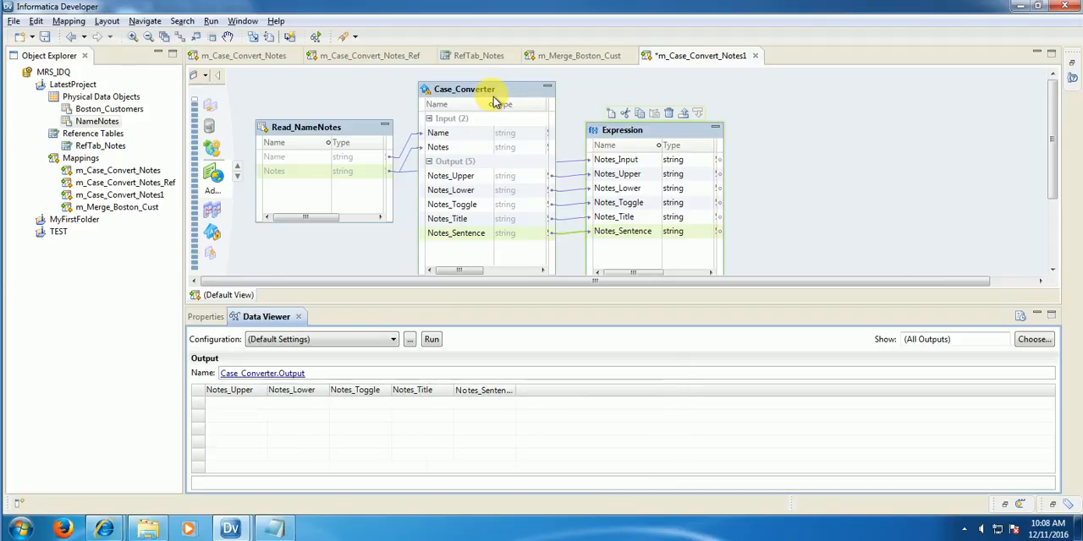
pyautogui.click(205, 318)
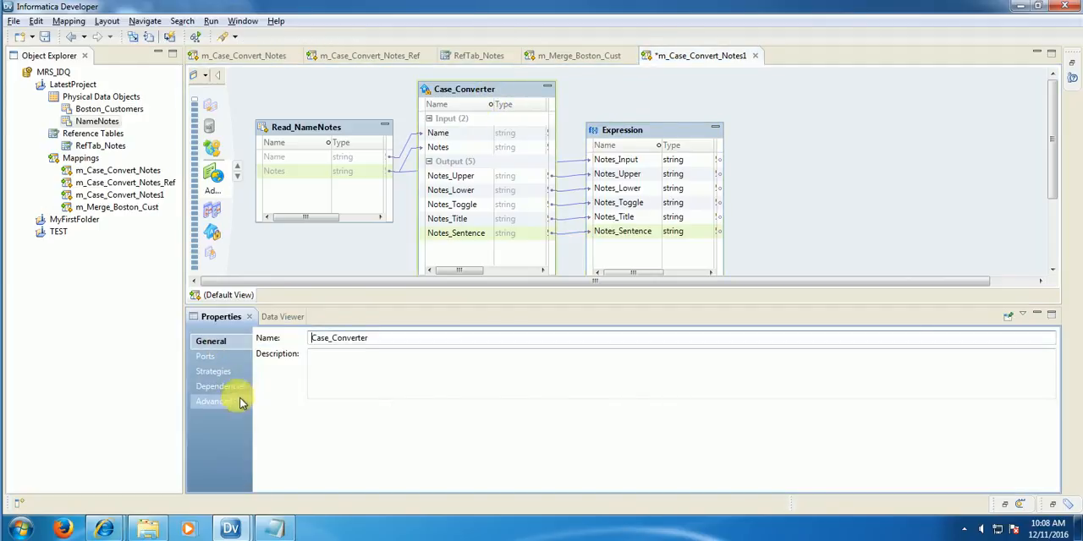
pyautogui.click(215, 371)
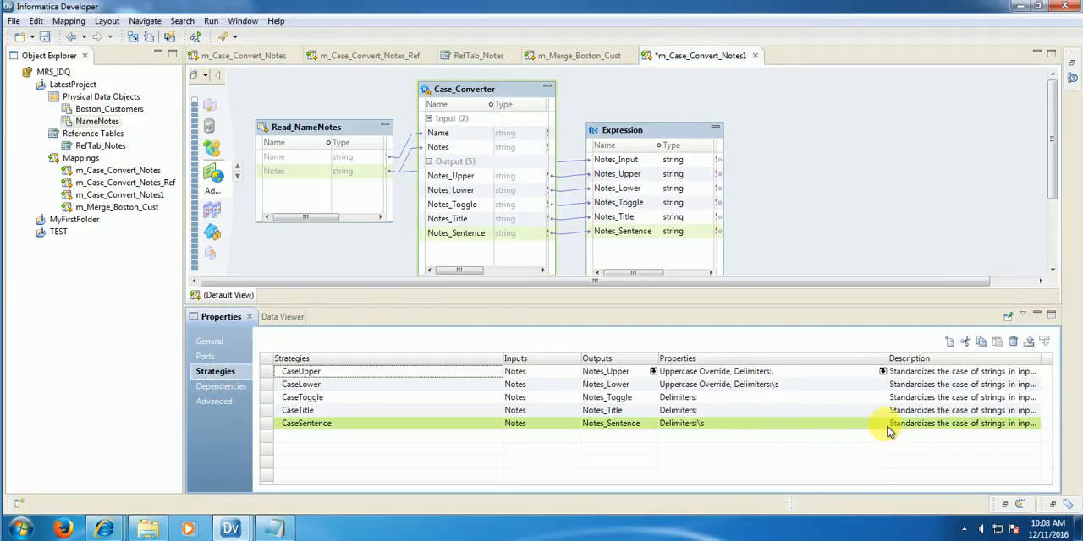
pyautogui.click(819, 426)
pyautogui.click(819, 426)
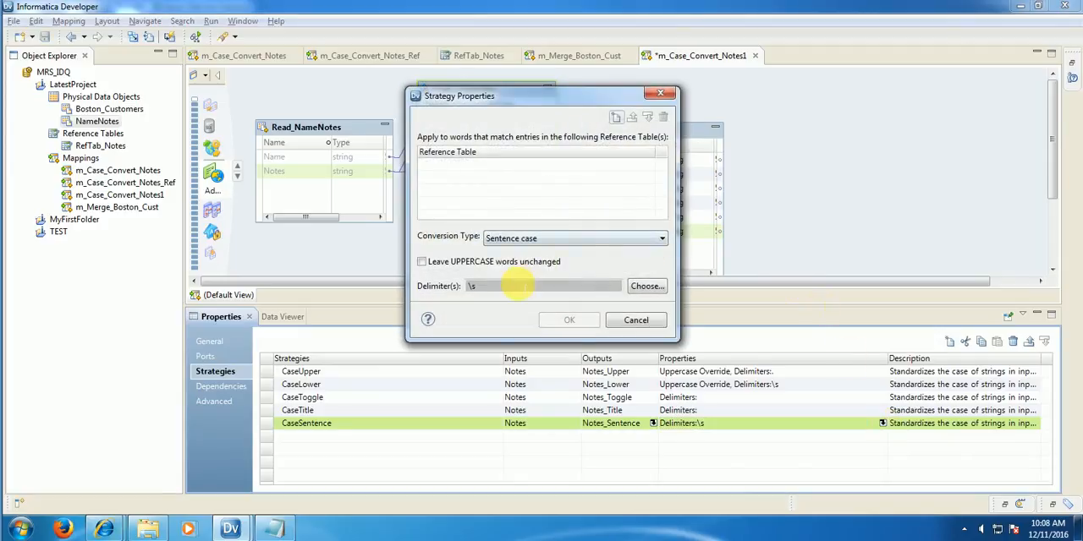
pyautogui.click(644, 286)
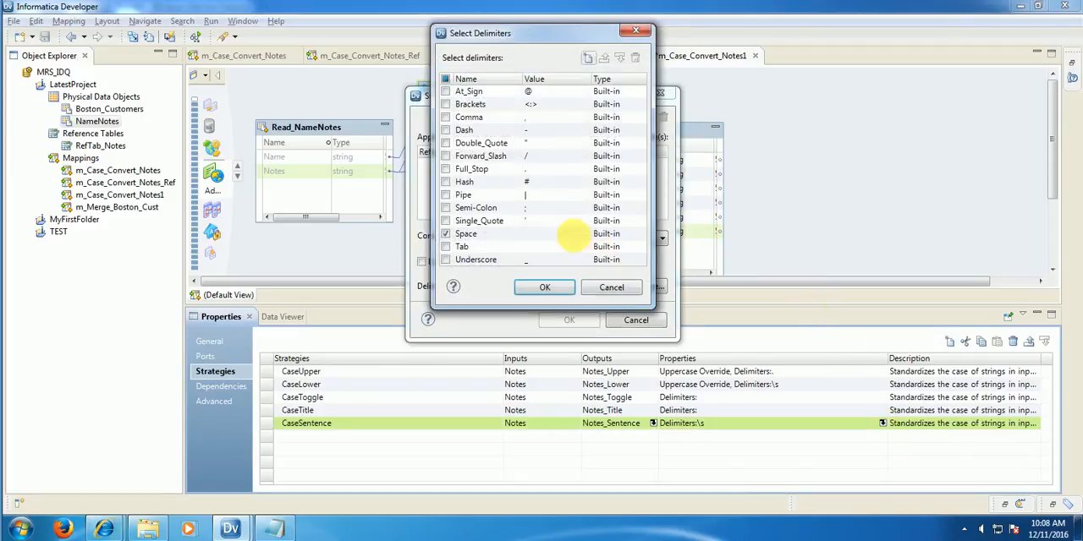
pyautogui.click(446, 234)
pyautogui.click(448, 169)
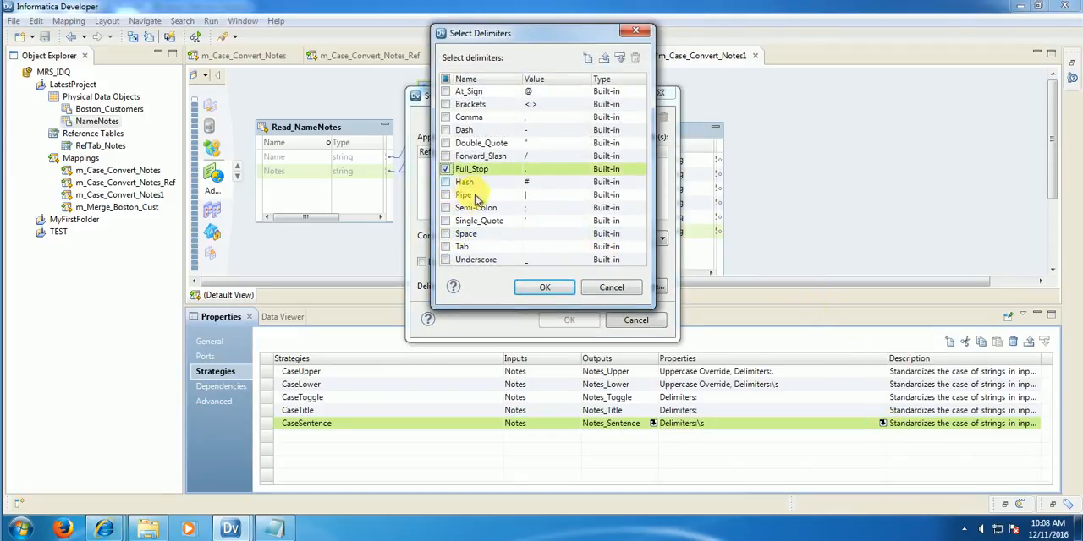
pyautogui.click(545, 288)
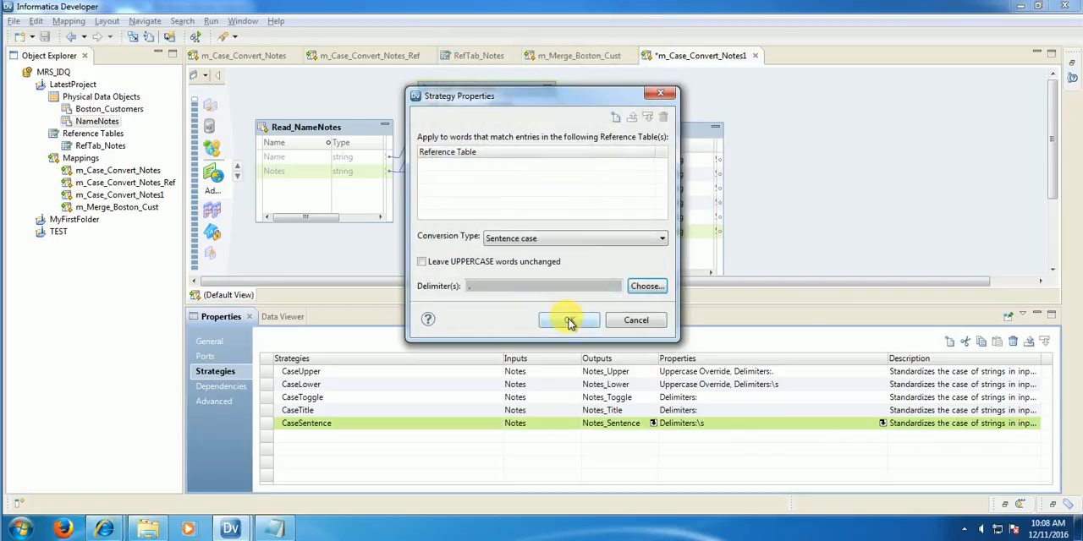
pyautogui.click(569, 320)
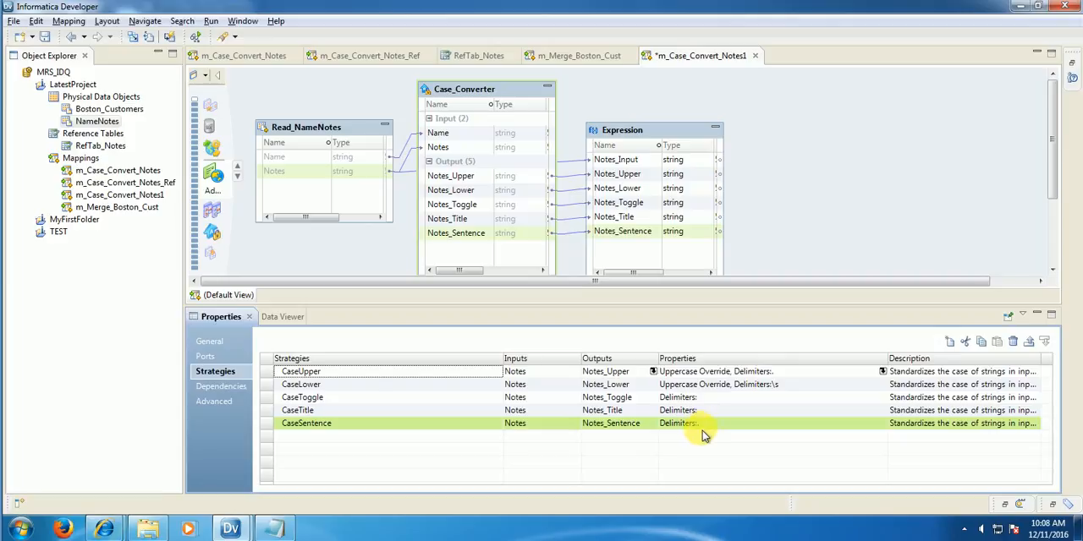
pyautogui.rightClick(674, 141)
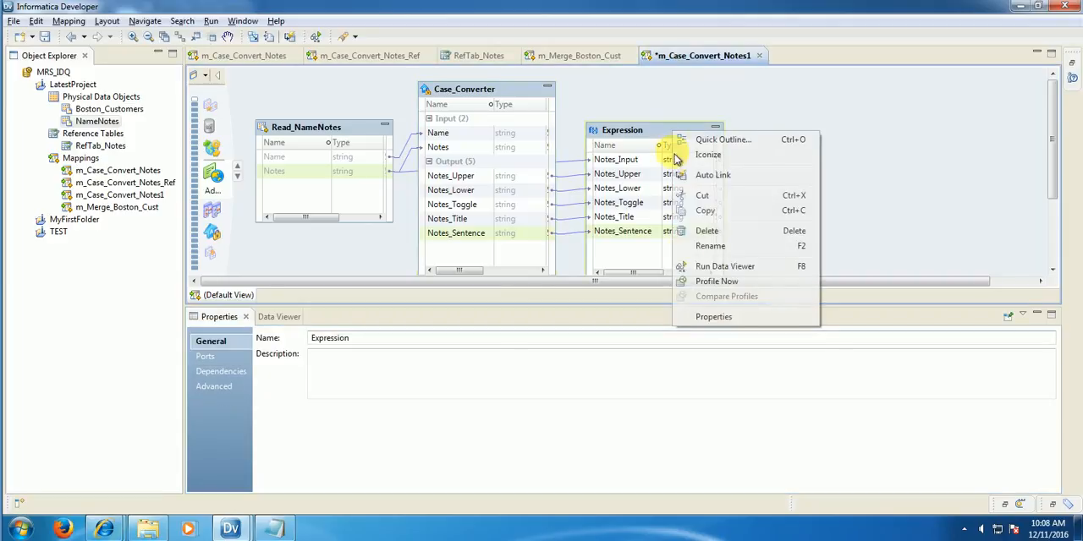
pyautogui.press('Escape')
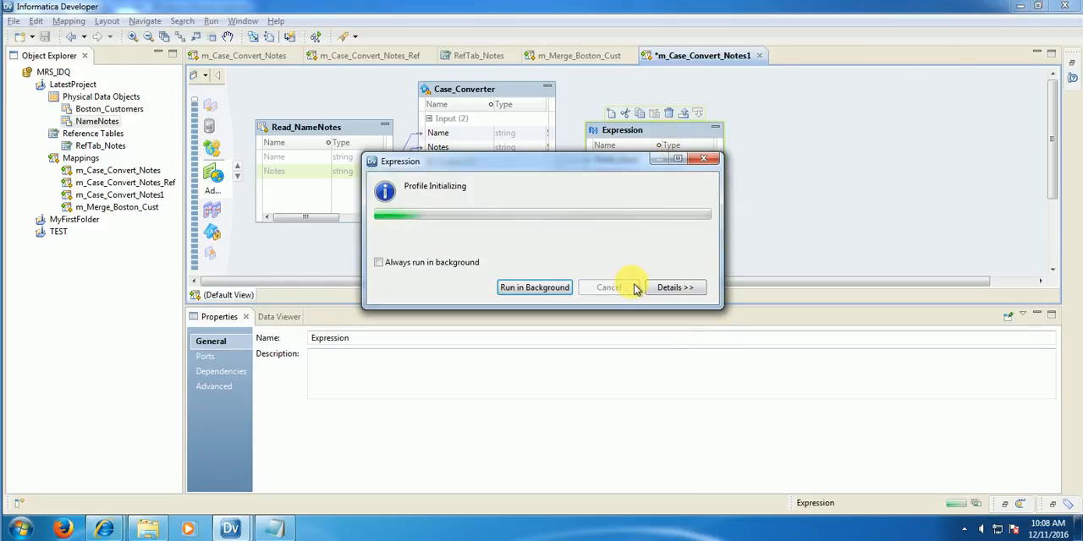
pyautogui.click(624, 286)
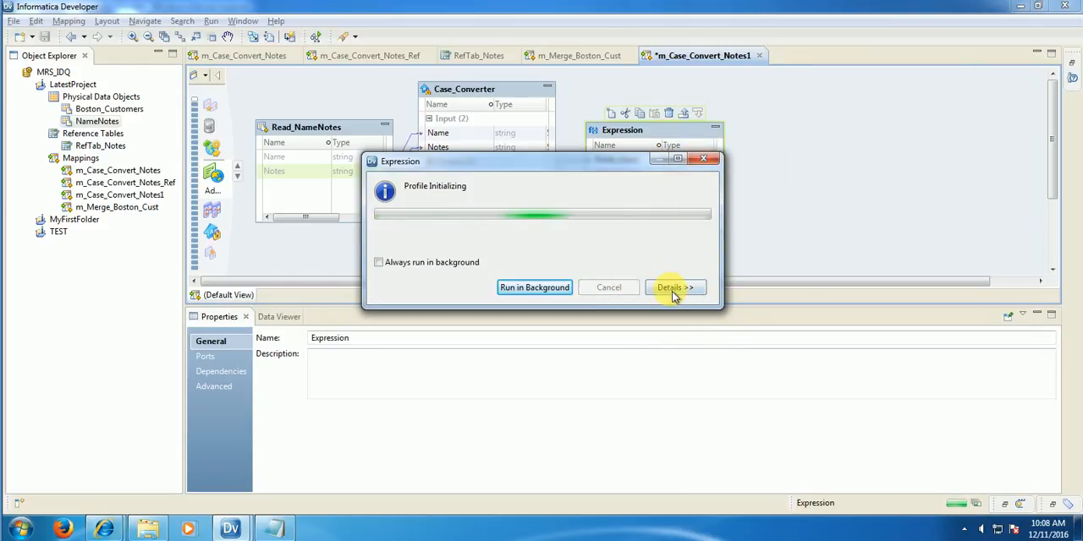
# Step: Preview the Expression's data again and save the m_Case_Convert_Notes1 mapping
pyautogui.rightClick(667, 129)
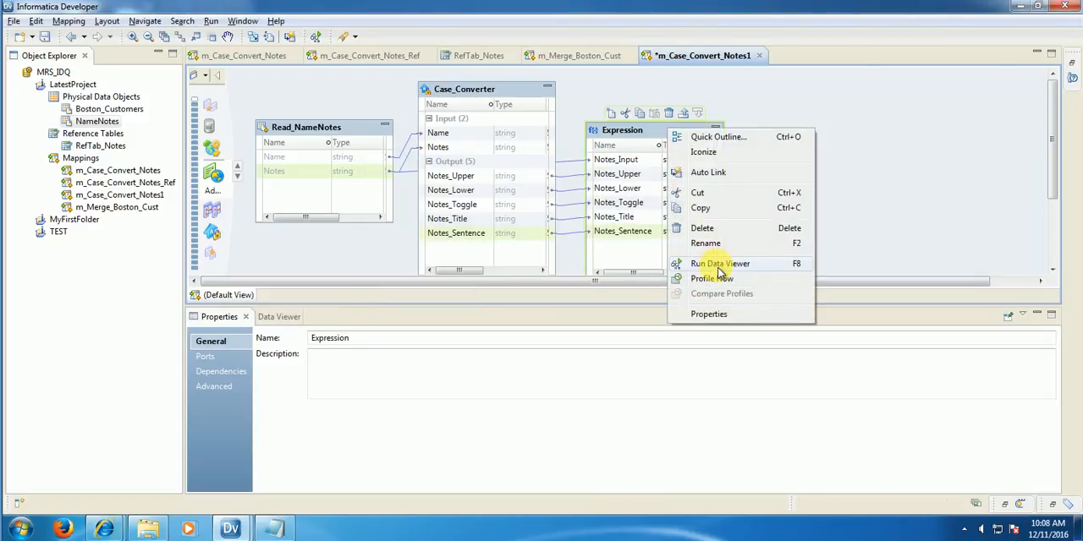
pyautogui.click(764, 265)
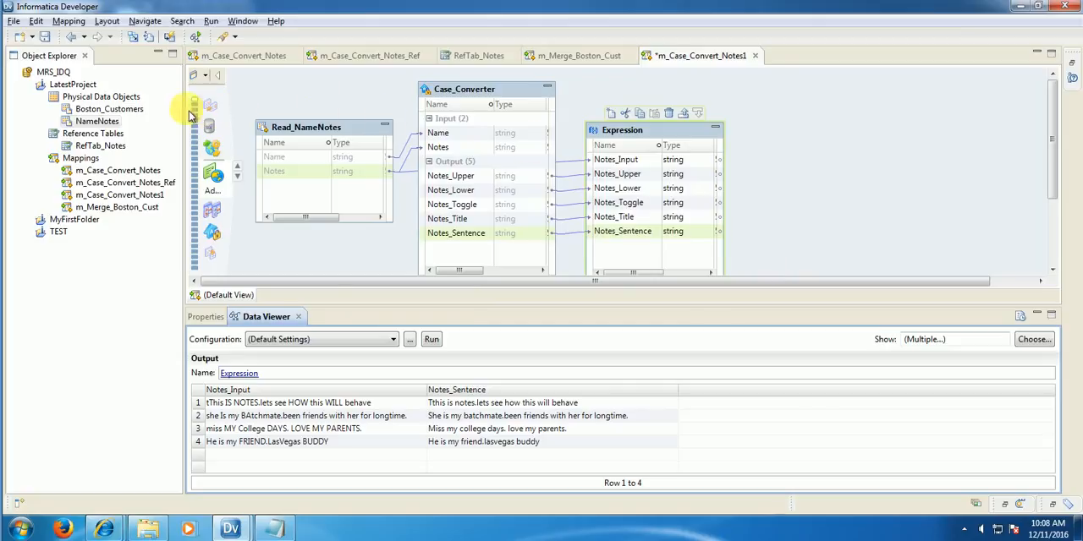
pyautogui.click(45, 37)
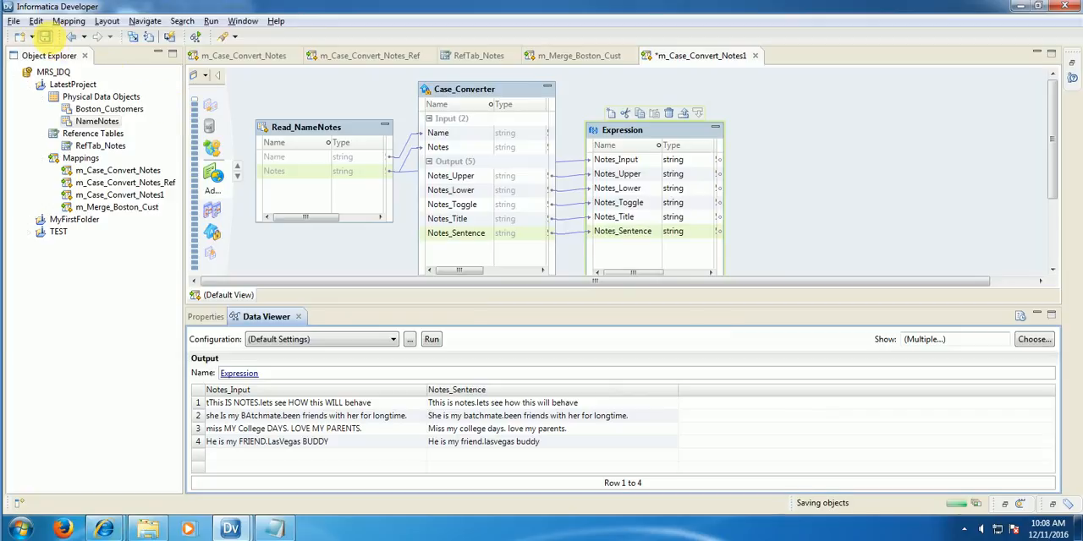
# Step: Review the Case_Converter's strategies with their inputs, outputs and delimiter properties
pyautogui.click(482, 93)
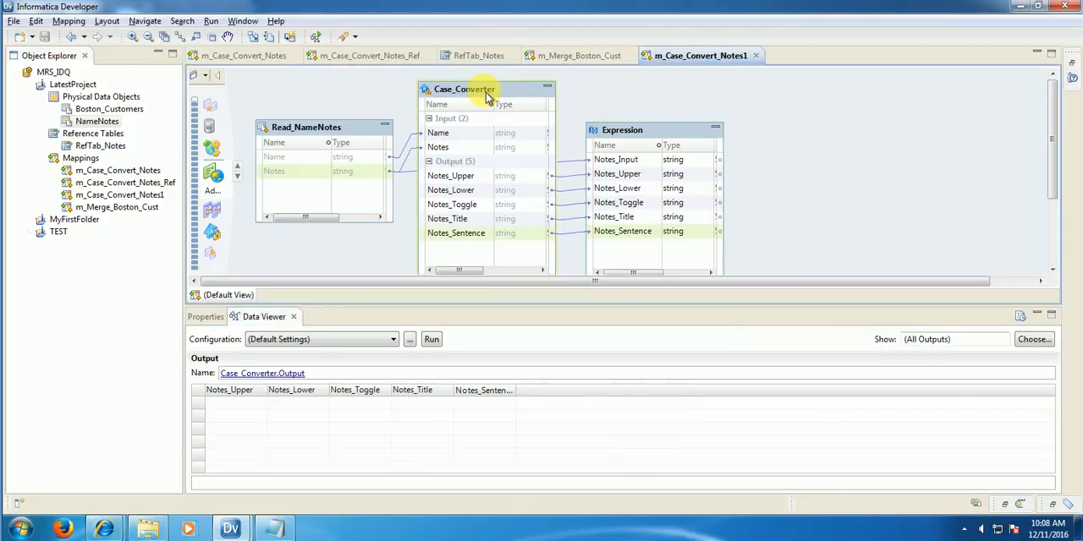
pyautogui.click(214, 317)
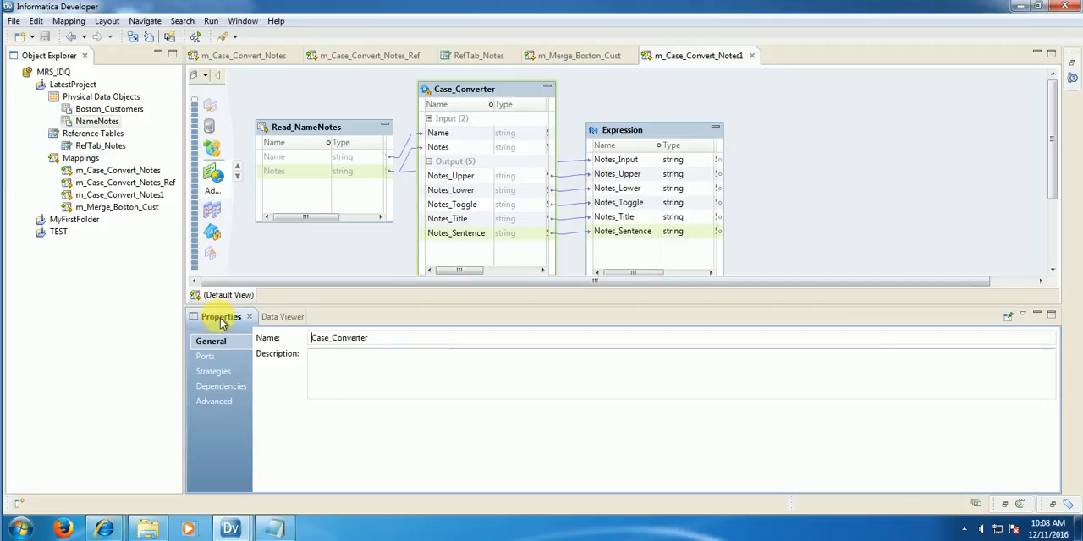
pyautogui.click(216, 371)
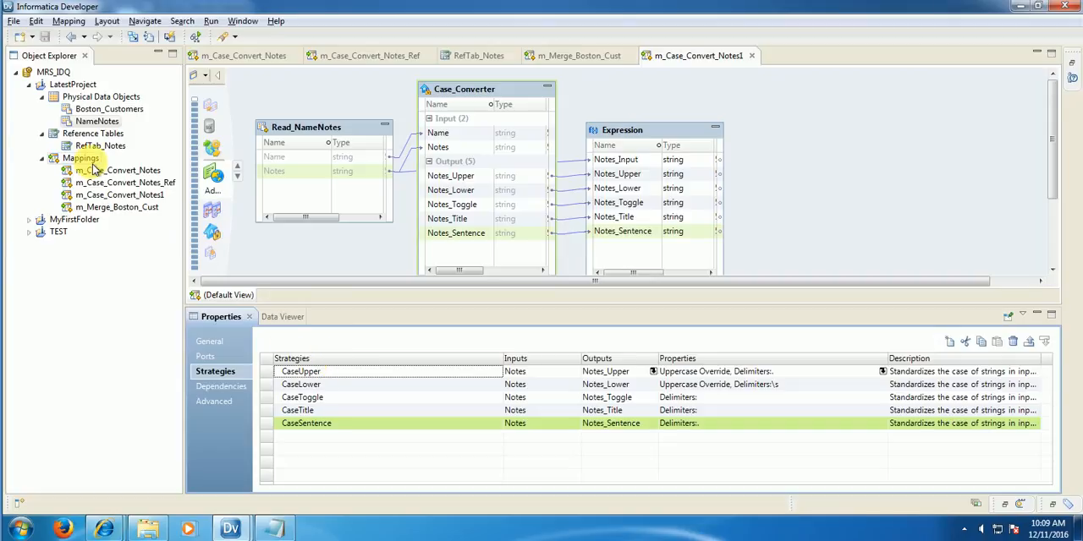
pyautogui.click(201, 77)
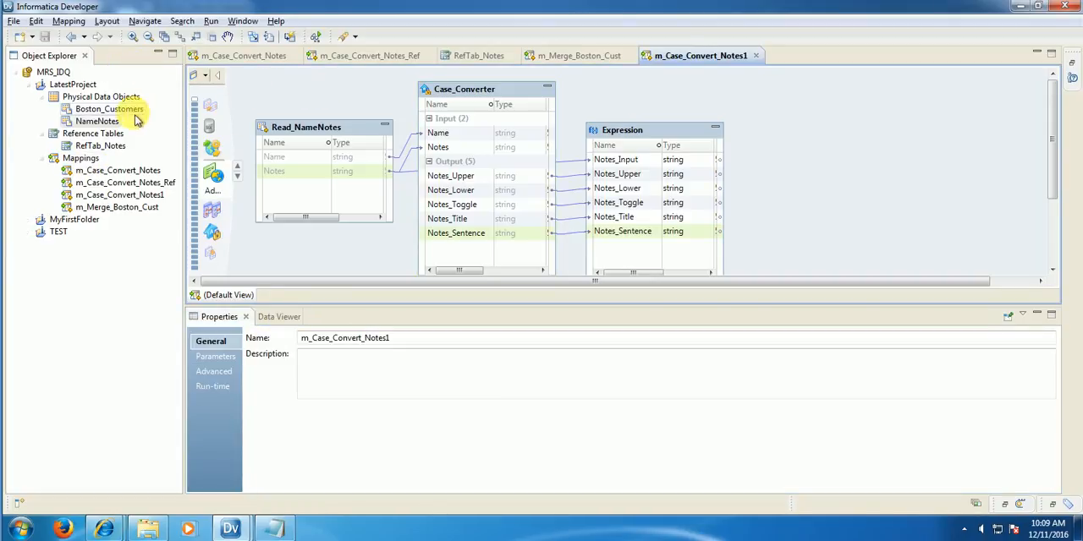
# Step: Create a new mapping named m_Case_Convert_Notes1_Ref in LatestProject
pyautogui.rightClick(84, 160)
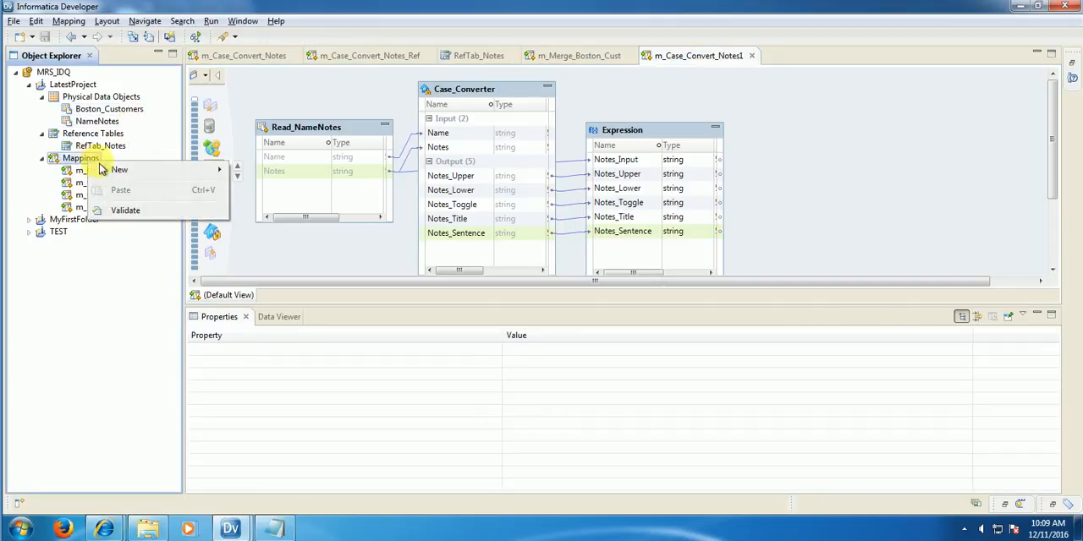
pyautogui.moveTo(116, 169)
pyautogui.click(264, 190)
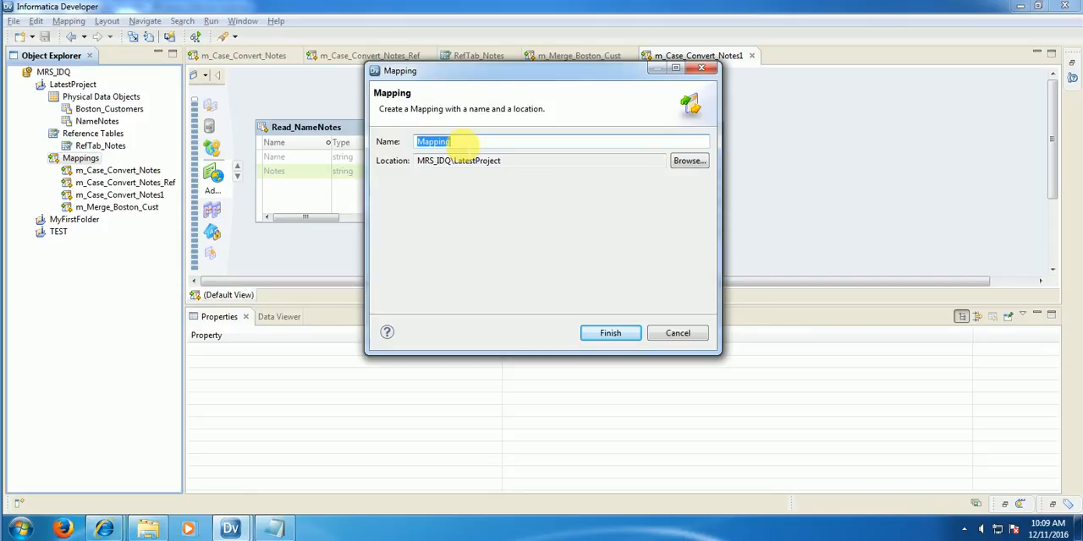
pyautogui.write('m_')
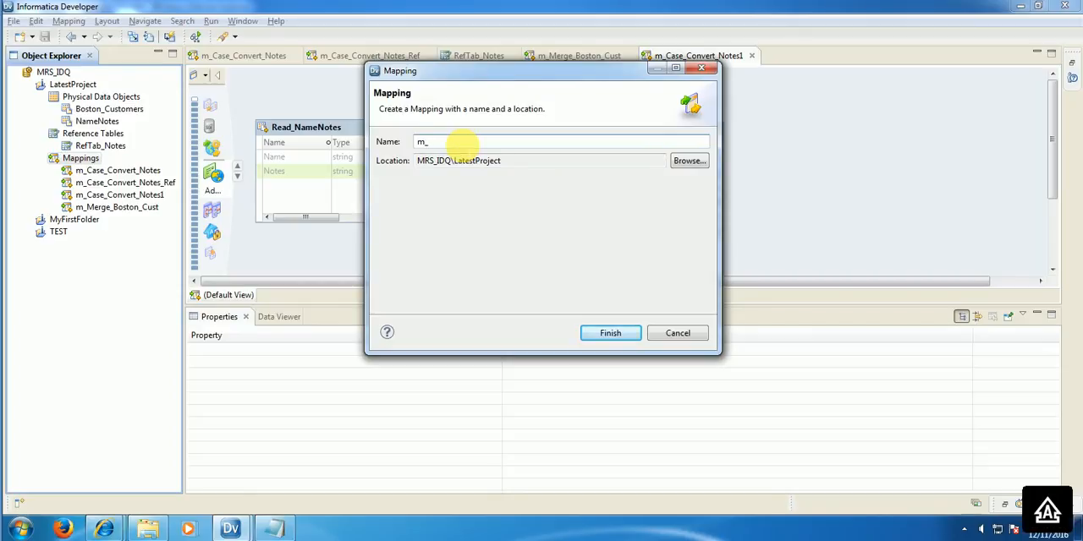
pyautogui.write('Case_Convert_Notes1')
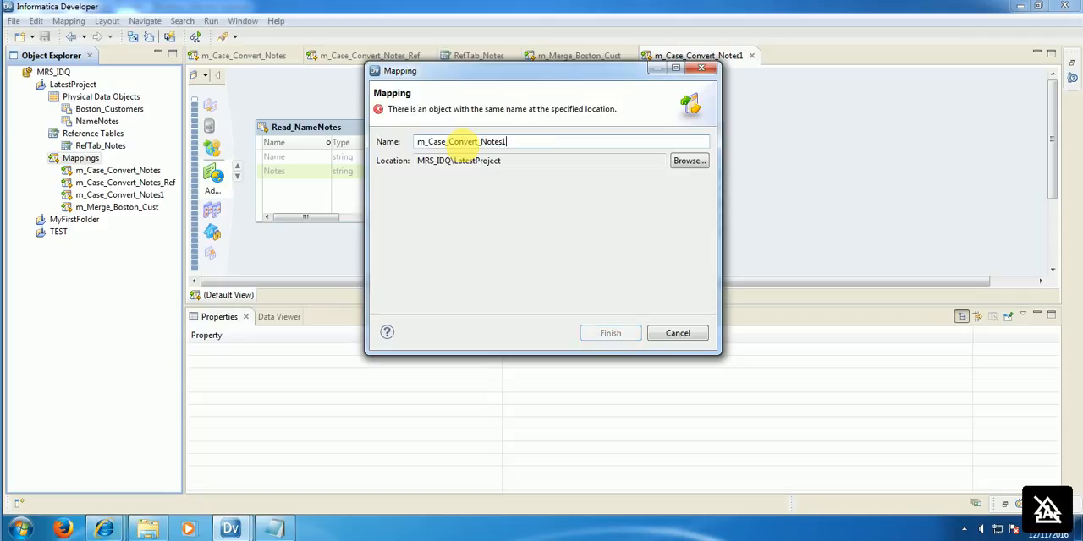
pyautogui.write('_Re')
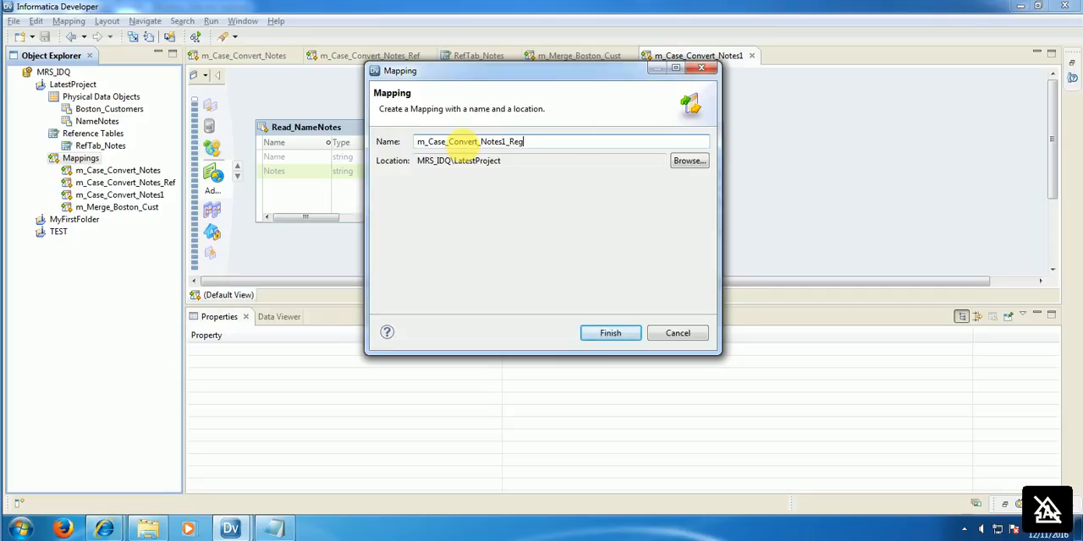
pyautogui.write('g')
pyautogui.press('BackSpace')
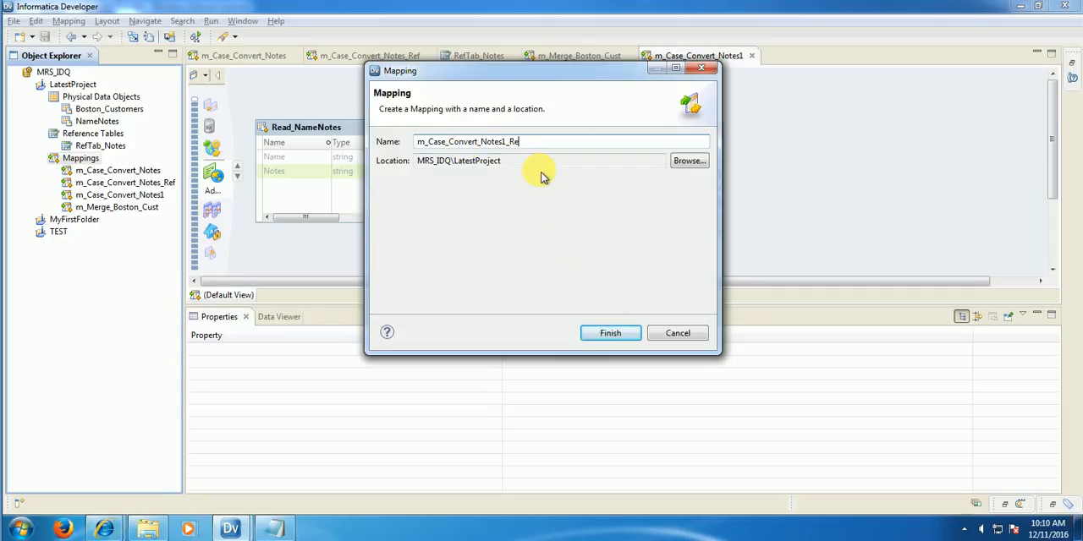
pyautogui.write('f')
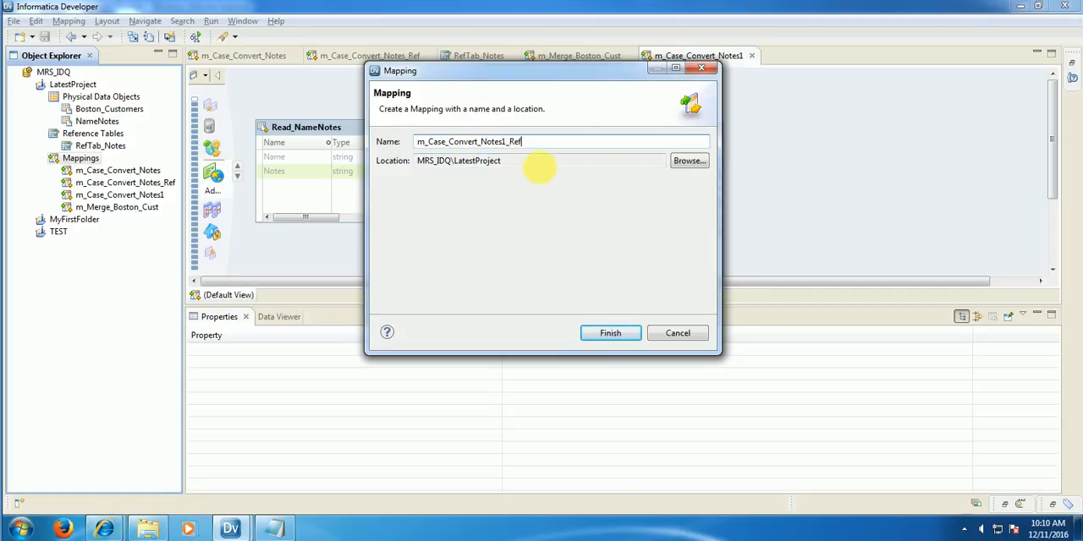
pyautogui.click(620, 335)
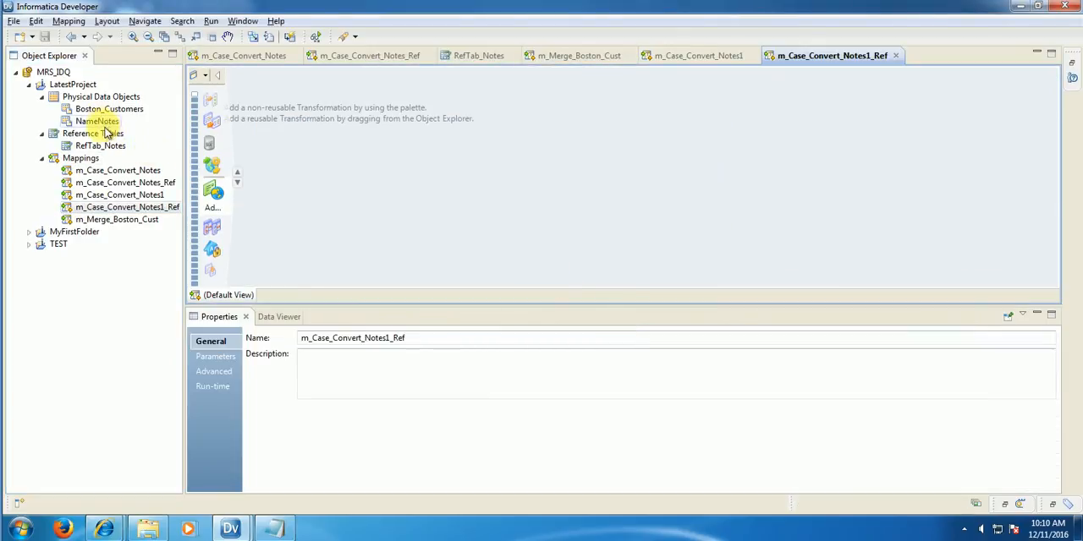
# Step: Add NameNotes to the new mapping as an independent Read data object and position it on the canvas
pyautogui.moveTo(101, 123); pyautogui.dragTo(351, 126)
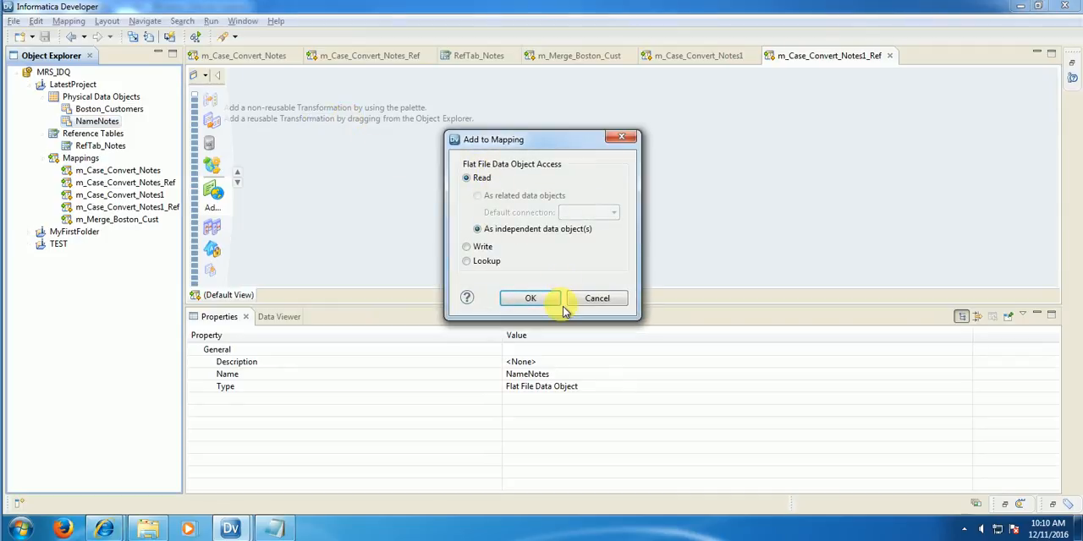
pyautogui.click(551, 304)
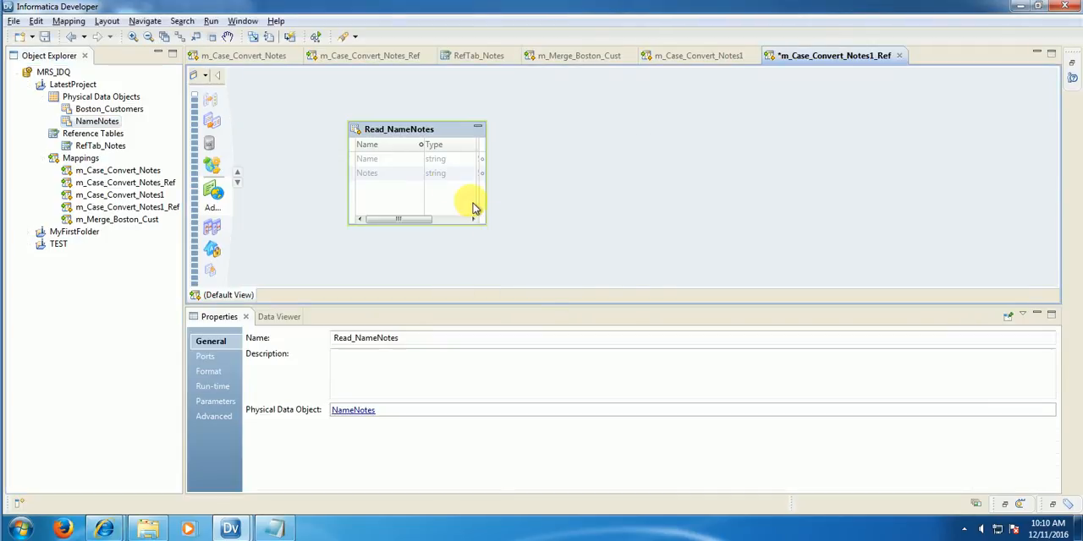
pyautogui.moveTo(415, 138); pyautogui.dragTo(361, 132)
# Step: Add a Case Converter transformation beside Read_NameNotes and link the Notes port to it as an input
pyautogui.rightClick(522, 136)
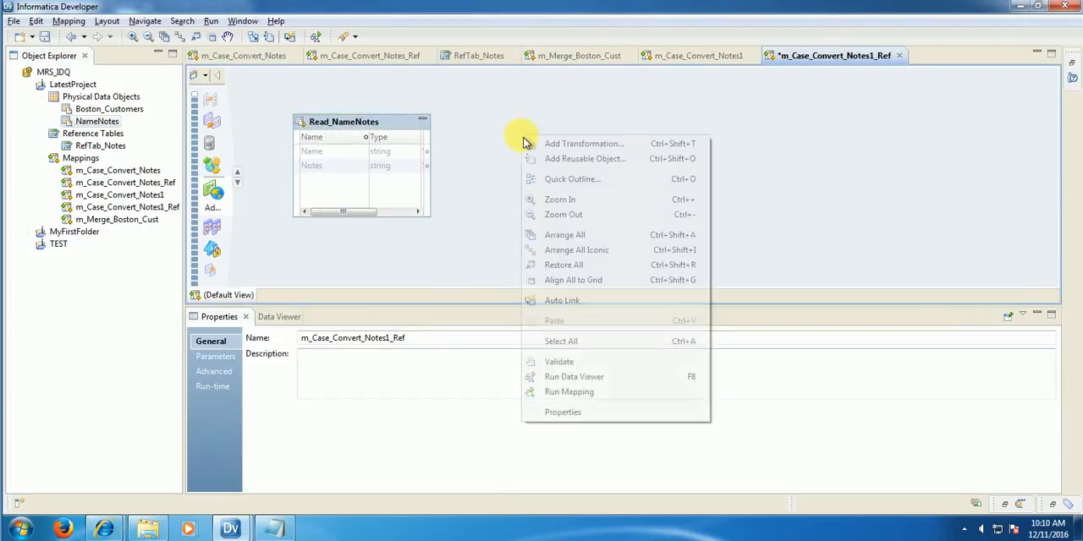
pyautogui.click(617, 146)
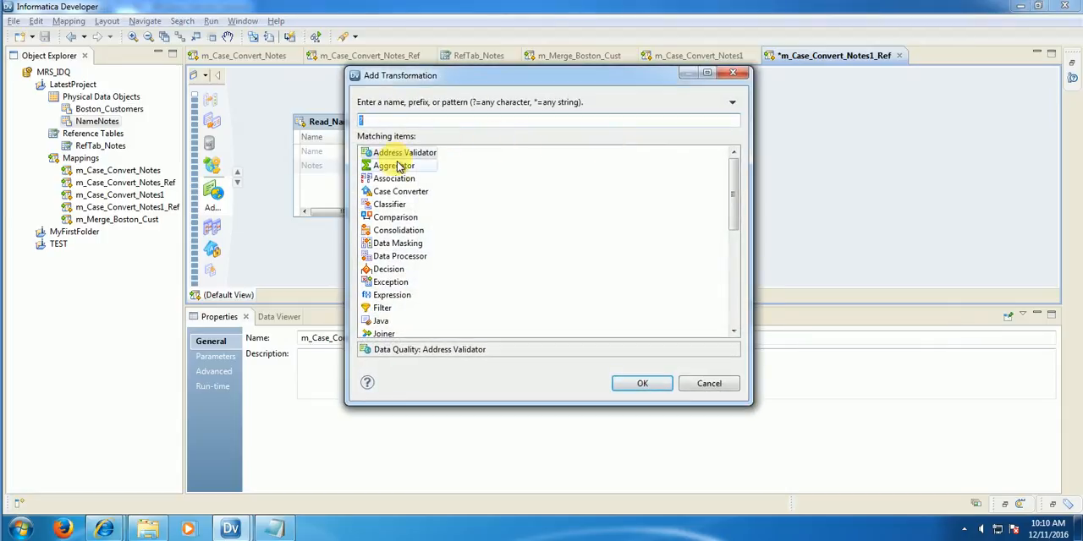
pyautogui.click(406, 192)
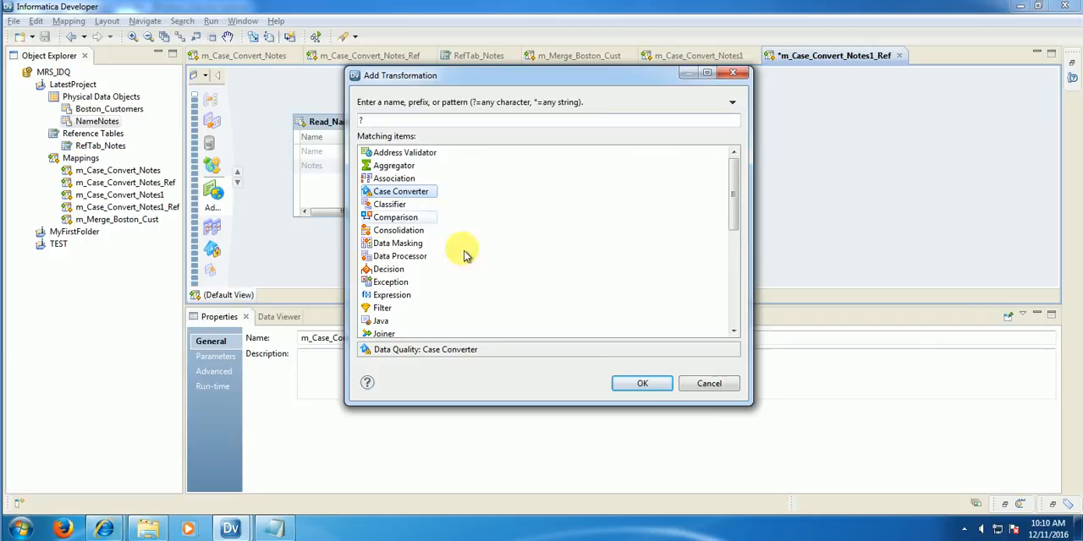
pyautogui.click(645, 386)
pyautogui.moveTo(670, 158); pyautogui.dragTo(511, 121)
pyautogui.moveTo(330, 167); pyautogui.dragTo(504, 162)
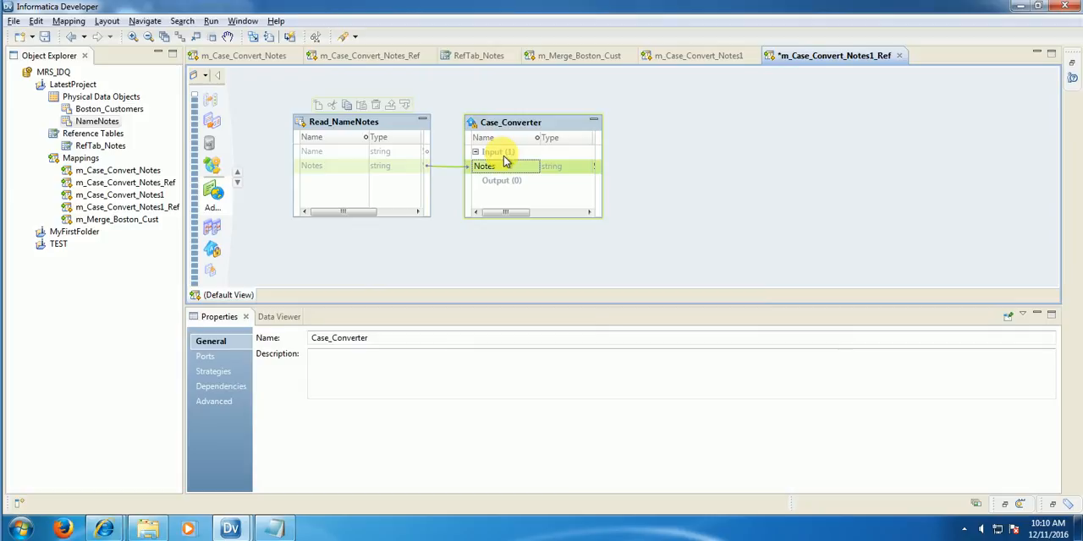
# Step: Add an Expression transformation to the mapping and position it beside Case_Converter
pyautogui.rightClick(671, 150)
pyautogui.click(699, 152)
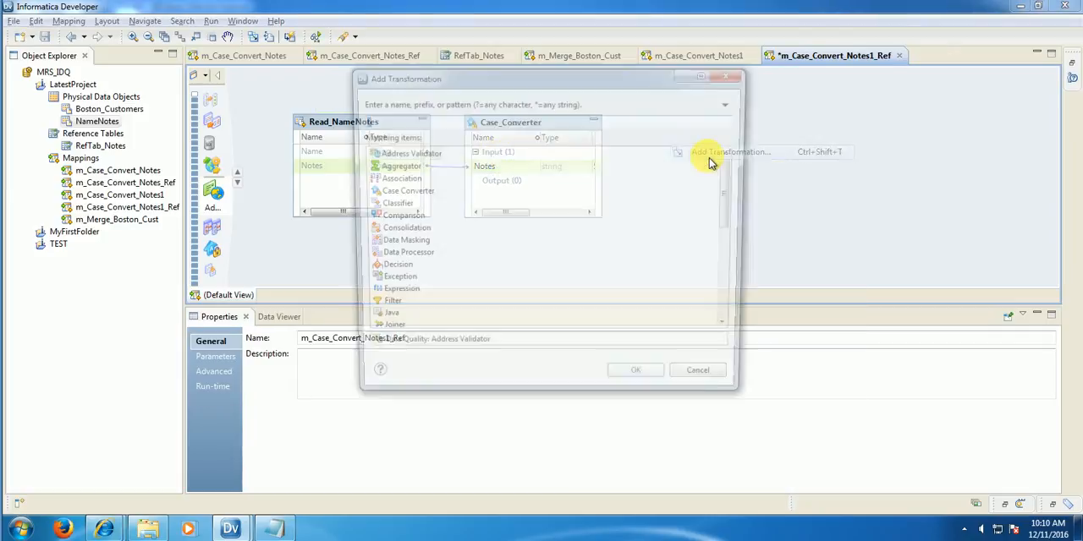
pyautogui.write('exp')
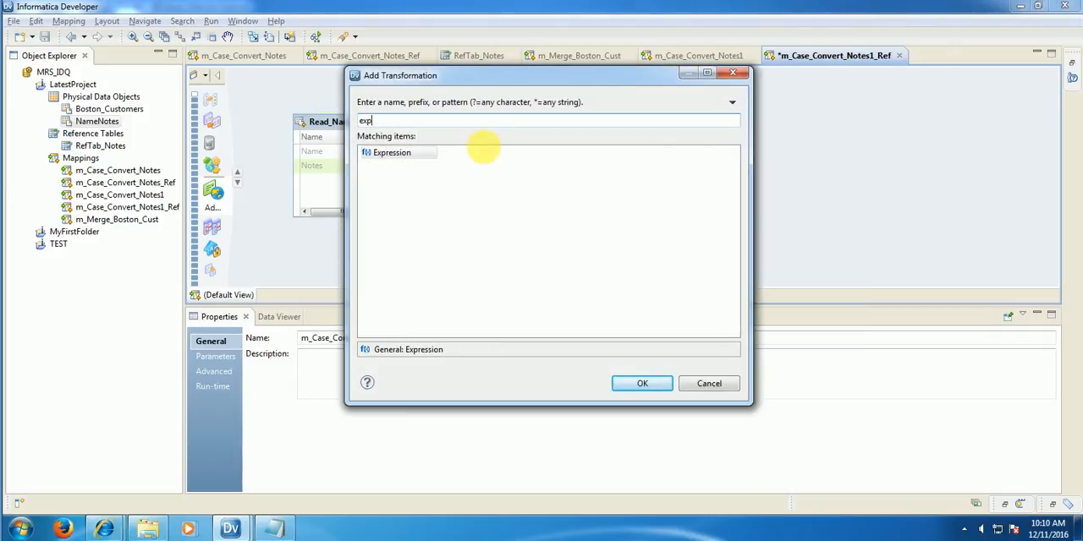
pyautogui.click(642, 383)
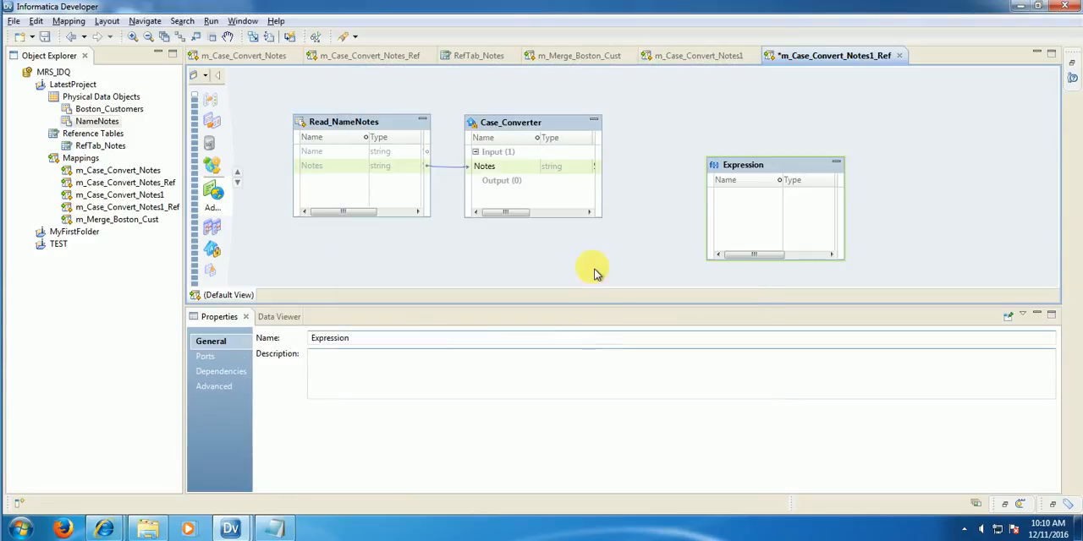
pyautogui.moveTo(784, 173); pyautogui.dragTo(703, 127)
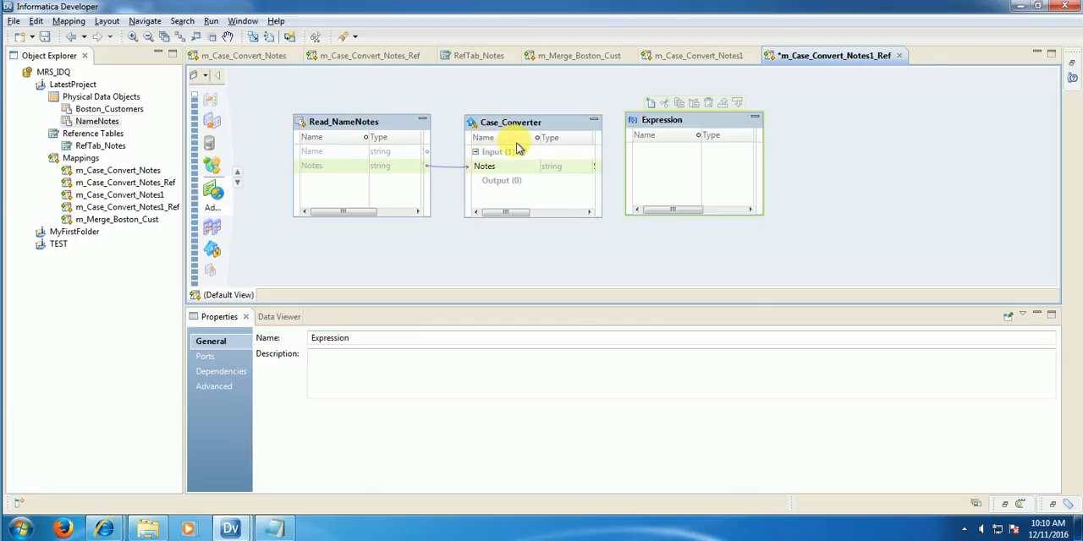
# Step: Open the RefTab_Notes data and examine it alongside NameNotes.txt in Notepad, focusing on the first record's opening word
pyautogui.click(461, 62)
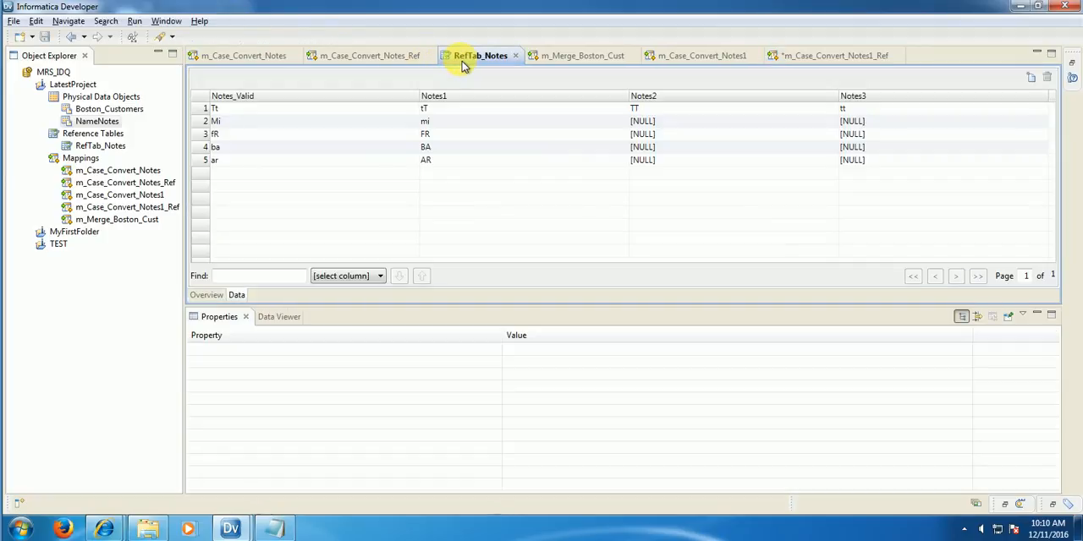
pyautogui.click(273, 529)
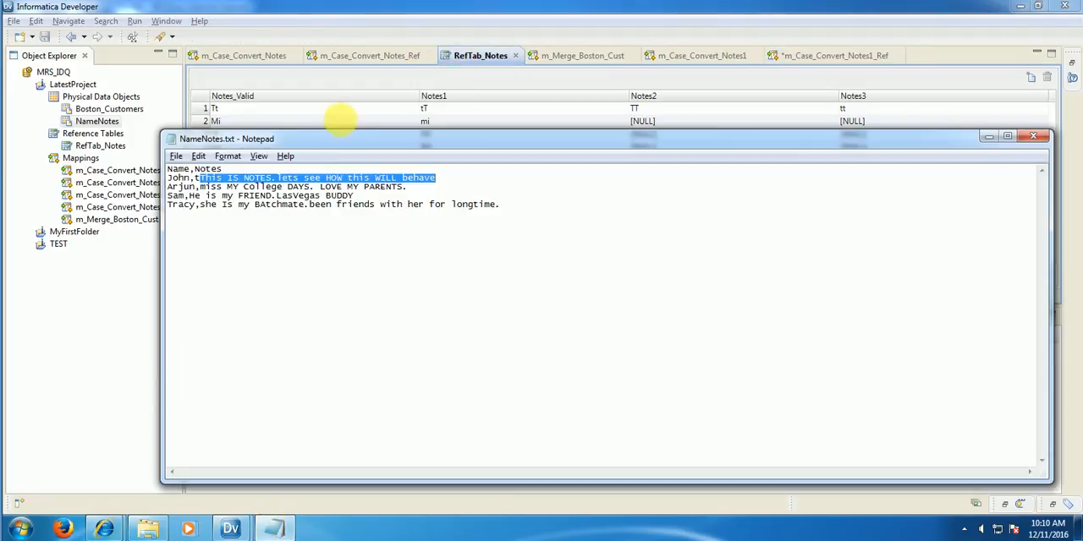
pyautogui.moveTo(338, 138); pyautogui.dragTo(370, 188)
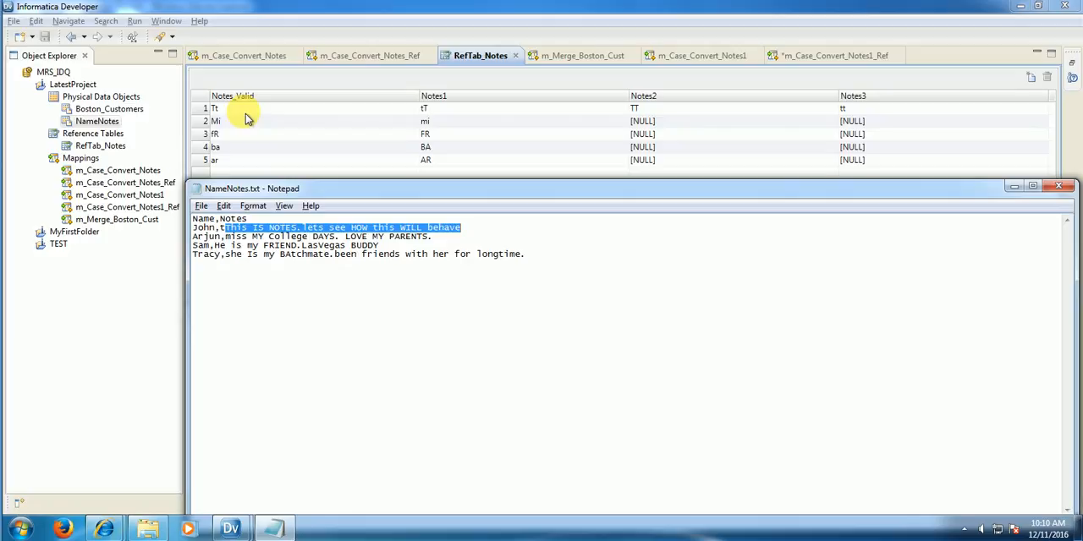
pyautogui.click(222, 227)
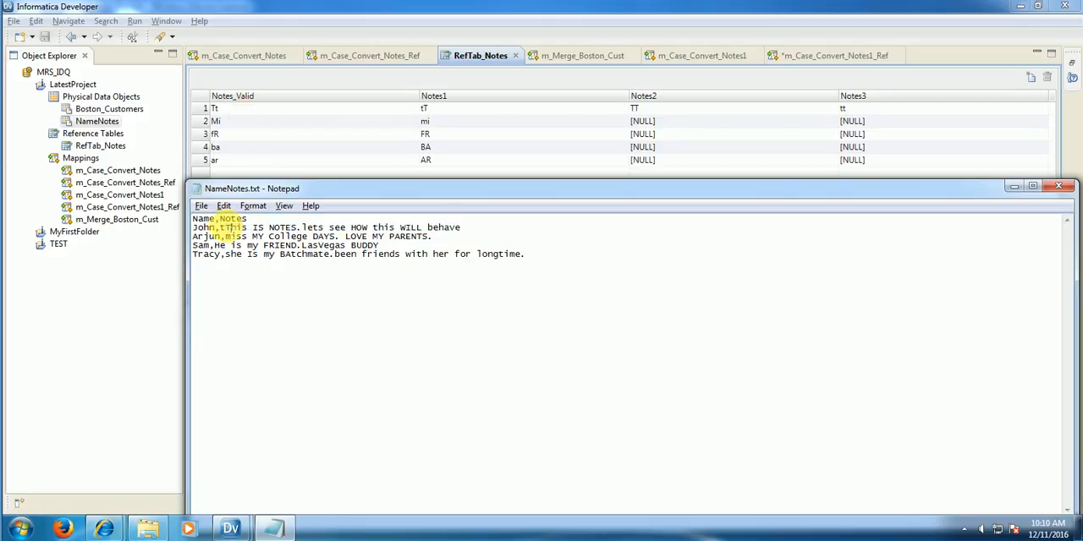
pyautogui.doubleClick(222, 228)
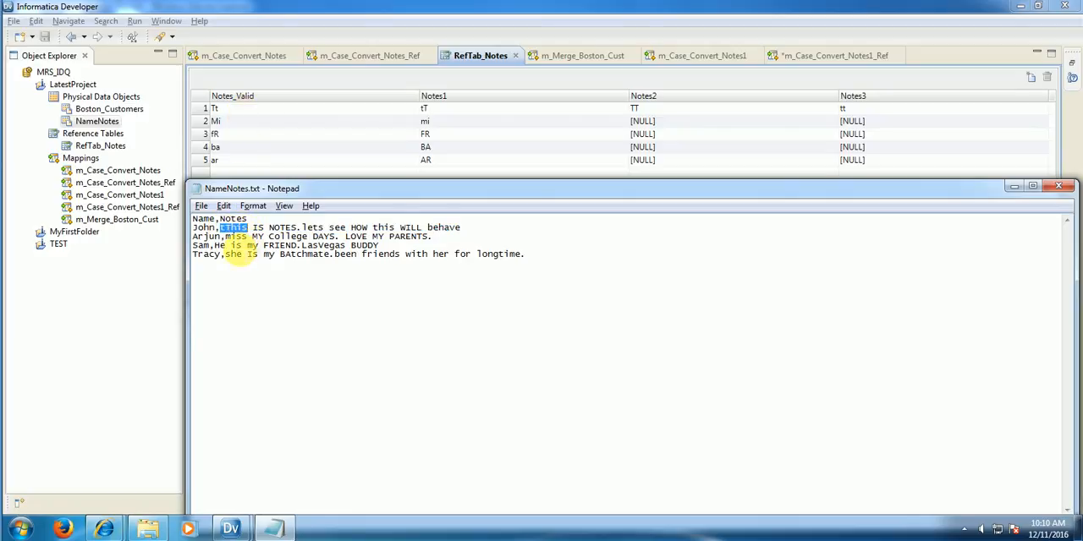
pyautogui.doubleClick(203, 219)
pyautogui.click(220, 227)
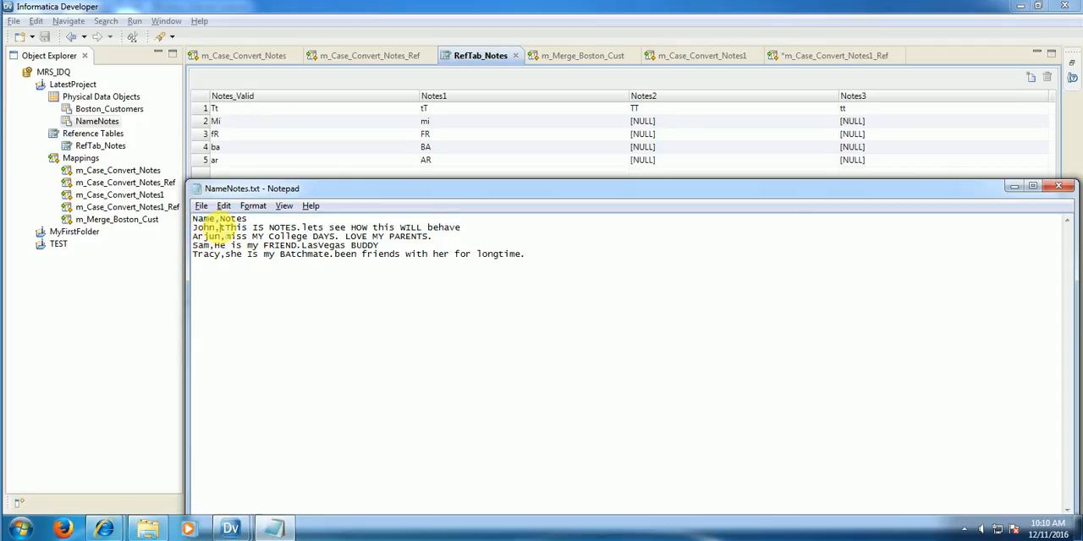
pyautogui.moveTo(221, 219); pyautogui.dragTo(259, 226)
pyautogui.click(256, 219)
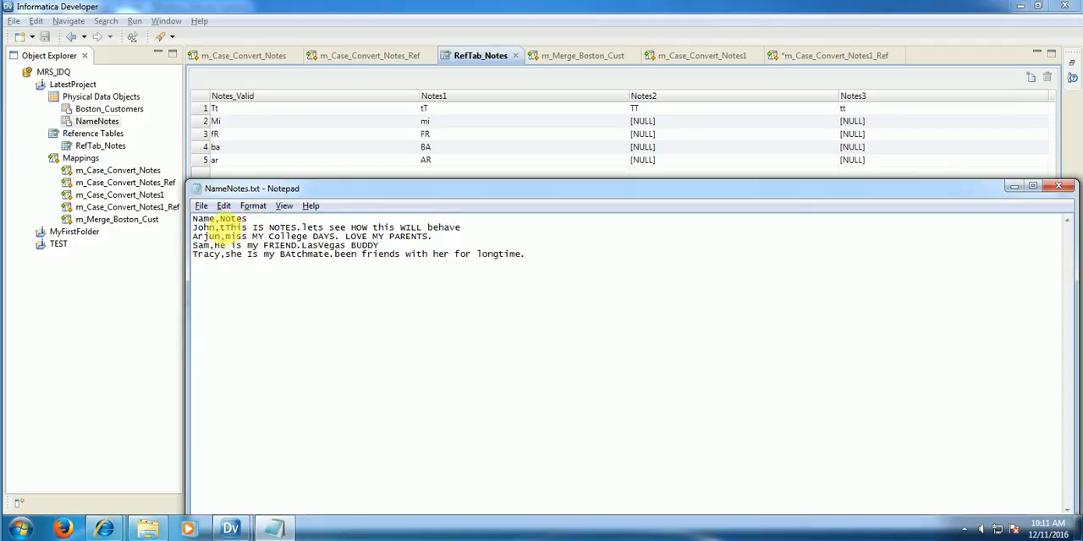
pyautogui.doubleClick(234, 228)
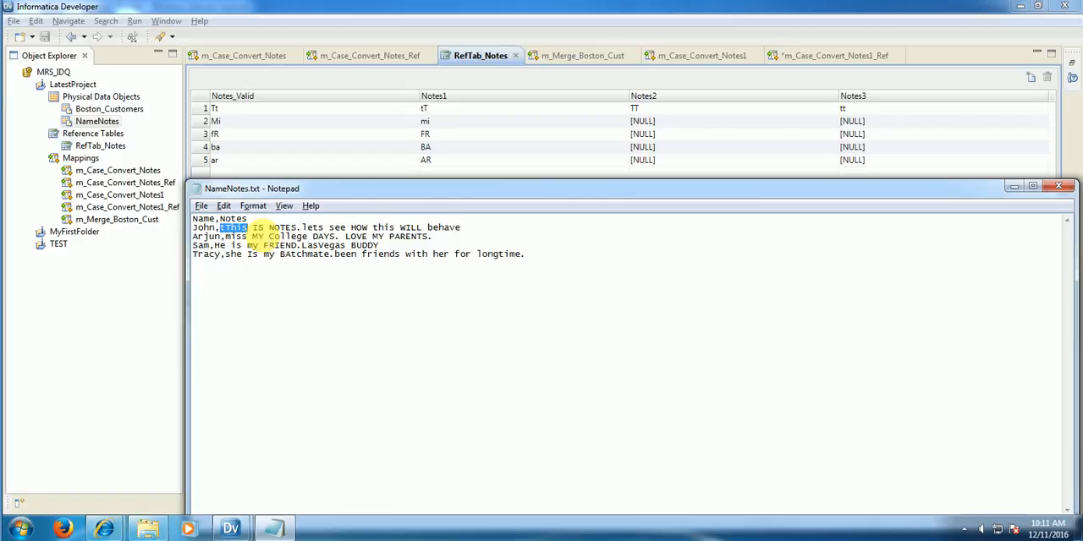
# Step: Compare the Notes_Valid and Notes1 letter pairs in RefTab_Notes with the matching letters in the NameNotes.txt records
pyautogui.click(433, 121)
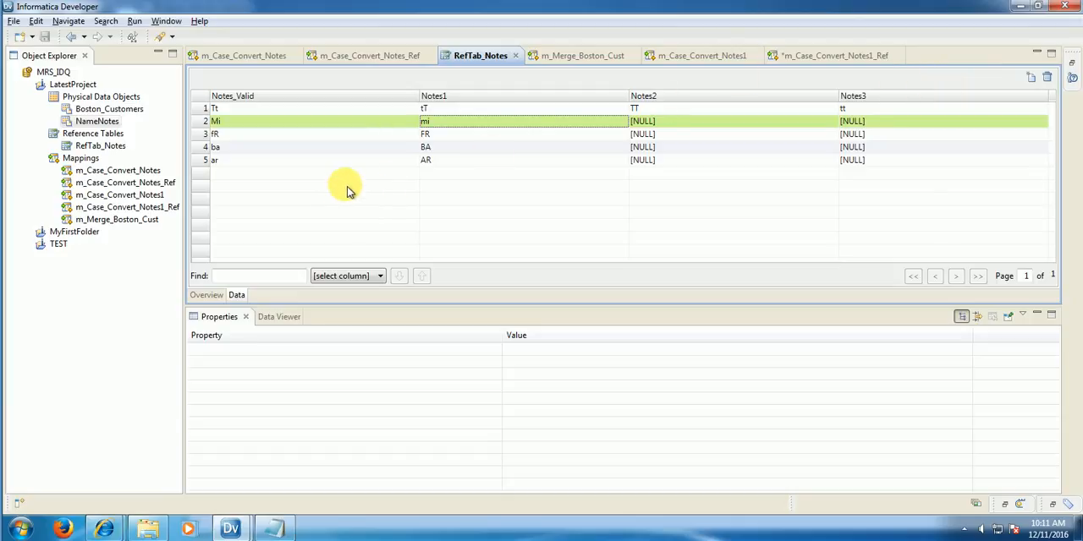
pyautogui.click(232, 126)
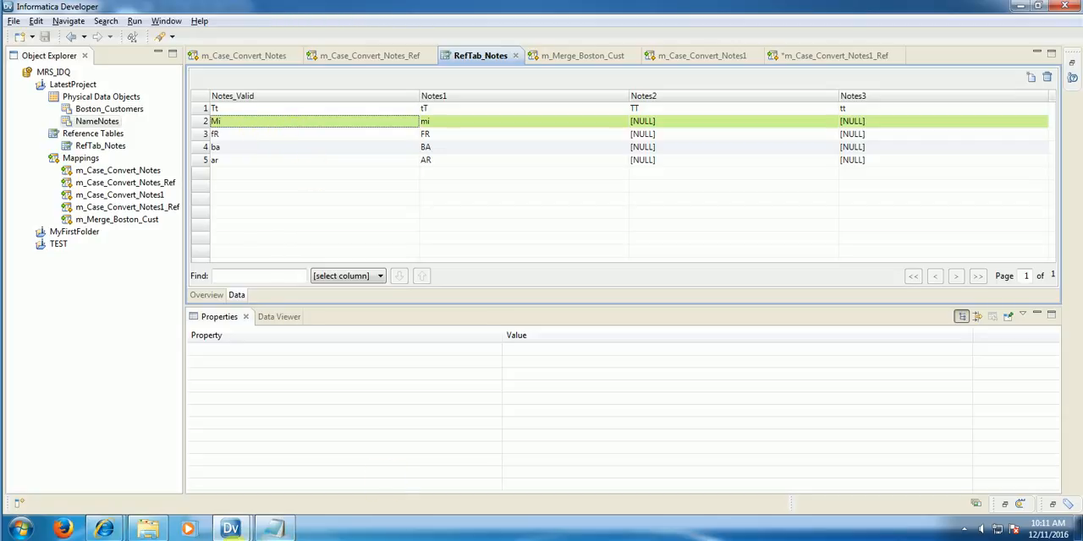
pyautogui.moveTo(274, 529)
pyautogui.click(275, 438)
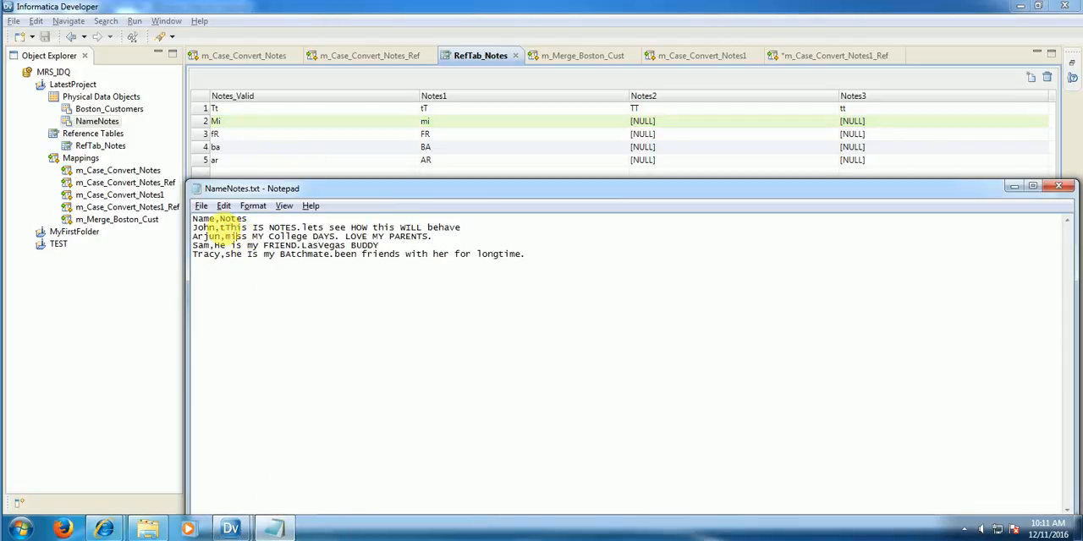
pyautogui.moveTo(219, 228); pyautogui.dragTo(230, 227)
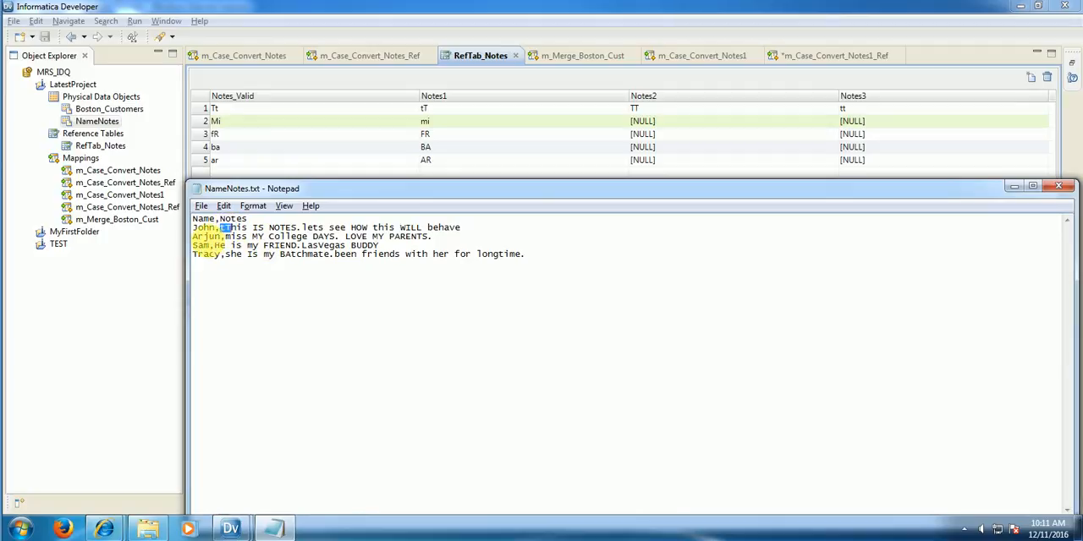
pyautogui.moveTo(225, 237); pyautogui.dragTo(238, 237)
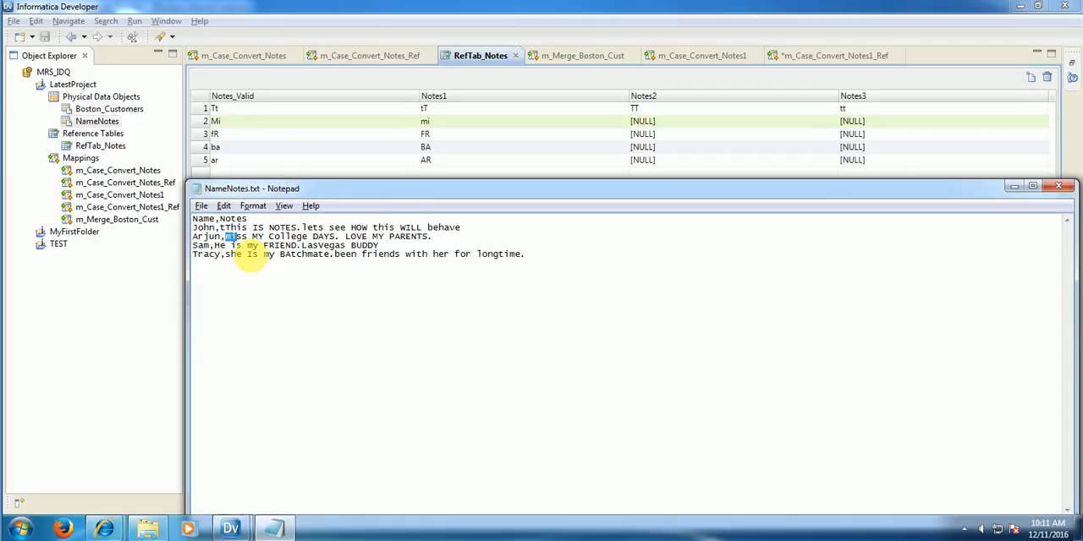
pyautogui.doubleClick(273, 245)
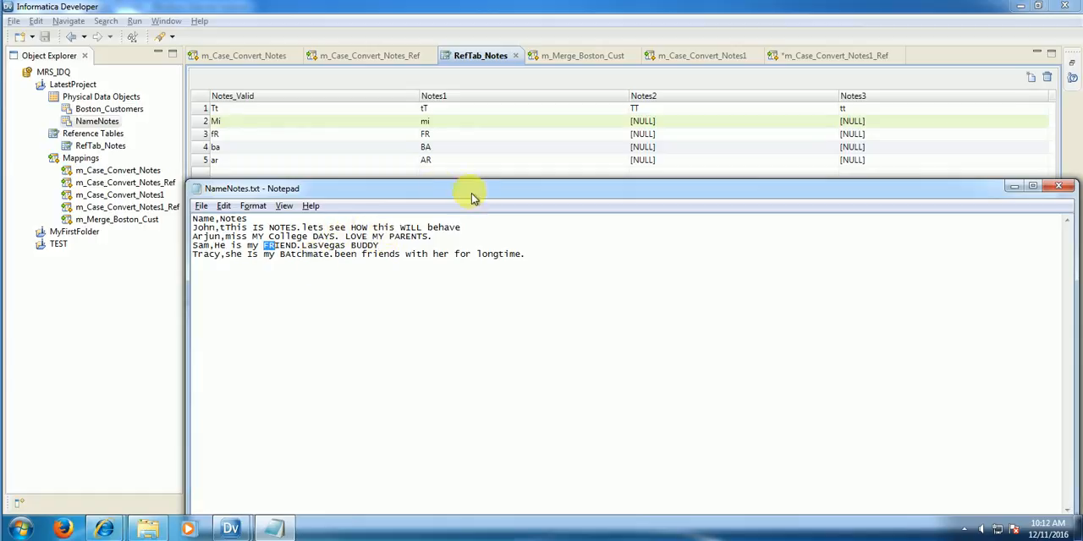
pyautogui.click(428, 163)
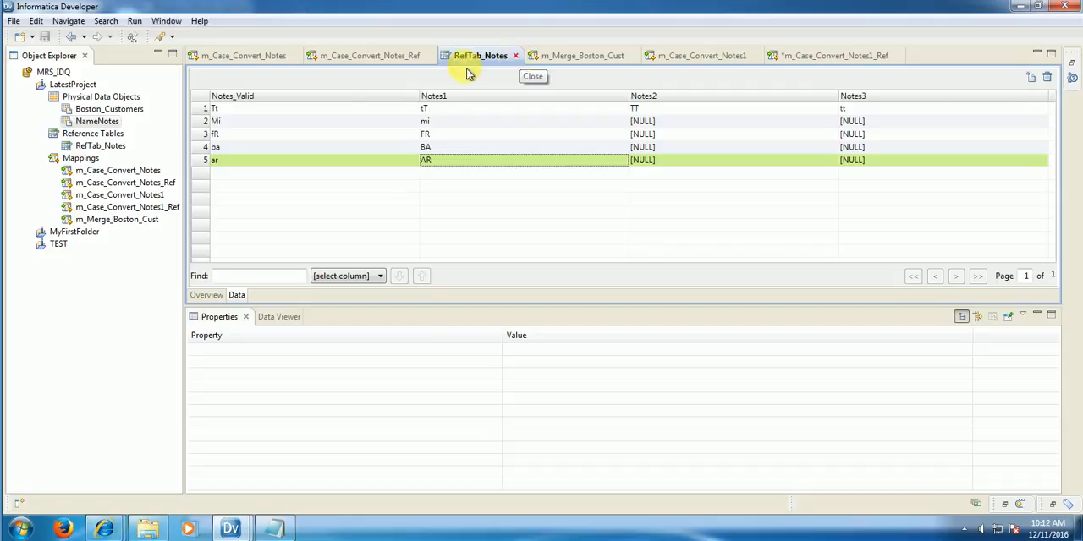
# Step: Start a new empty reference table named abc in LatestProject and proceed to its column definitions
pyautogui.rightClick(94, 86)
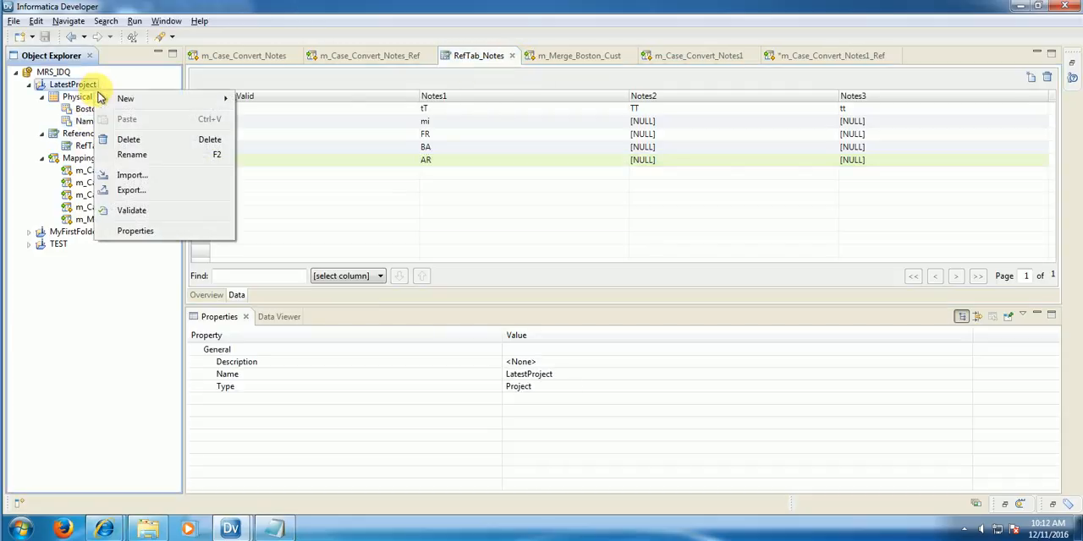
pyautogui.moveTo(126, 98)
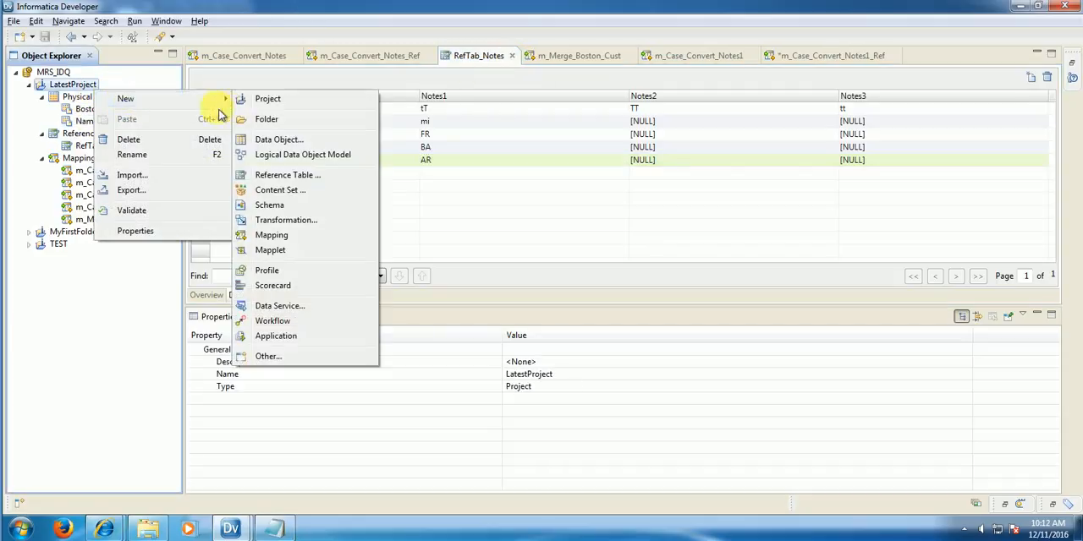
pyautogui.click(296, 177)
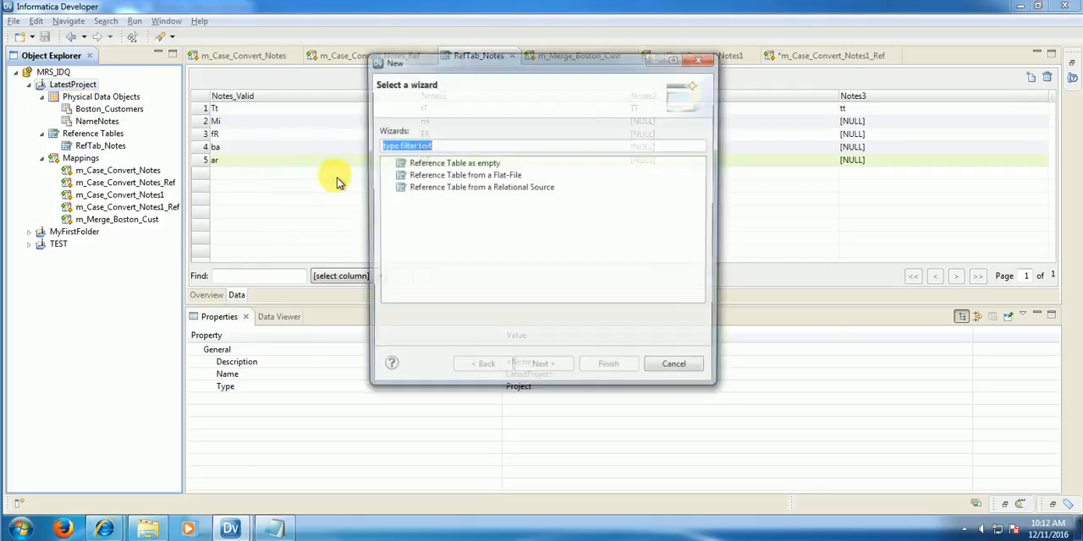
pyautogui.click(445, 165)
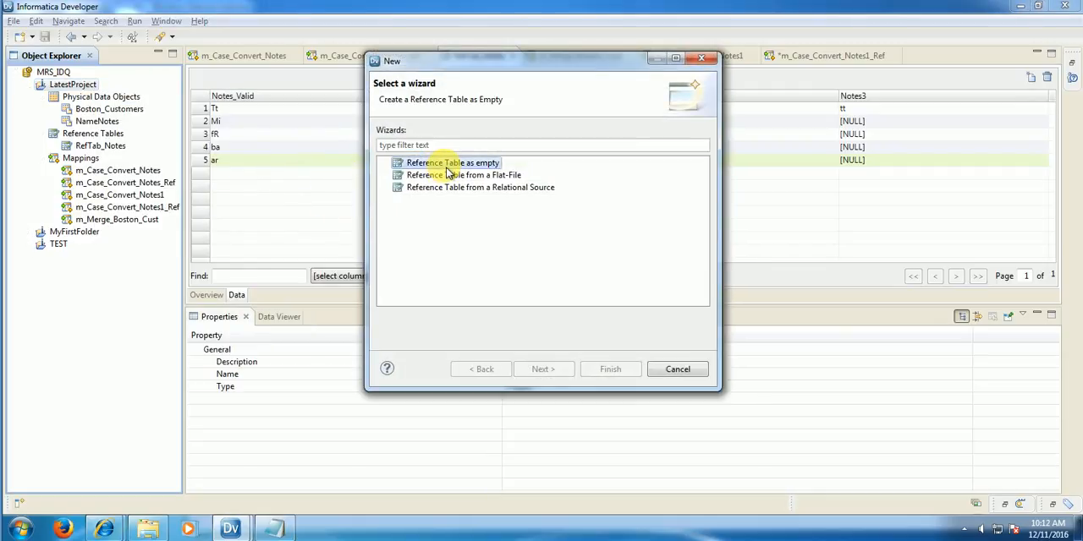
pyautogui.click(483, 175)
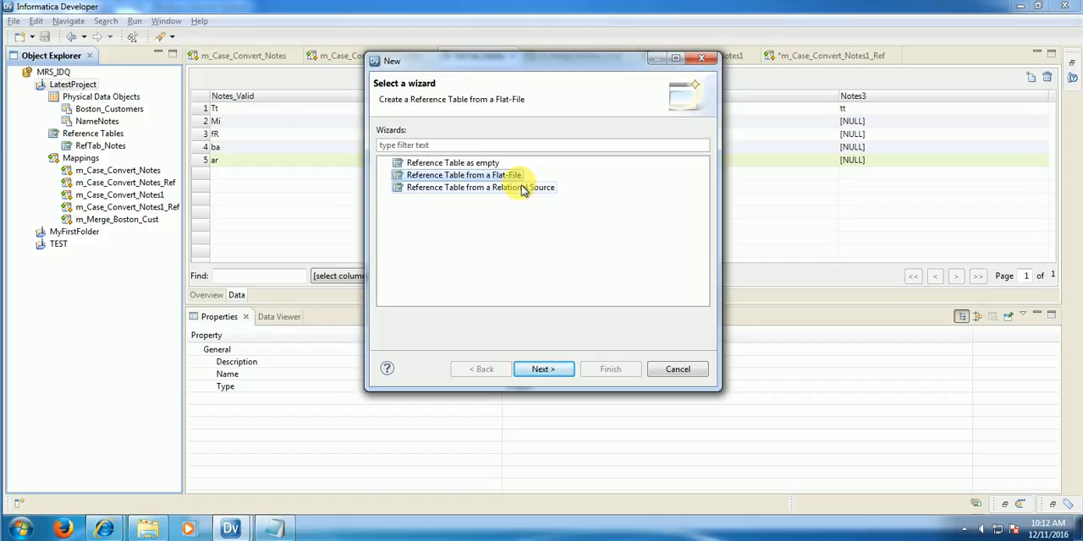
pyautogui.click(479, 165)
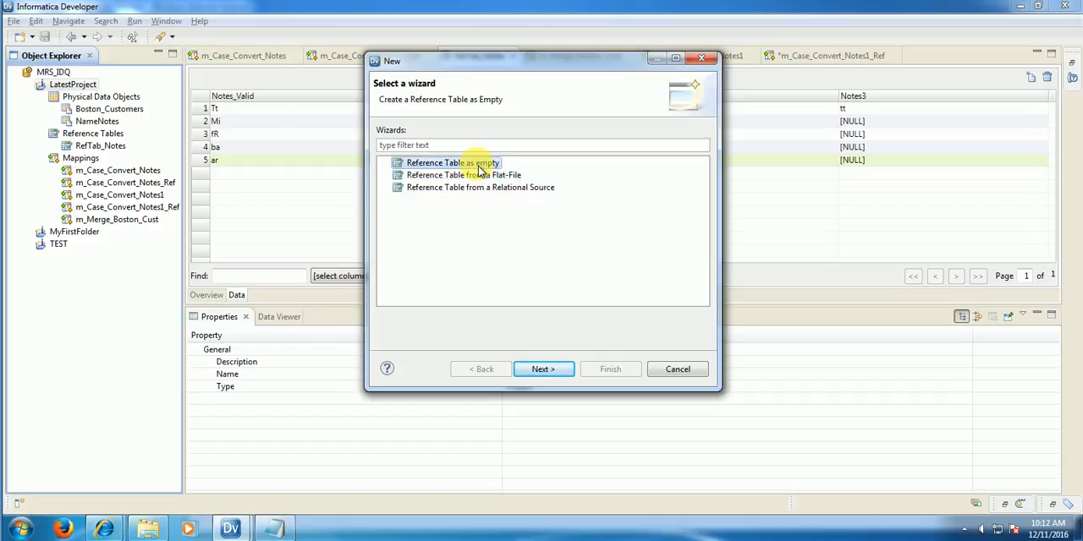
pyautogui.click(542, 370)
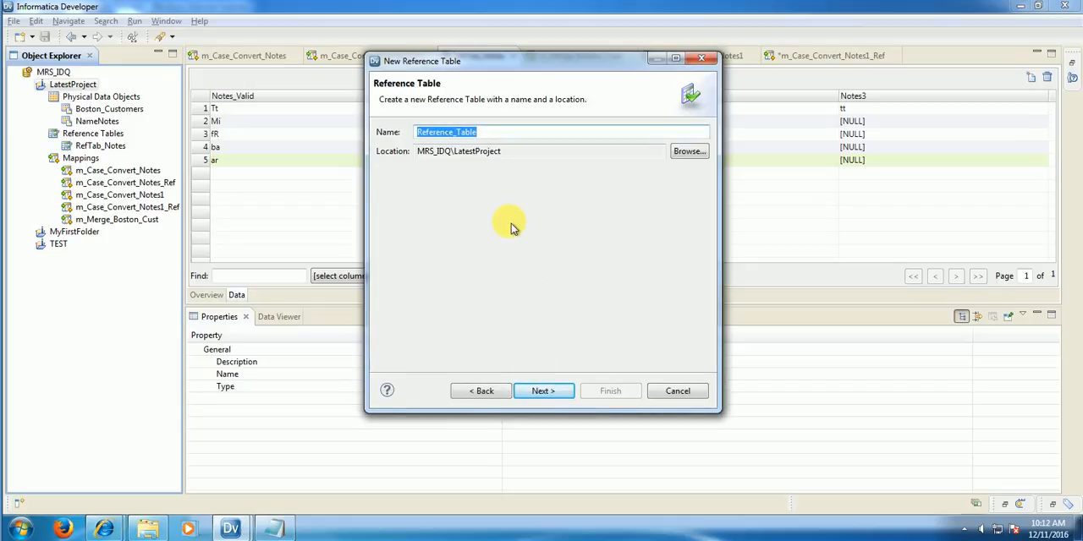
pyautogui.write('abc')
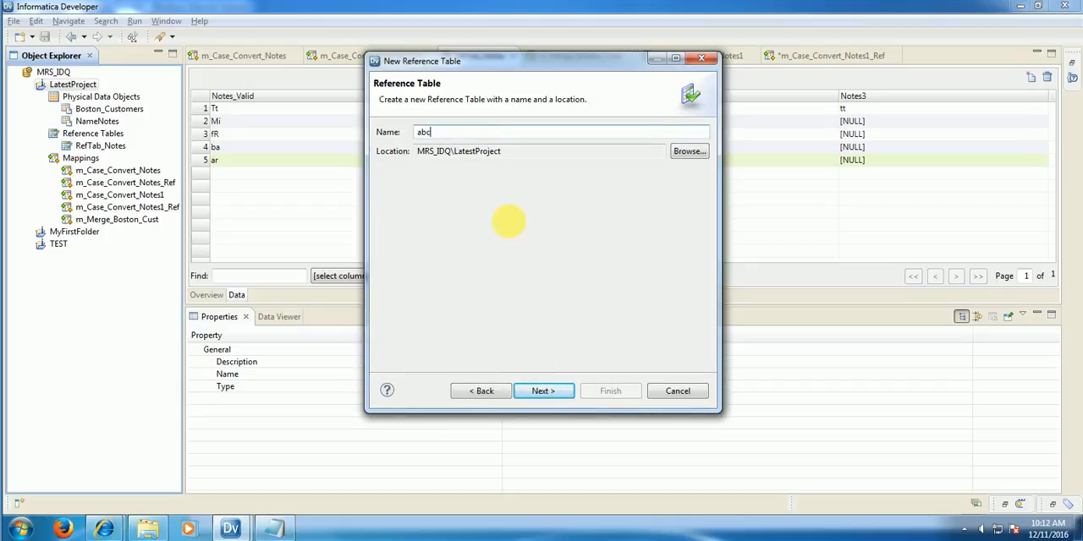
pyautogui.click(563, 392)
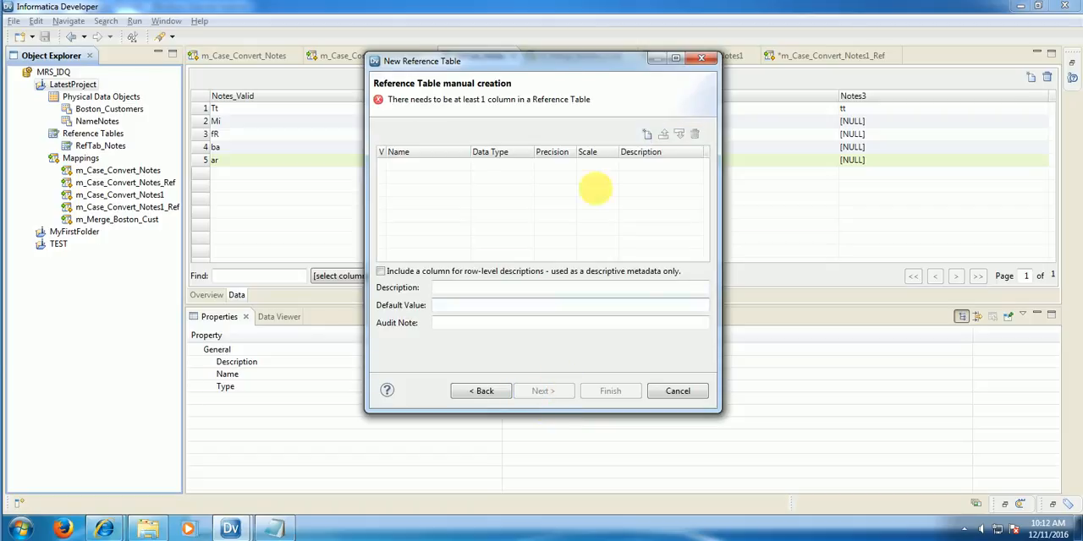
# Step: Add six string columns to the abc reference table, mark the first one as valid and finish creating the table
pyautogui.click(648, 135)
pyautogui.click(648, 136)
pyautogui.click(648, 136)
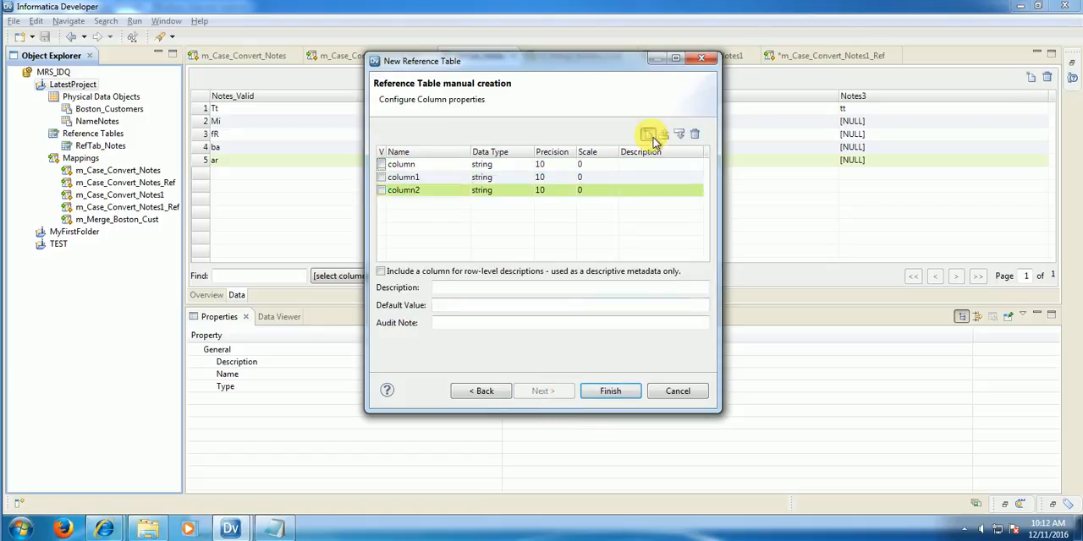
pyautogui.click(648, 135)
pyautogui.click(648, 136)
pyautogui.click(648, 136)
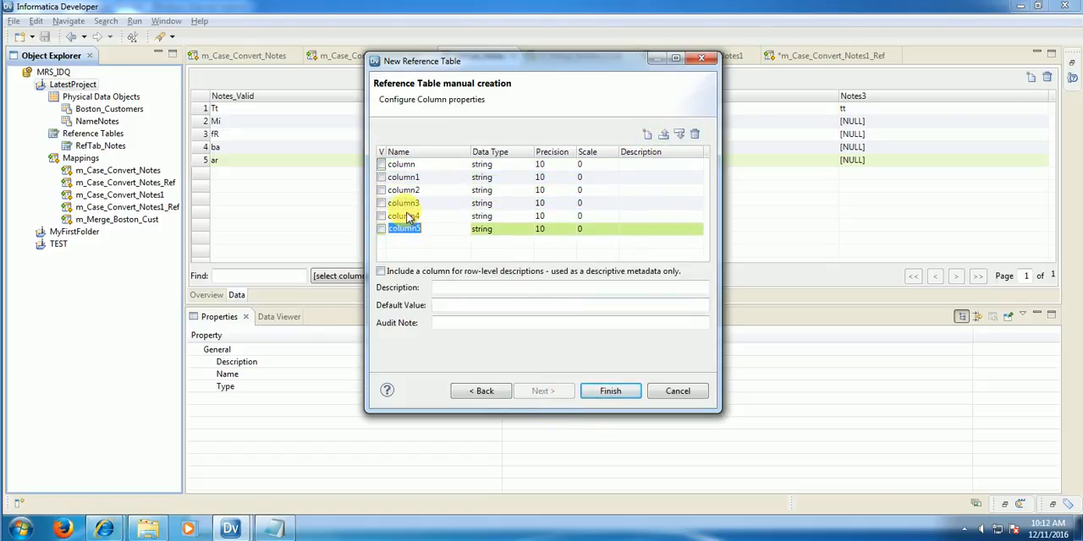
pyautogui.moveTo(395, 153); pyautogui.dragTo(431, 154)
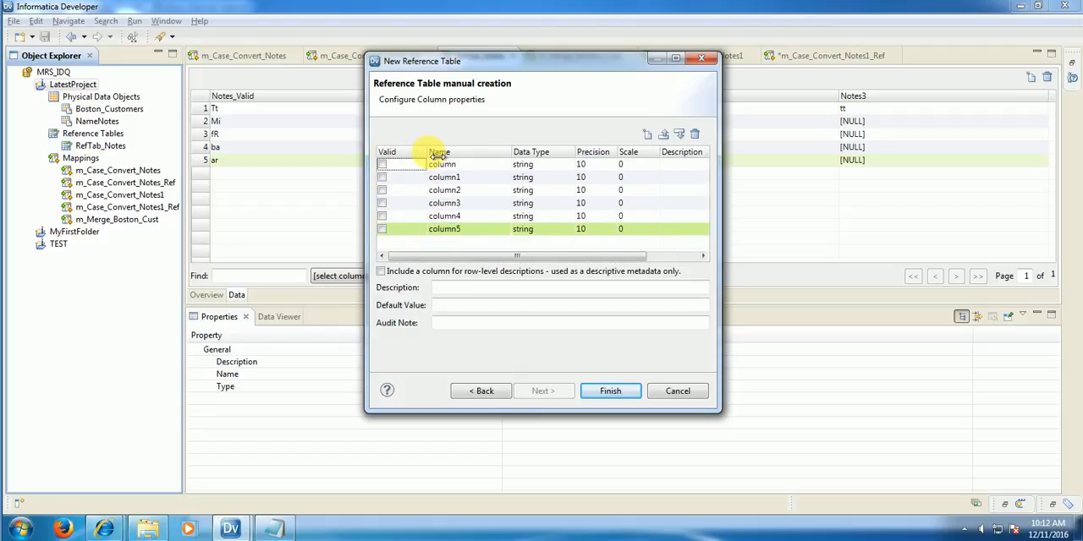
pyautogui.click(382, 165)
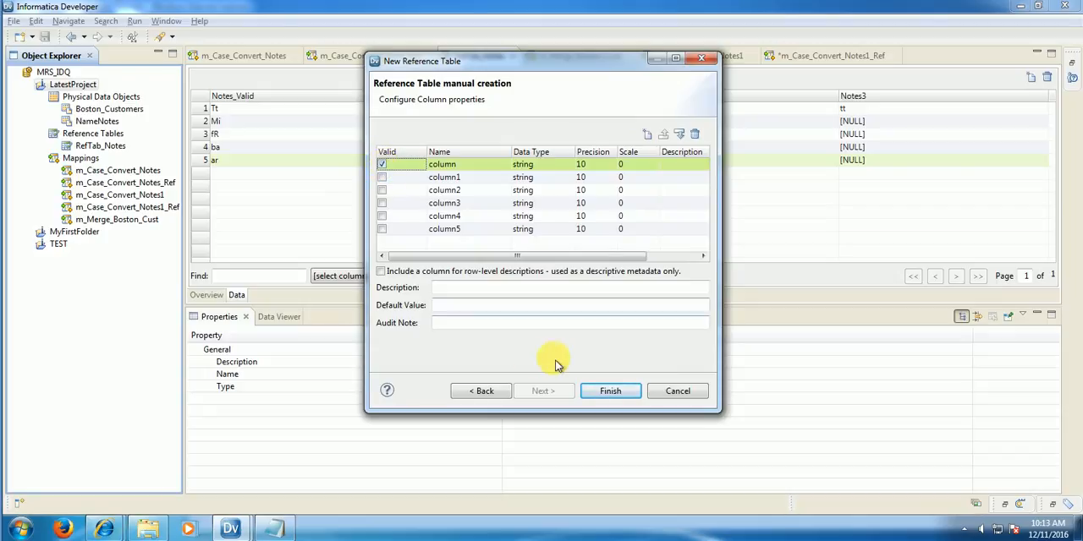
pyautogui.click(624, 398)
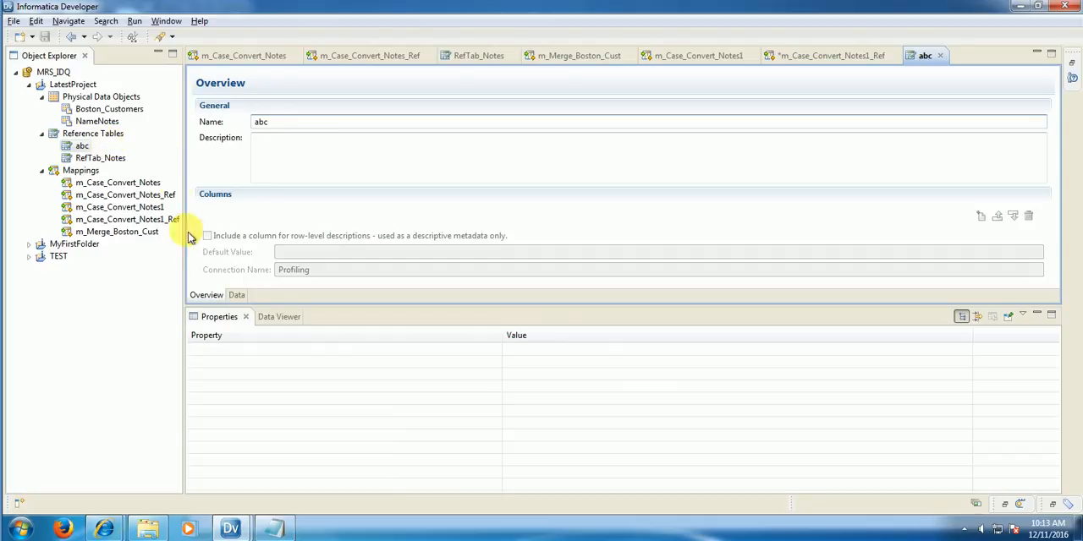
# Step: Add eight blank rows to the abc reference table's data
pyautogui.click(240, 296)
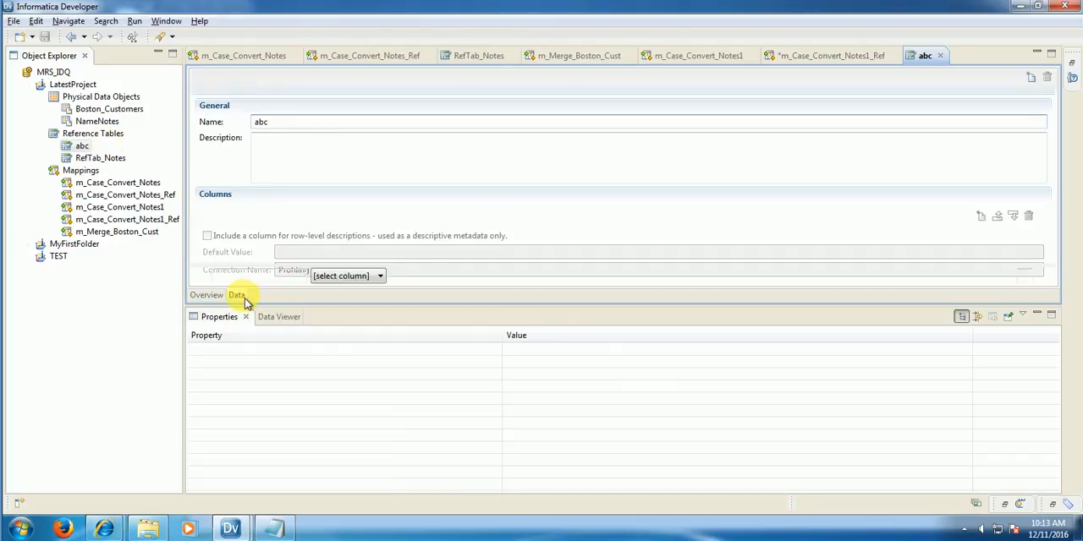
pyautogui.click(1030, 78)
pyautogui.click(1030, 78)
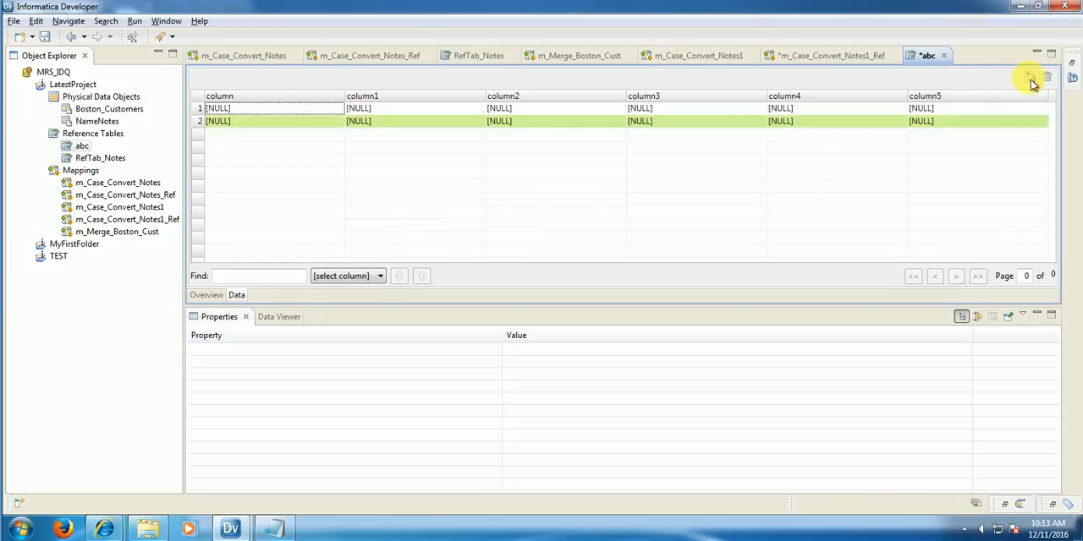
pyautogui.click(1030, 78)
pyautogui.click(1031, 78)
pyautogui.click(1031, 77)
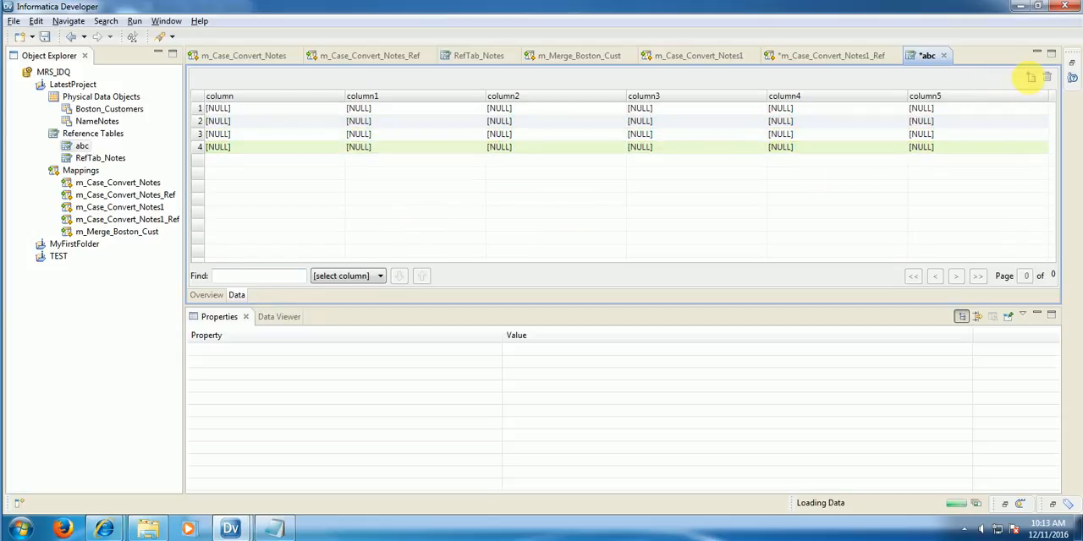
pyautogui.click(1030, 78)
pyautogui.click(1030, 78)
pyautogui.click(1031, 78)
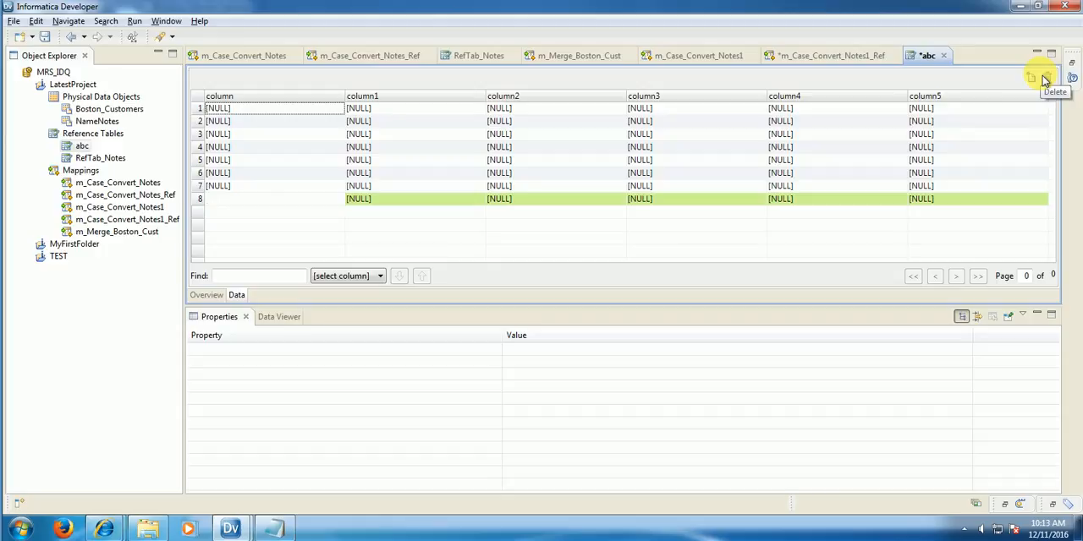
# Step: Delete the abc reference table from LatestProject and confirm the deletion
pyautogui.click(313, 186)
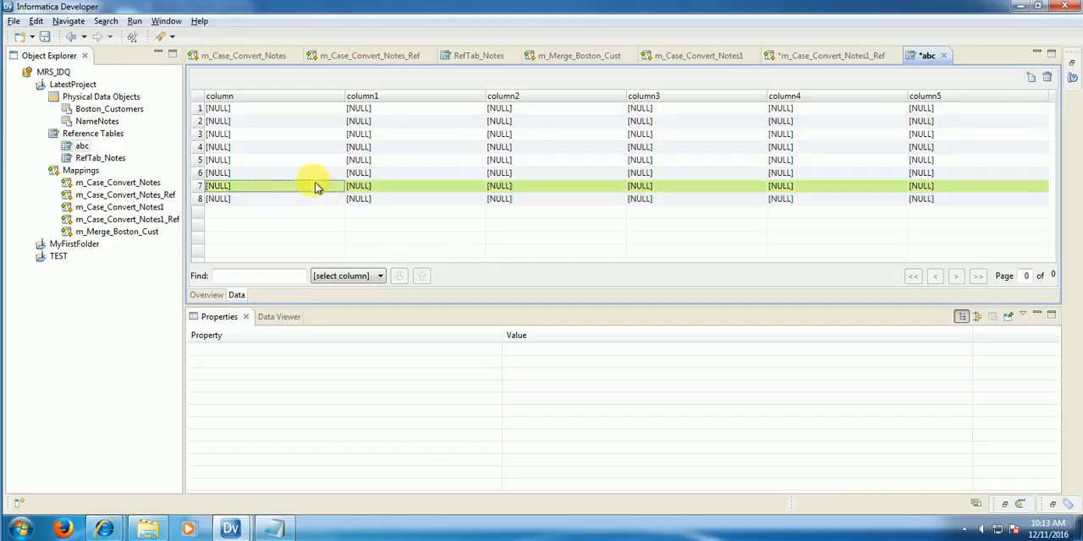
pyautogui.rightClick(84, 148)
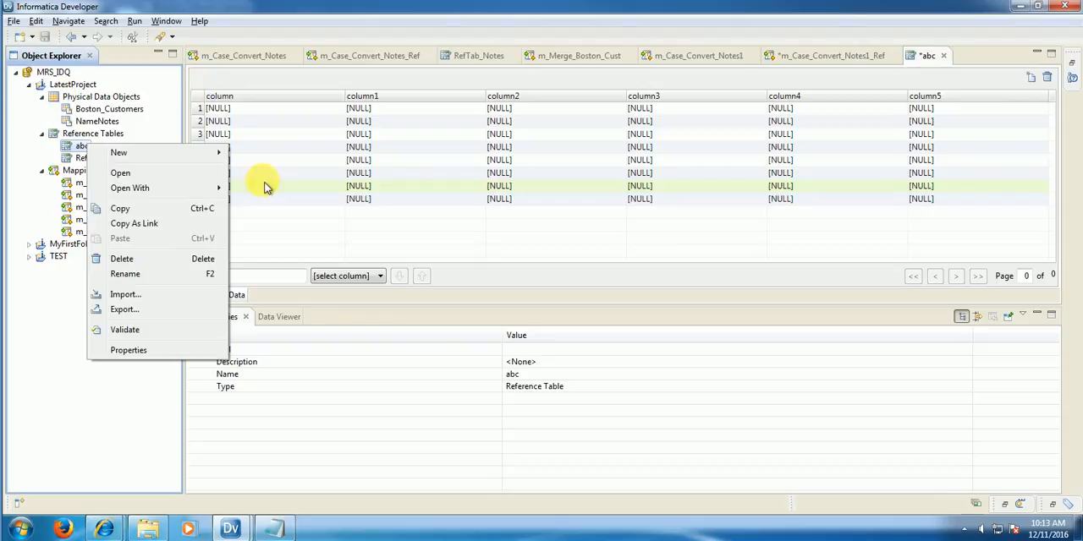
pyautogui.click(124, 261)
pyautogui.click(618, 271)
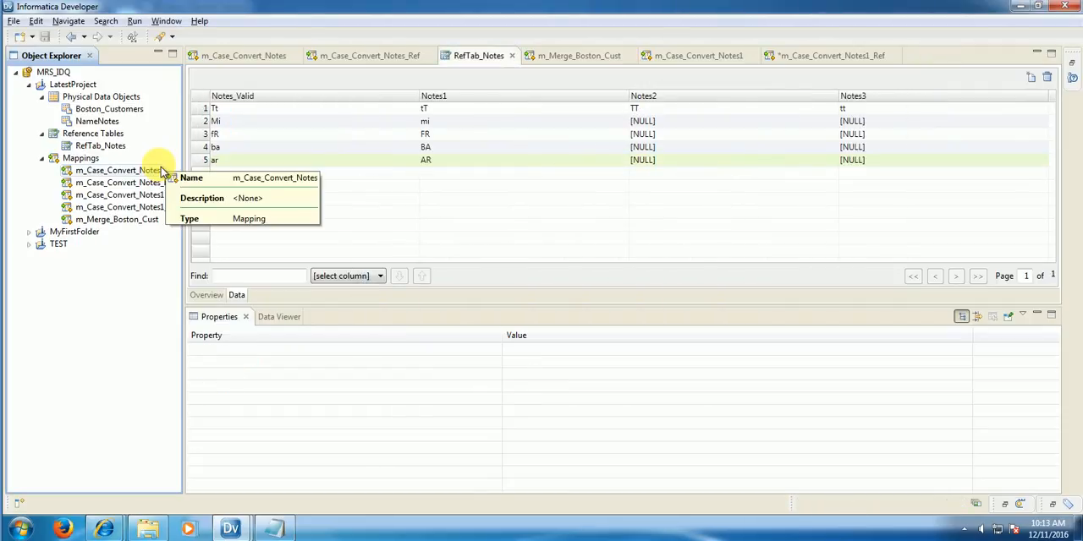
# Step: In m_Case_Convert_Notes1_Ref, start a new strategy for Case_Converter and name it CaseTitle
pyautogui.click(817, 55)
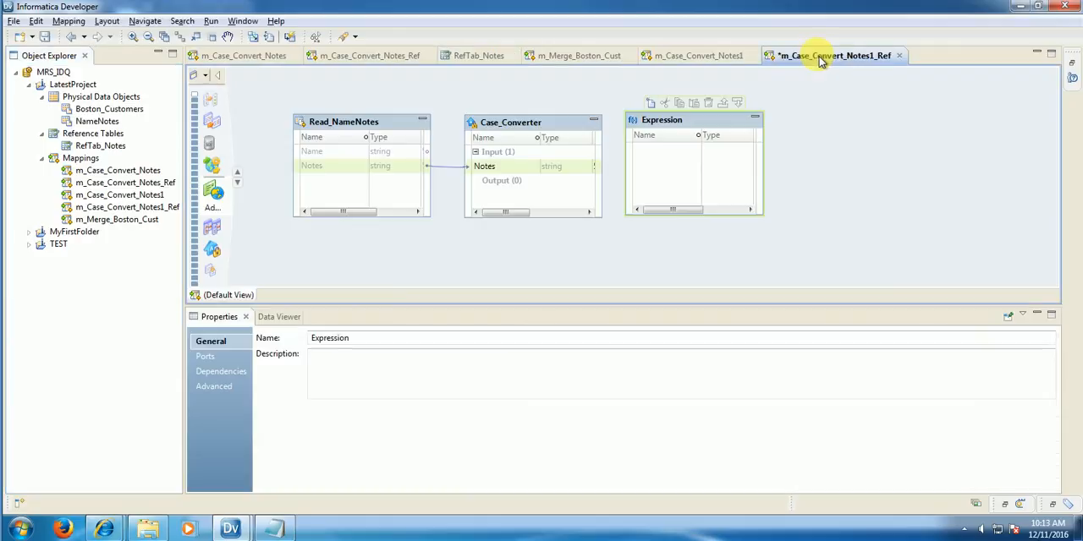
pyautogui.click(500, 180)
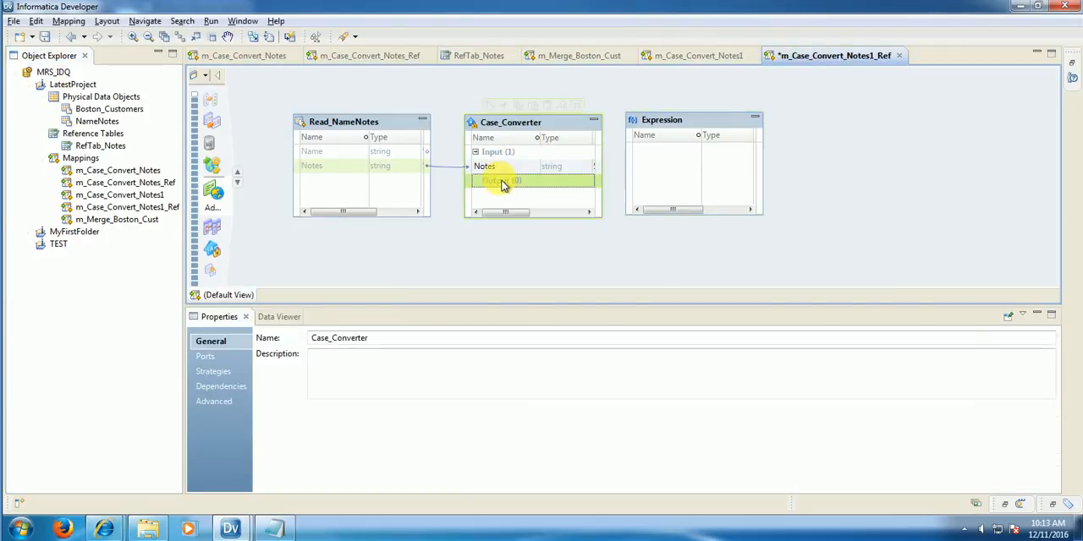
pyautogui.click(224, 373)
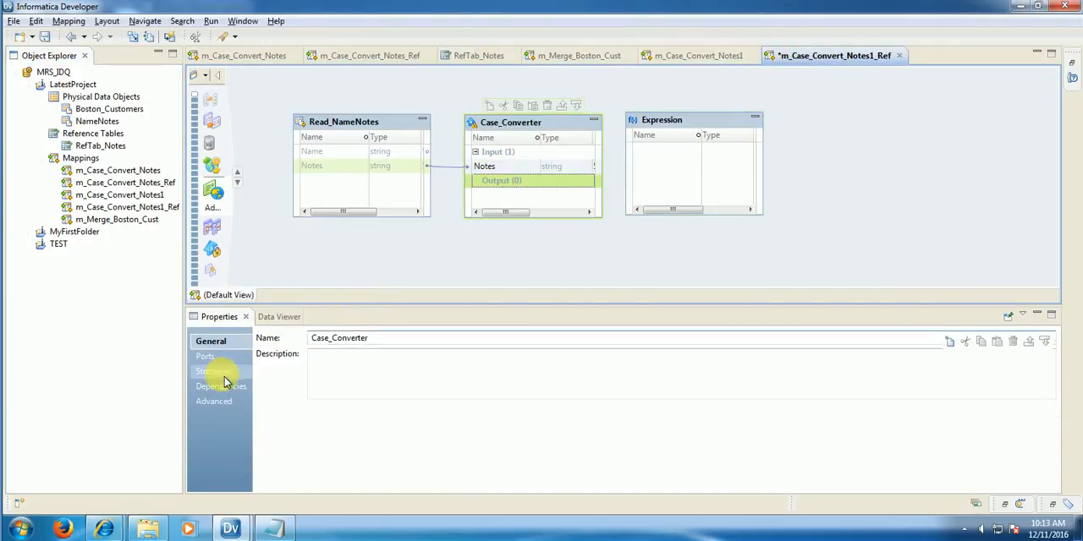
pyautogui.click(949, 341)
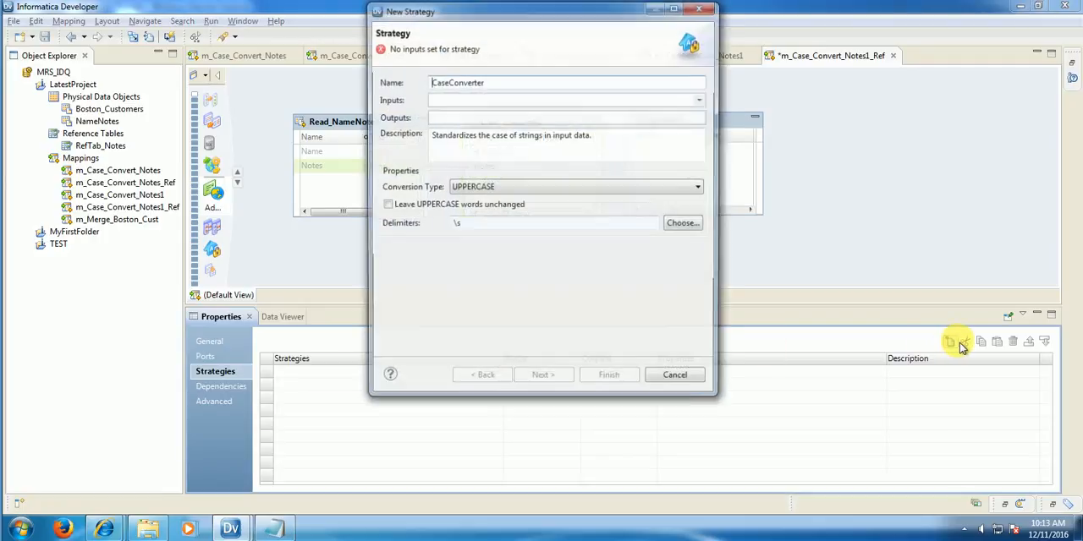
pyautogui.moveTo(658, 81); pyautogui.dragTo(447, 81)
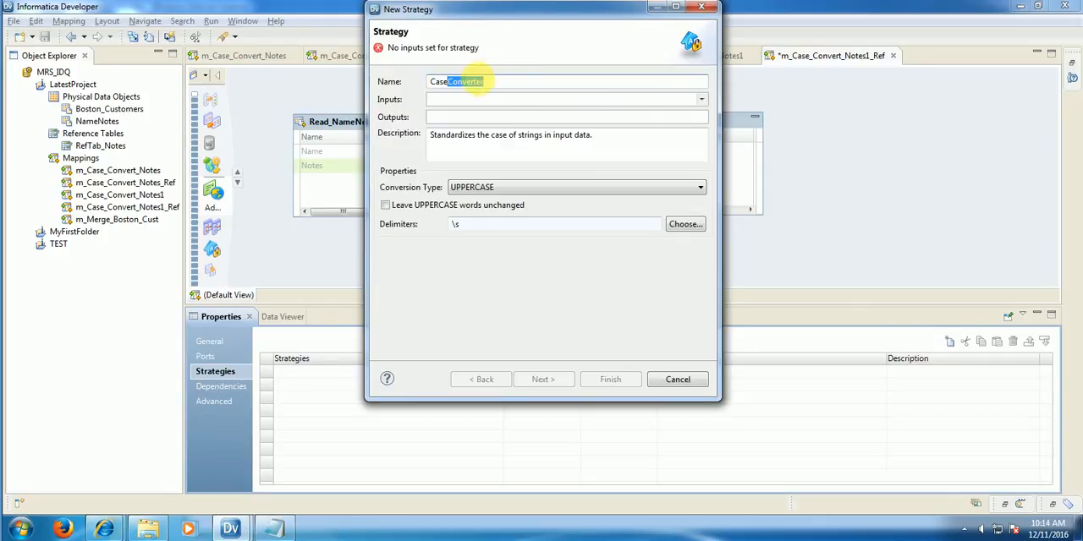
pyautogui.write('Title')
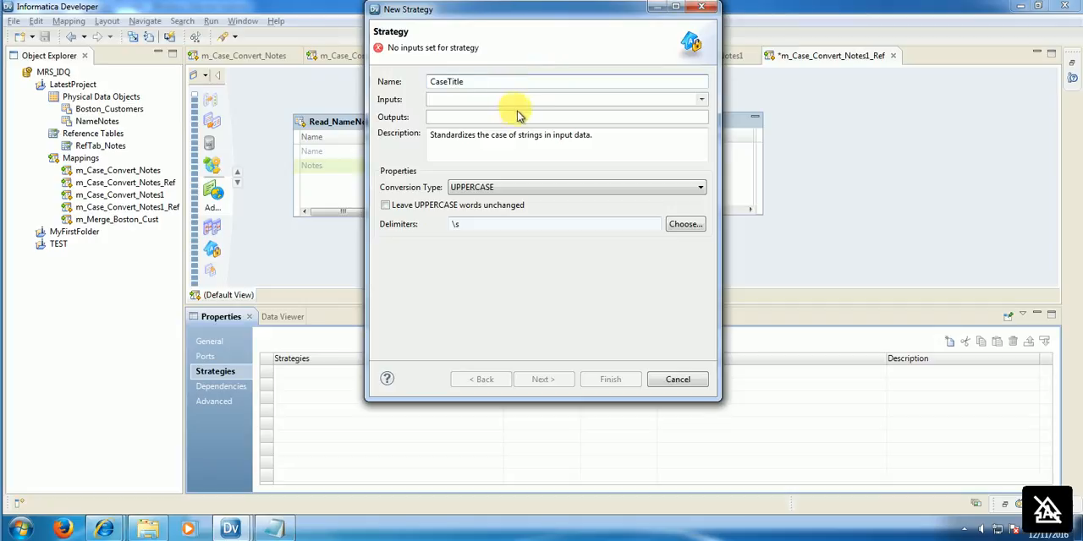
# Step: Assign Notes as the CaseTitle strategy's input and name its output Notes_Title
pyautogui.click(702, 99)
pyautogui.click(450, 117)
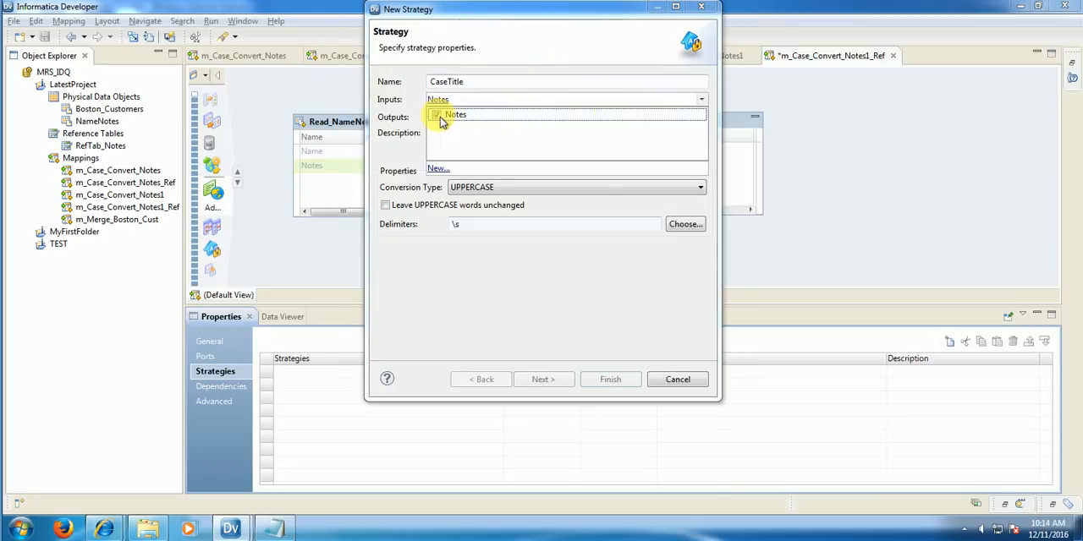
pyautogui.click(438, 117)
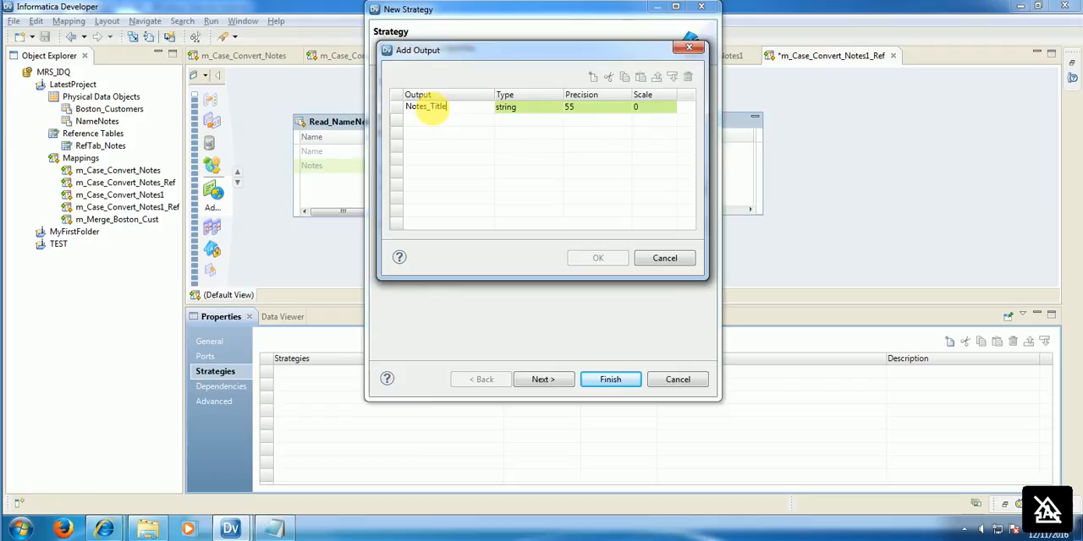
pyautogui.click(554, 184)
pyautogui.click(598, 258)
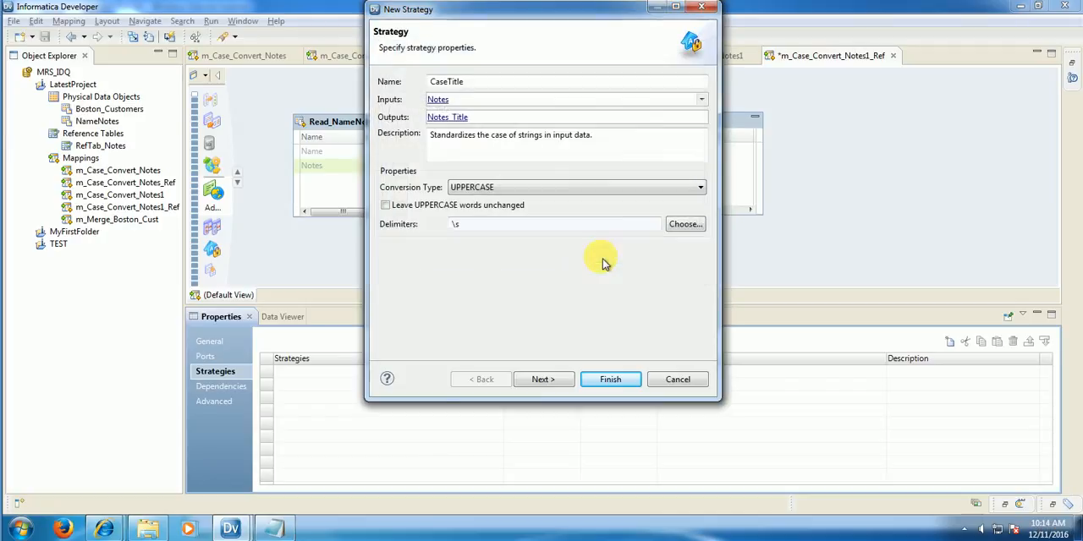
# Step: Set the strategy's conversion type to Title Case, add RefTab_Notes from LatestProject as its reference table and finish the strategy
pyautogui.click(535, 189)
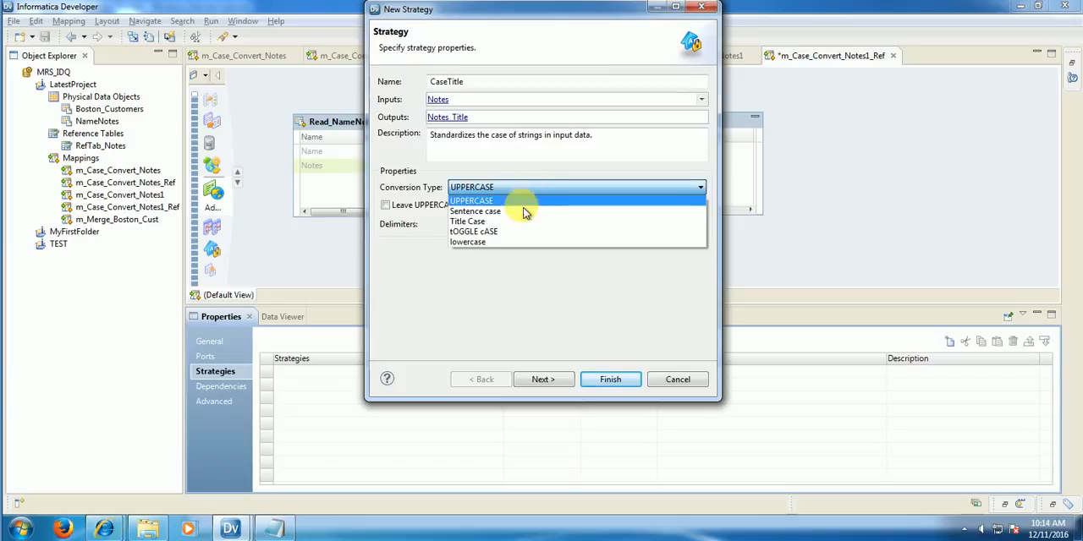
pyautogui.click(512, 222)
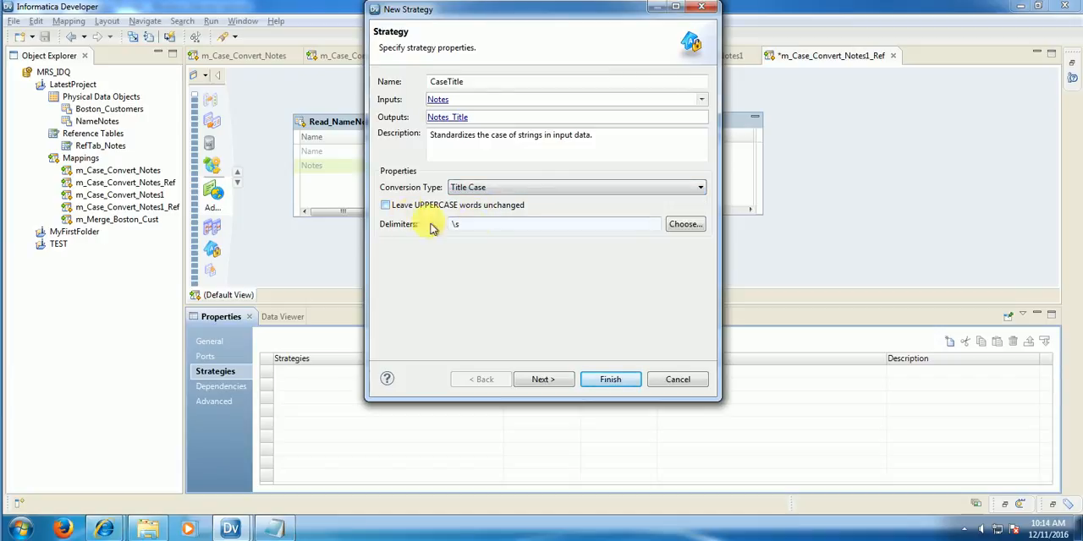
pyautogui.click(542, 380)
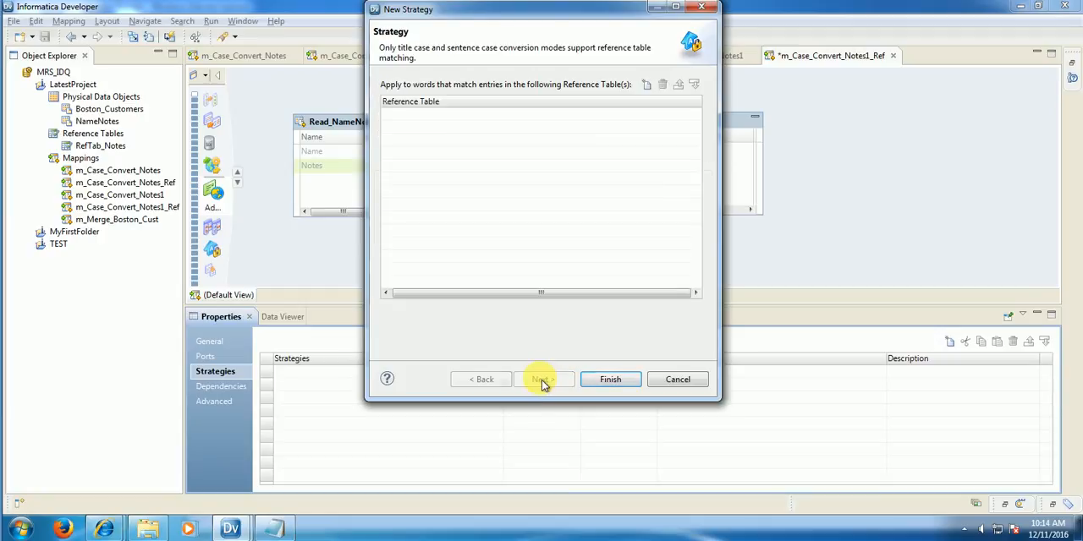
pyautogui.click(647, 88)
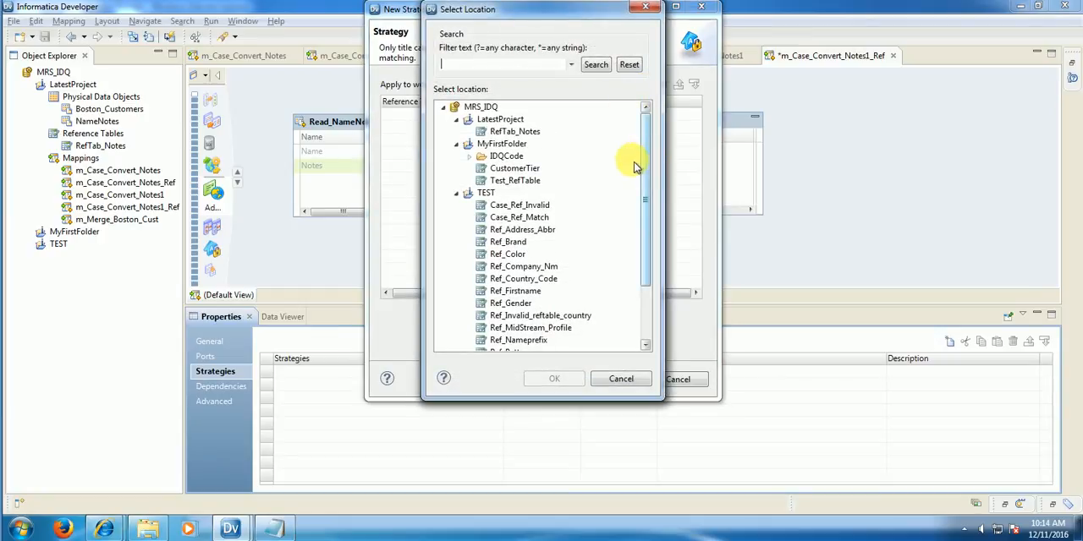
pyautogui.click(456, 193)
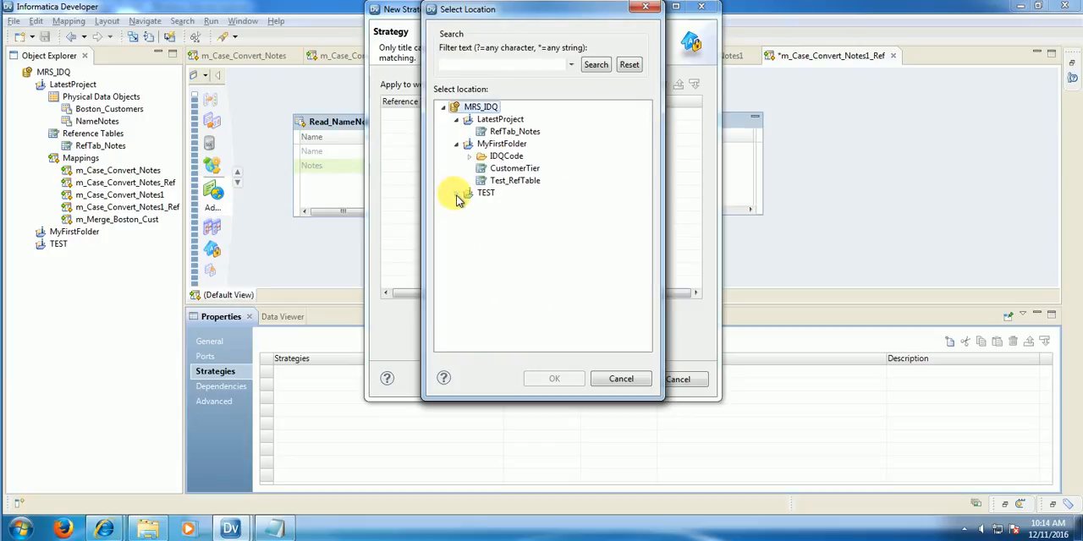
pyautogui.click(520, 140)
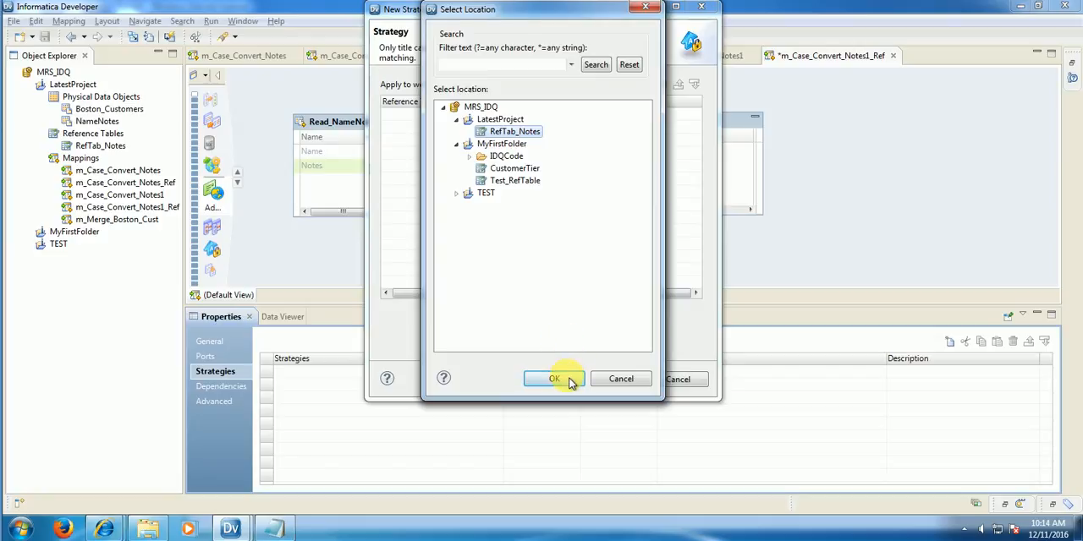
pyautogui.click(569, 381)
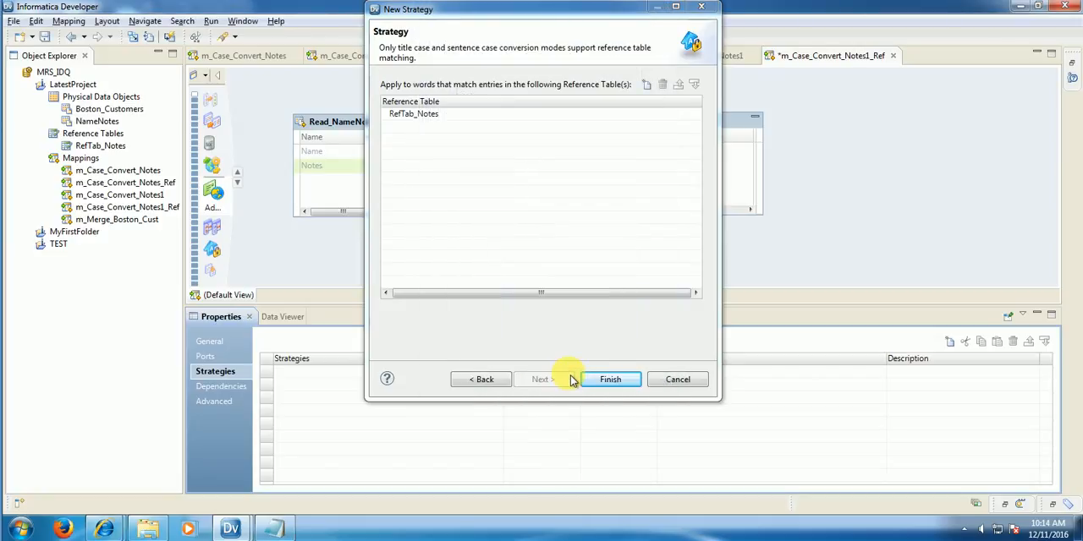
pyautogui.click(596, 380)
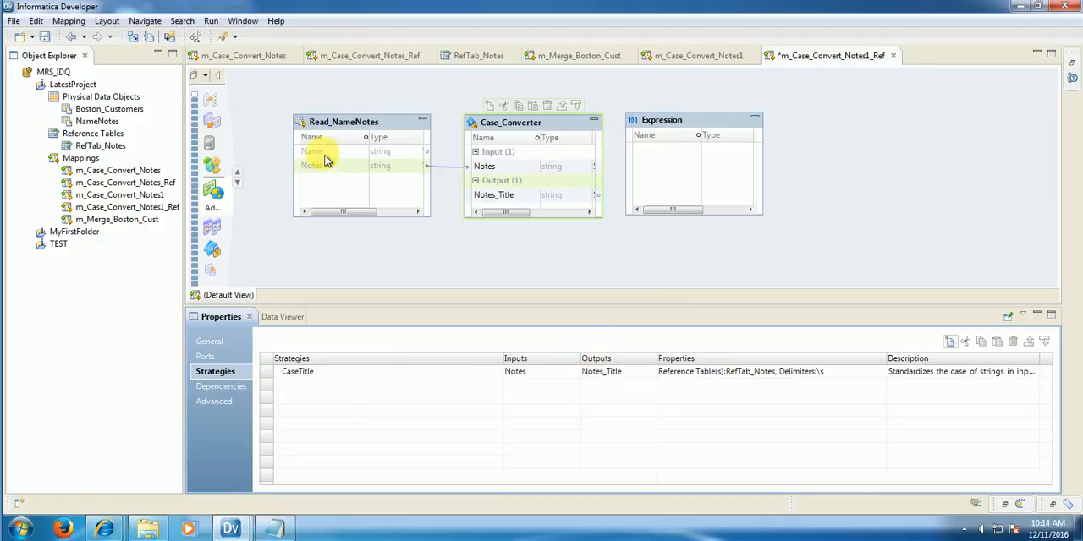
# Step: Link Name from Read_NameNotes and Notes_Title from Case_Converter into Expression, and rename the Expression's Name port to Name_Input
pyautogui.moveTo(329, 156); pyautogui.dragTo(664, 152)
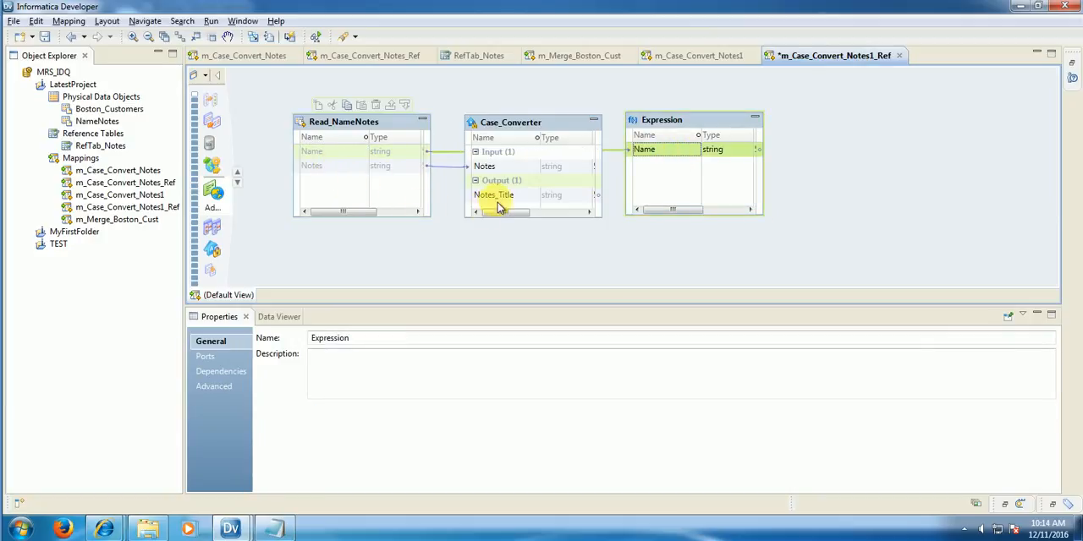
pyautogui.moveTo(501, 201); pyautogui.dragTo(684, 164)
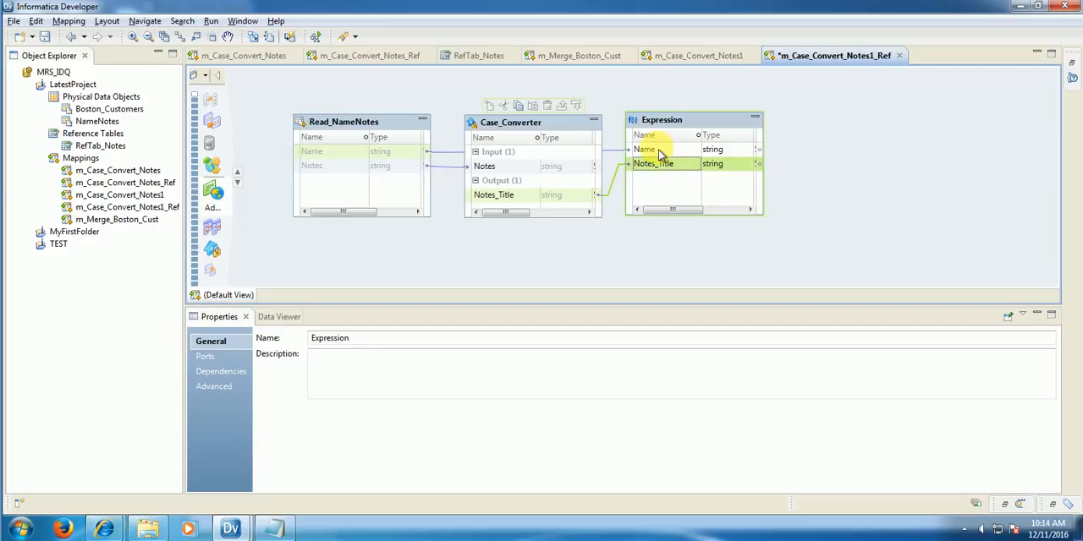
pyautogui.click(660, 152)
pyautogui.click(665, 154)
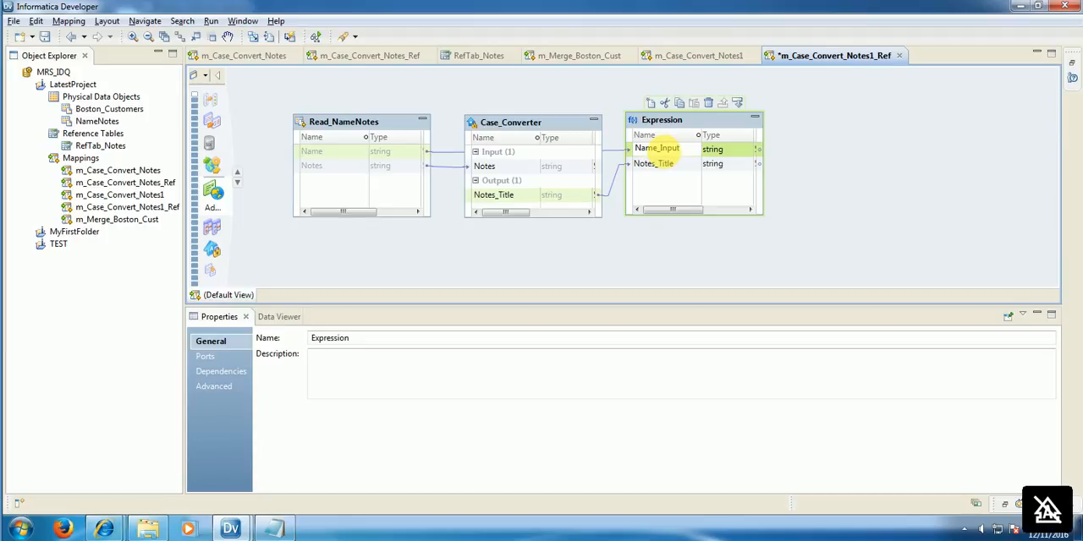
pyautogui.click(708, 237)
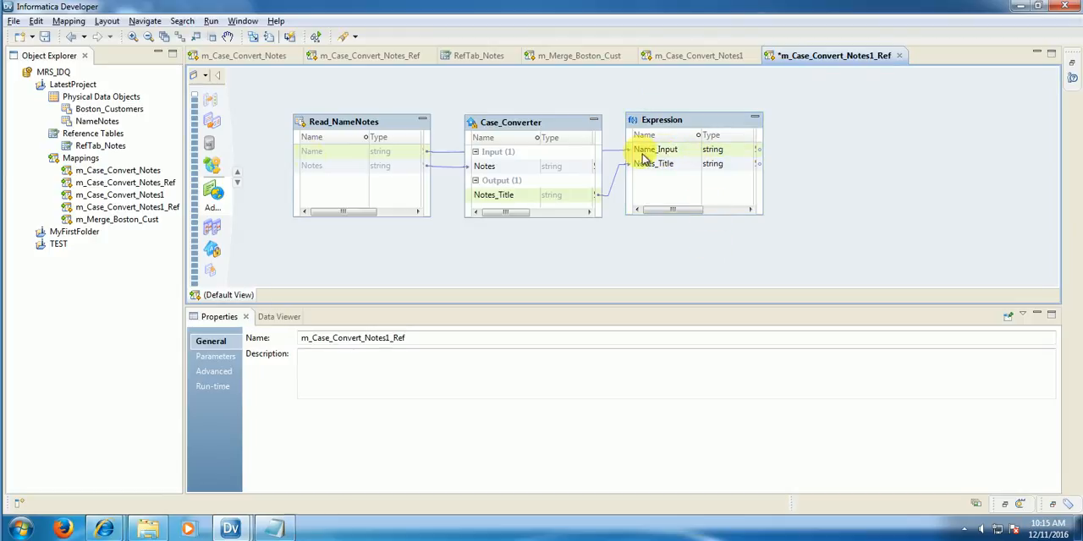
# Step: Save the mapping and run the data viewer on the Expression transformation
pyautogui.click(45, 36)
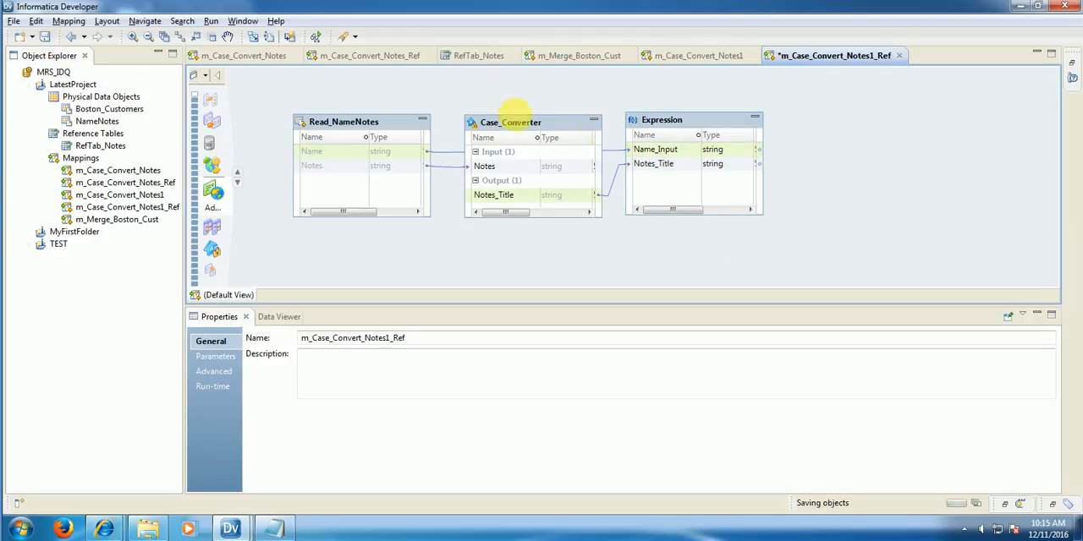
pyautogui.rightClick(691, 127)
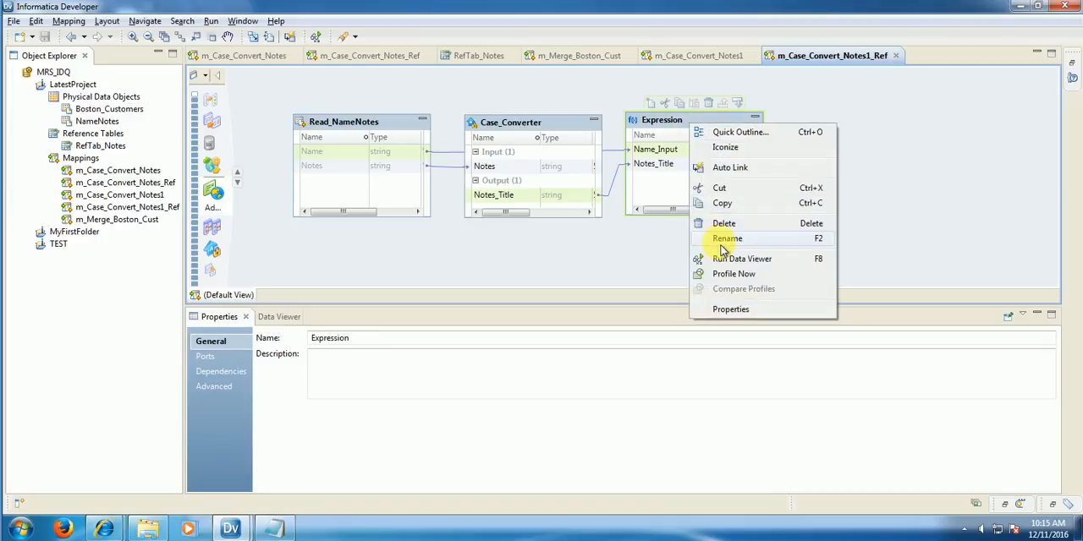
pyautogui.click(728, 258)
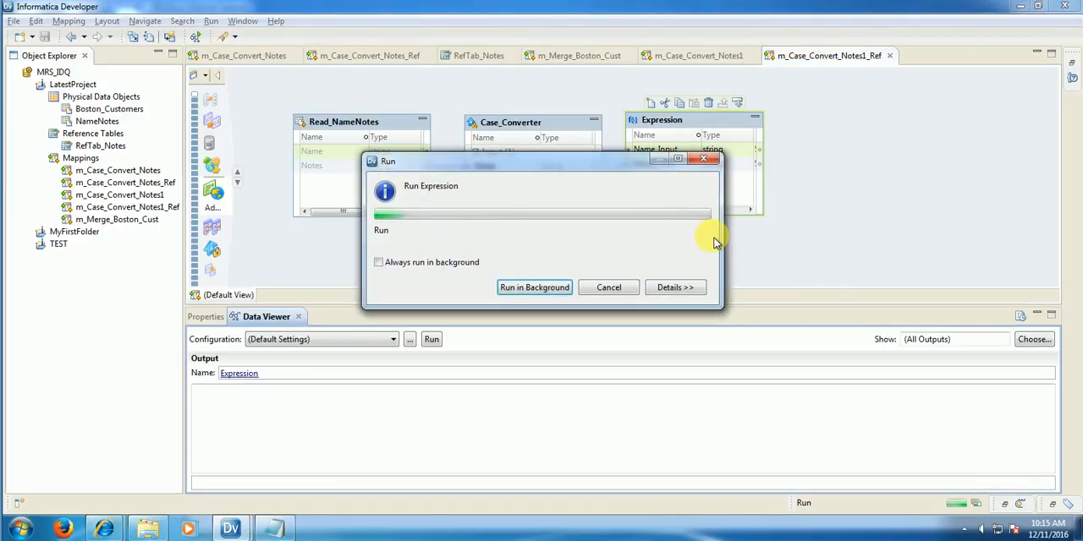
# Step: Switch to the Word notes and examine the Title Case example that uses a reference table with a valid column
pyautogui.moveTo(230, 529)
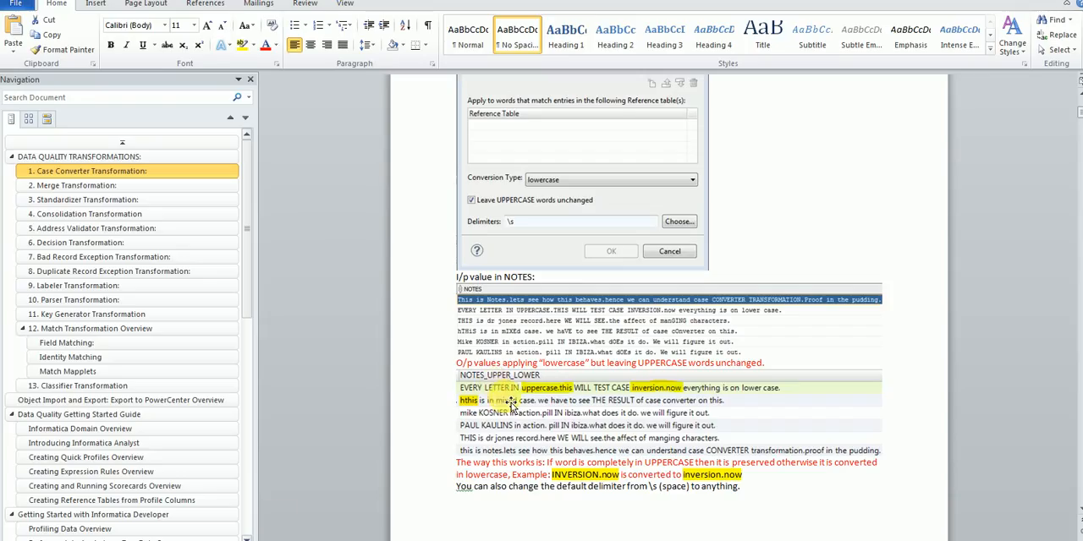
pyautogui.scroll(10, 510, 406)
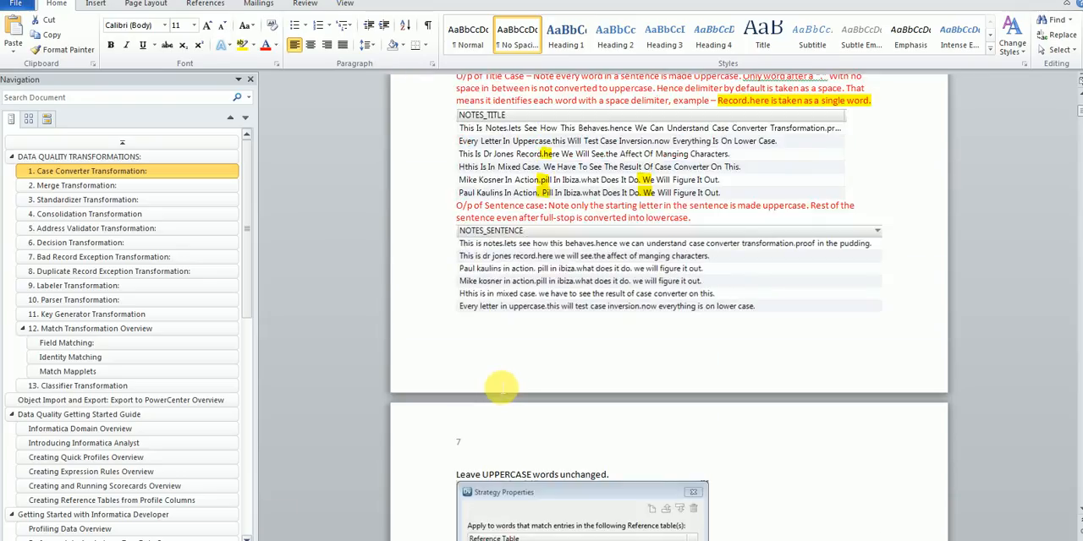
pyautogui.scroll(12, 501, 386)
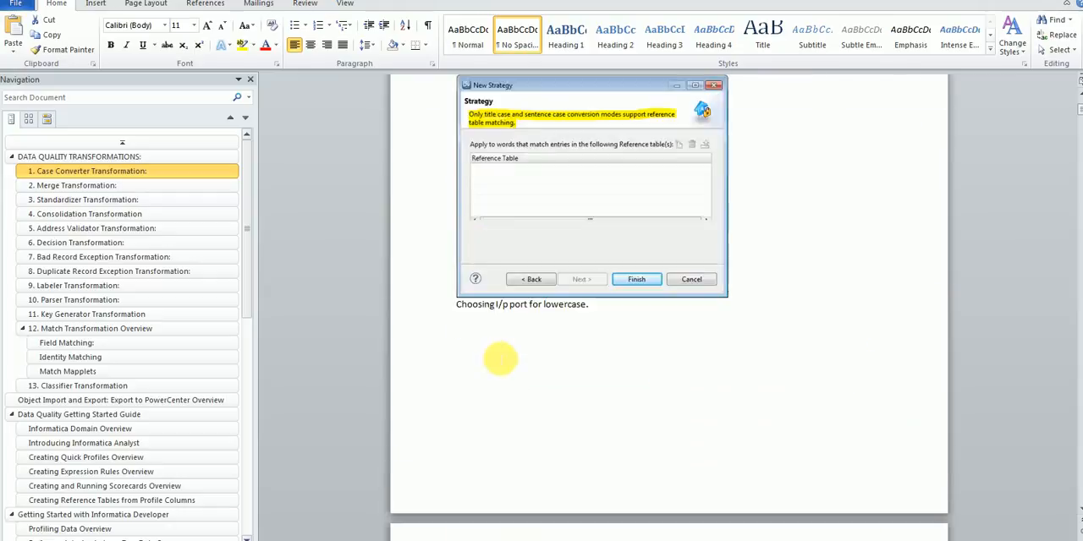
pyautogui.scroll(5, 500, 359)
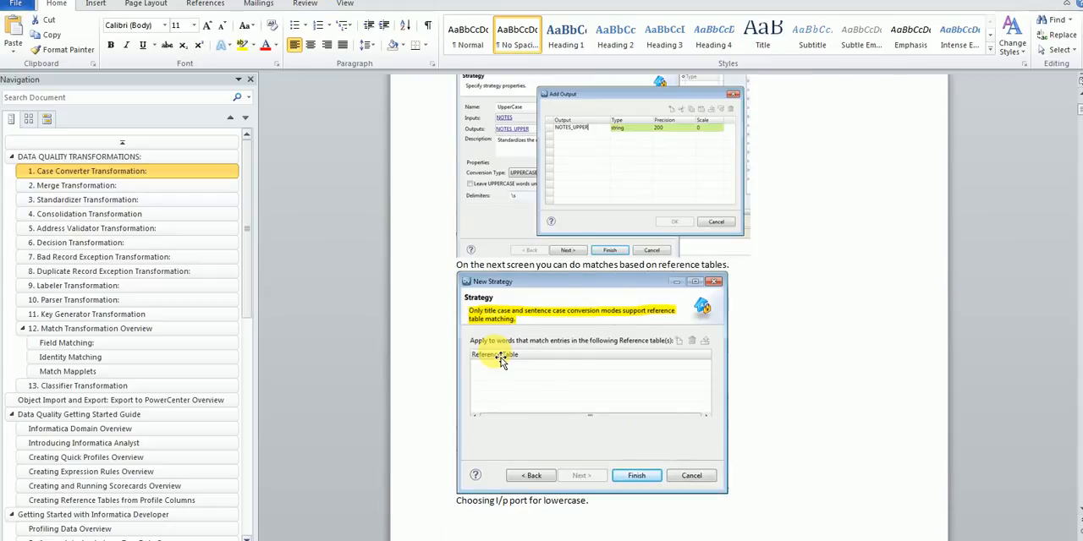
pyautogui.scroll(-20, 501, 360)
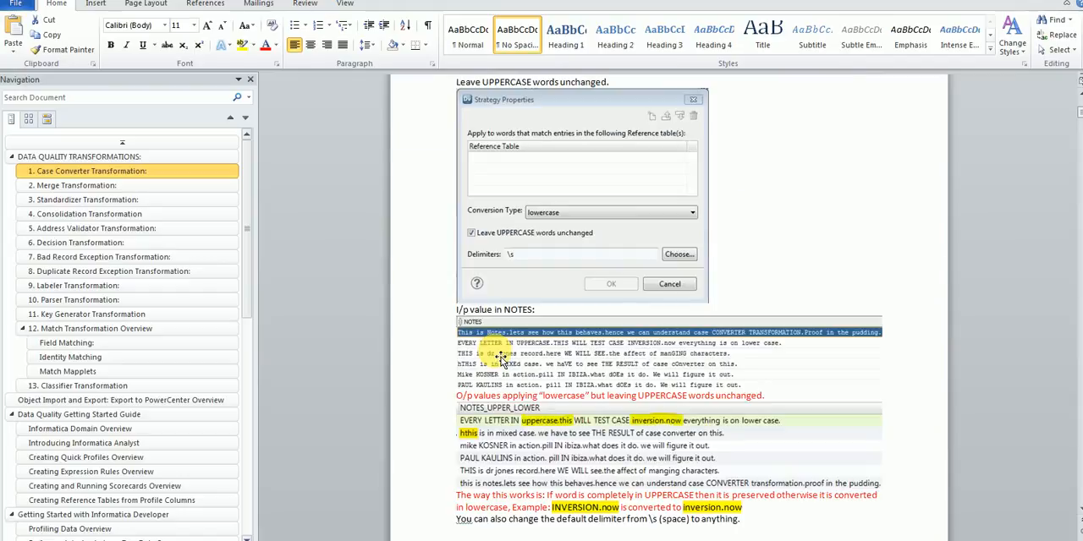
pyautogui.scroll(-12, 500, 360)
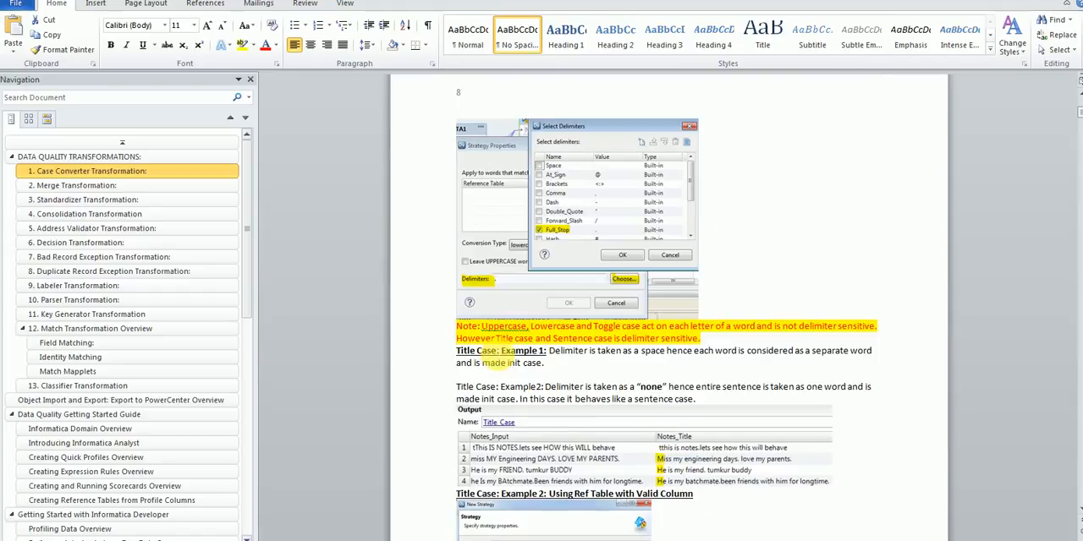
pyautogui.scroll(-15, 498, 355)
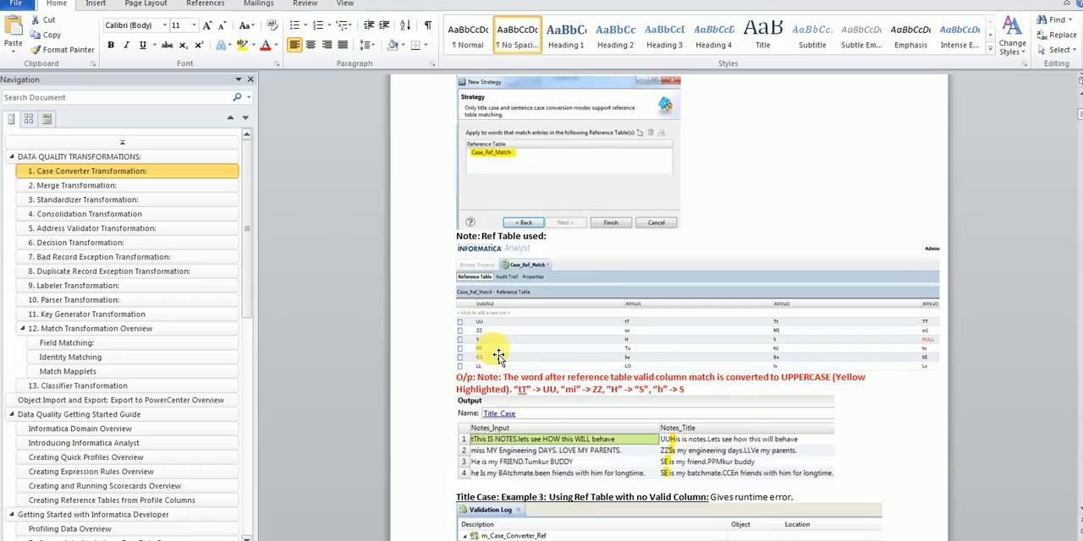
pyautogui.scroll(-2, 498, 355)
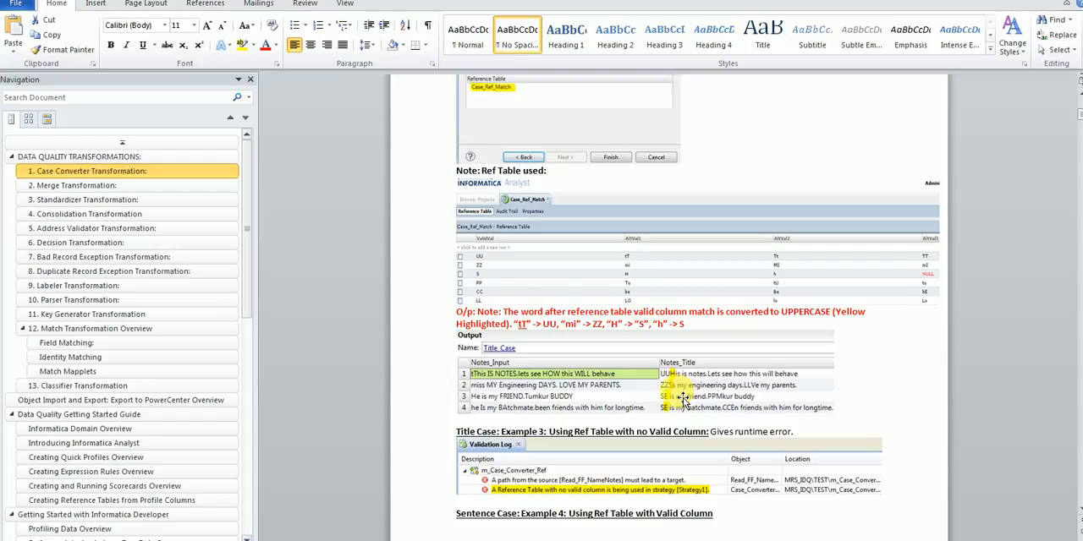
# Step: Review the rest of the Title Case notes, switch back to Informatica Developer and widen the Notes_Title output column to show its full text
pyautogui.scroll(-2, 680, 387)
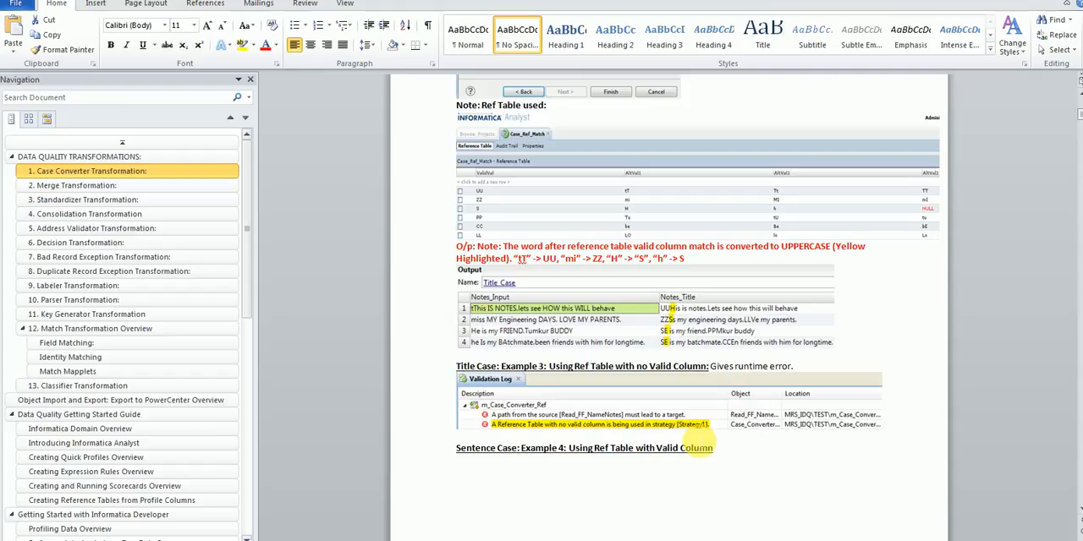
pyautogui.click(609, 540)
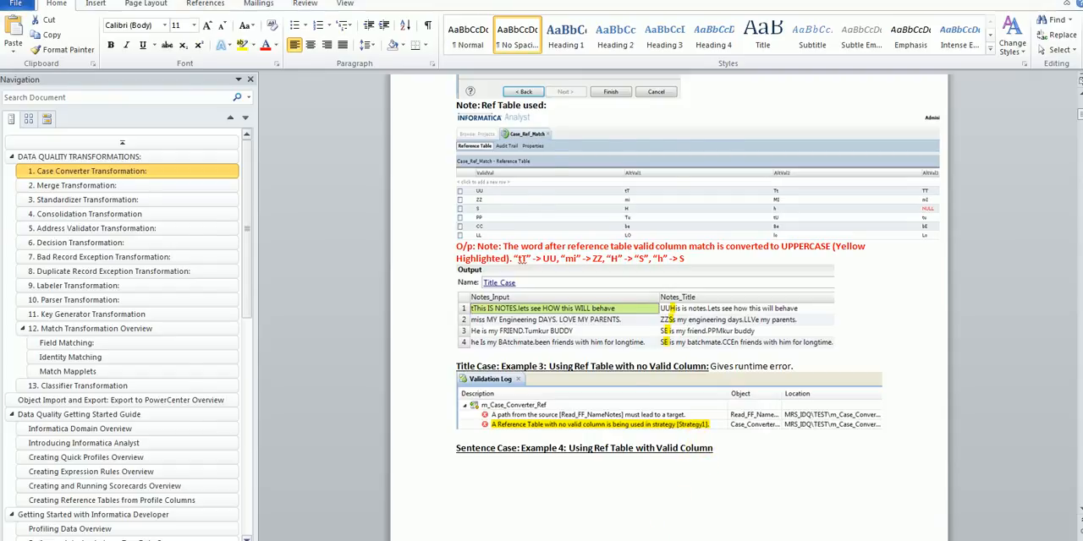
pyautogui.click(634, 249)
pyautogui.click(650, 148)
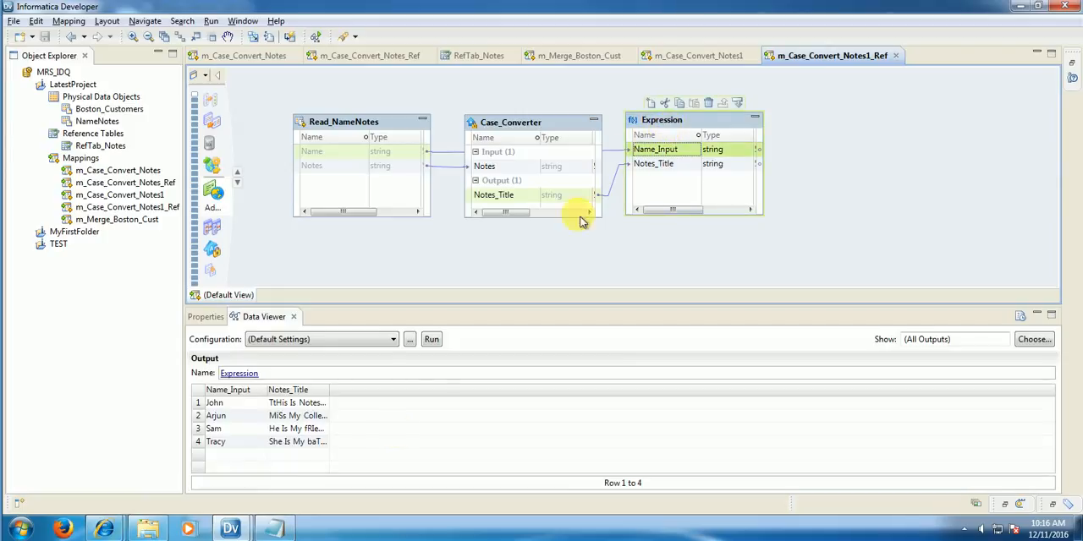
pyautogui.click(326, 402)
pyautogui.click(335, 392)
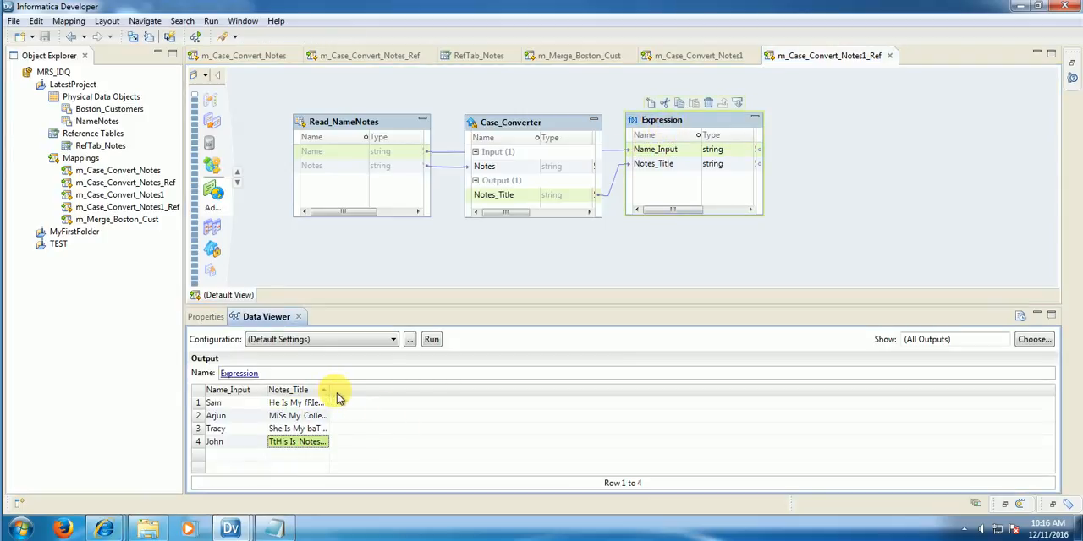
pyautogui.click(328, 390)
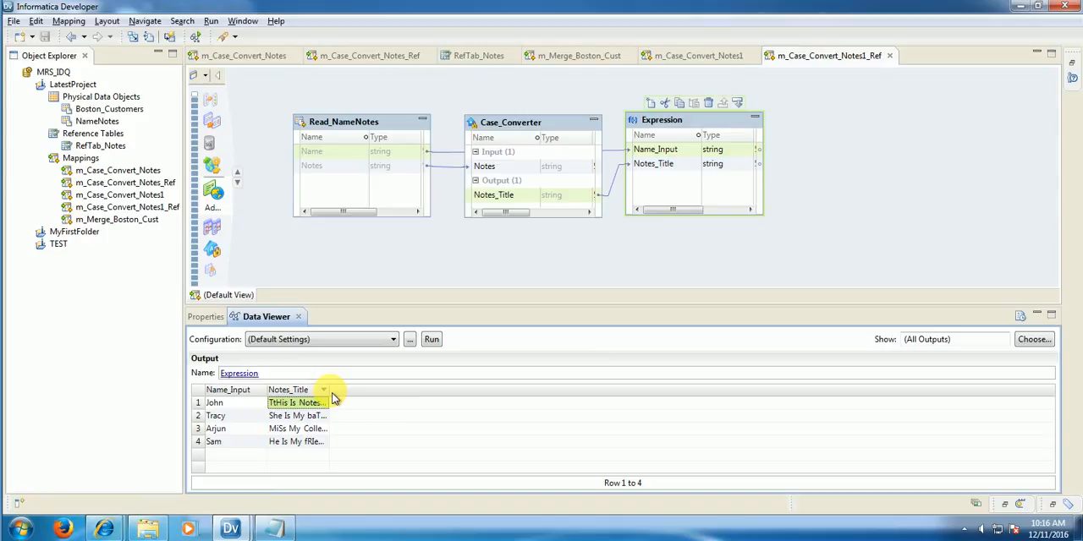
pyautogui.moveTo(338, 395); pyautogui.dragTo(523, 394)
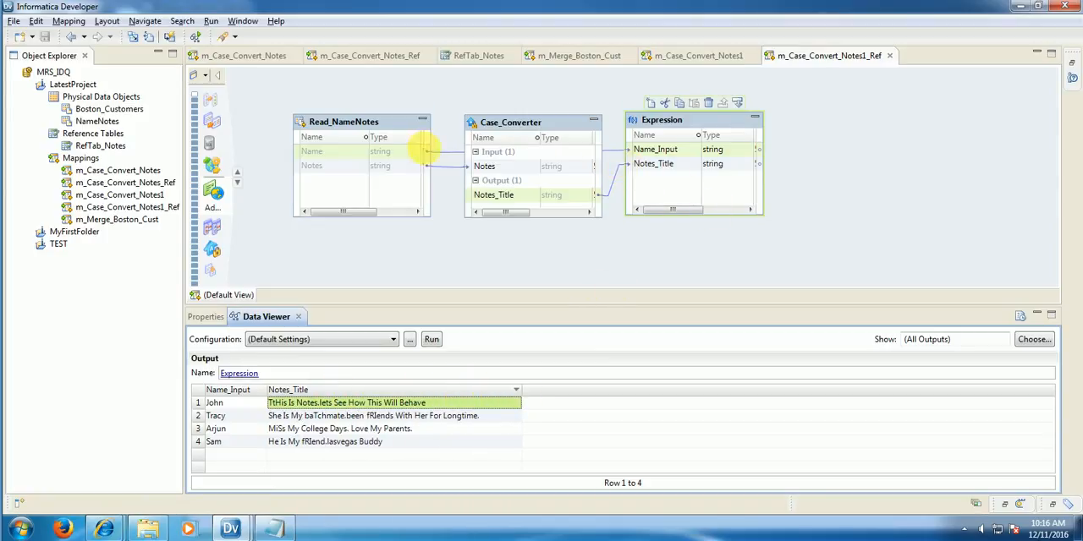
# Step: Remove the Name_Input port from the Expression and link Notes from Read_NameNotes into it instead
pyautogui.click(681, 162)
pyautogui.click(681, 162)
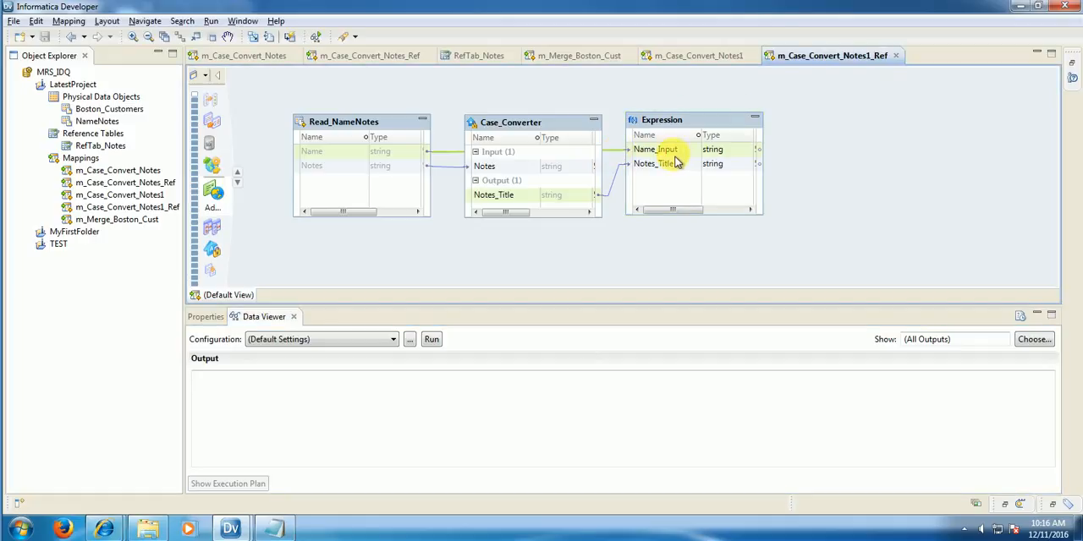
pyautogui.click(676, 156)
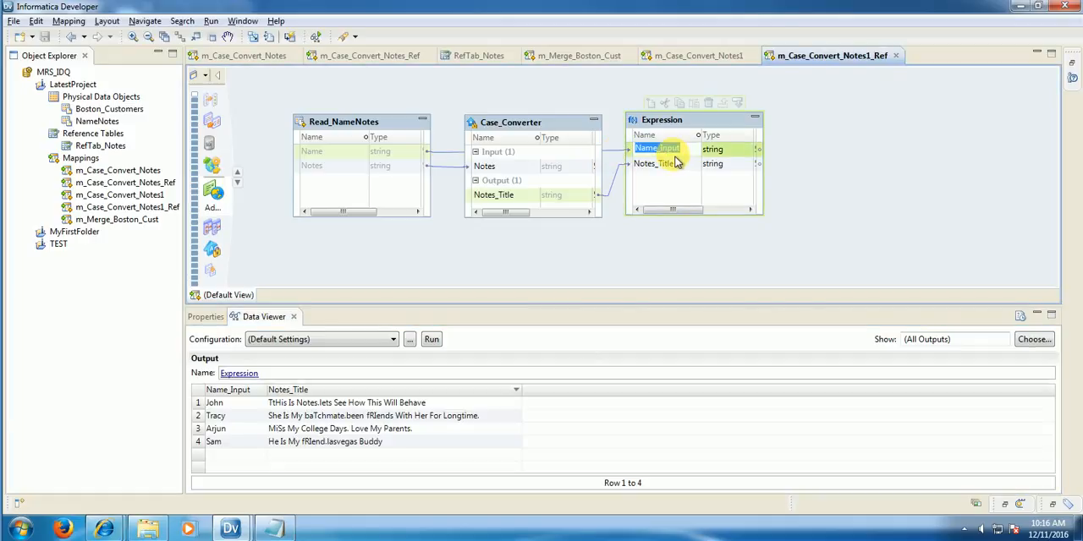
pyautogui.click(666, 105)
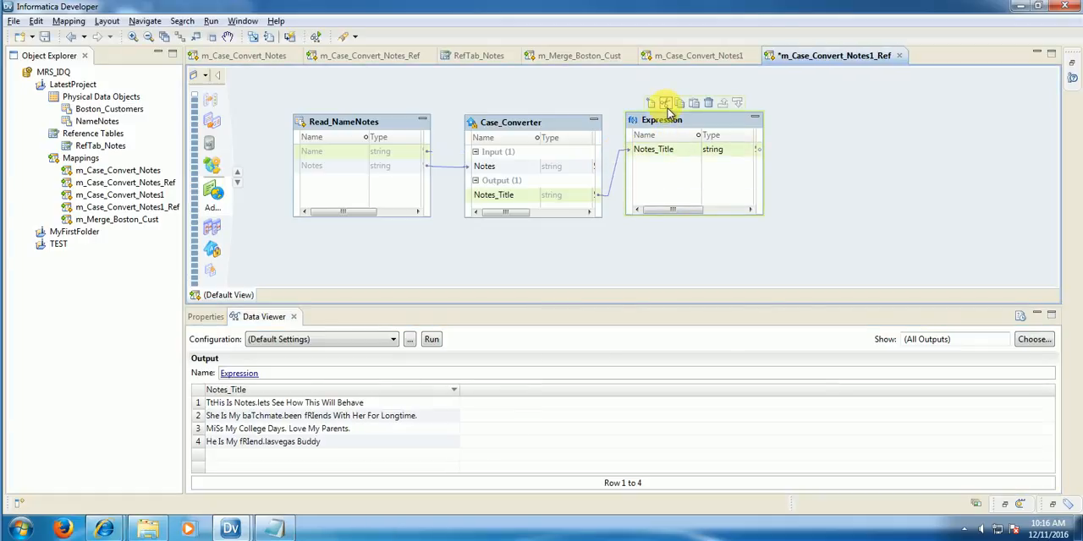
pyautogui.click(315, 154)
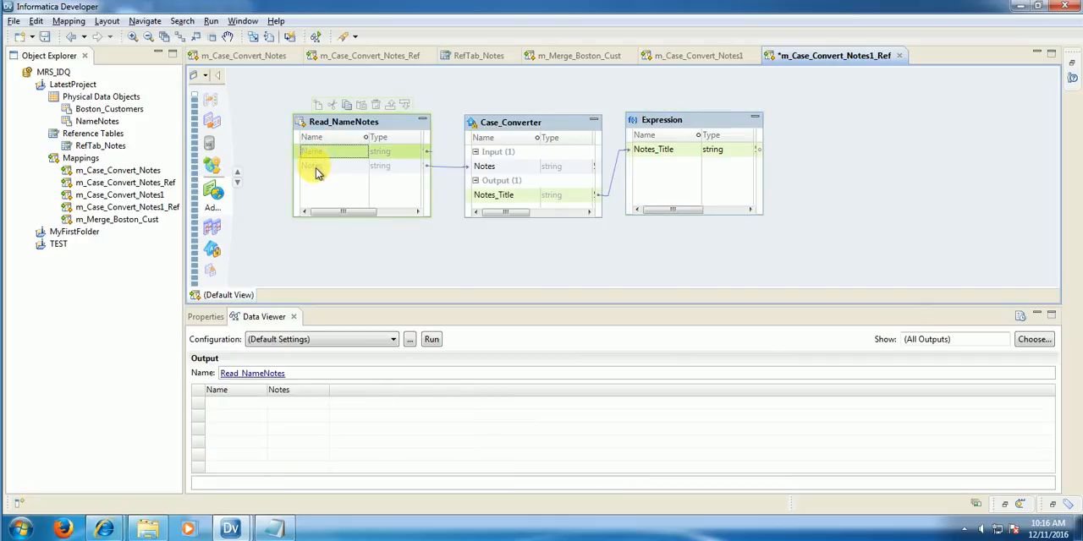
pyautogui.moveTo(316, 172); pyautogui.dragTo(677, 171)
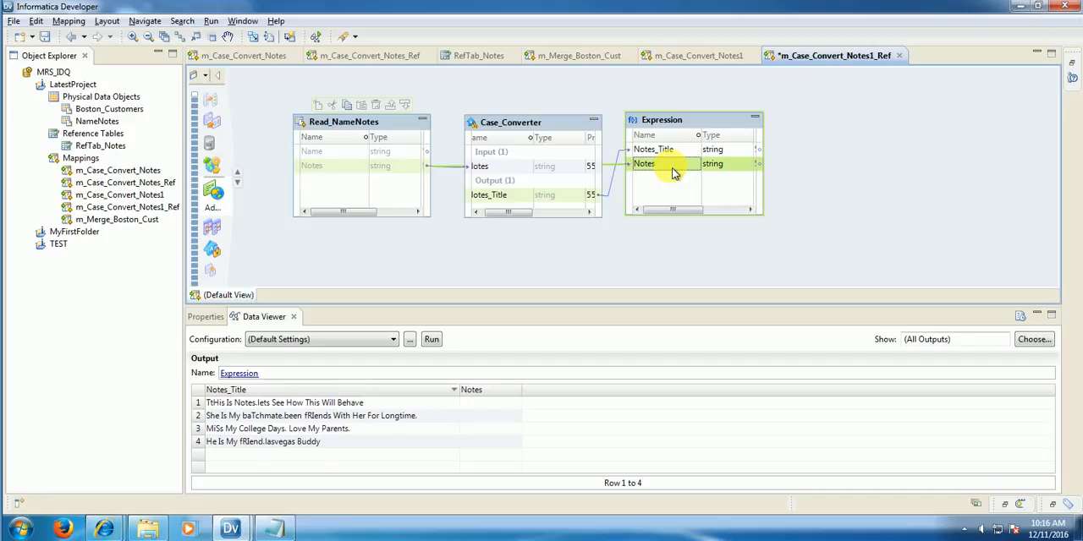
# Step: Rename the Expression's Notes port to Notes_Input in its port properties
pyautogui.click(669, 125)
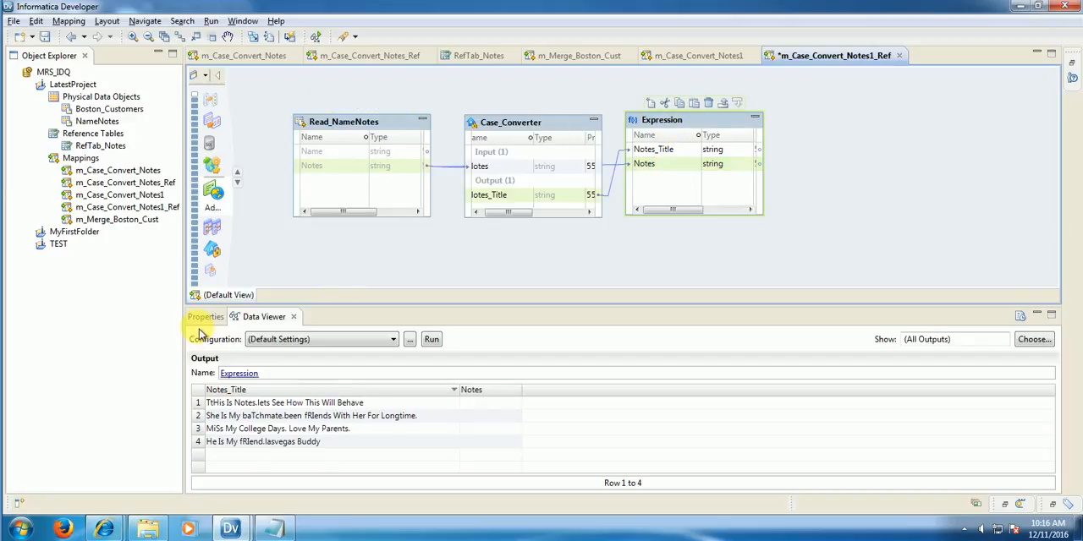
pyautogui.click(205, 319)
pyautogui.click(207, 357)
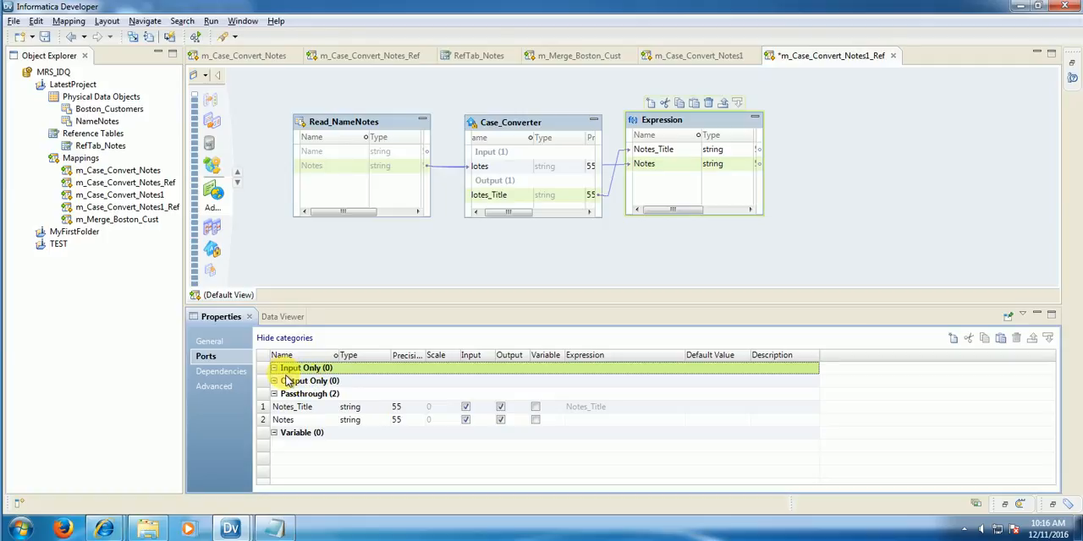
pyautogui.click(289, 423)
pyautogui.click(295, 423)
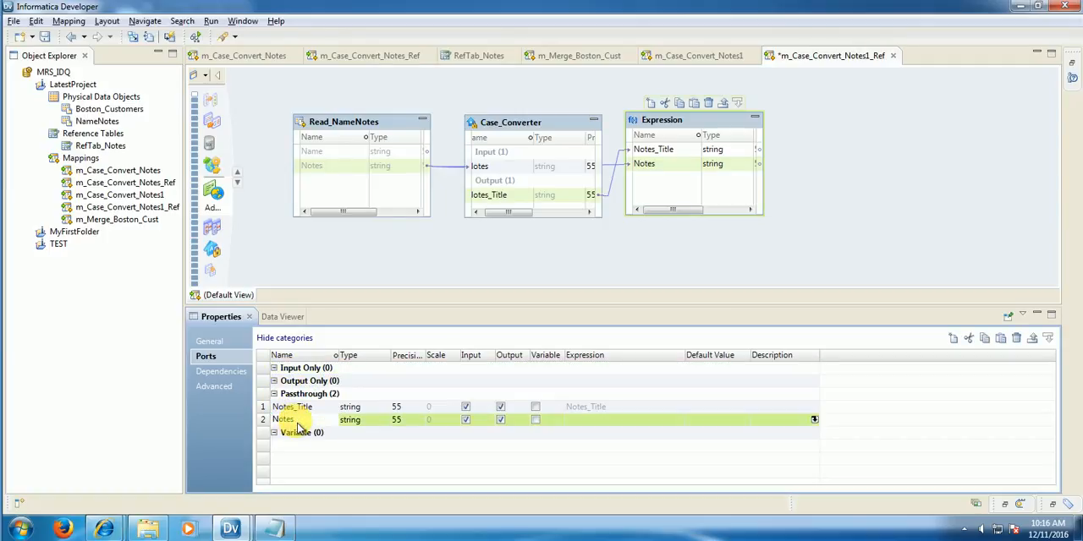
pyautogui.write('_')
pyautogui.press('capslock')
pyautogui.write('Input')
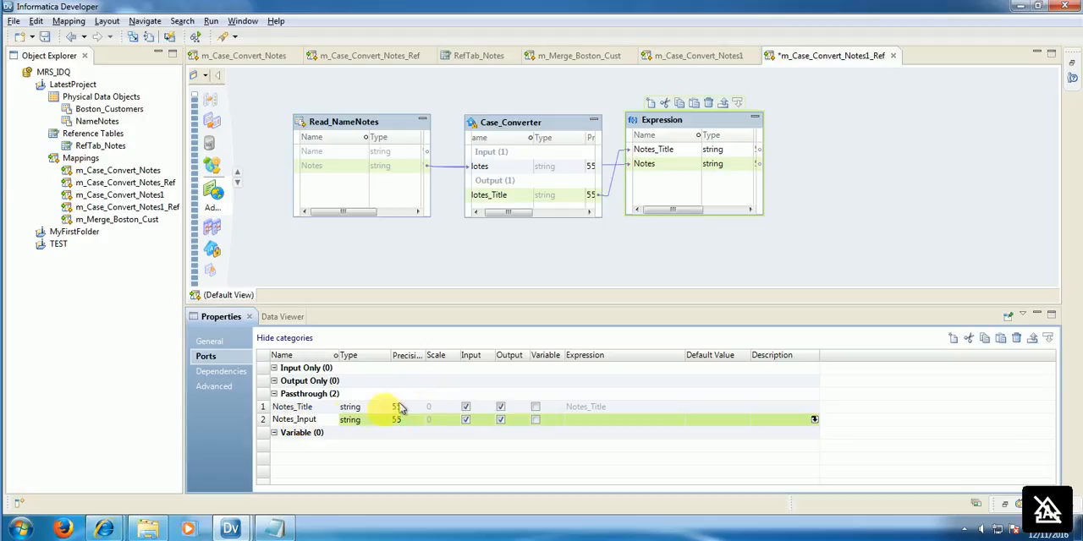
# Step: Move the Notes_Input port above Notes_Title in the Expression's port list
pyautogui.click(305, 408)
pyautogui.click(307, 423)
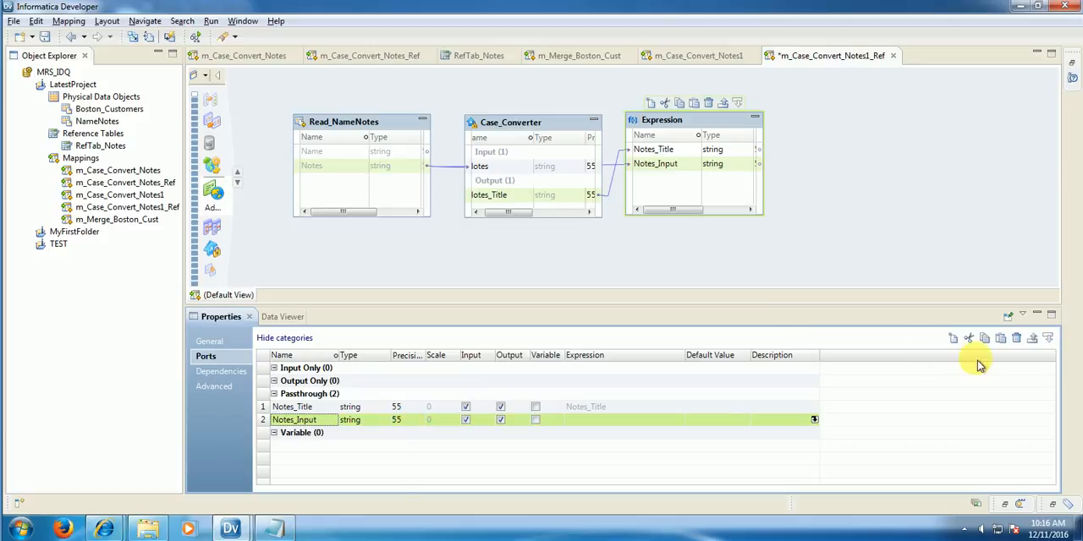
pyautogui.click(1034, 342)
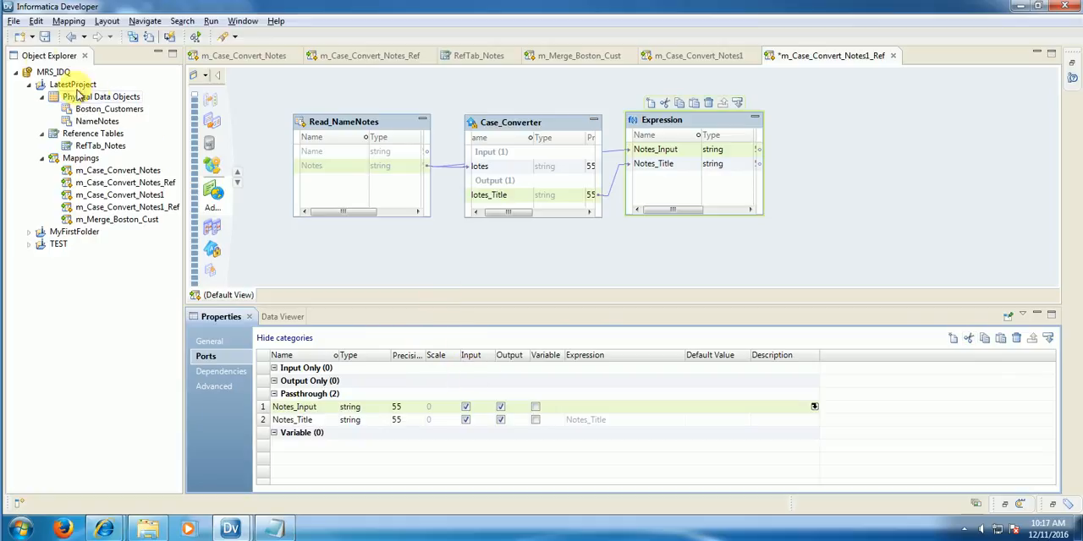
# Step: Save m_Case_Convert_Notes1_Ref and run the data viewer on the Expression to preview Notes_Input beside Notes_Title
pyautogui.click(46, 38)
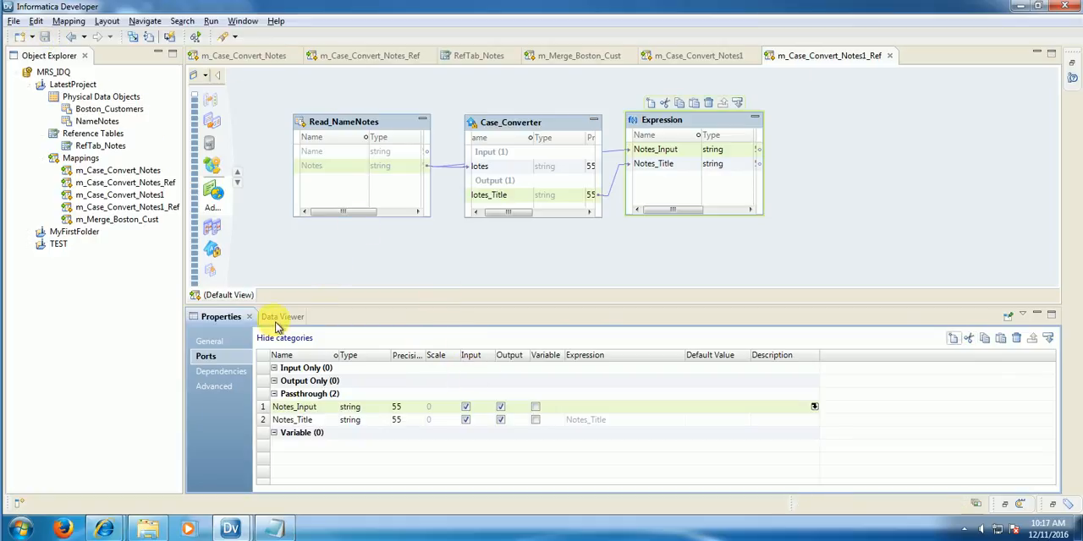
pyautogui.rightClick(694, 116)
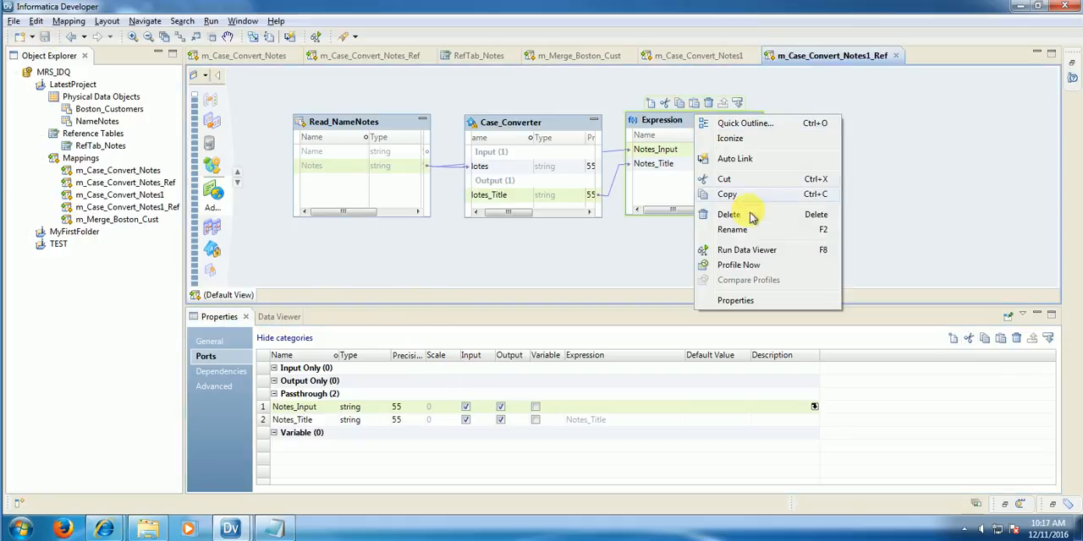
pyautogui.click(756, 251)
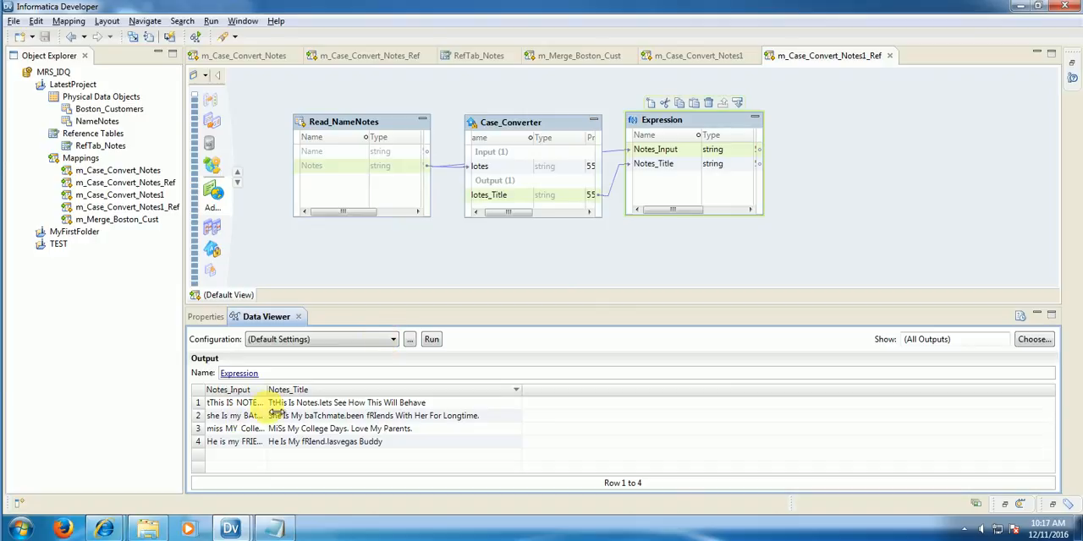
# Step: Widen the Notes_Input column and compare the converted notes with the valid and alternate values in RefTab_Notes
pyautogui.moveTo(266, 390); pyautogui.dragTo(376, 394)
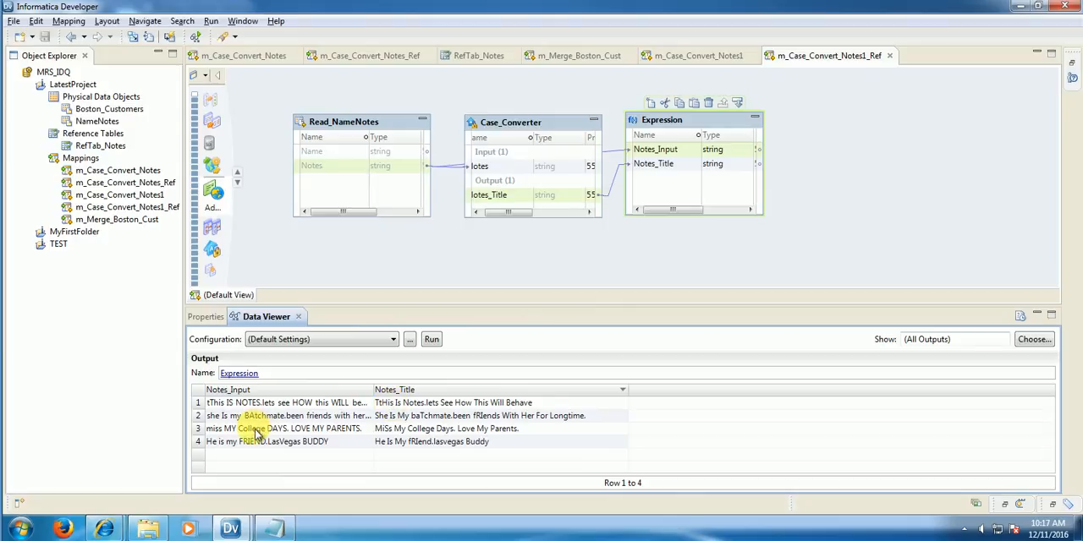
pyautogui.moveTo(375, 389); pyautogui.dragTo(464, 390)
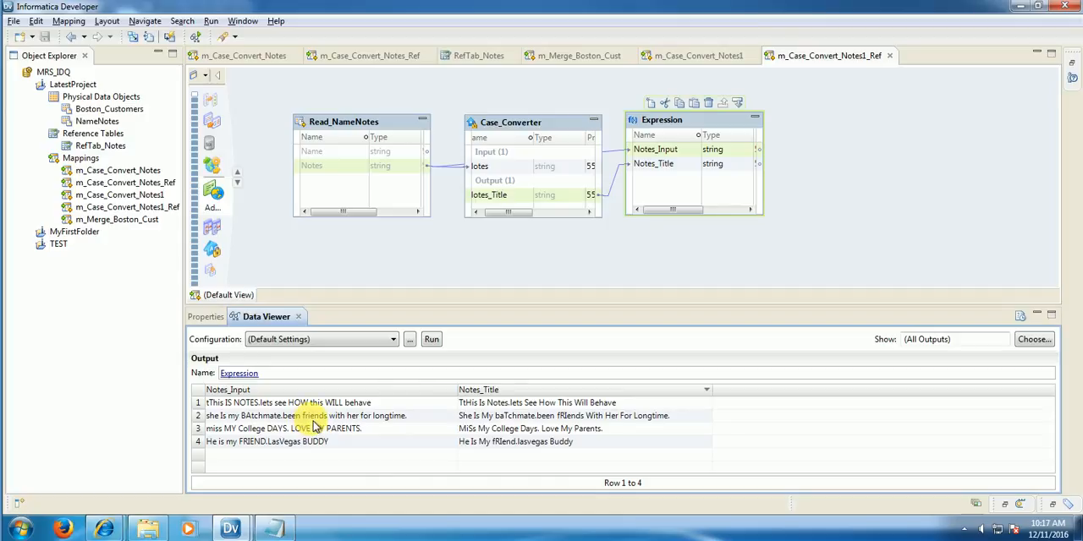
pyautogui.click(467, 57)
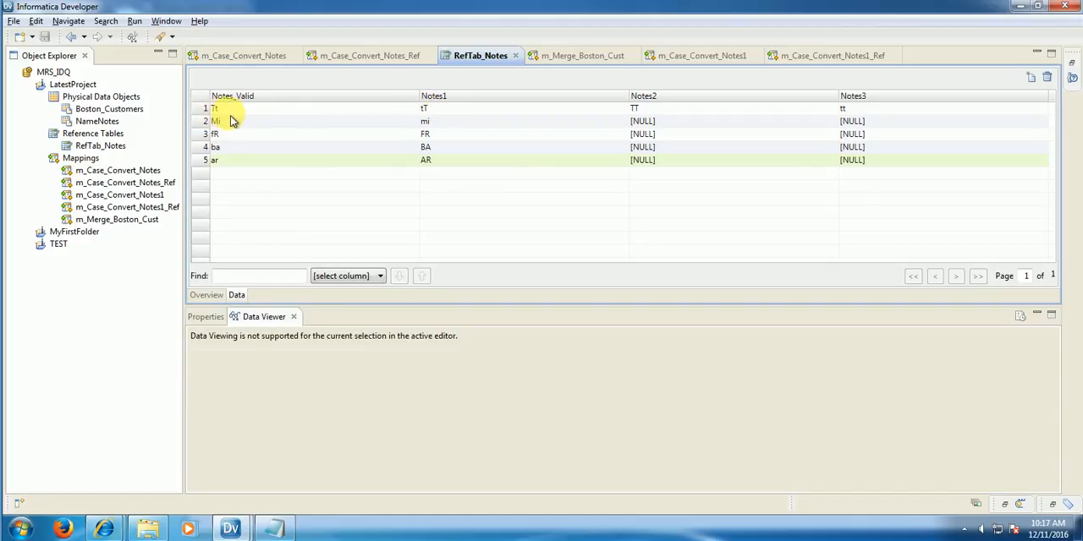
pyautogui.click(812, 56)
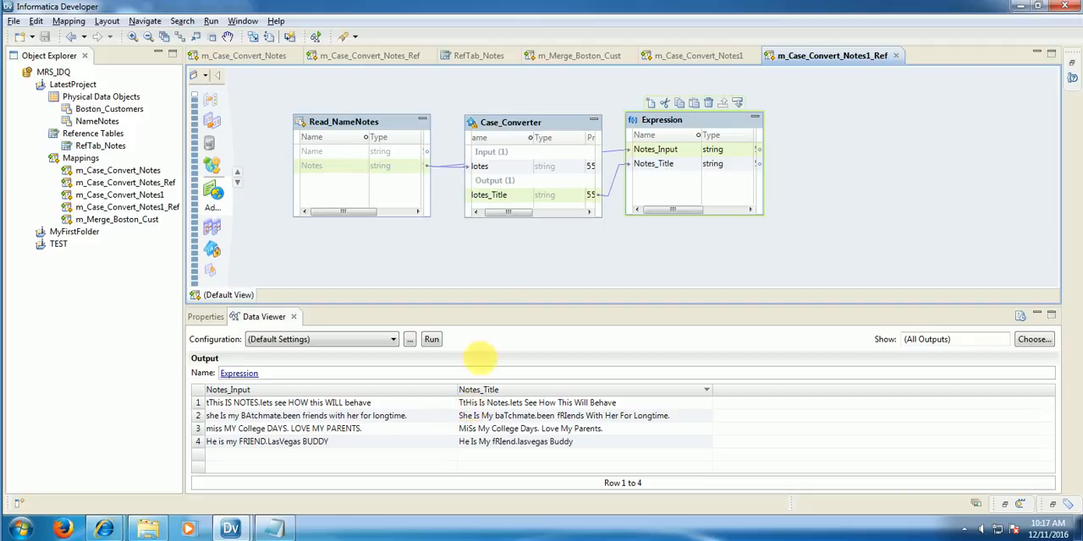
# Step: Enlarge the Case_Converter transformation vertically on the canvas and show its strategies
pyautogui.moveTo(517, 213); pyautogui.dragTo(523, 276)
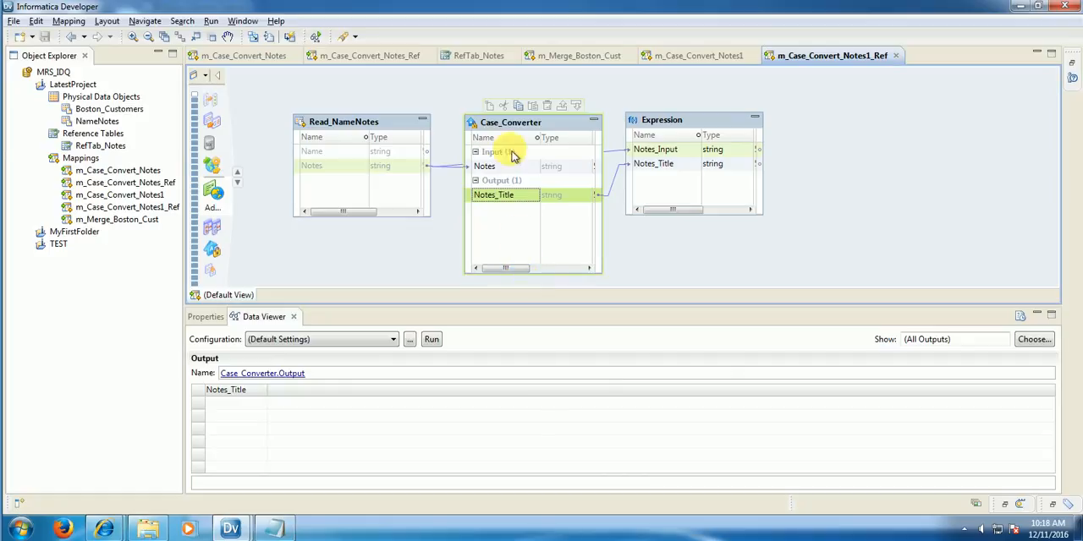
pyautogui.click(515, 137)
pyautogui.rightClick(515, 137)
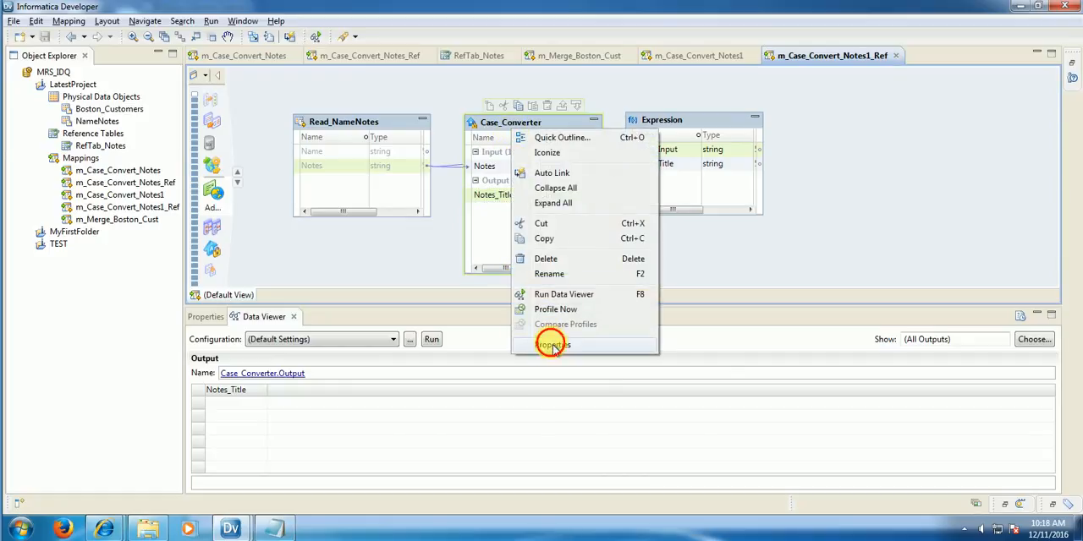
pyautogui.click(551, 342)
pyautogui.click(219, 372)
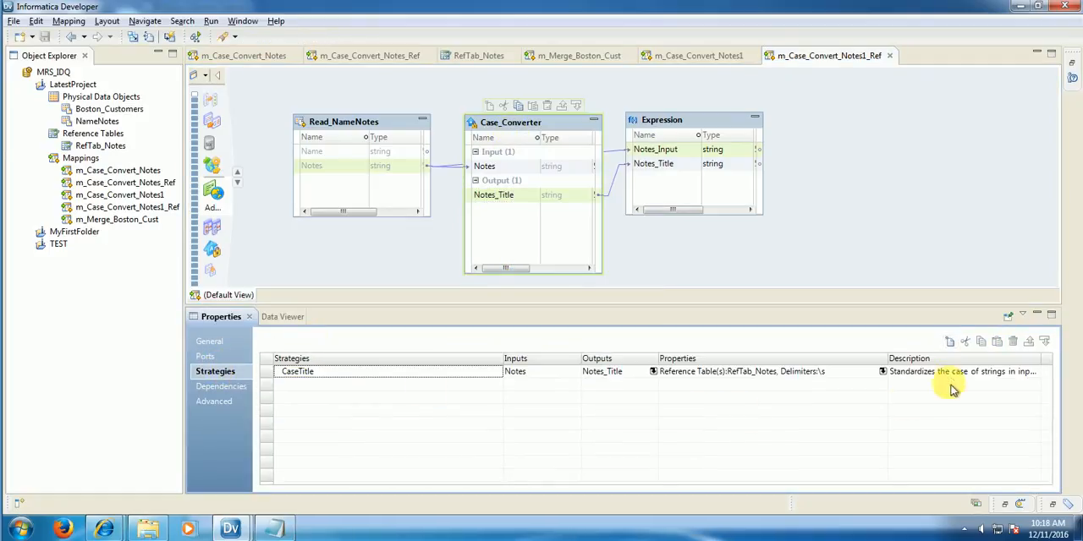
# Step: Start a new Case_Converter strategy named CaseSentence with Notes as its input
pyautogui.click(951, 342)
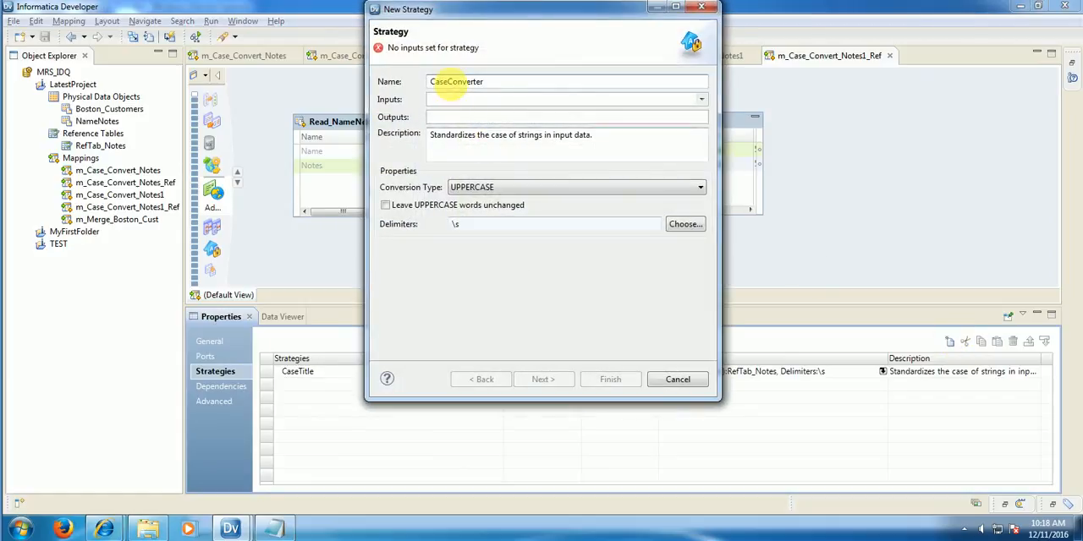
pyautogui.moveTo(448, 81); pyautogui.dragTo(551, 82)
pyautogui.write('Se')
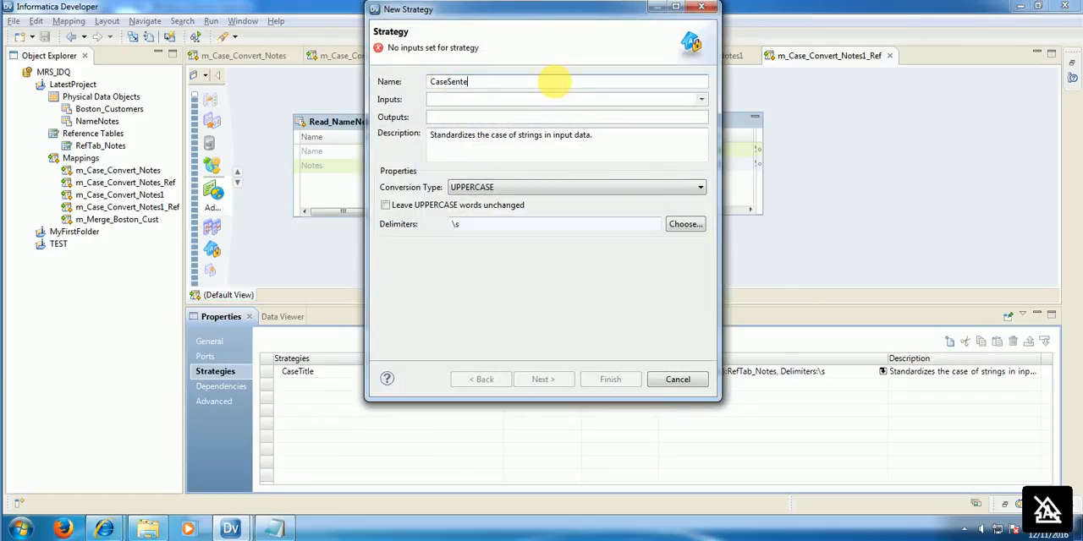
pyautogui.click(702, 99)
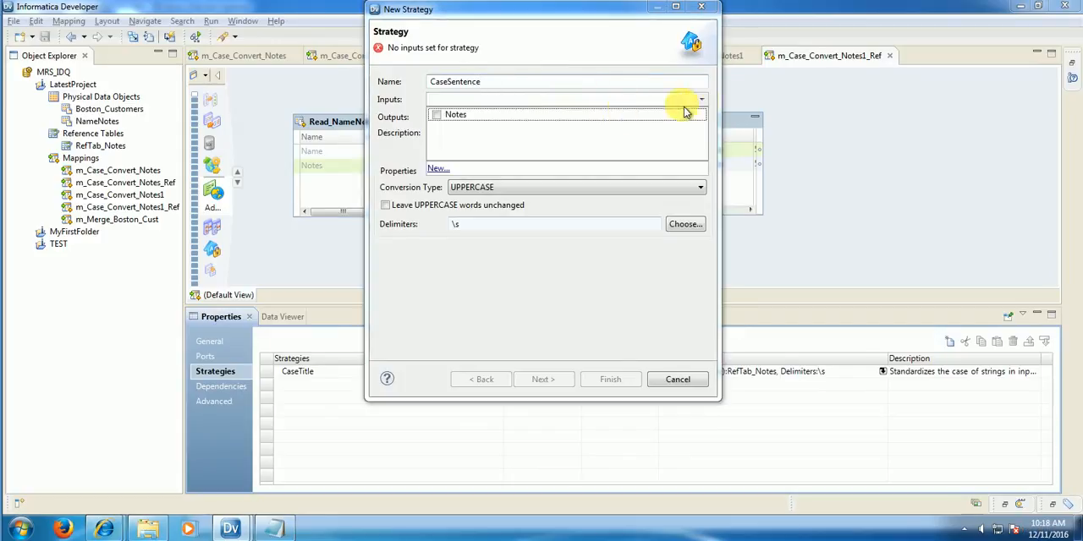
pyautogui.click(439, 115)
# Step: Rename the CaseSentence strategy's output to Notes_Sentence
pyautogui.click(425, 117)
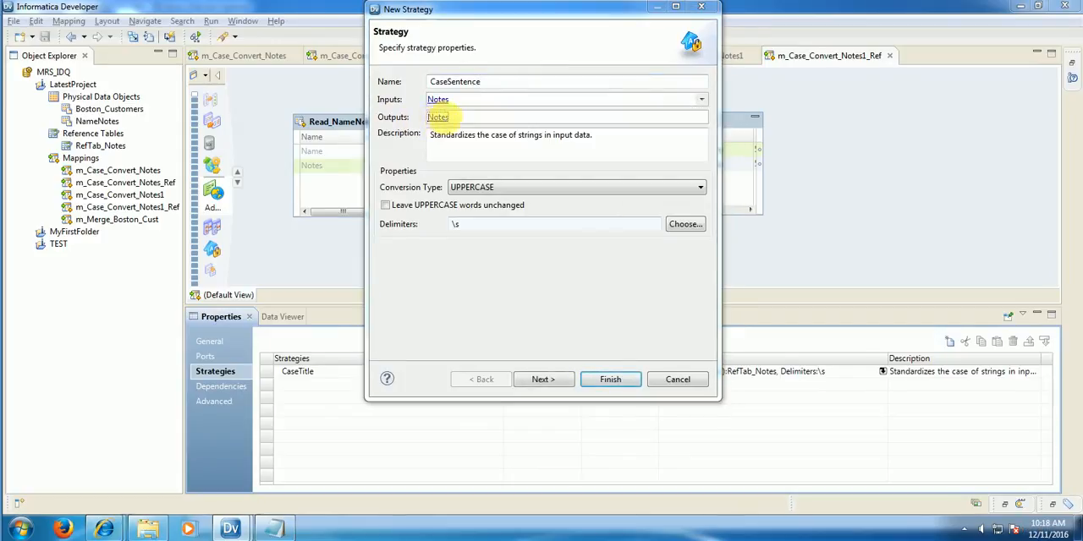
pyautogui.click(427, 116)
pyautogui.click(432, 116)
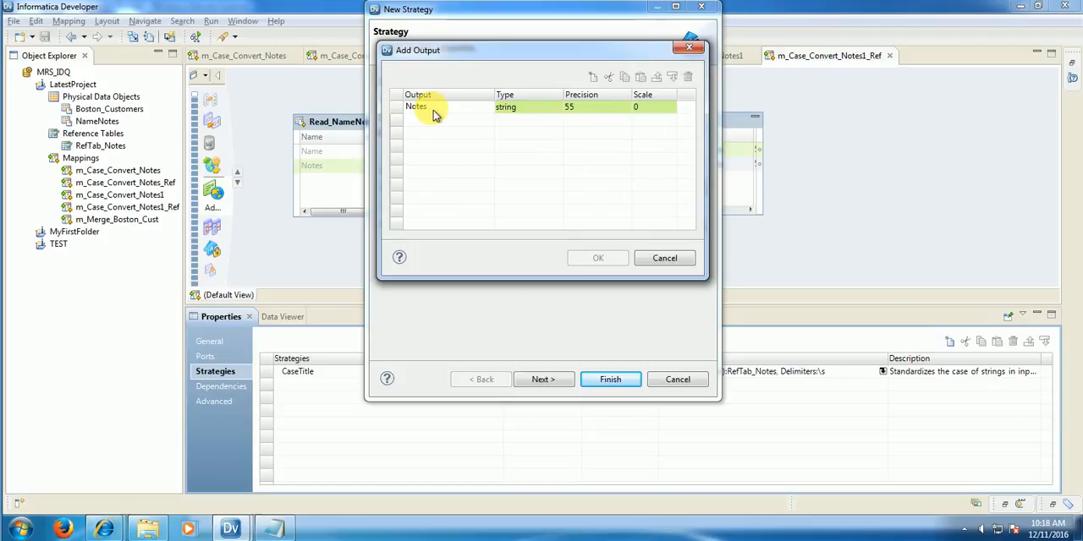
pyautogui.write('_Sentence')
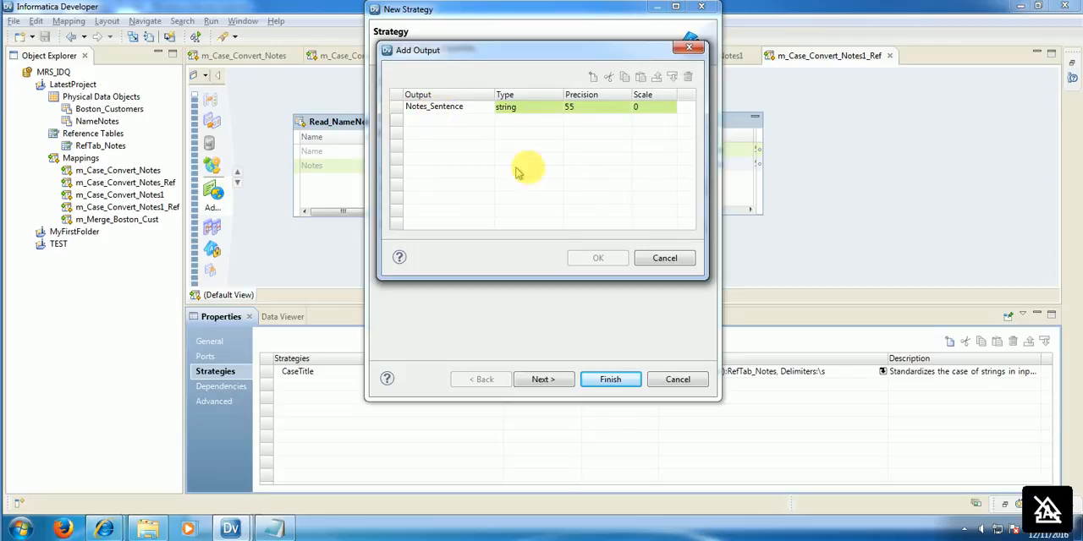
pyautogui.click(571, 169)
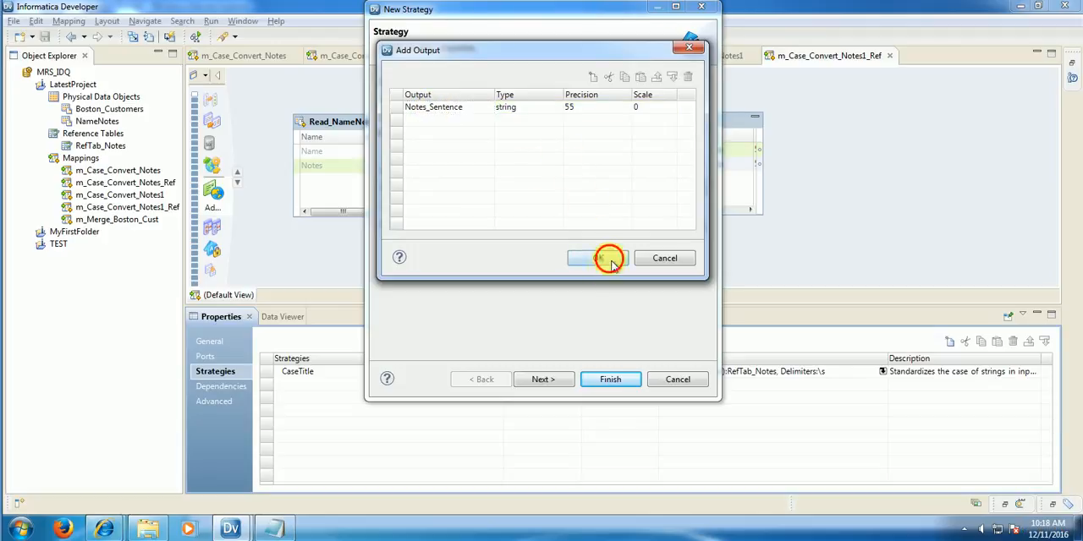
pyautogui.click(600, 258)
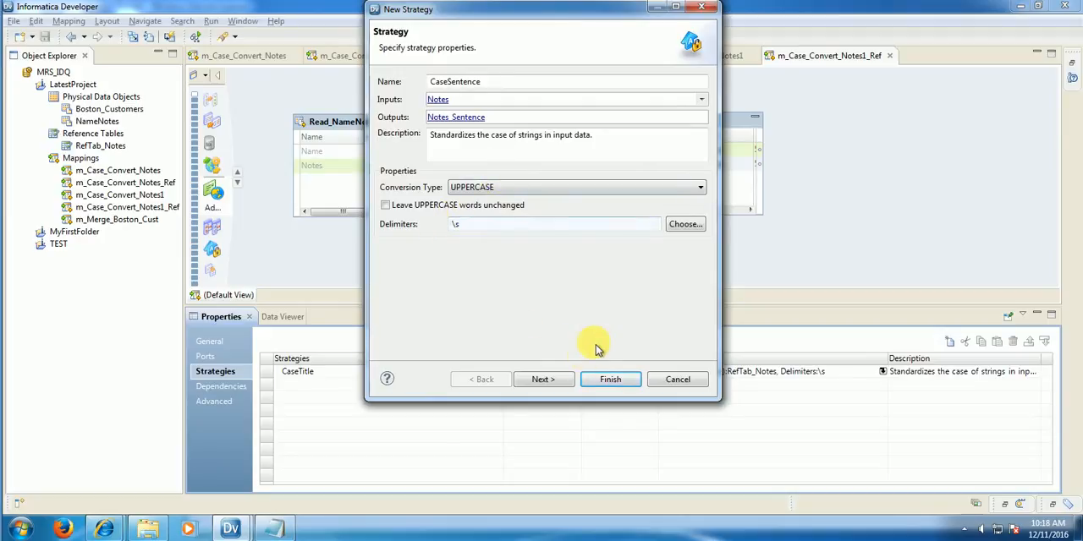
# Step: Set the CaseSentence strategy's conversion type to Sentence case
pyautogui.click(545, 380)
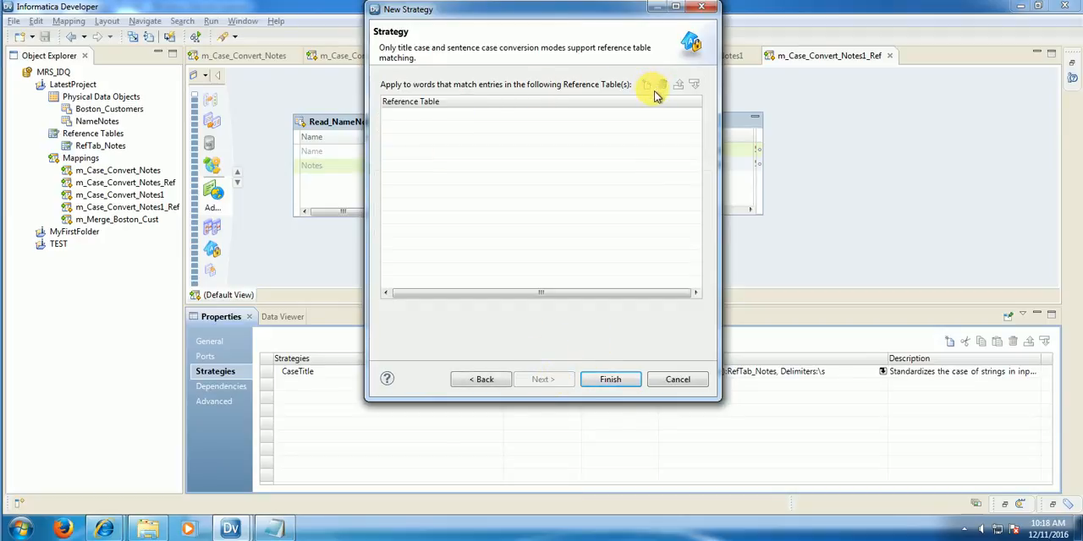
pyautogui.click(484, 380)
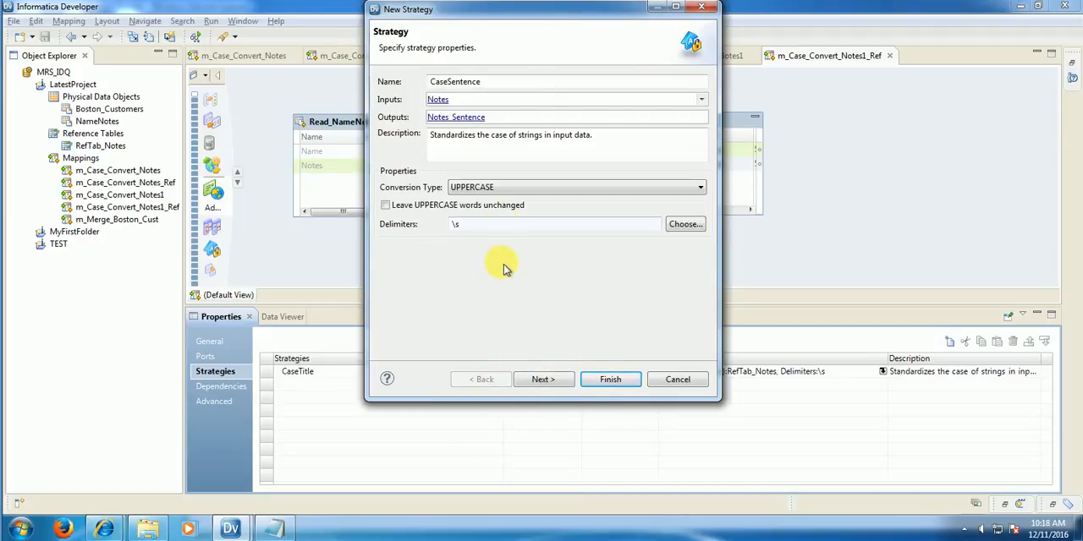
pyautogui.click(503, 189)
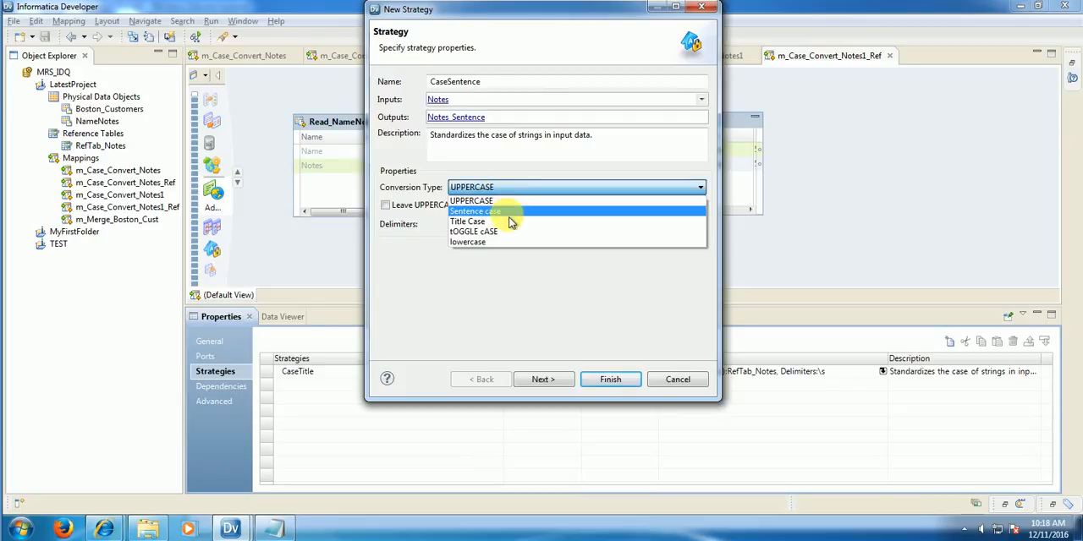
pyautogui.click(510, 212)
# Step: Apply the RefTab_Notes reference table from LatestProject to the CaseSentence strategy and finish creating it
pyautogui.click(544, 385)
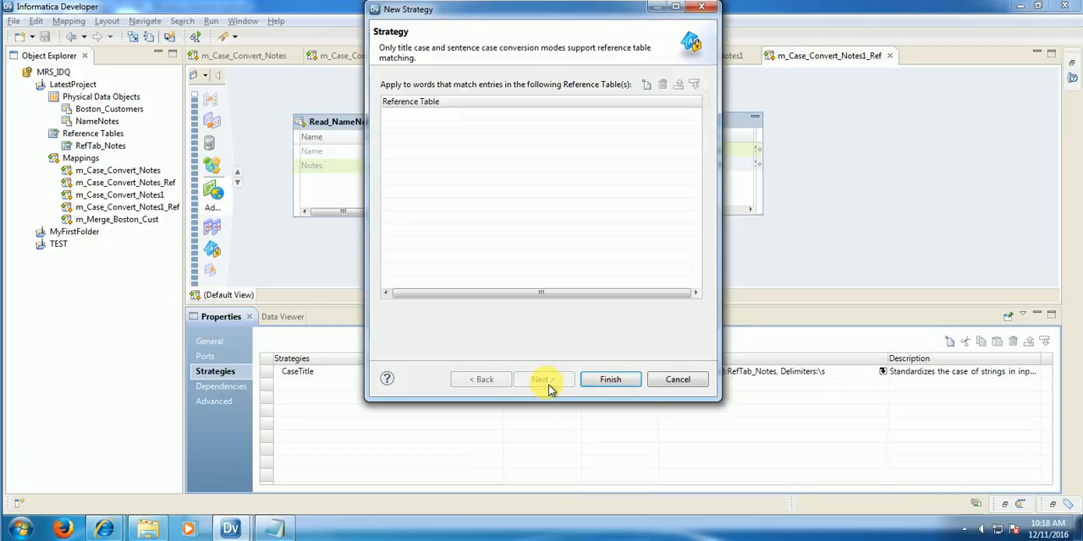
pyautogui.click(649, 88)
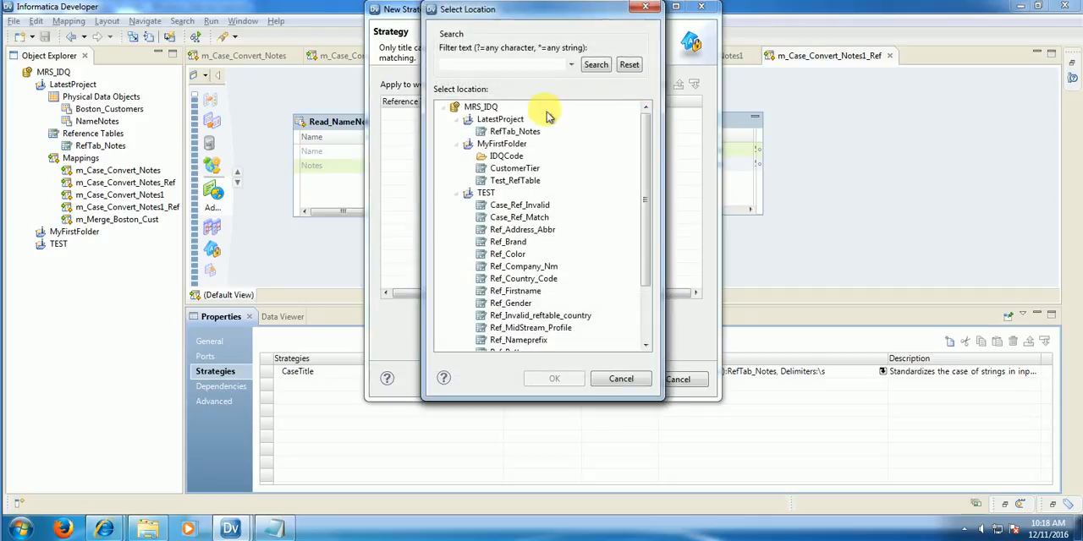
pyautogui.click(516, 133)
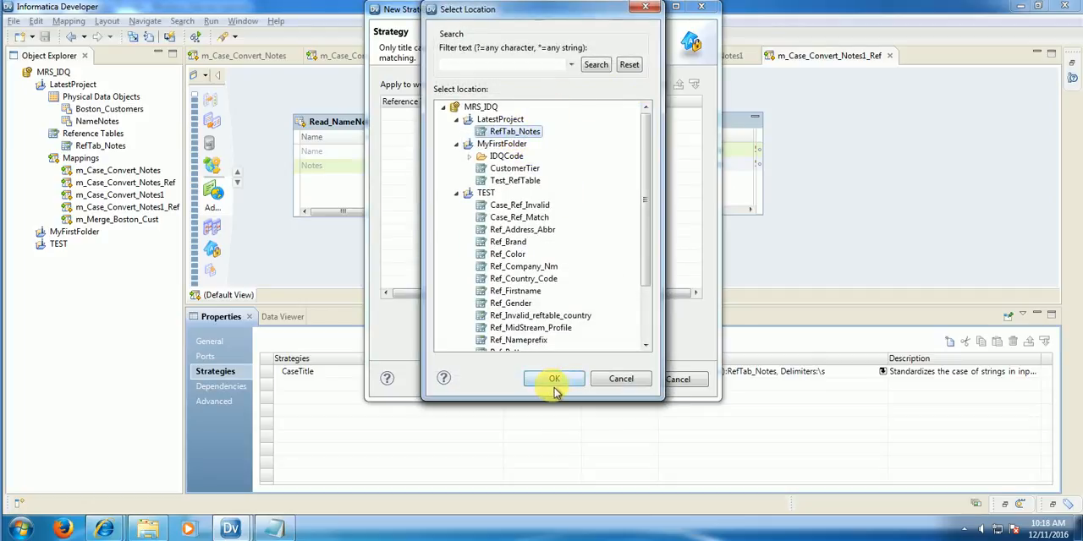
pyautogui.click(554, 381)
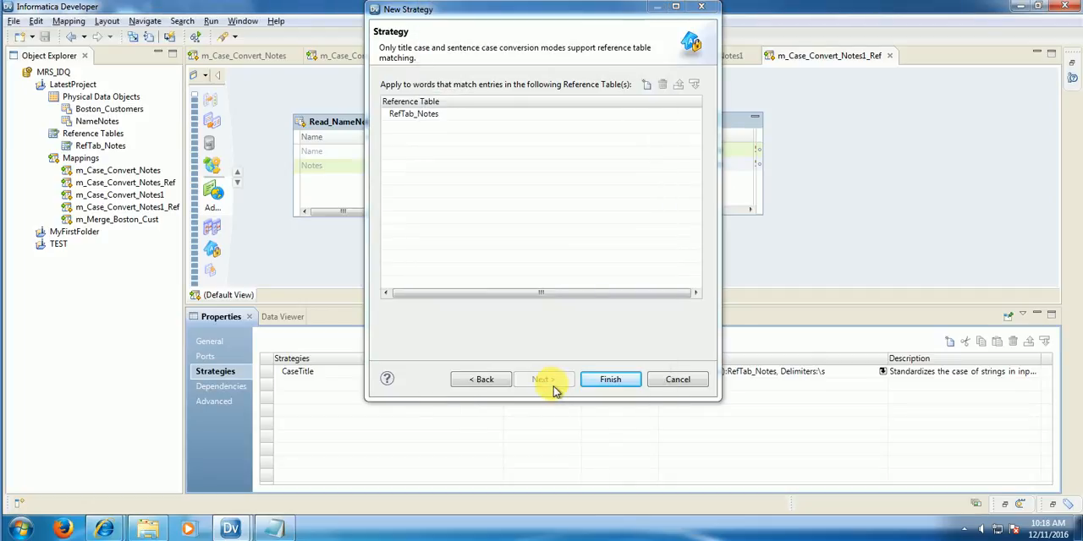
pyautogui.click(609, 380)
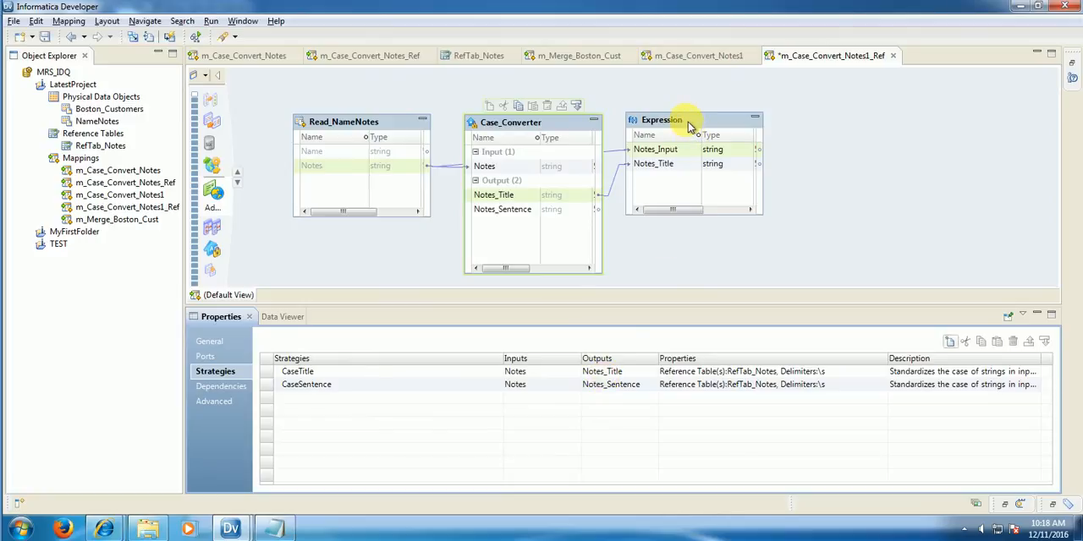
# Step: Link the Case_Converter's Notes_Sentence output into the Expression transformation and save the mapping
pyautogui.rightClick(689, 125)
pyautogui.click(732, 257)
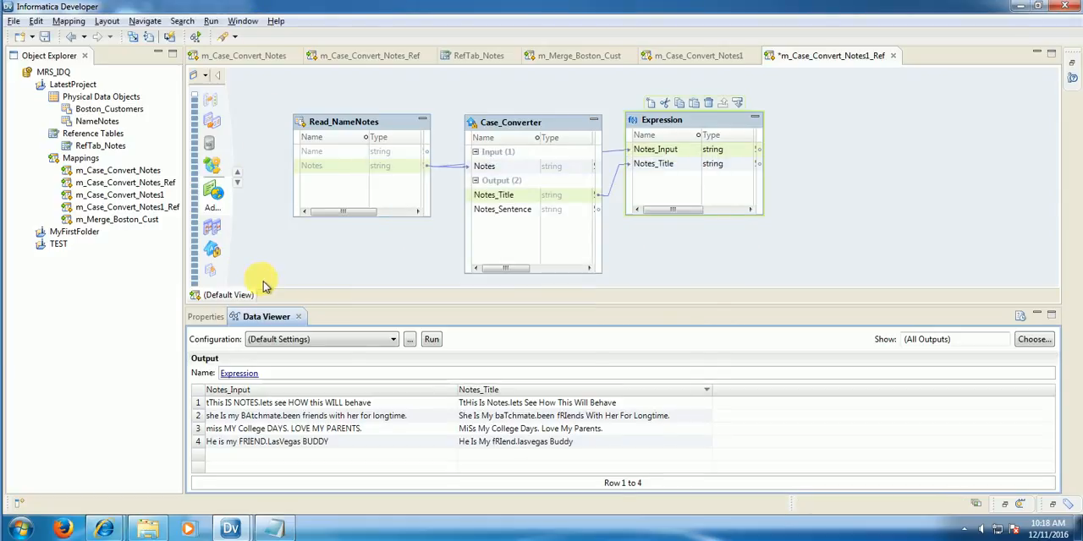
pyautogui.click(498, 217)
pyautogui.moveTo(498, 218); pyautogui.dragTo(665, 188)
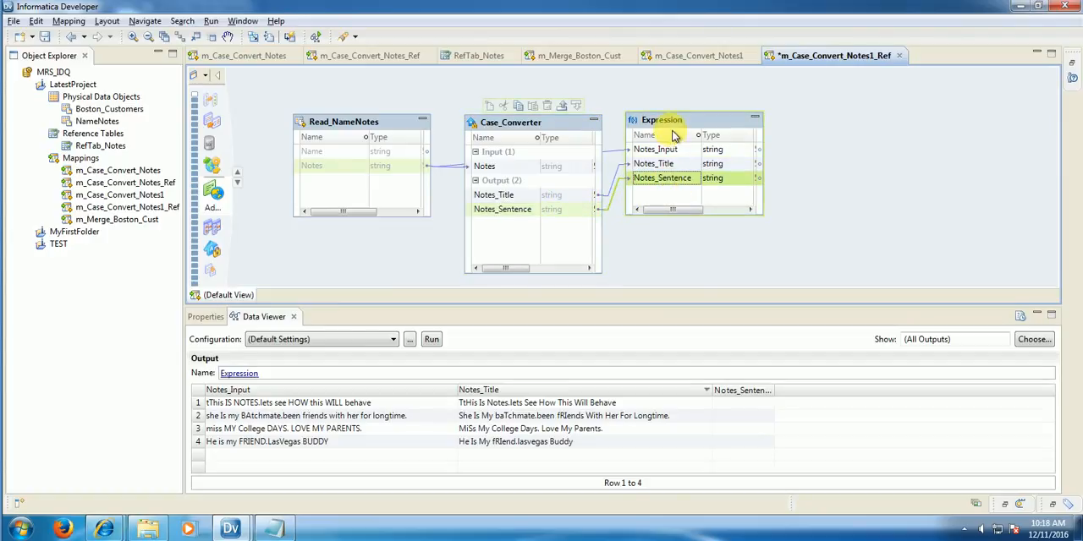
pyautogui.click(45, 36)
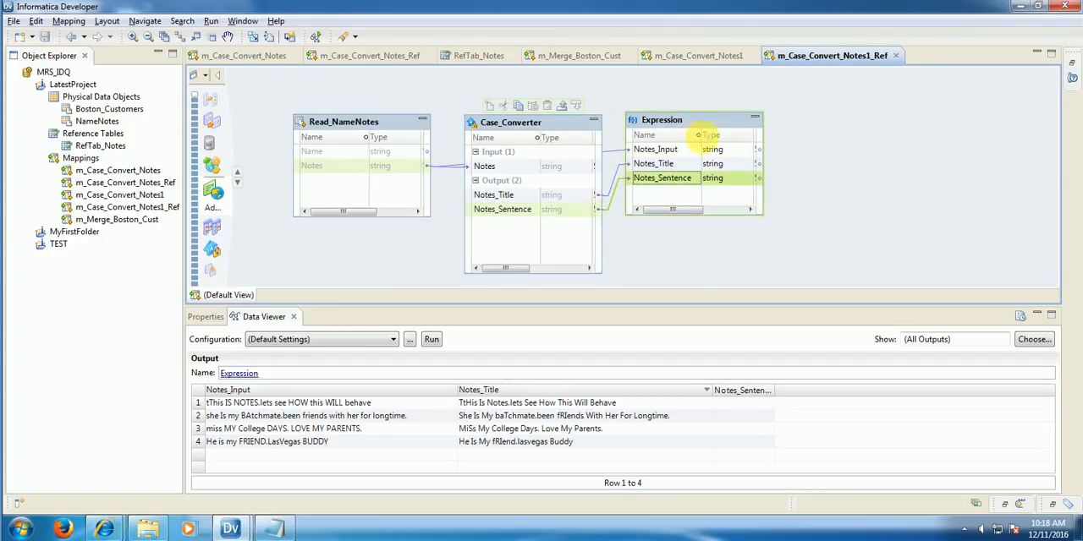
# Step: Preview the Expression transformation's data and widen the Notes_Sentence column to show the full converted text
pyautogui.rightClick(717, 129)
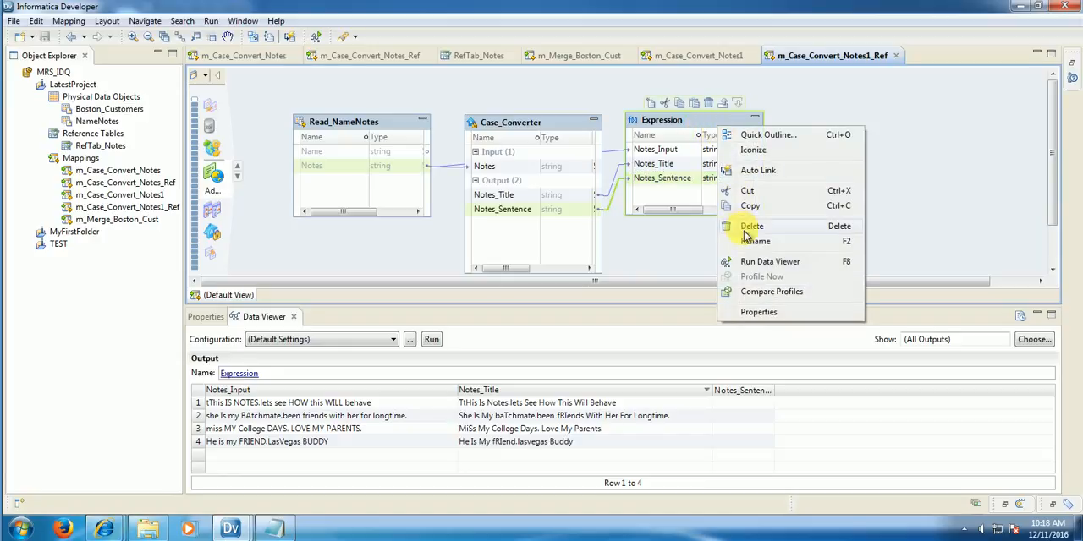
pyautogui.click(747, 264)
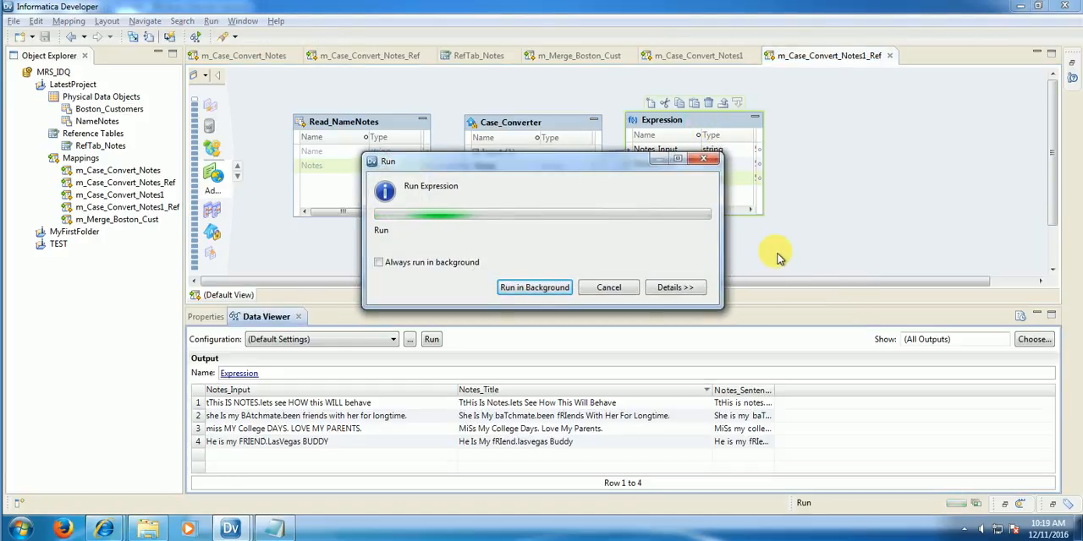
pyautogui.moveTo(782, 395); pyautogui.dragTo(980, 394)
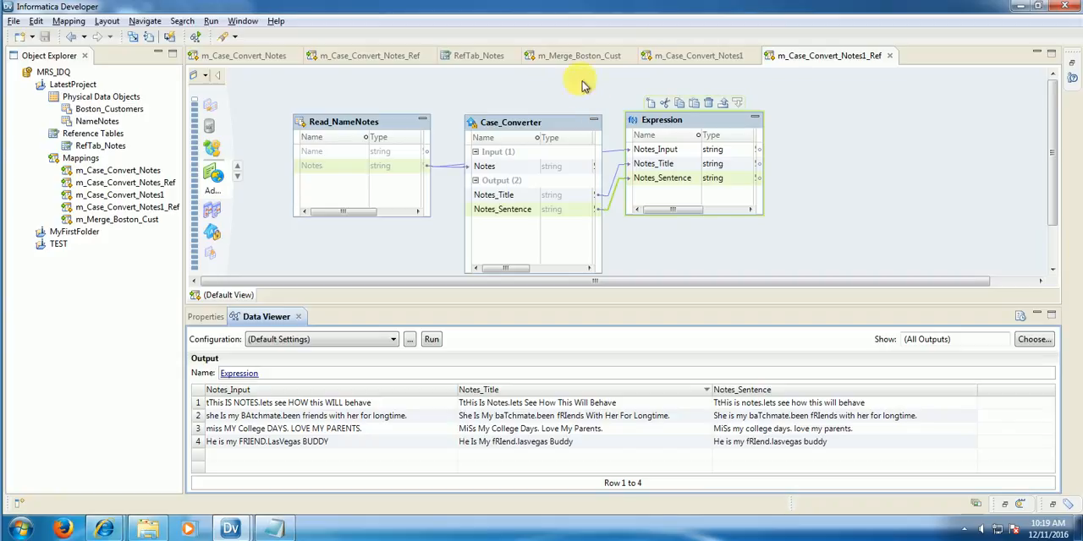
# Step: Close the case-conversion mappings and the RefTab_Notes table, leaving only m_Merge_Boston_Cust open
pyautogui.click(890, 56)
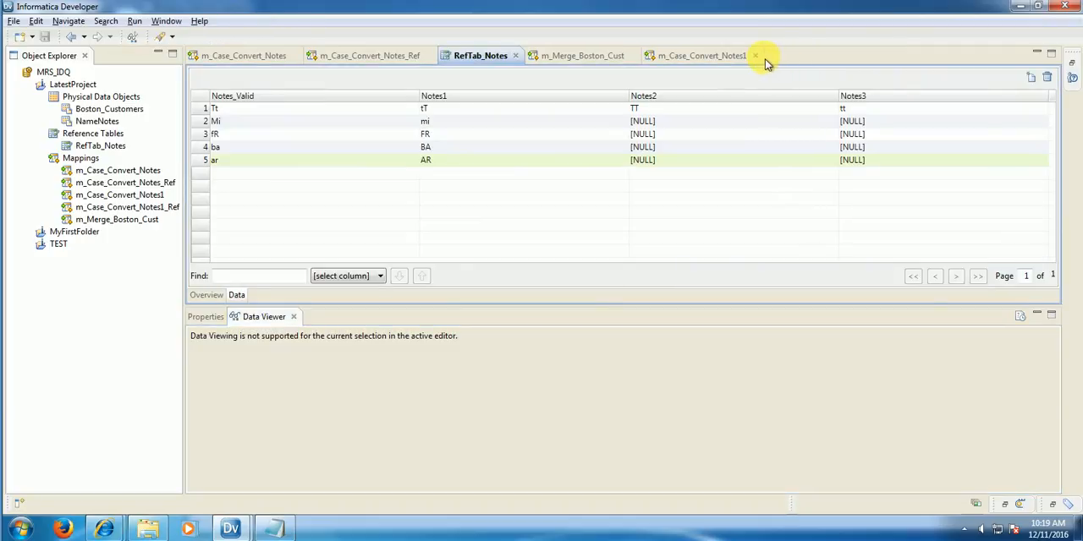
pyautogui.click(712, 63)
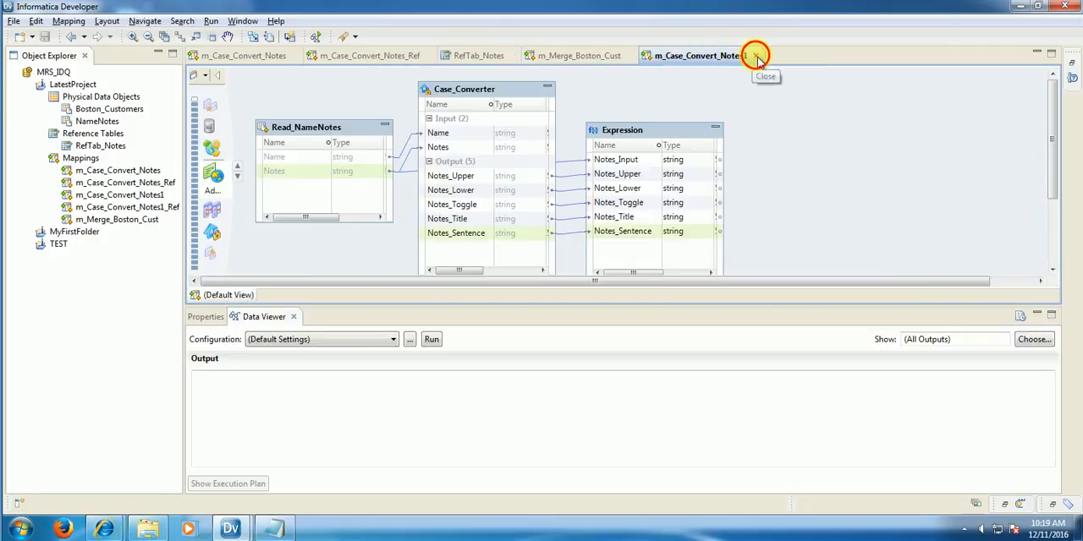
pyautogui.click(755, 55)
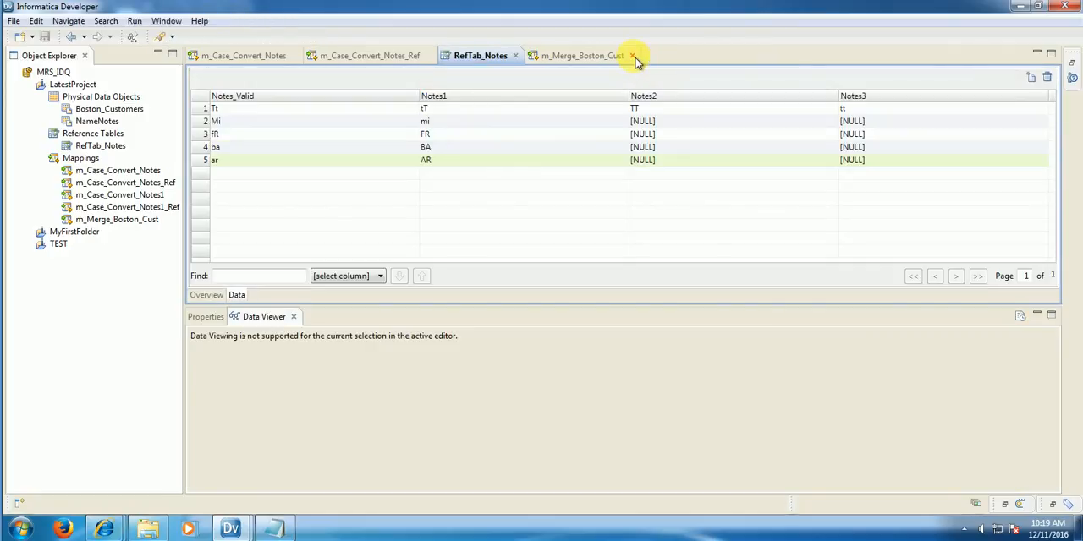
pyautogui.click(393, 57)
pyautogui.click(435, 57)
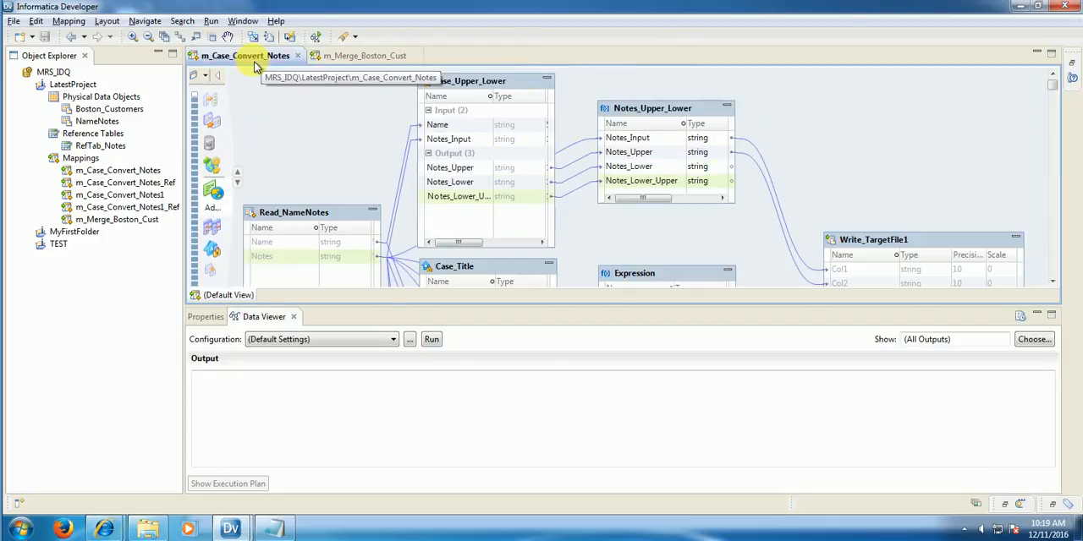
pyautogui.click(297, 56)
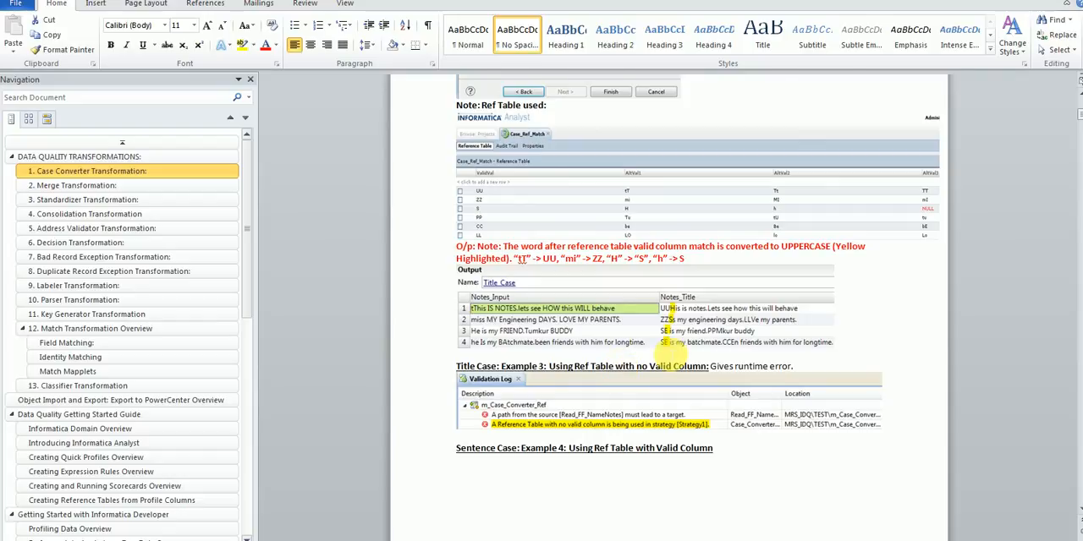
# Step: Switch to the Word notes and read the Merge Transformation introduction, highlighting the Customer_Firstname, Customer_Surname and Customer_FullName example
pyautogui.scroll(-15, 647, 355)
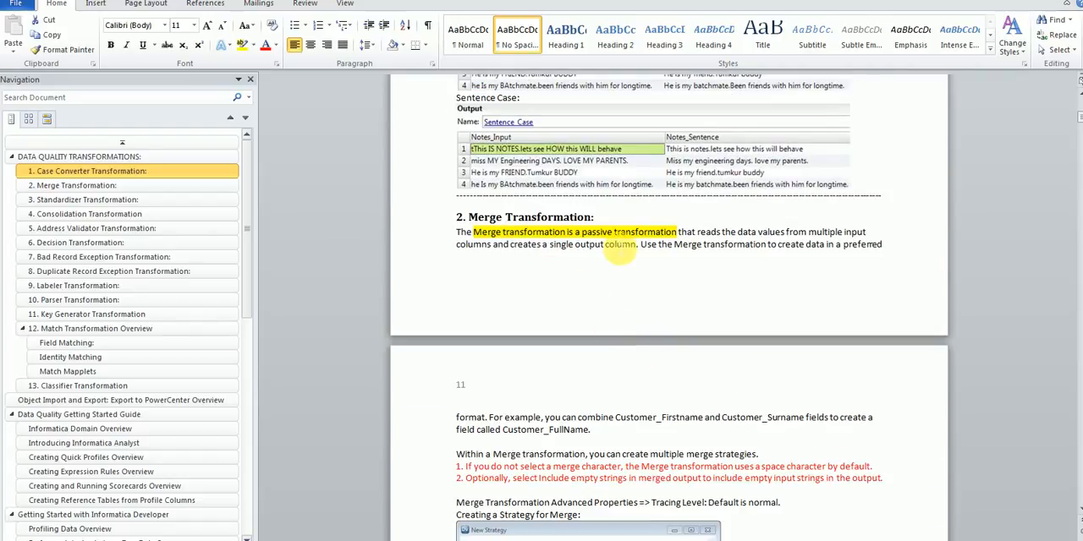
pyautogui.scroll(-4, 620, 244)
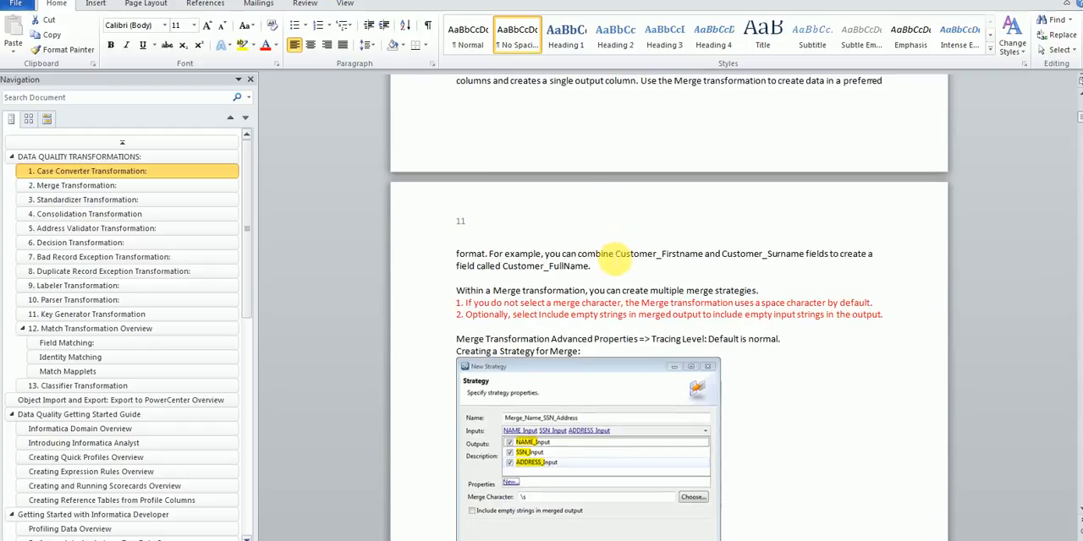
pyautogui.moveTo(622, 259); pyautogui.dragTo(804, 262)
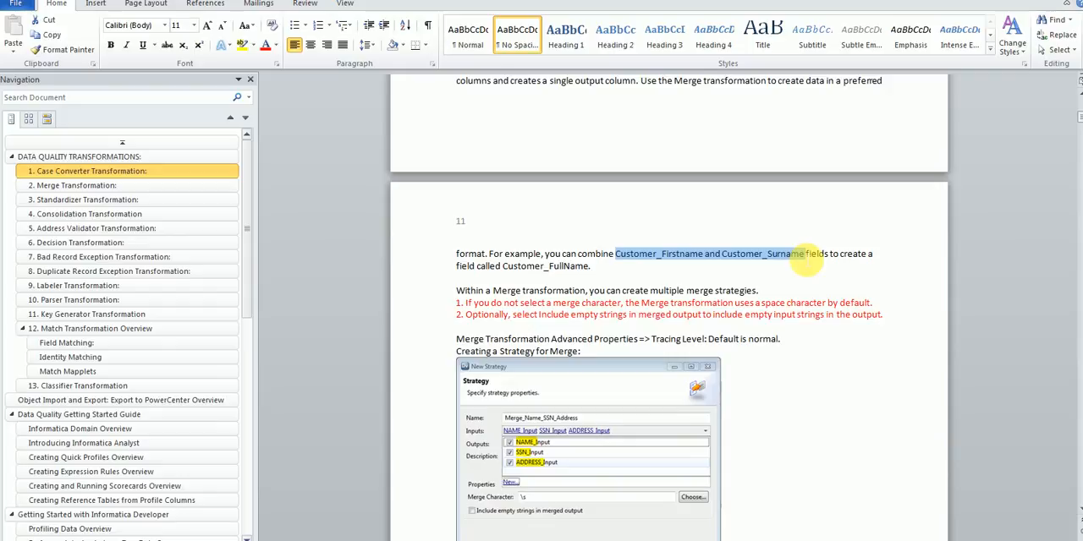
pyautogui.moveTo(502, 265); pyautogui.dragTo(609, 270)
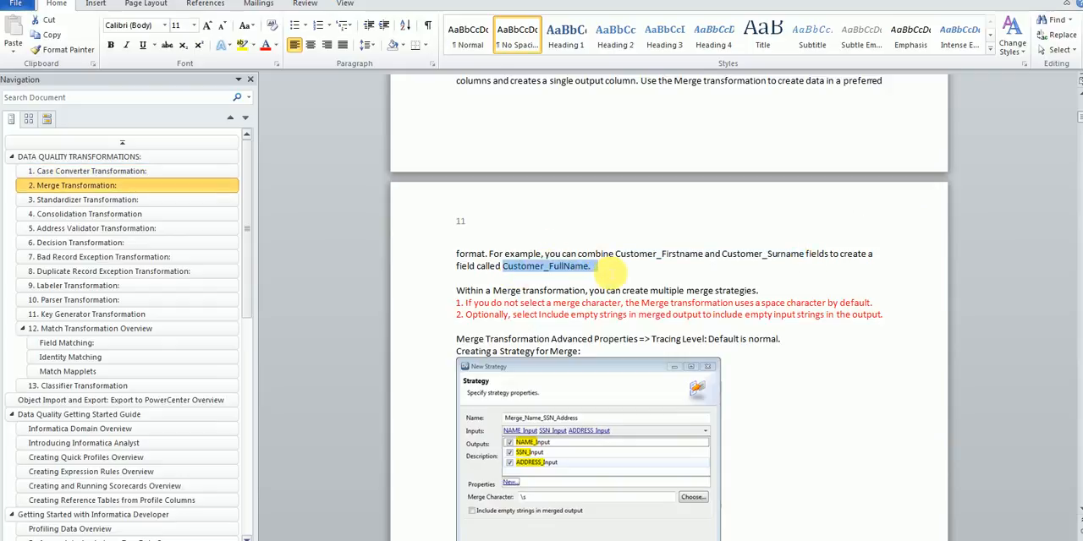
pyautogui.scroll(-3, 609, 269)
pyautogui.scroll(-3, 563, 330)
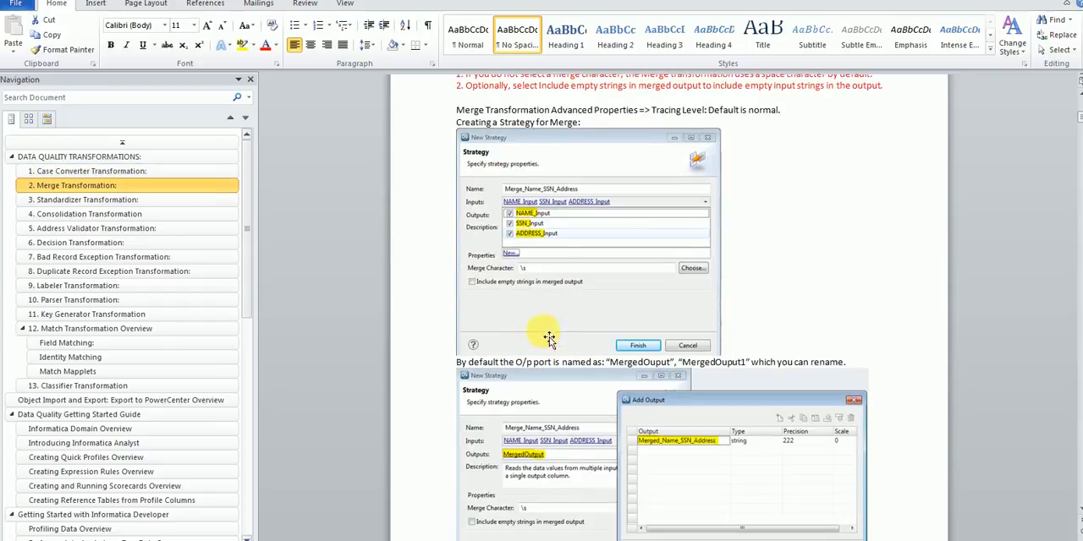
# Step: Examine the notes on creating the Merge_Name_SSN_Address strategy, renaming its output port and the default space-separated result
pyautogui.scroll(2, 499, 314)
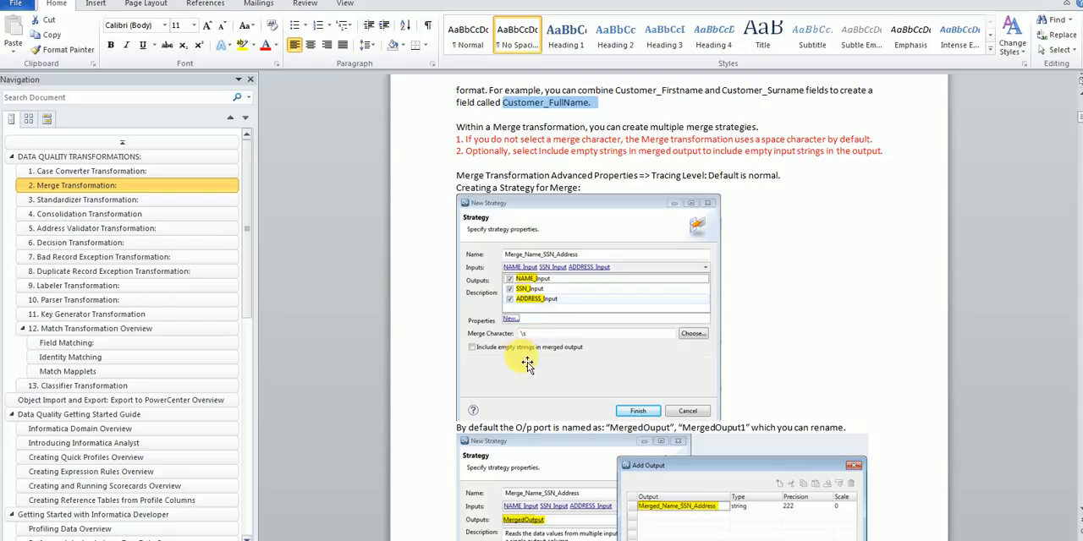
pyautogui.scroll(-3, 530, 364)
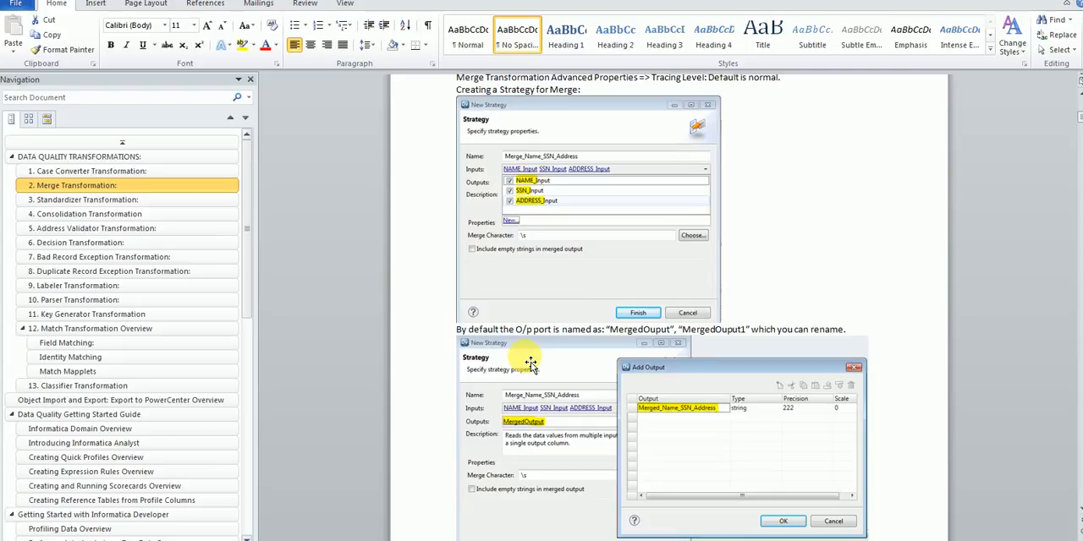
pyautogui.scroll(-5, 529, 364)
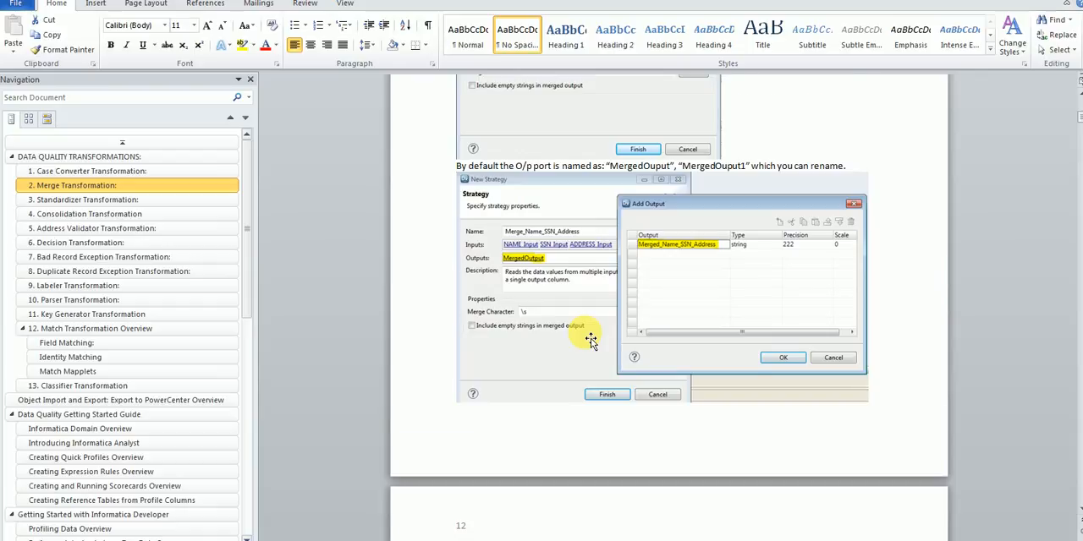
pyautogui.scroll(-8, 590, 340)
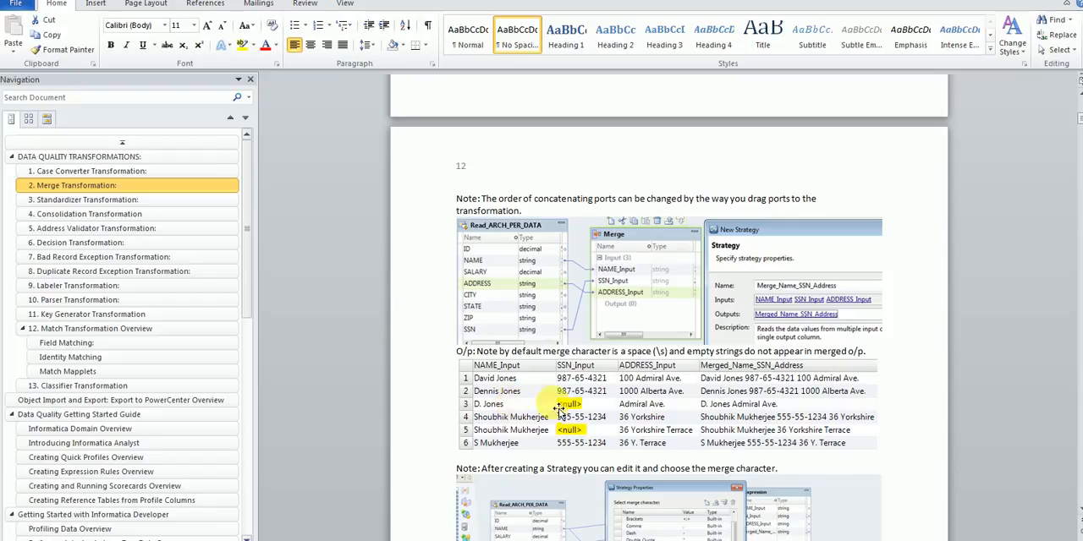
pyautogui.scroll(7, 545, 392)
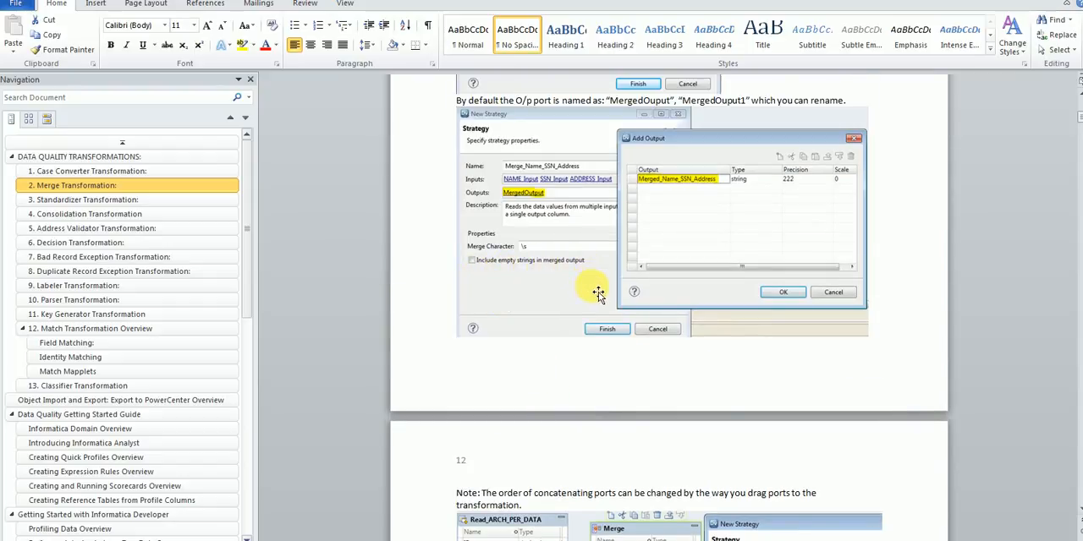
pyautogui.scroll(-6, 598, 293)
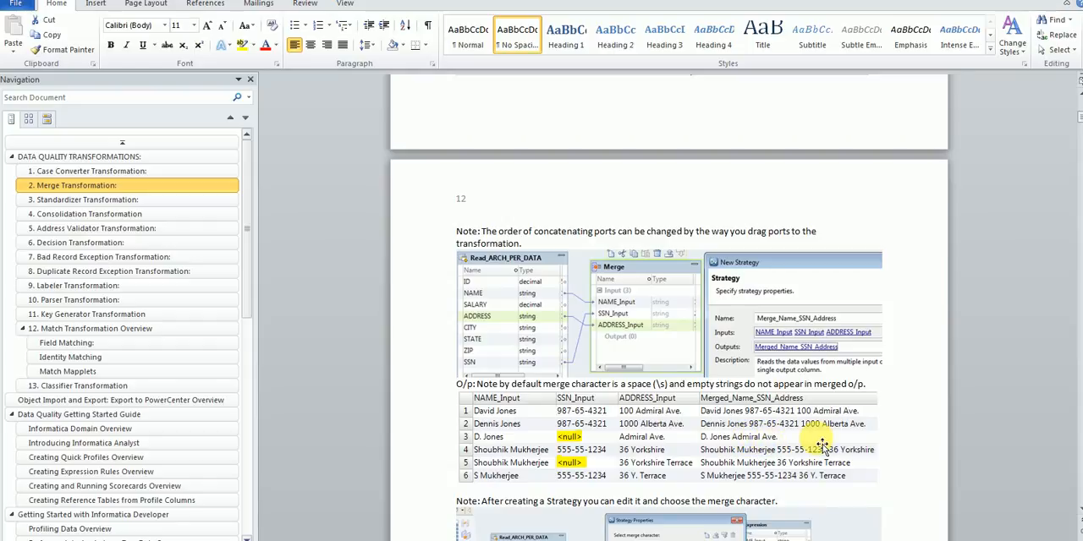
# Step: Examine the notes on choosing Pipe as the merge character and compare outputs with and without "Include empty strings in merged output"
pyautogui.scroll(-6, 826, 442)
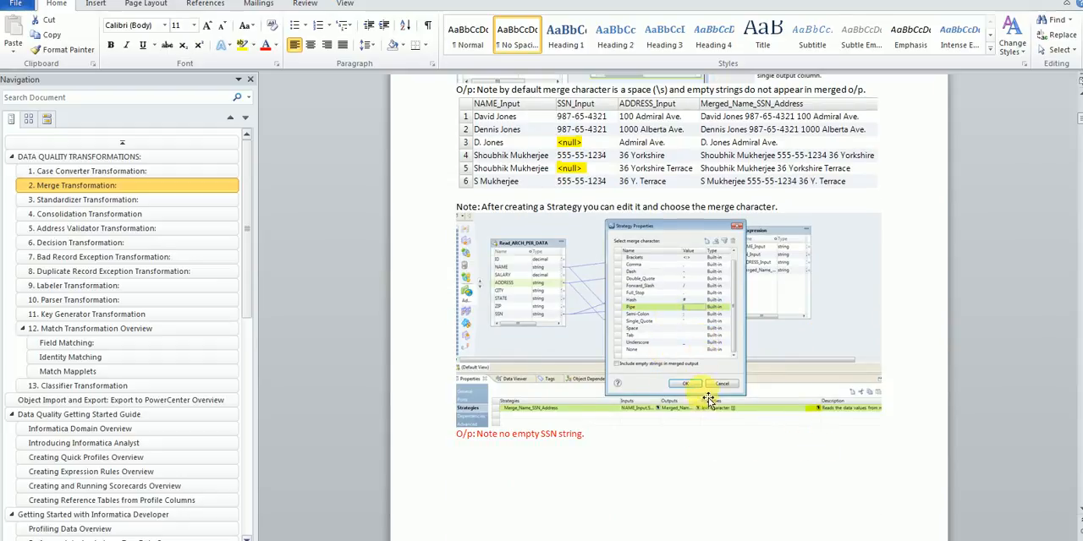
pyautogui.scroll(-5, 706, 406)
pyautogui.scroll(-4, 709, 409)
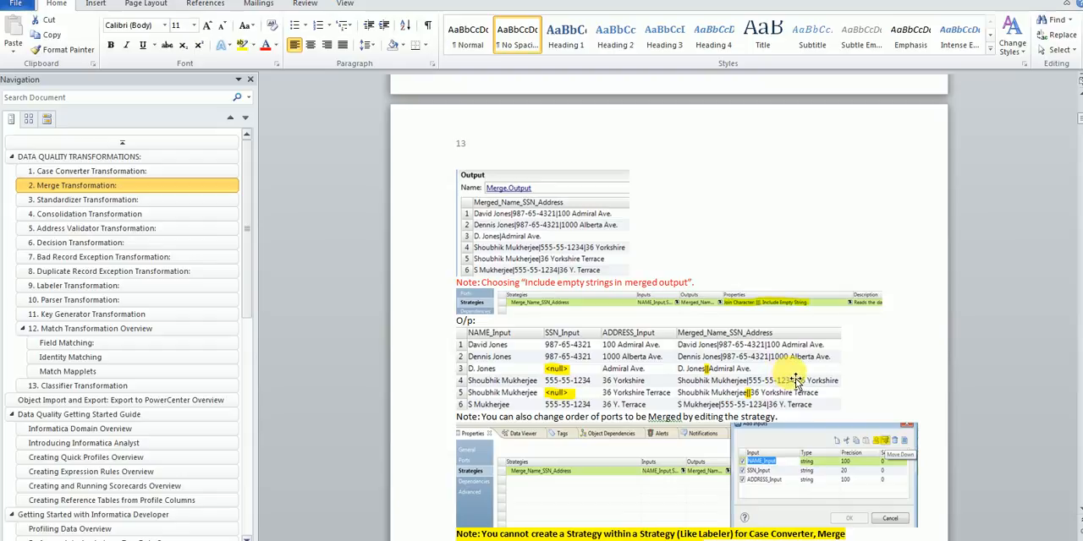
pyautogui.moveTo(482, 282); pyautogui.dragTo(707, 283)
pyautogui.scroll(5, 684, 397)
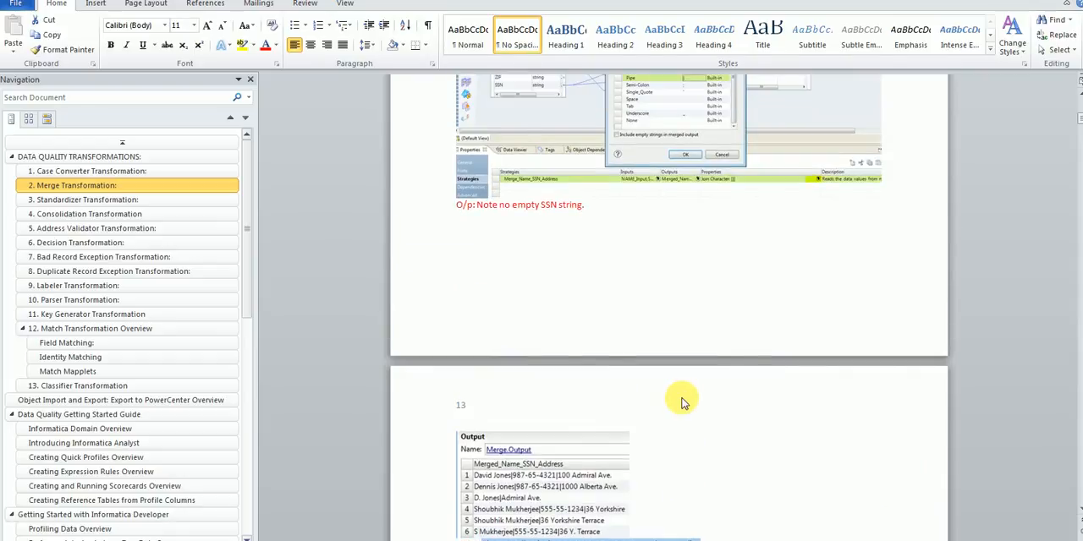
pyautogui.scroll(2, 683, 403)
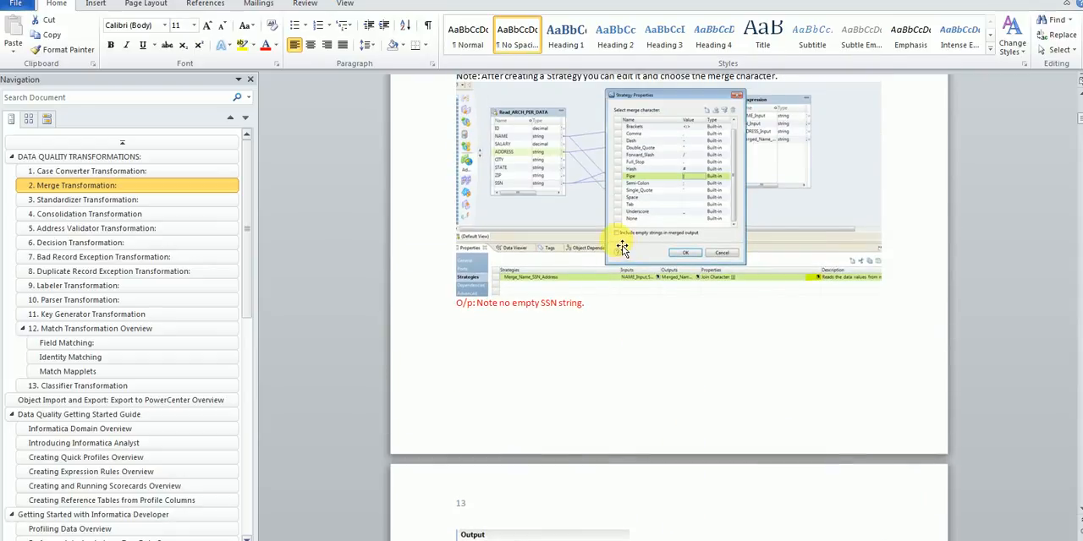
pyautogui.scroll(-7, 674, 419)
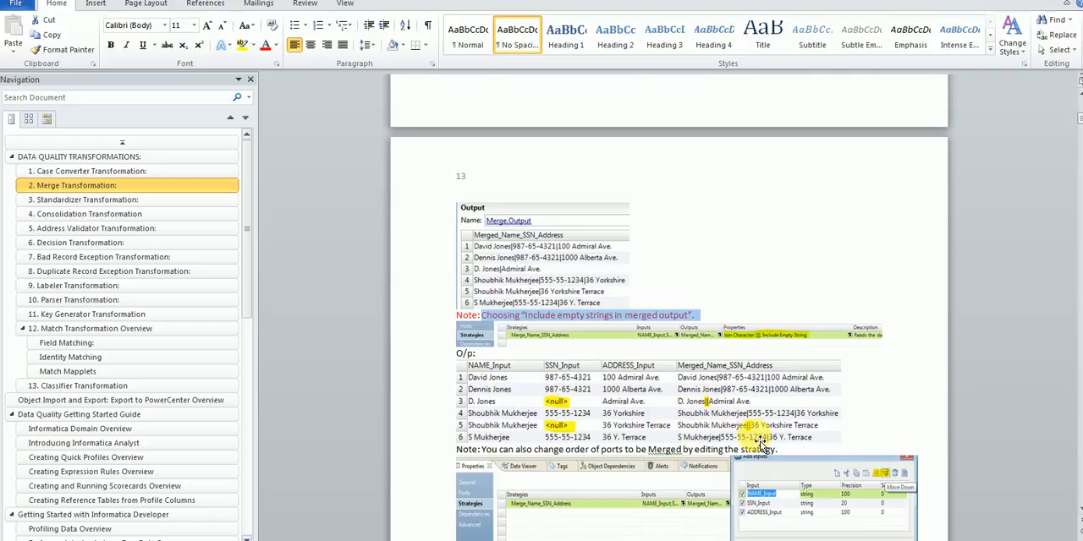
# Step: Examine the notes on changing the merge order of ports and adding two separate strategies instead of nesting them
pyautogui.scroll(-3, 761, 444)
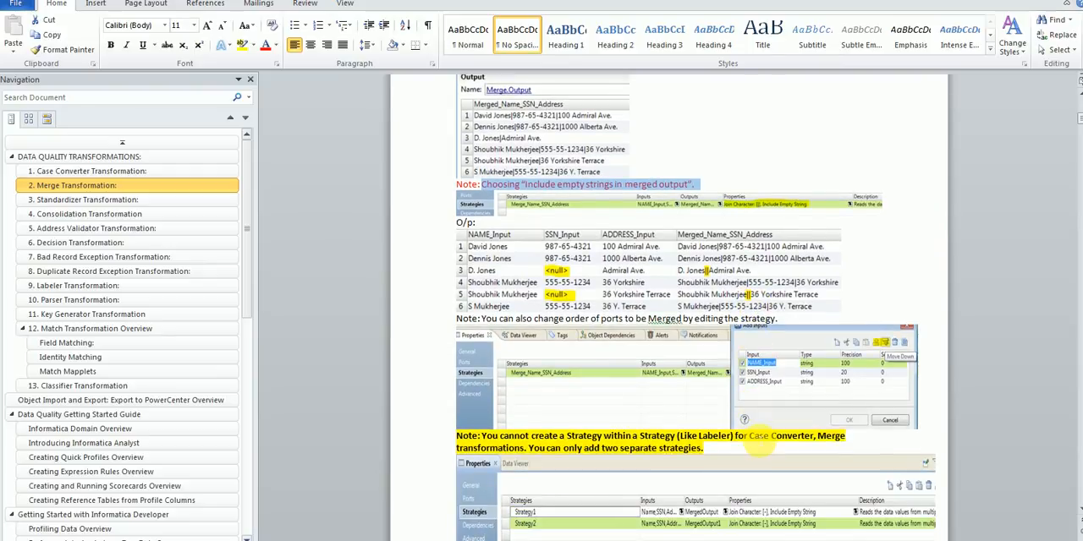
pyautogui.scroll(-3, 760, 443)
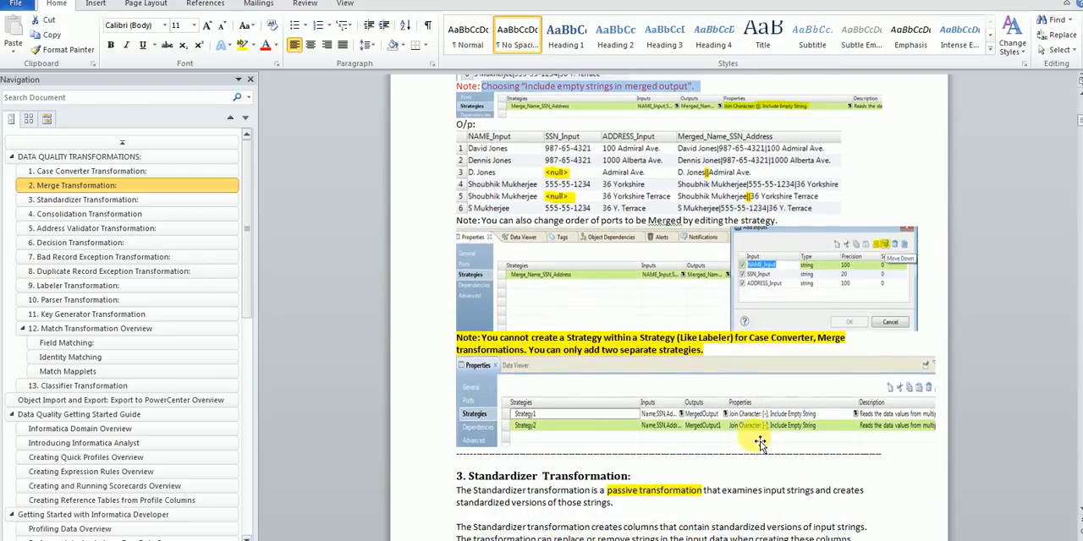
pyautogui.scroll(3, 760, 443)
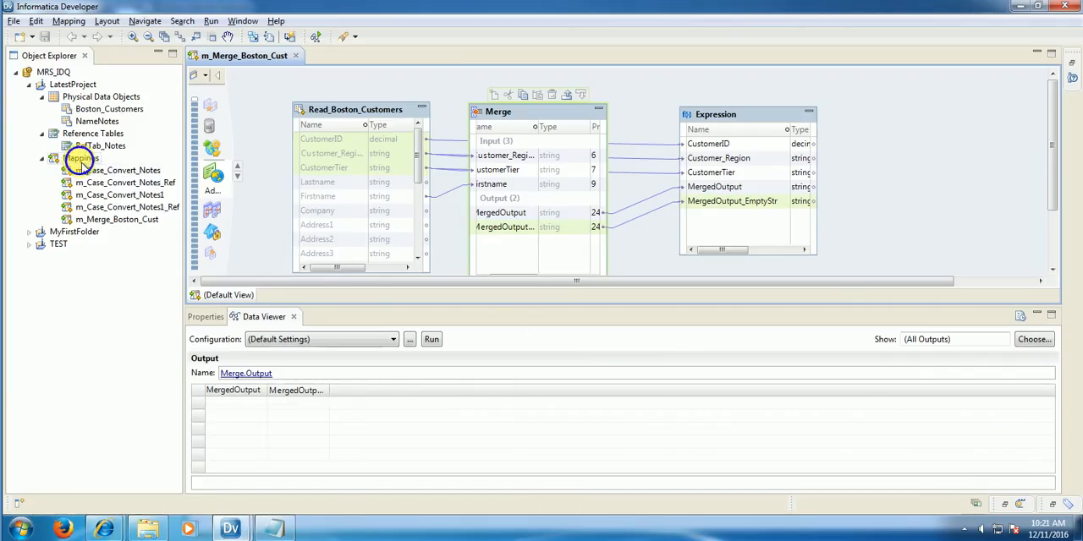
# Step: Create a new mapping named m_Merge_Bos_Cust_Name in LatestProject
pyautogui.rightClick(81, 159)
pyautogui.moveTo(123, 174)
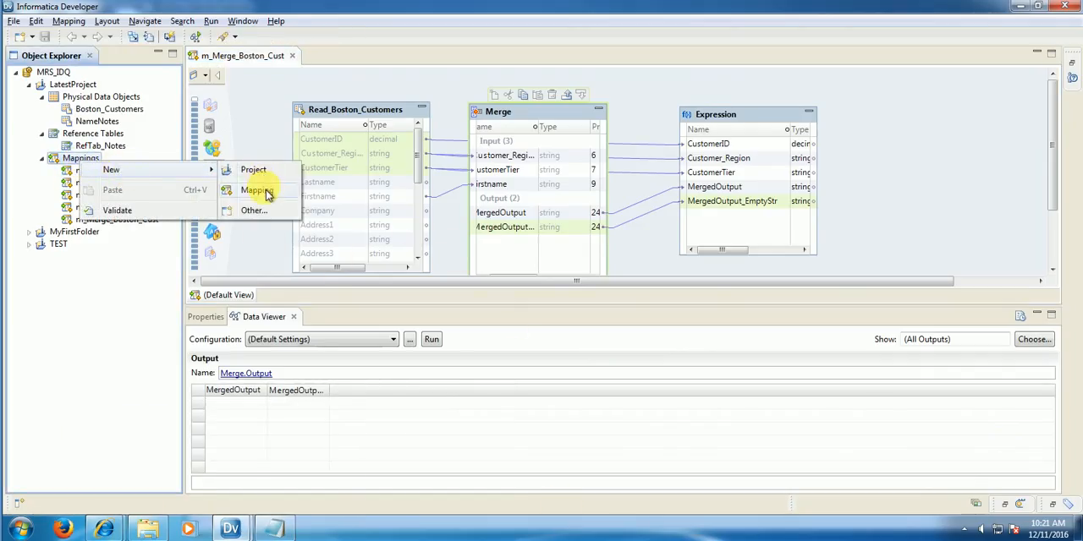
pyautogui.click(266, 193)
pyautogui.write('m_')
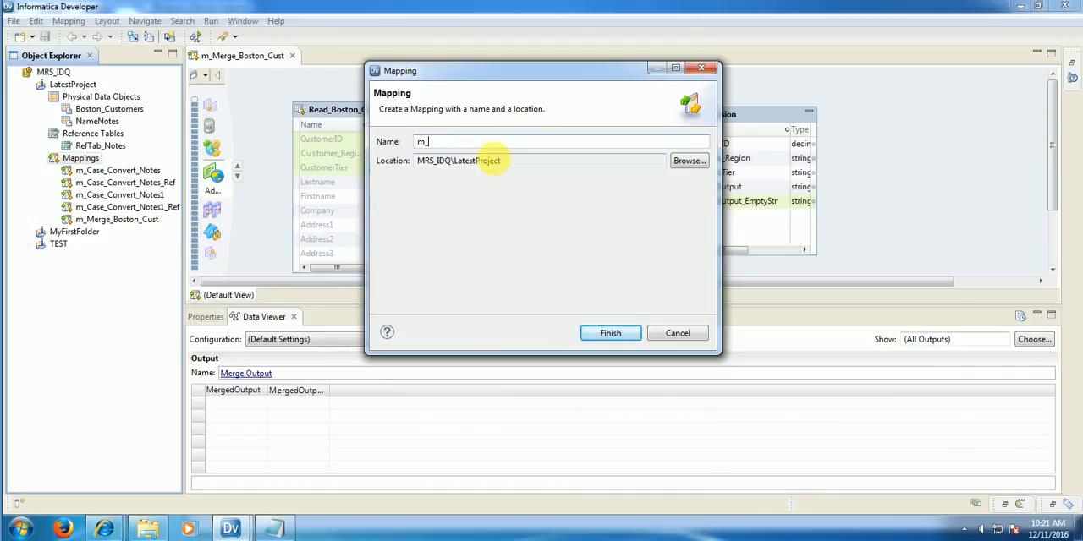
pyautogui.write('Merge_')
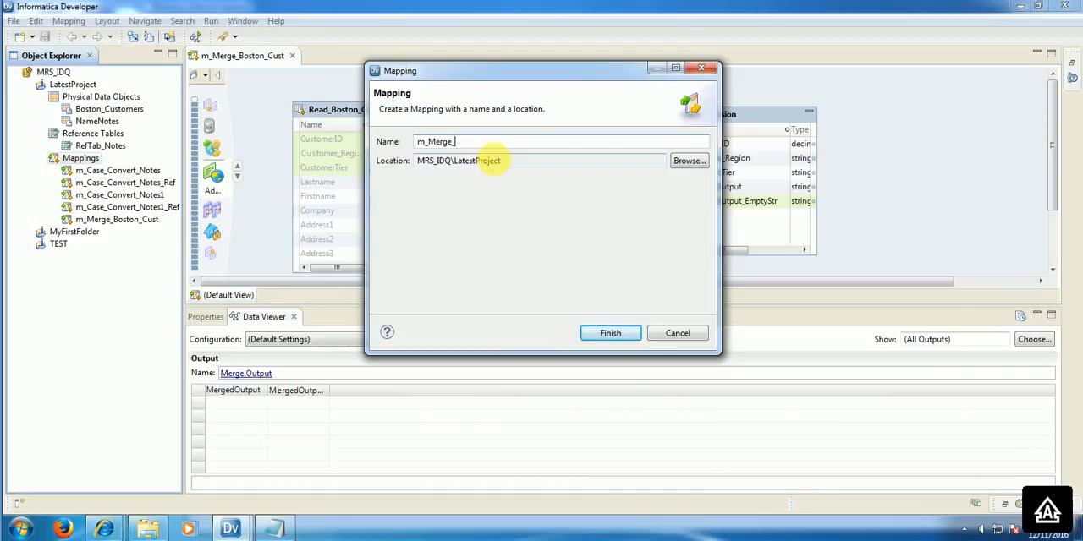
pyautogui.write('Bos')
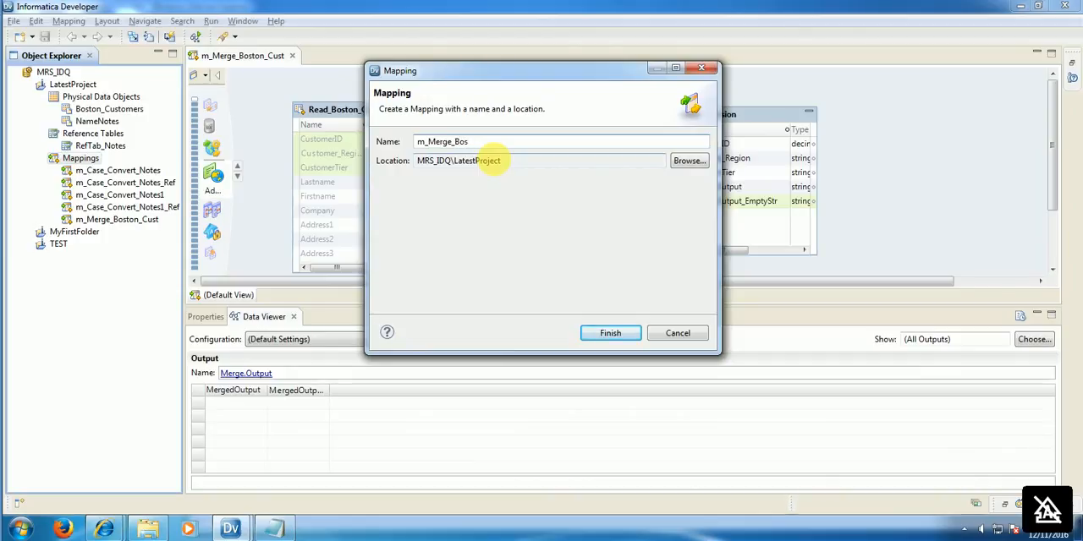
pyautogui.write('_Cust_Name')
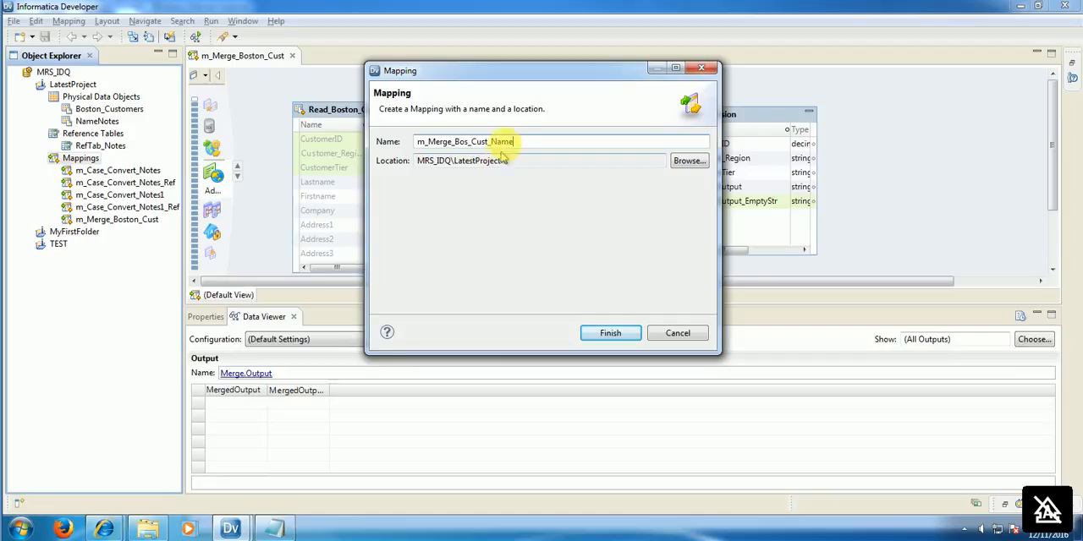
pyautogui.click(610, 338)
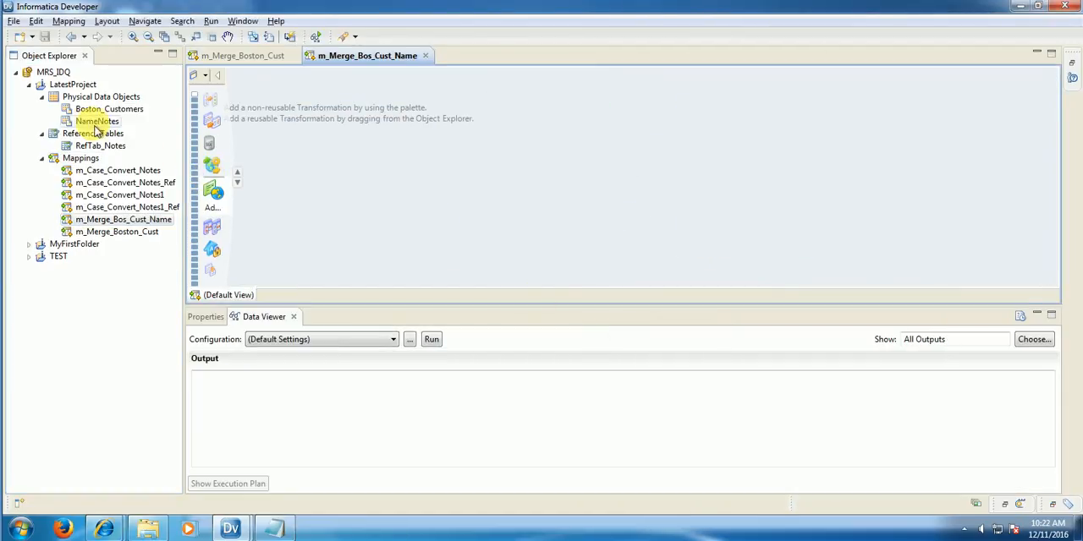
# Step: Add Boston_Customers to the mapping as an independent Read data object and place it near the canvas's upper-left corner
pyautogui.moveTo(110, 109); pyautogui.dragTo(341, 126)
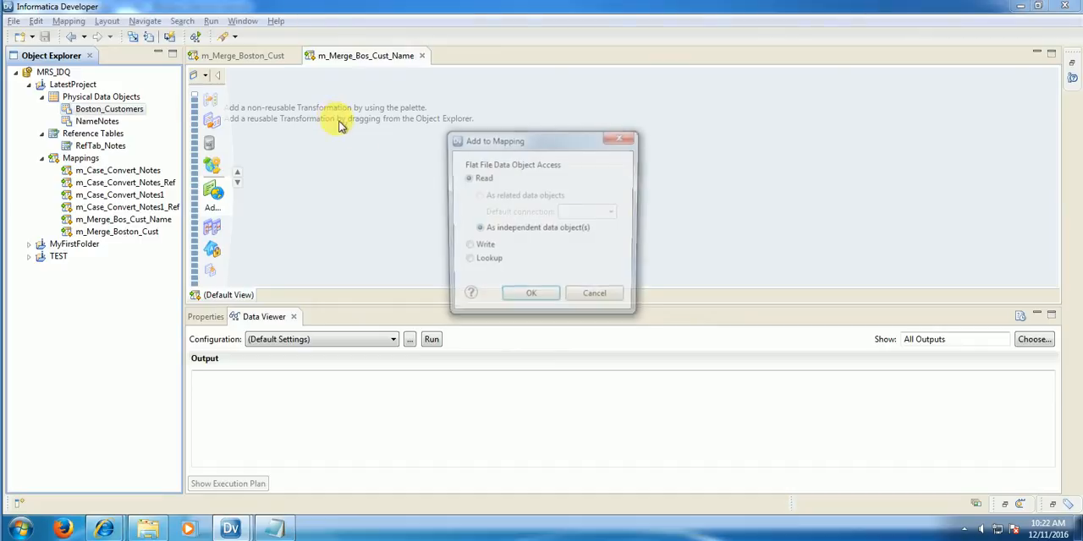
pyautogui.click(540, 301)
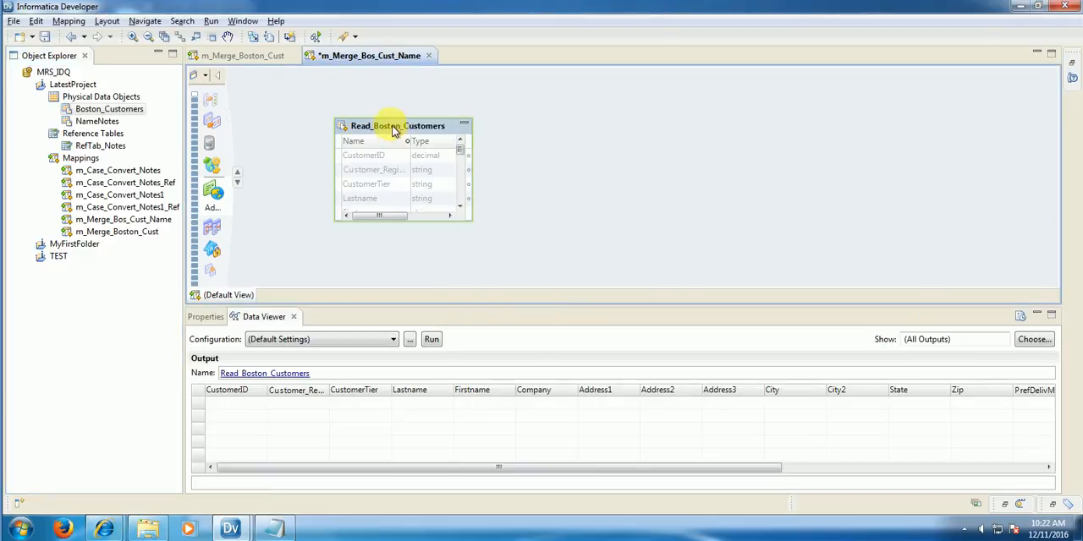
pyautogui.moveTo(387, 127); pyautogui.dragTo(304, 118)
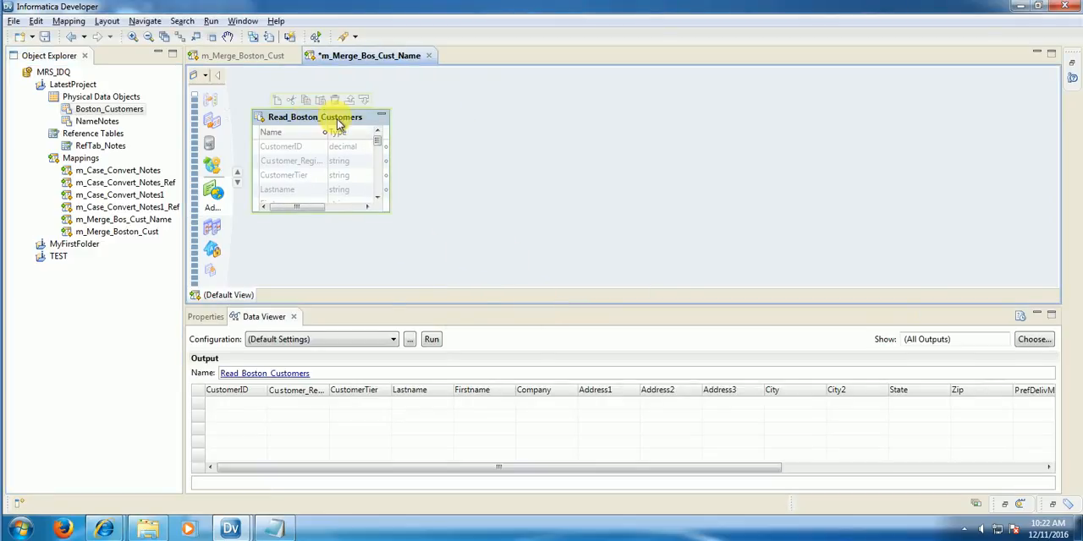
# Step: Preview the Read_Boston_Customers data in an enlarged viewer, fitting the Customer_Region and CustomerTier columns and checking CustomerTier for null values
pyautogui.rightClick(337, 124)
pyautogui.click(414, 255)
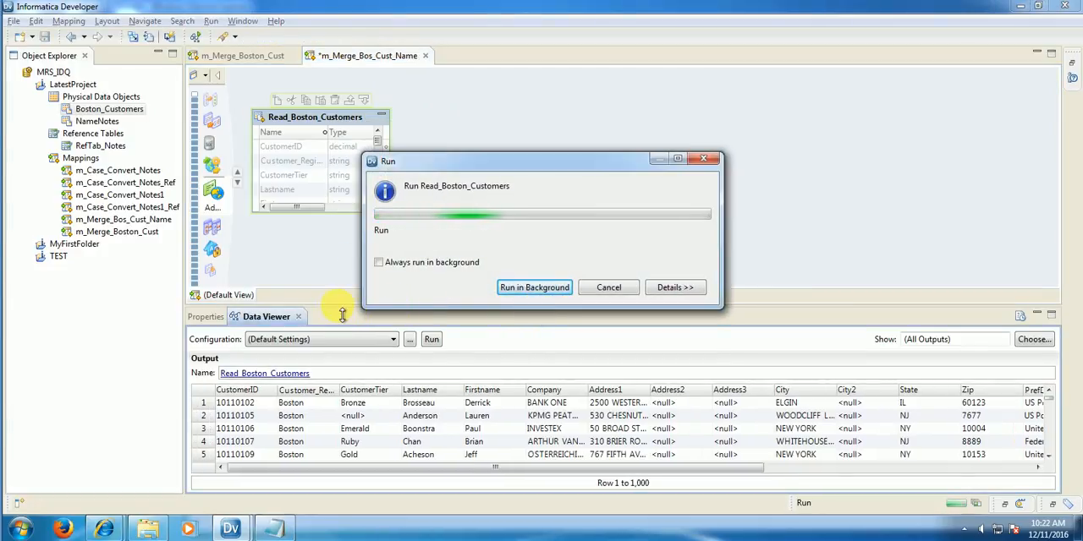
pyautogui.moveTo(346, 310); pyautogui.dragTo(362, 264)
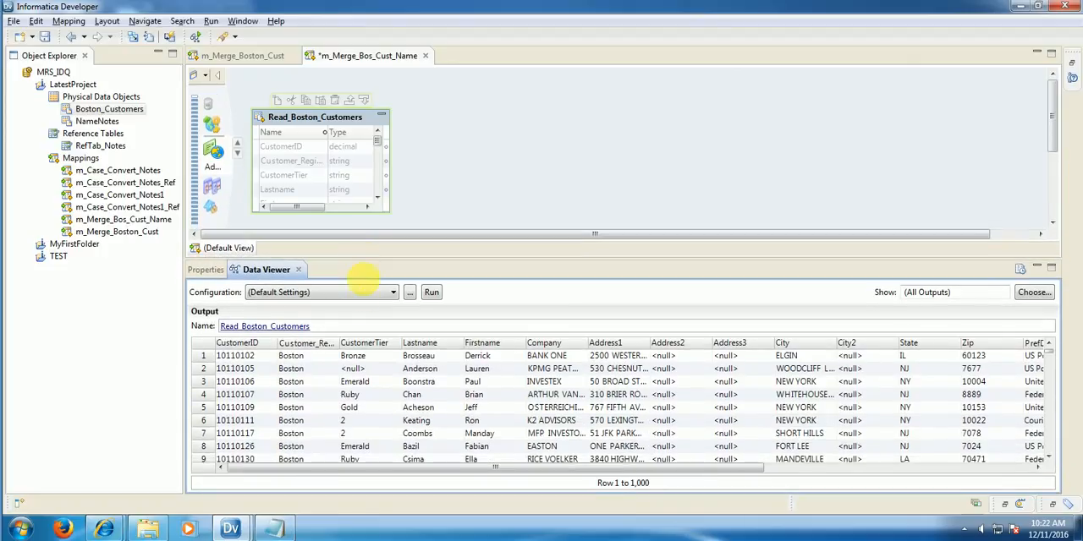
pyautogui.doubleClick(346, 344)
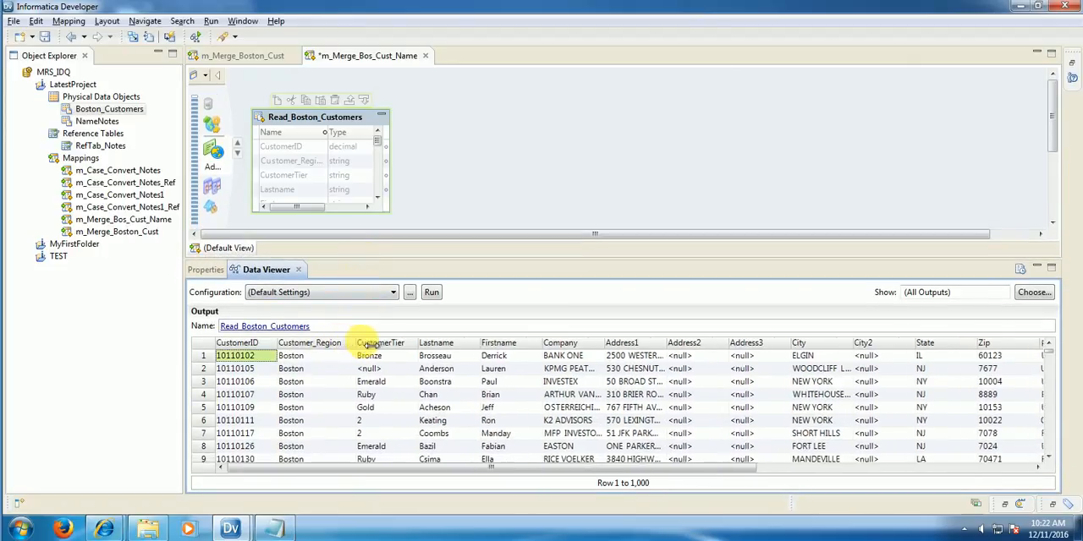
pyautogui.doubleClick(430, 345)
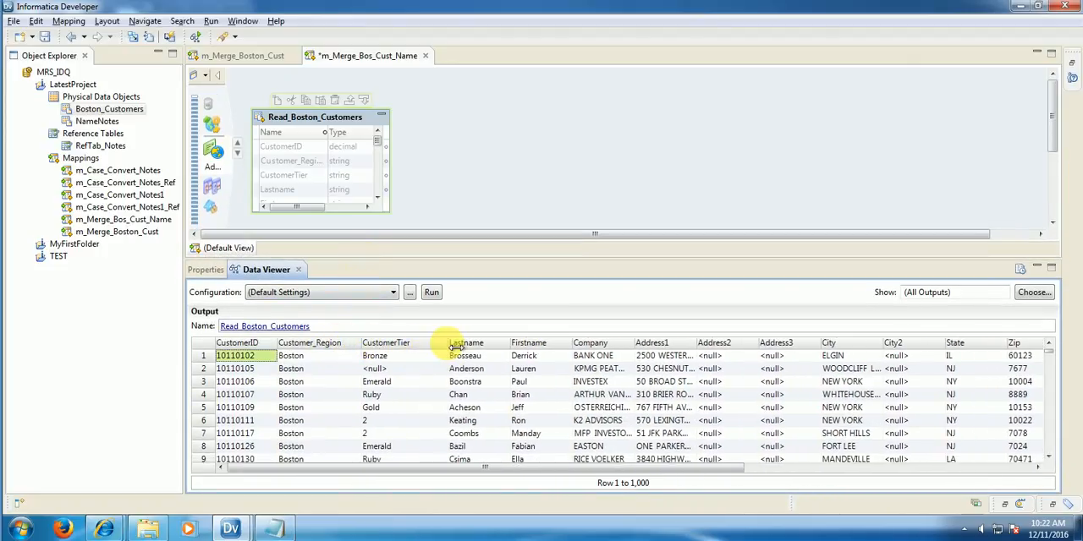
pyautogui.click(387, 373)
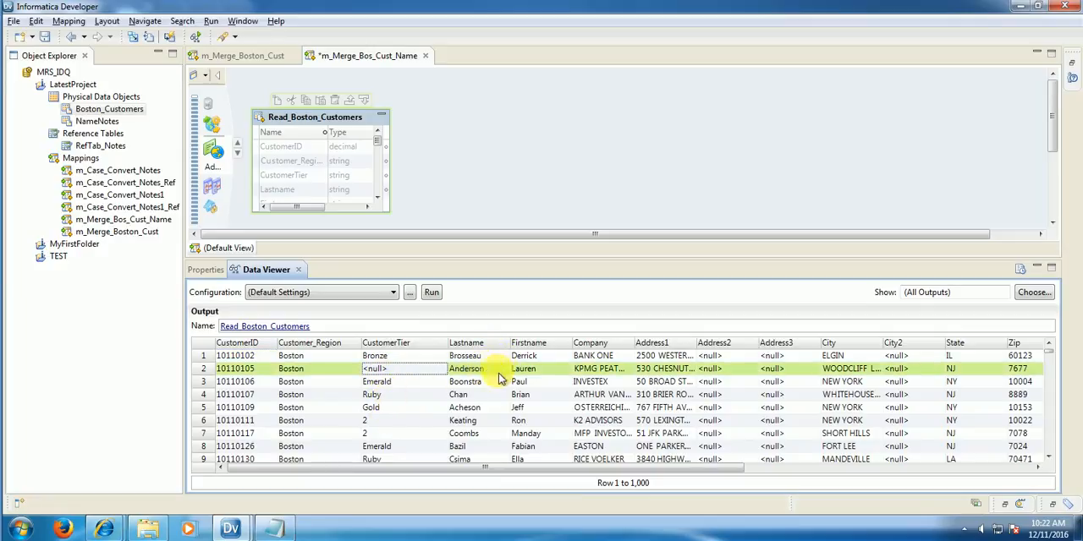
# Step: Add a Merge transformation to the mapping and place it beside Read_Boston_Customers
pyautogui.rightClick(453, 155)
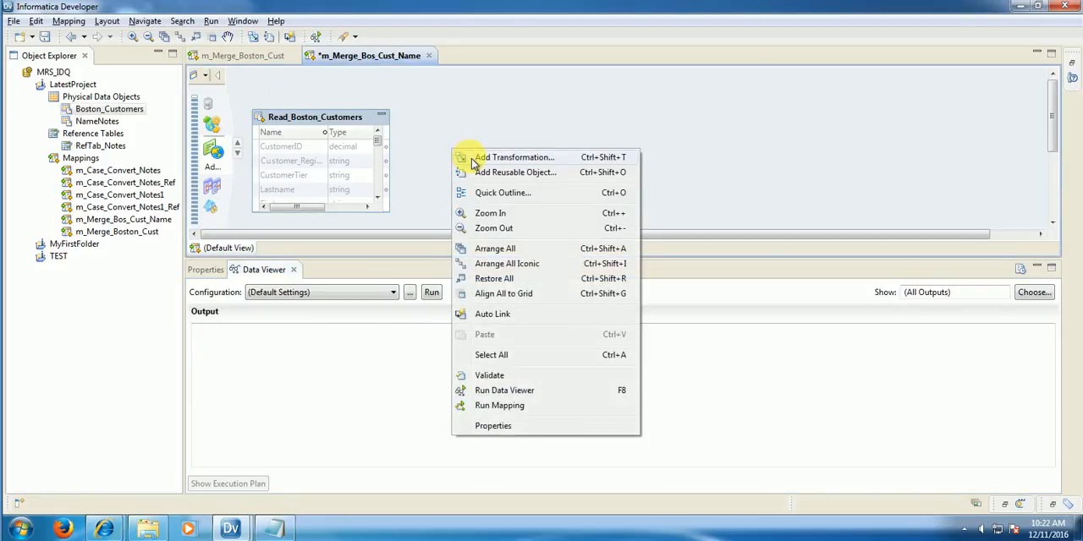
pyautogui.click(507, 158)
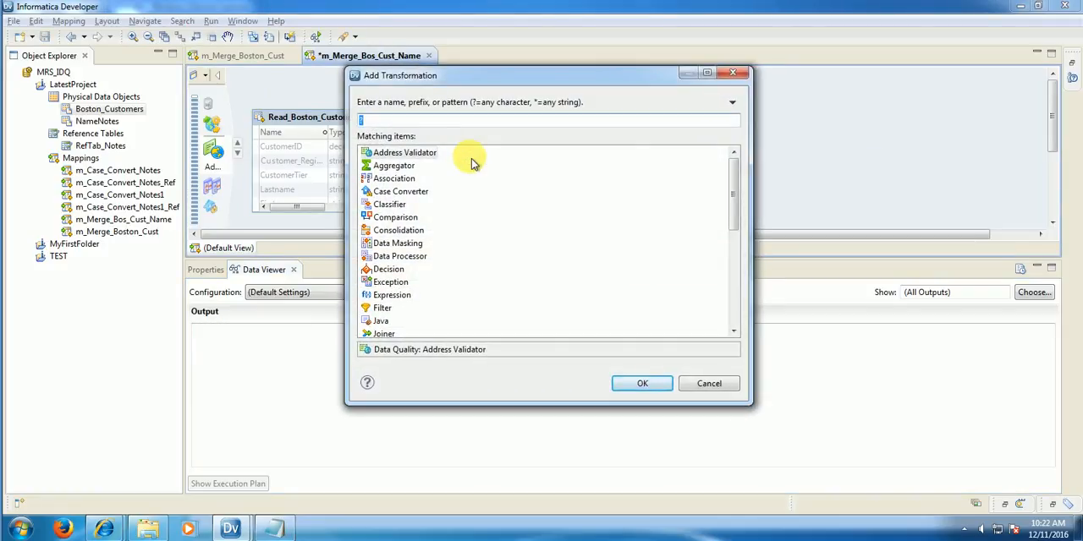
pyautogui.write('mer')
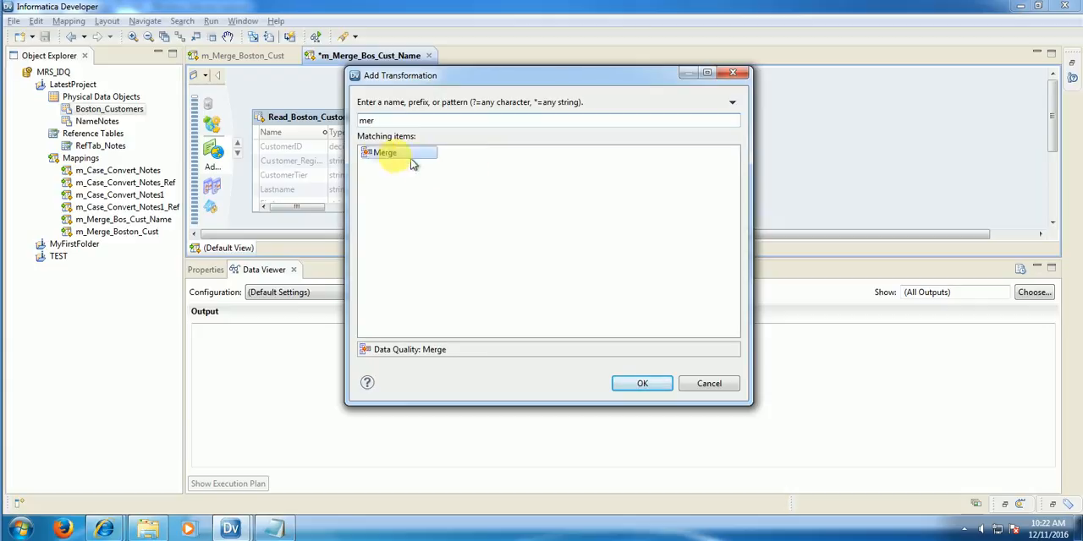
pyautogui.click(632, 388)
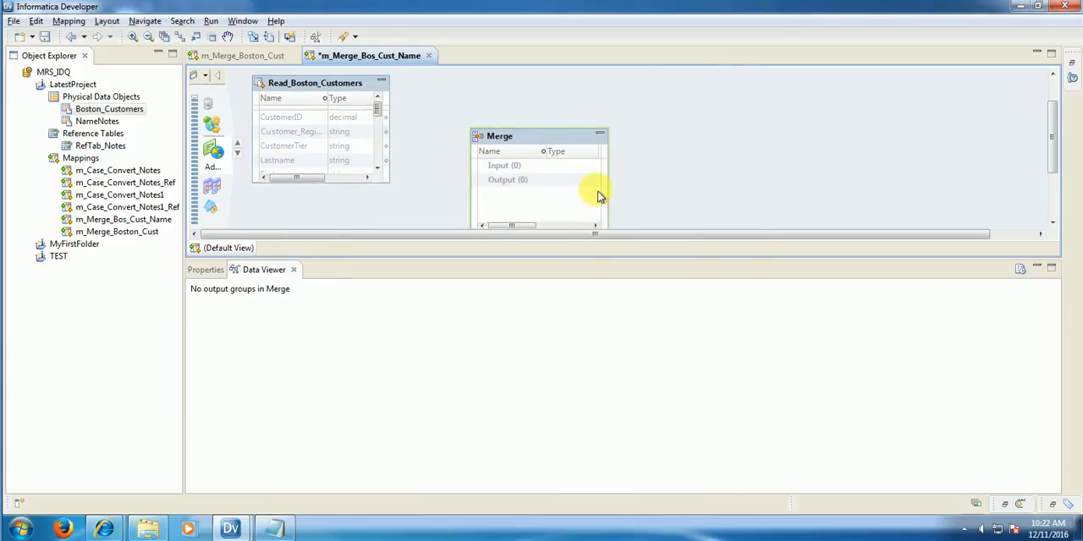
pyautogui.moveTo(511, 131); pyautogui.dragTo(457, 122)
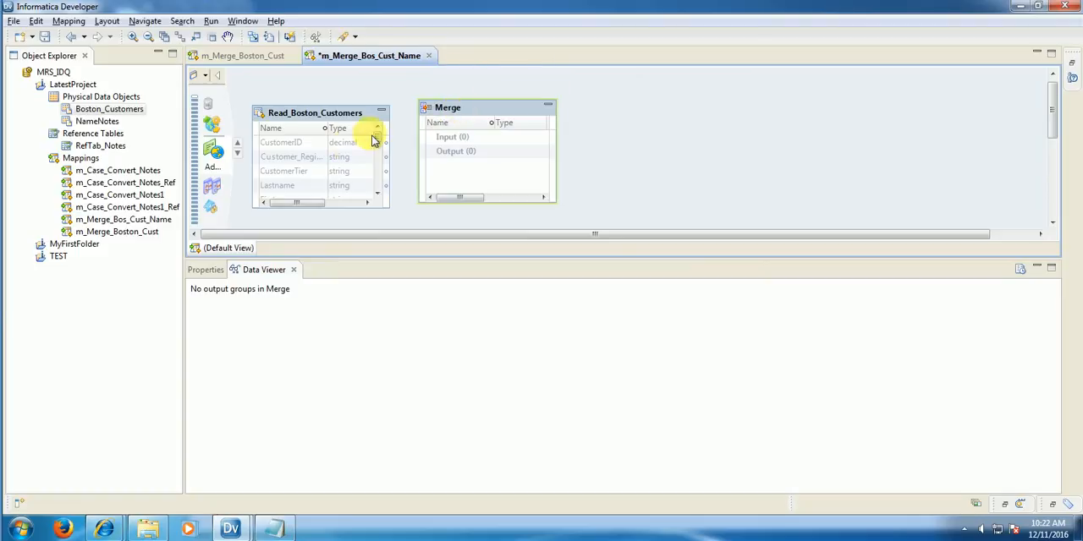
# Step: Link Customer_Region, CustomerTier and Lastname from Read_Boston_Customers to the Merge transformation's Input group
pyautogui.moveTo(330, 133); pyautogui.dragTo(362, 133)
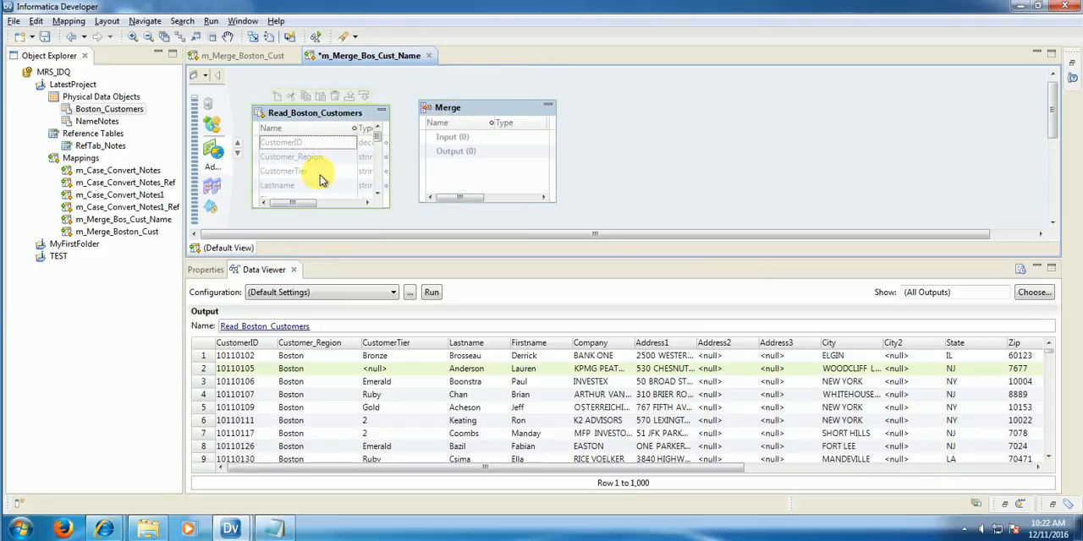
pyautogui.click(328, 371)
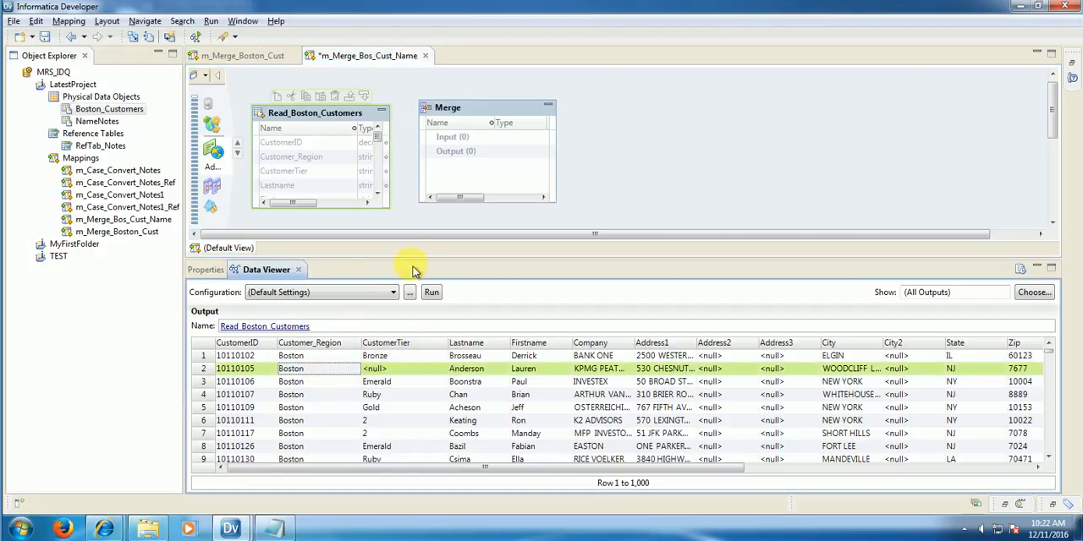
pyautogui.click(292, 160)
pyautogui.keyDown('ctrl'); pyautogui.click(300, 174); pyautogui.keyUp('ctrl')
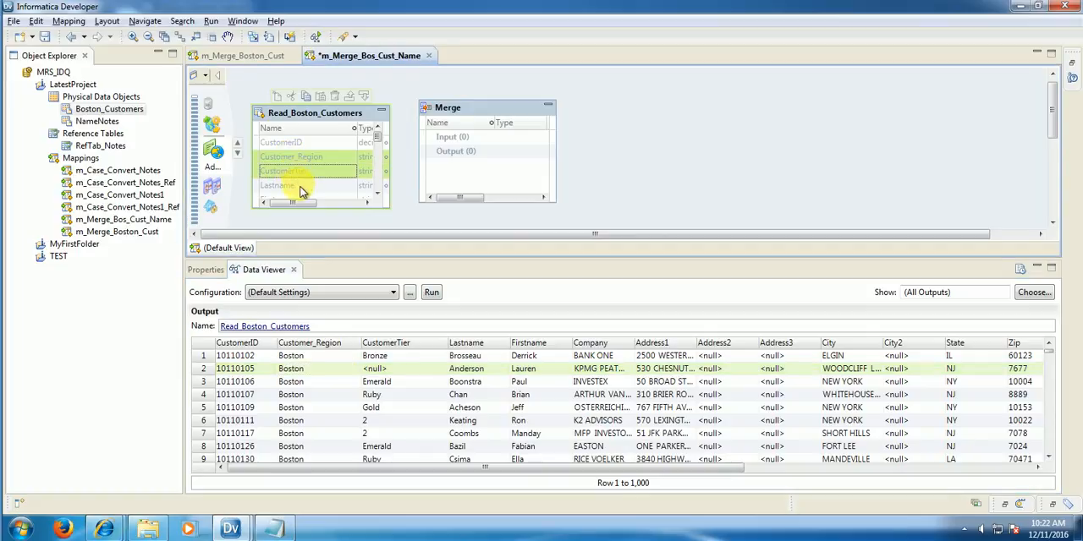
pyautogui.keyDown('ctrl'); pyautogui.click(300, 187); pyautogui.keyUp('ctrl')
pyautogui.moveTo(300, 187); pyautogui.dragTo(439, 167)
pyautogui.moveTo(445, 146); pyautogui.dragTo(446, 141)
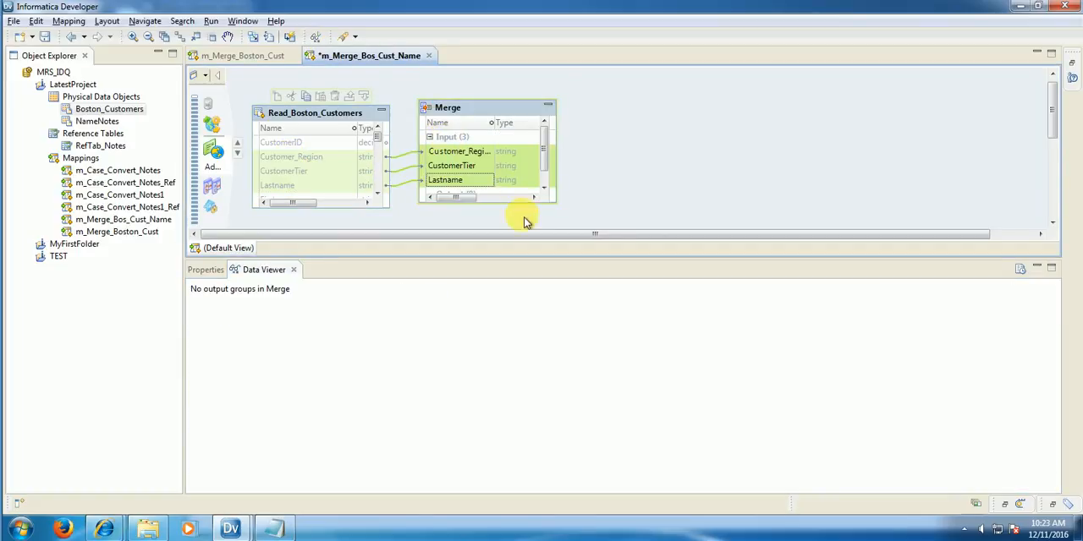
# Step: Add an Expression transformation to the mapping and place it beside Merge
pyautogui.scroll(-3, 592, 180)
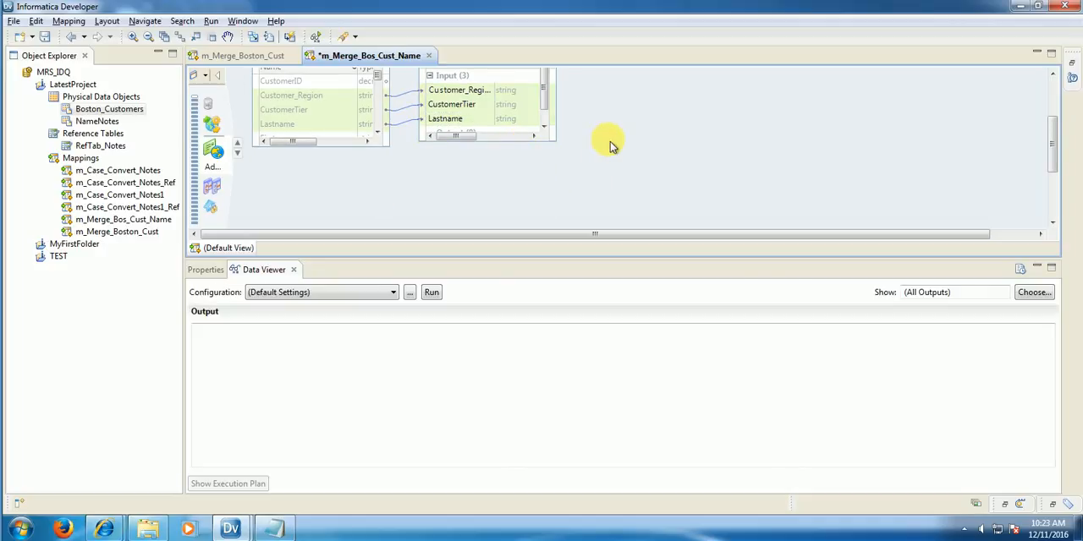
pyautogui.rightClick(610, 141)
pyautogui.click(616, 148)
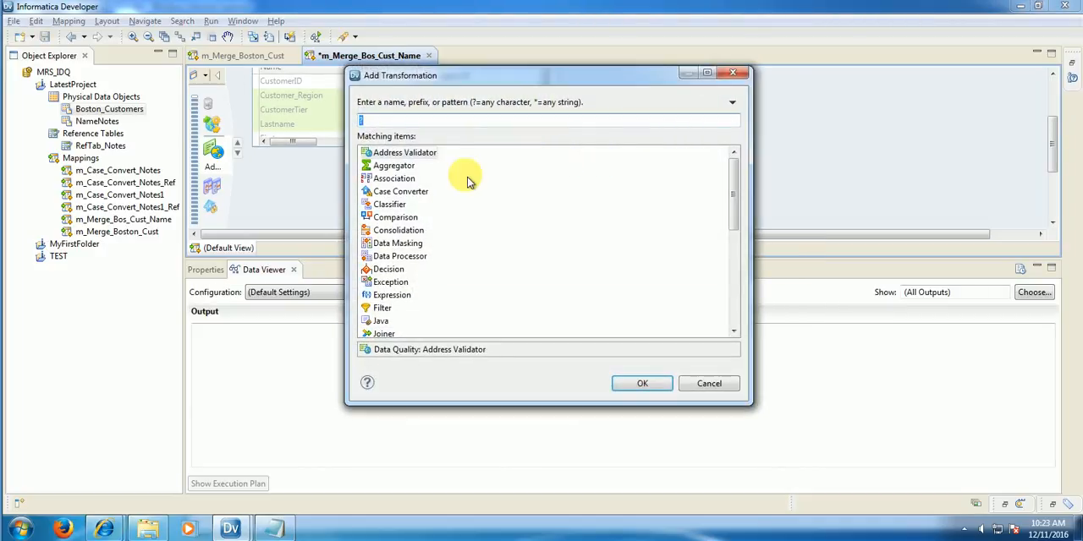
pyautogui.write('exp')
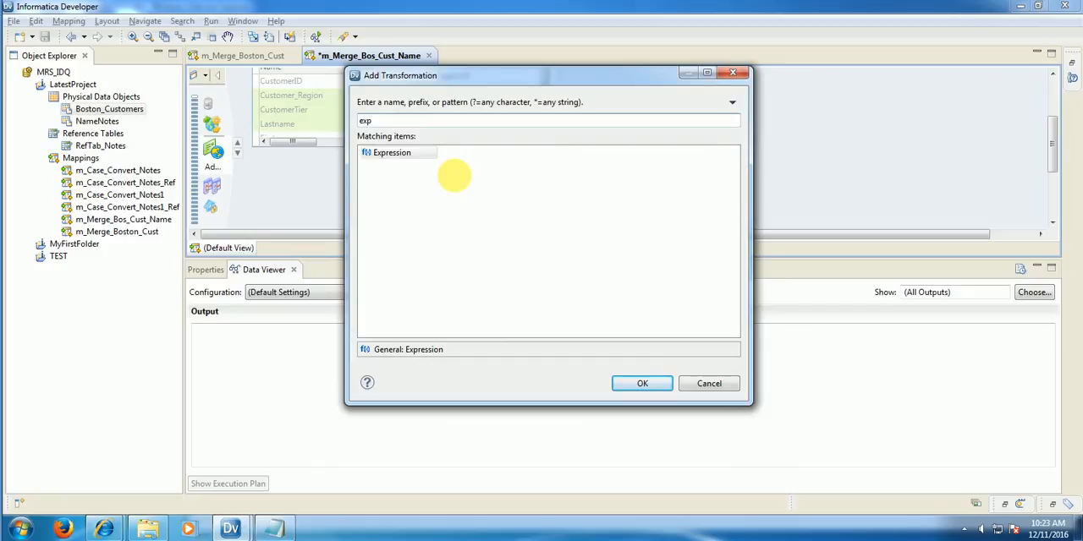
pyautogui.press('Return')
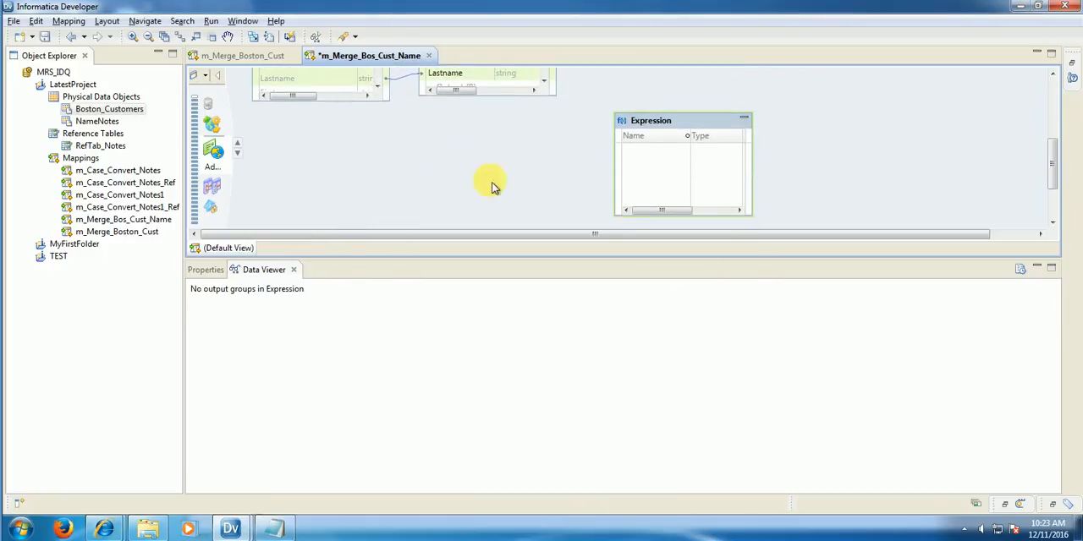
pyautogui.scroll(3, 550, 187)
pyautogui.moveTo(634, 182); pyautogui.dragTo(614, 127)
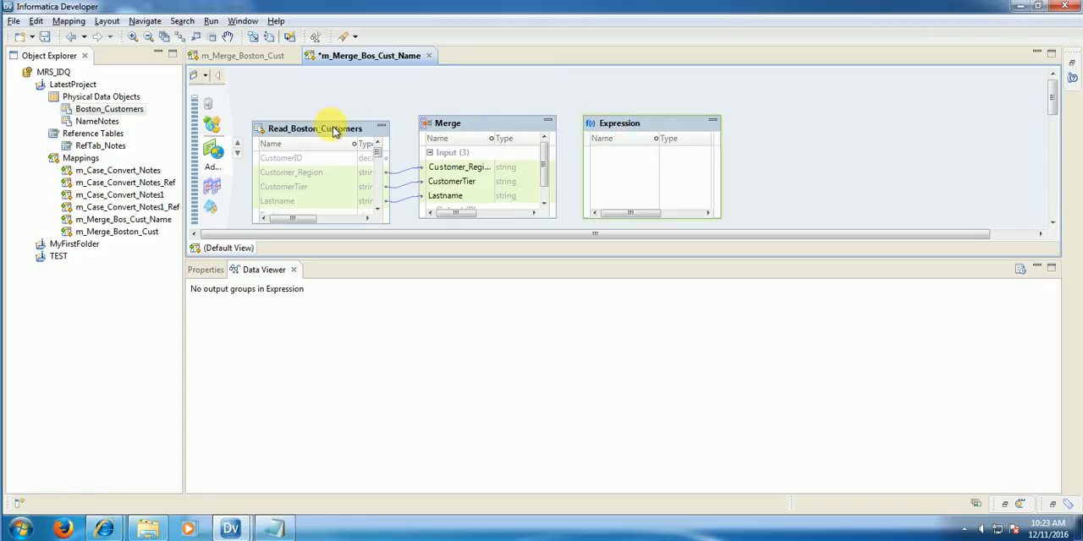
# Step: Enlarge the Read_Boston_Customers and Merge boxes to fit more ports, and select Merge's Output group
pyautogui.moveTo(334, 131); pyautogui.dragTo(348, 98)
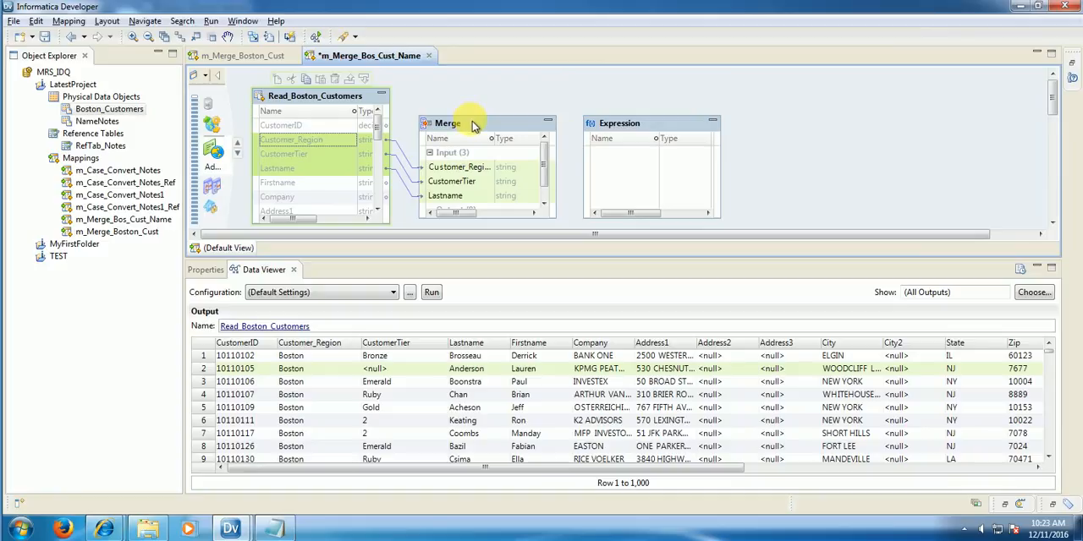
pyautogui.moveTo(476, 125); pyautogui.dragTo(478, 97)
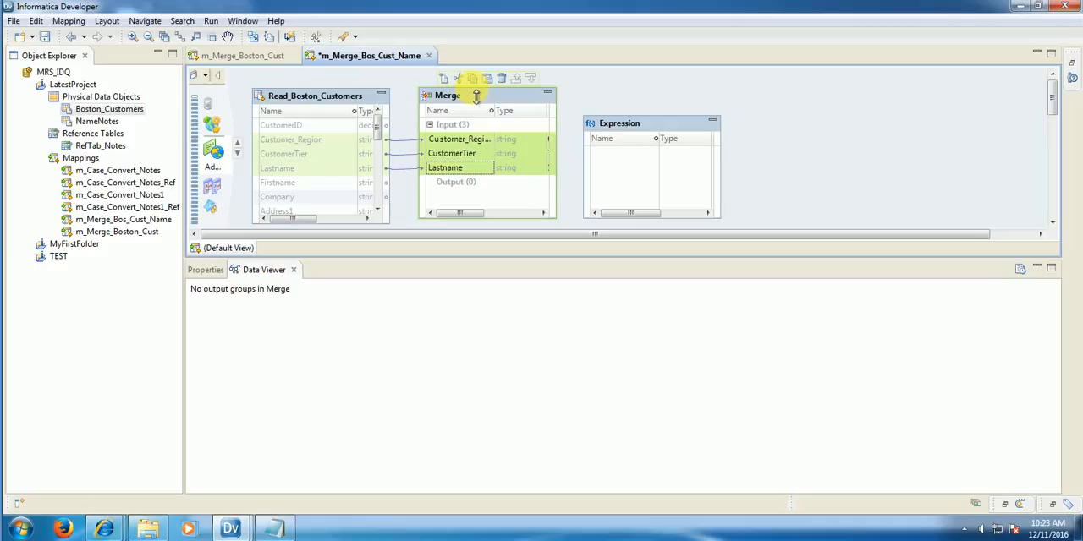
pyautogui.moveTo(471, 226); pyautogui.dragTo(469, 234)
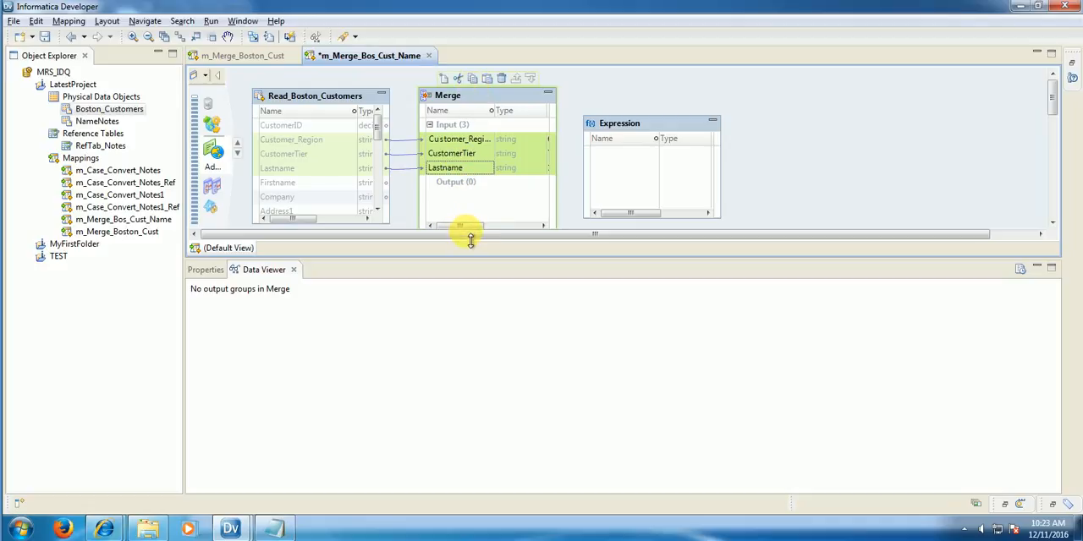
pyautogui.click(463, 184)
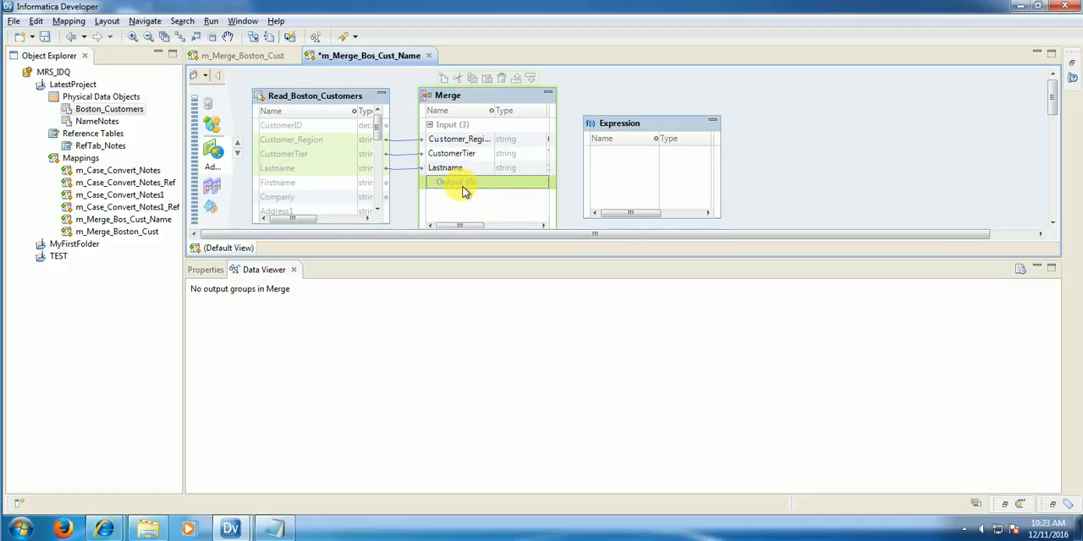
# Step: Start a new strategy in the Merge transformation with Customer_Region, CustomerTier and Lastname as its inputs
pyautogui.click(208, 270)
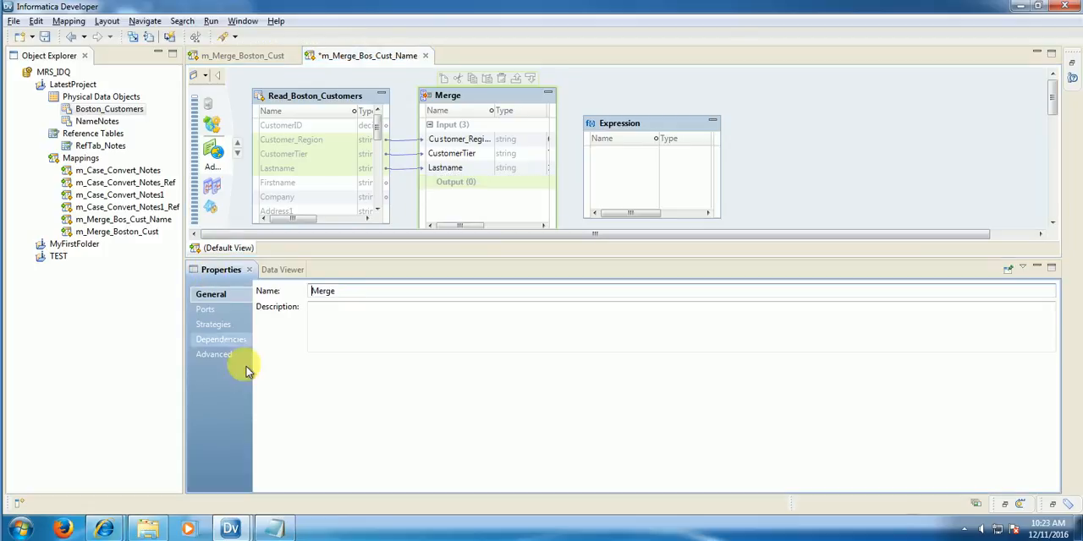
pyautogui.click(222, 326)
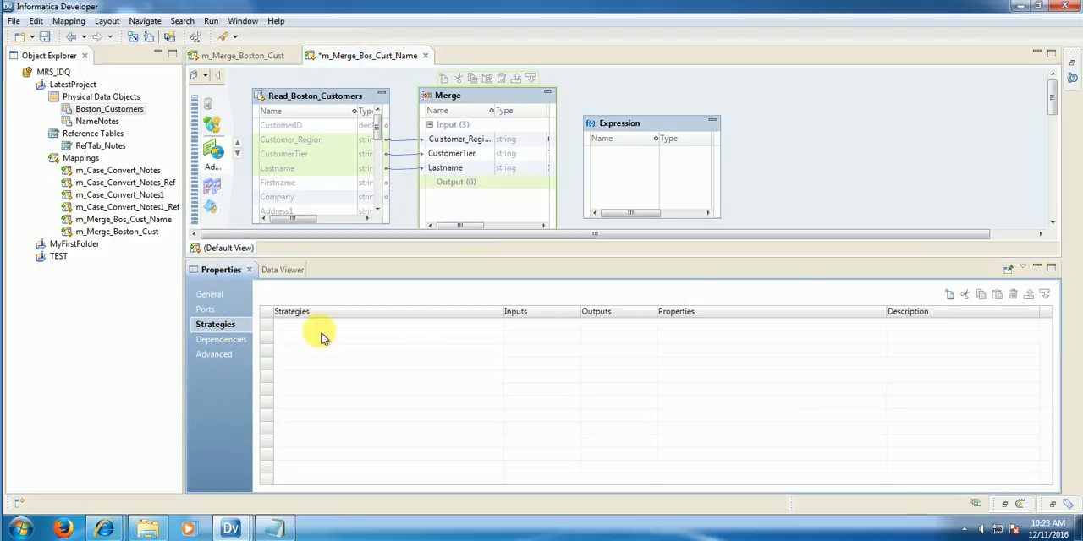
pyautogui.click(951, 295)
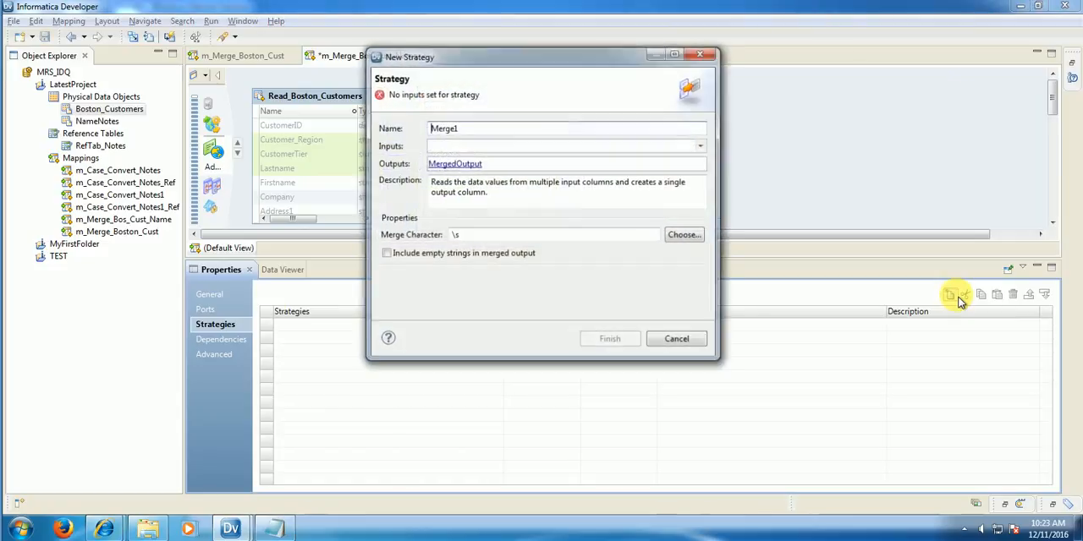
pyautogui.moveTo(465, 127); pyautogui.dragTo(402, 127)
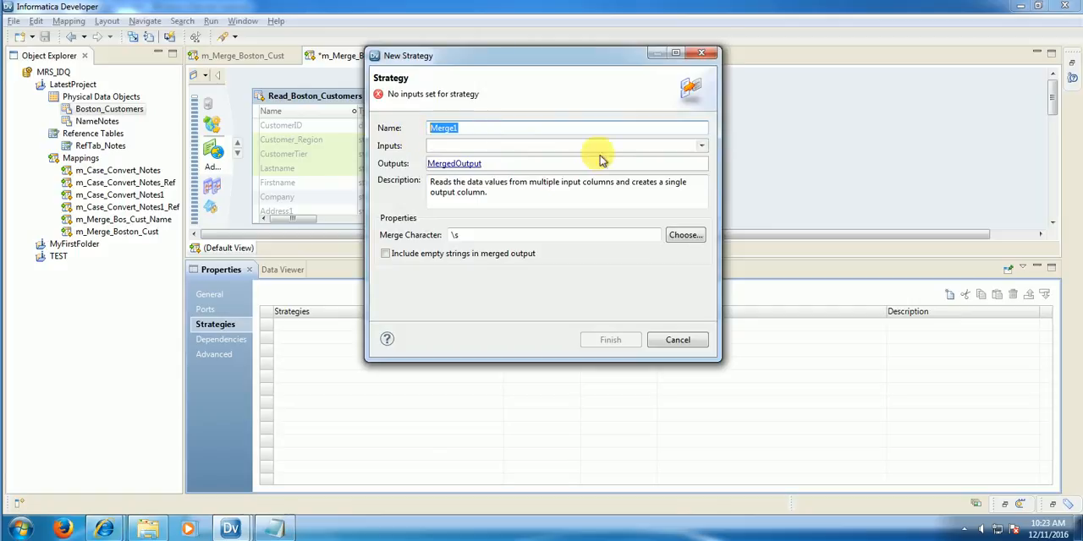
pyautogui.click(701, 146)
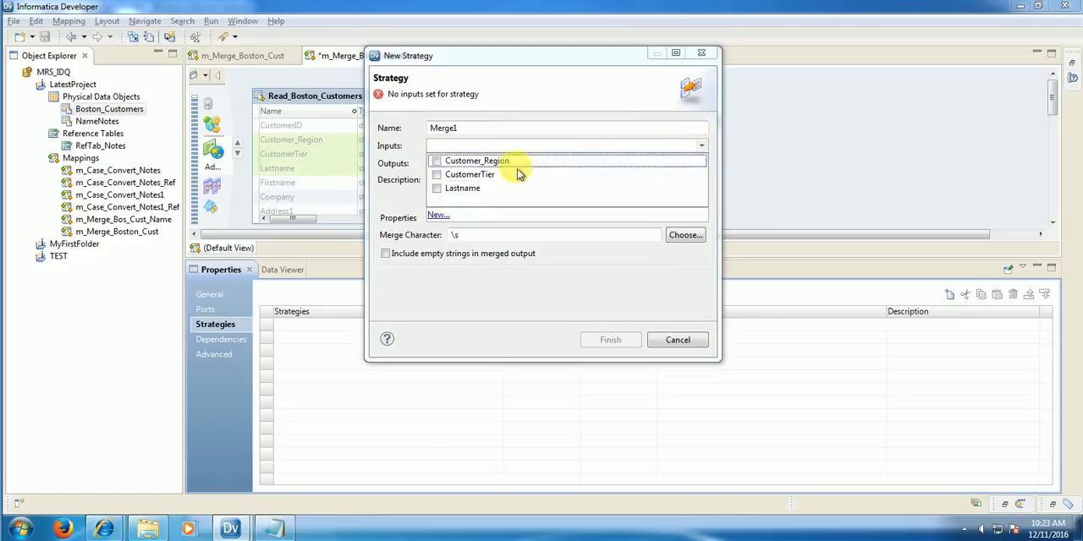
pyautogui.click(436, 162)
pyautogui.click(437, 176)
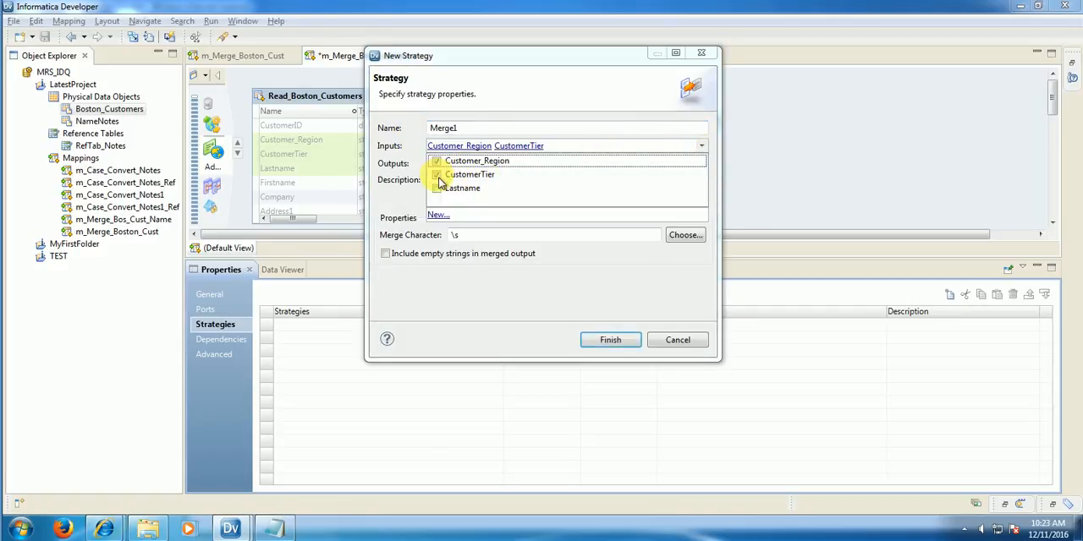
pyautogui.click(437, 188)
pyautogui.click(512, 272)
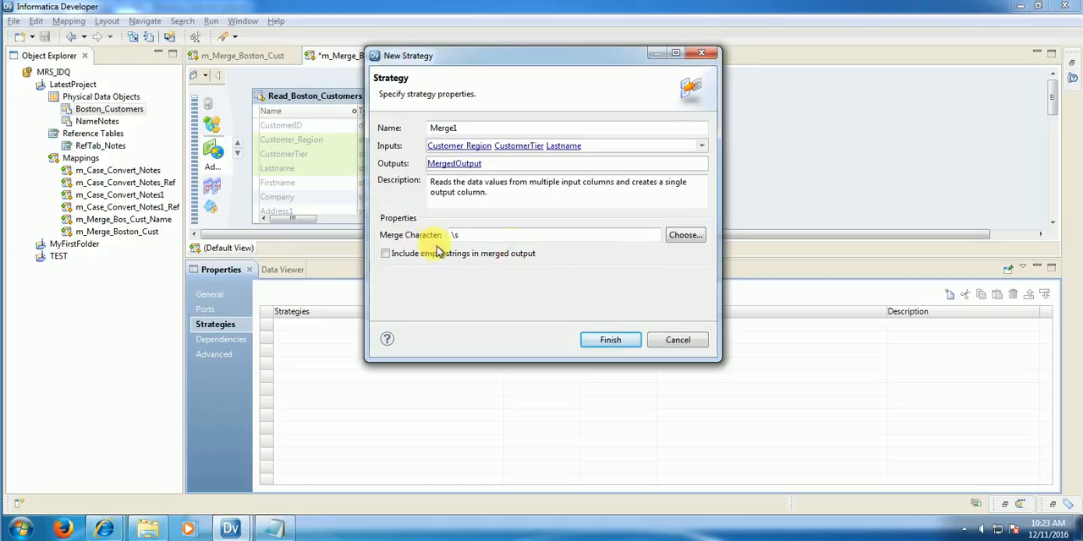
# Step: Choose Pipe as the strategy's merge character and finish creating the strategy
pyautogui.click(685, 236)
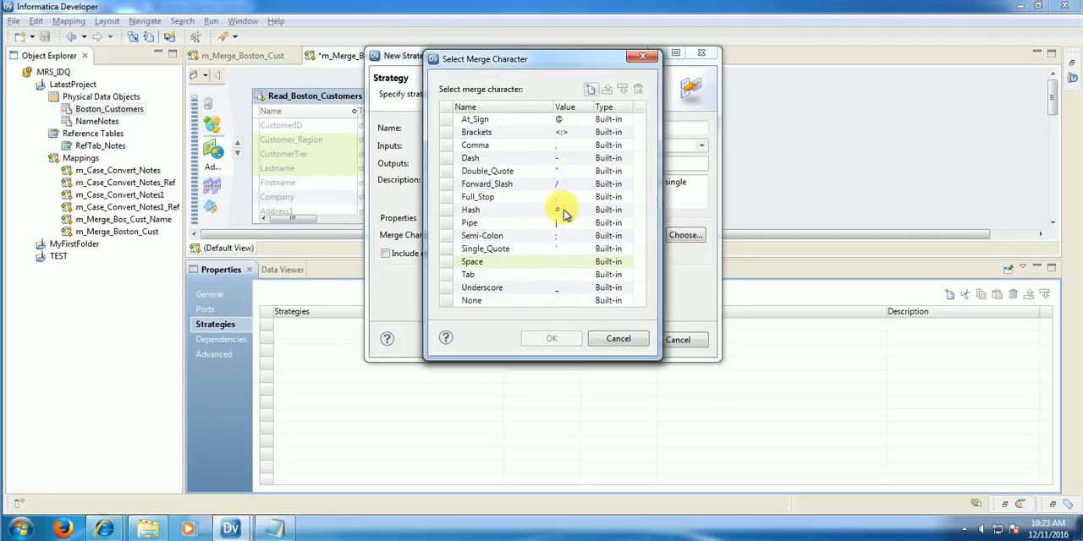
pyautogui.click(503, 223)
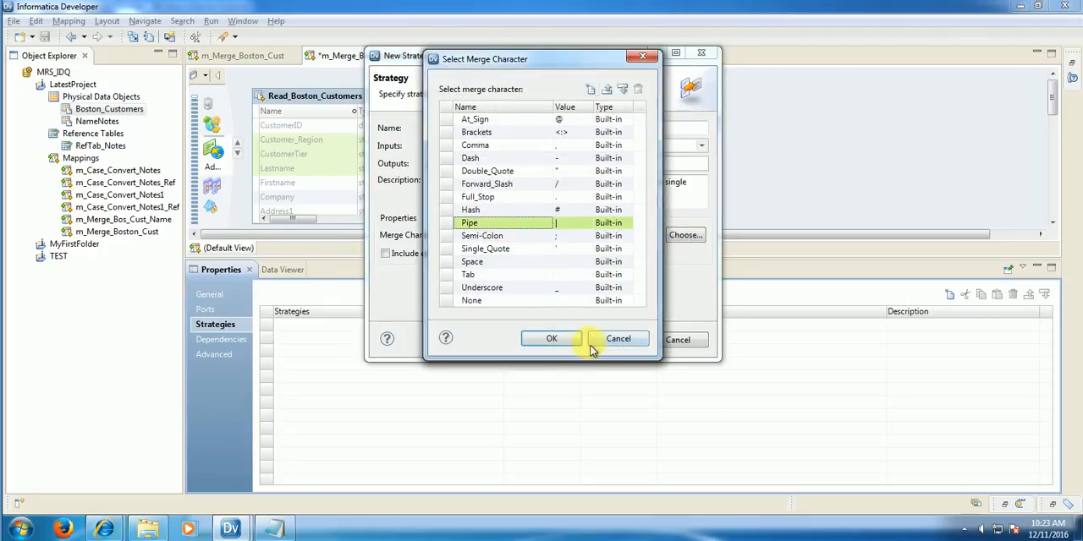
pyautogui.click(579, 341)
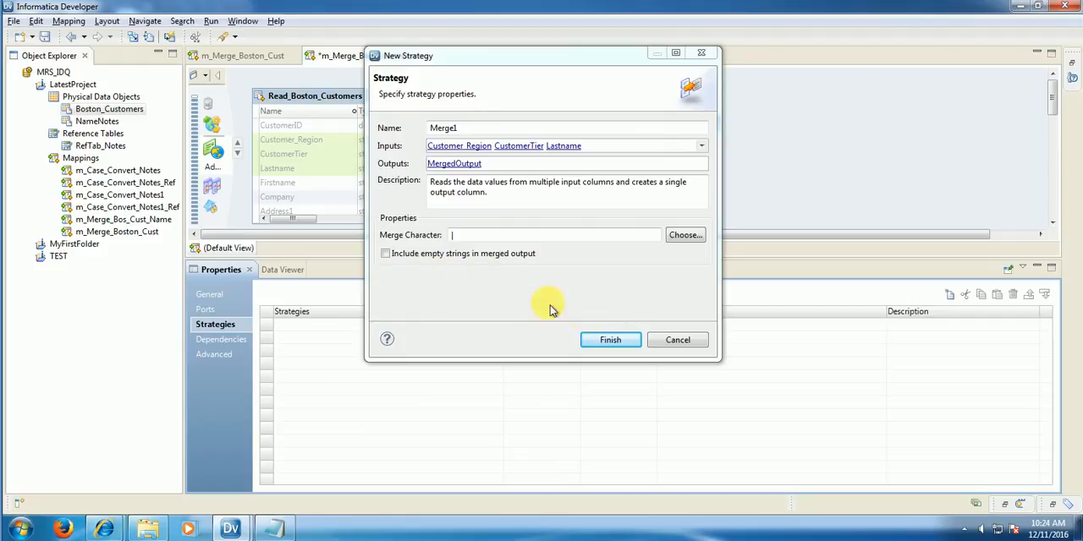
pyautogui.click(616, 342)
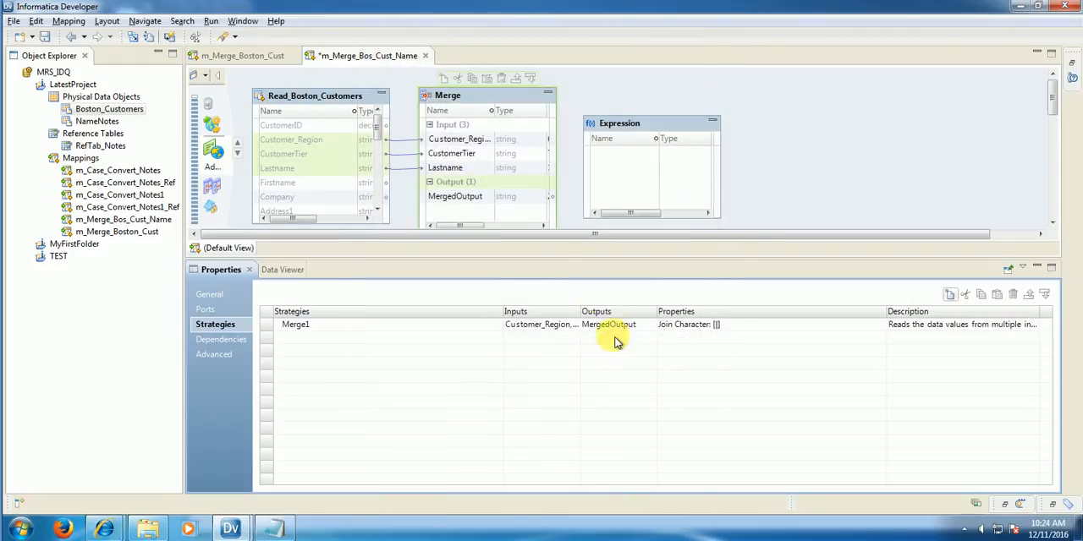
# Step: Link Customer_Region, CustomerTier and Lastname from Read_Boston_Customers, and MergedOutput from Merge, to the Expression transformation
pyautogui.click(304, 146)
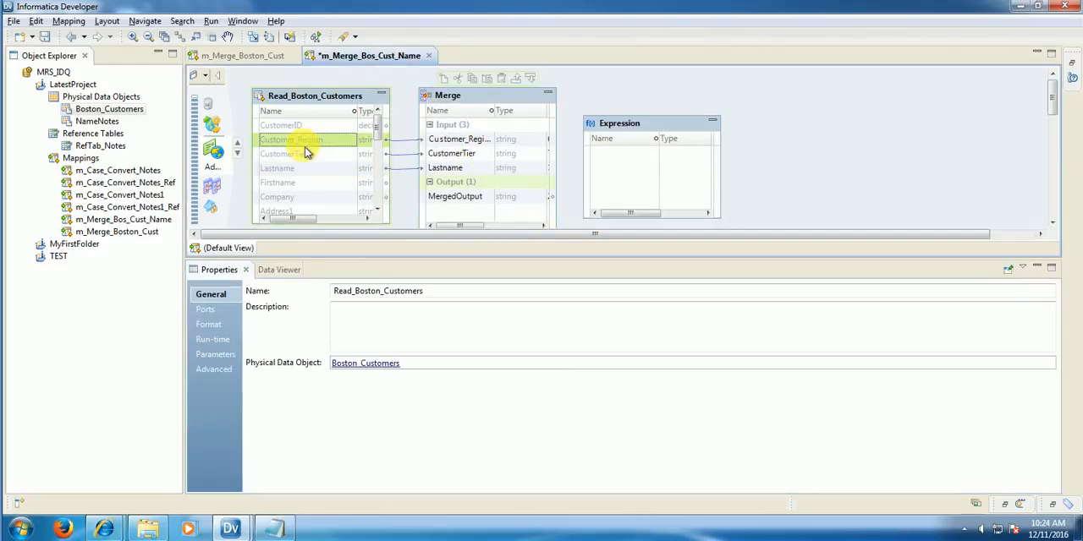
pyautogui.keyDown('ctrl'); pyautogui.click(304, 158); pyautogui.keyUp('ctrl')
pyautogui.keyDown('ctrl'); pyautogui.click(301, 169); pyautogui.keyUp('ctrl')
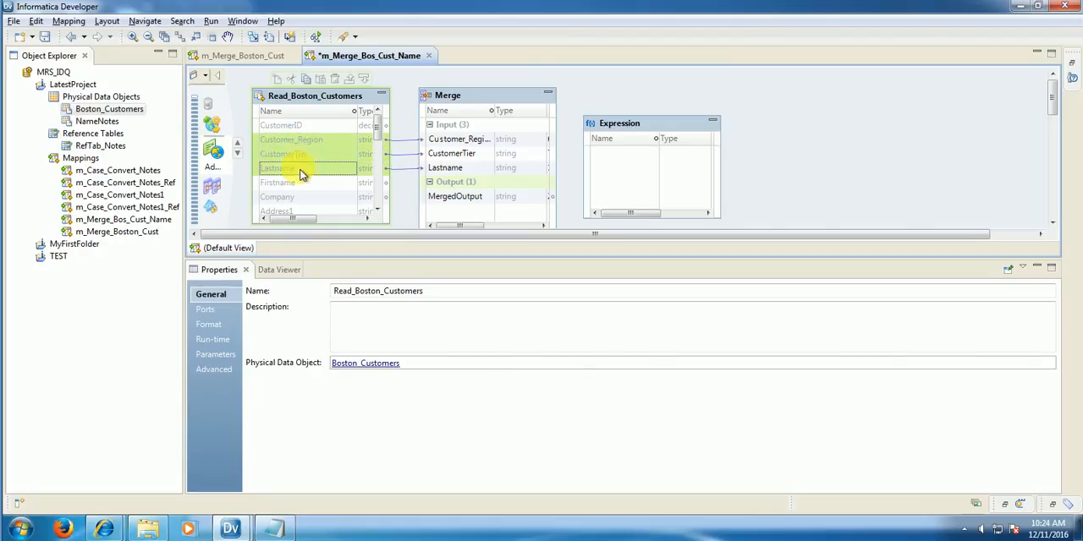
pyautogui.moveTo(301, 148); pyautogui.dragTo(640, 153)
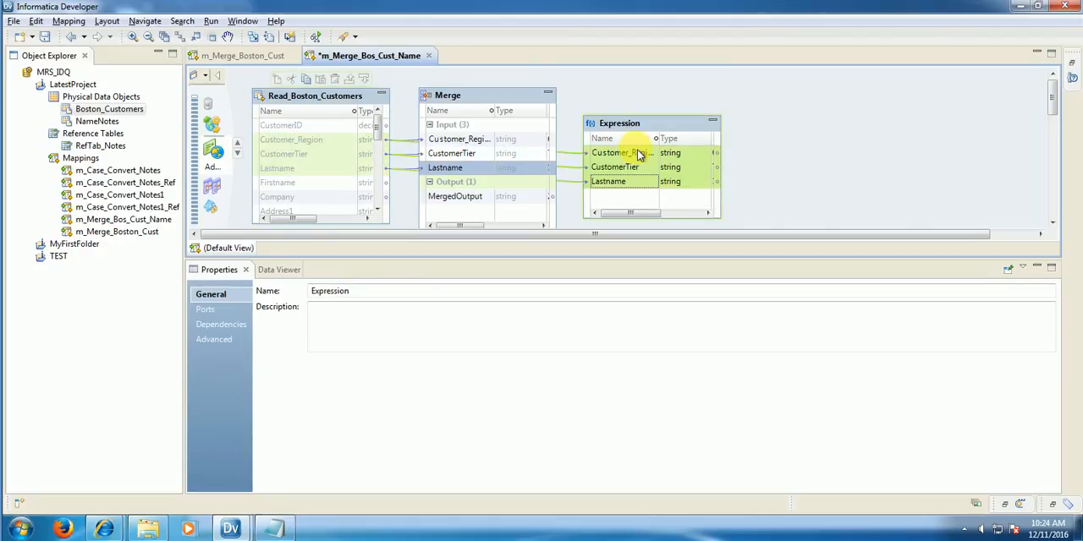
pyautogui.moveTo(461, 198); pyautogui.dragTo(634, 198)
# Step: Preview the Expression transformation's data, widen the MergedOutput column and examine row 2, where CustomerTier is null
pyautogui.rightClick(641, 128)
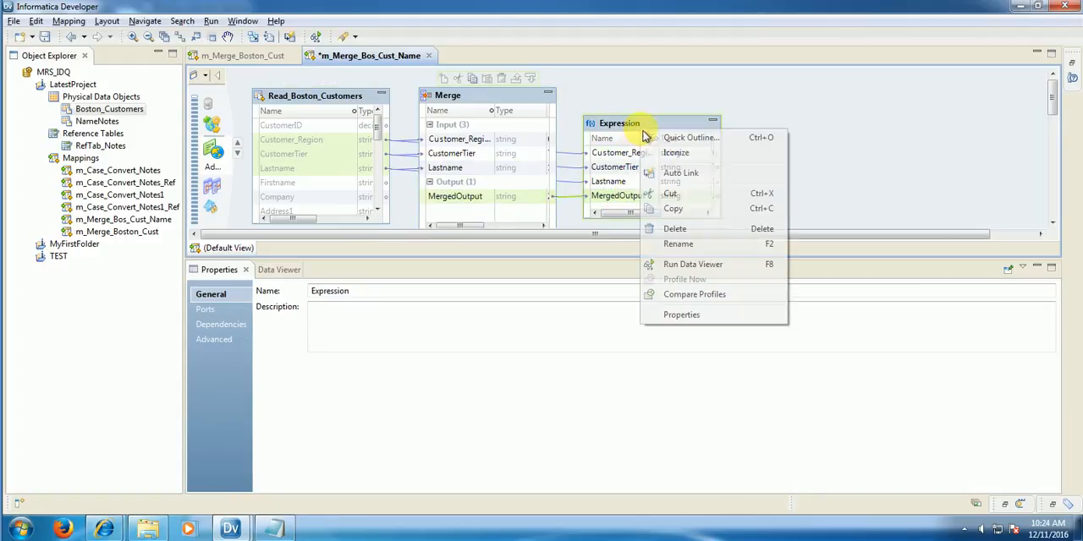
pyautogui.click(692, 266)
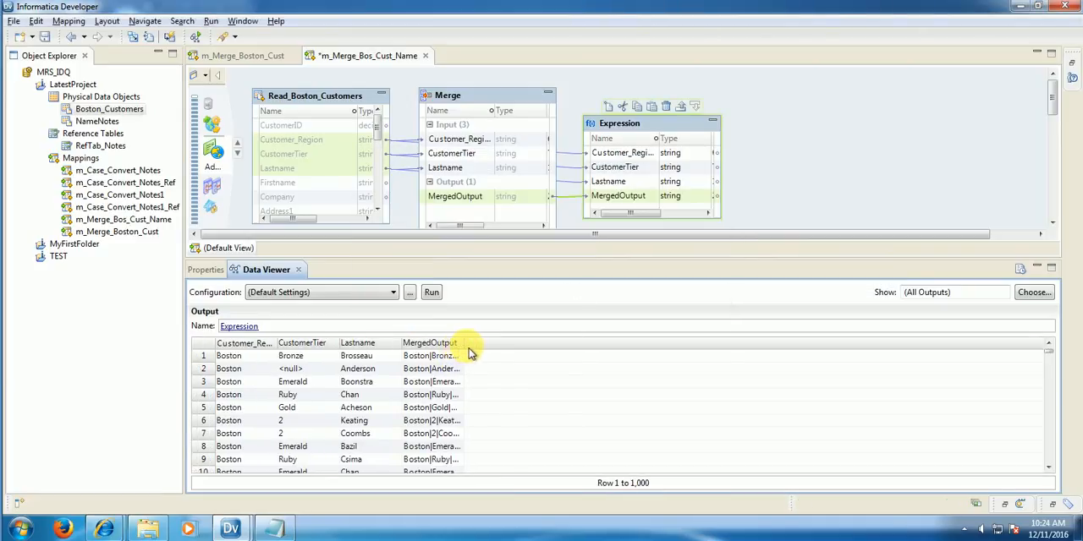
pyautogui.moveTo(472, 348); pyautogui.dragTo(599, 350)
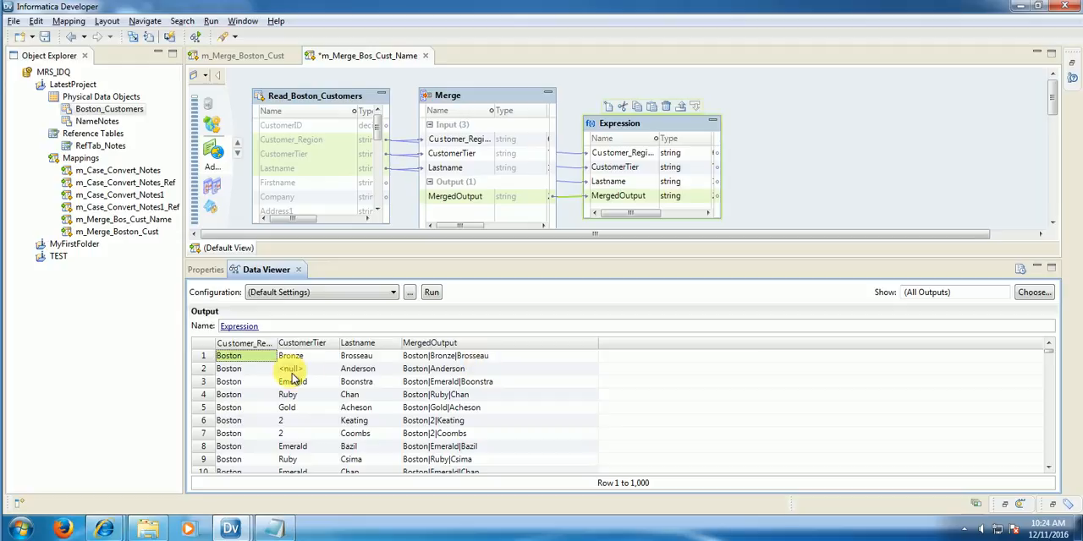
pyautogui.click(211, 370)
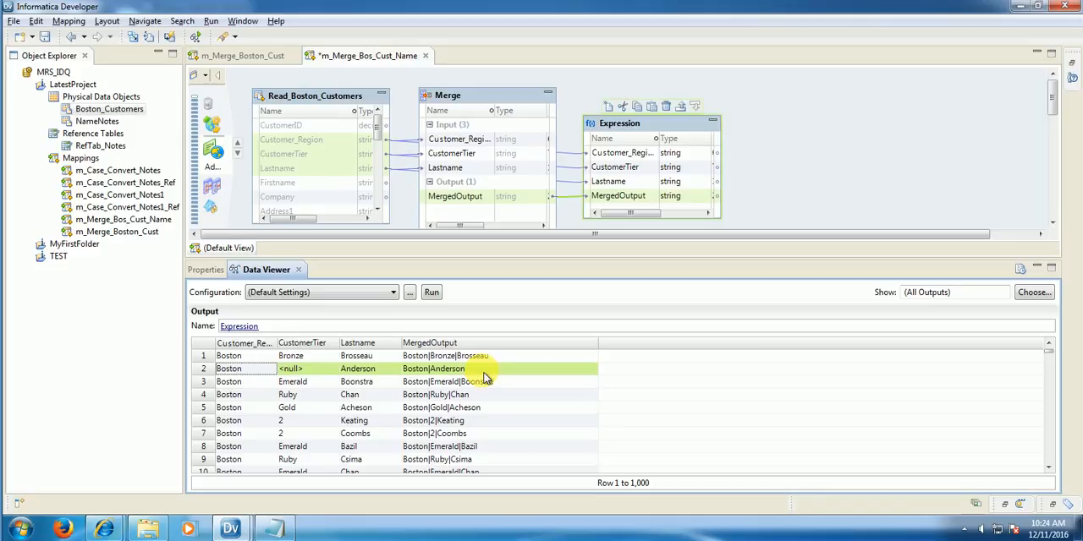
# Step: Enable including empty strings in merged output for Merge's Merge1 strategy, and recheck the strategy properties
pyautogui.click(451, 99)
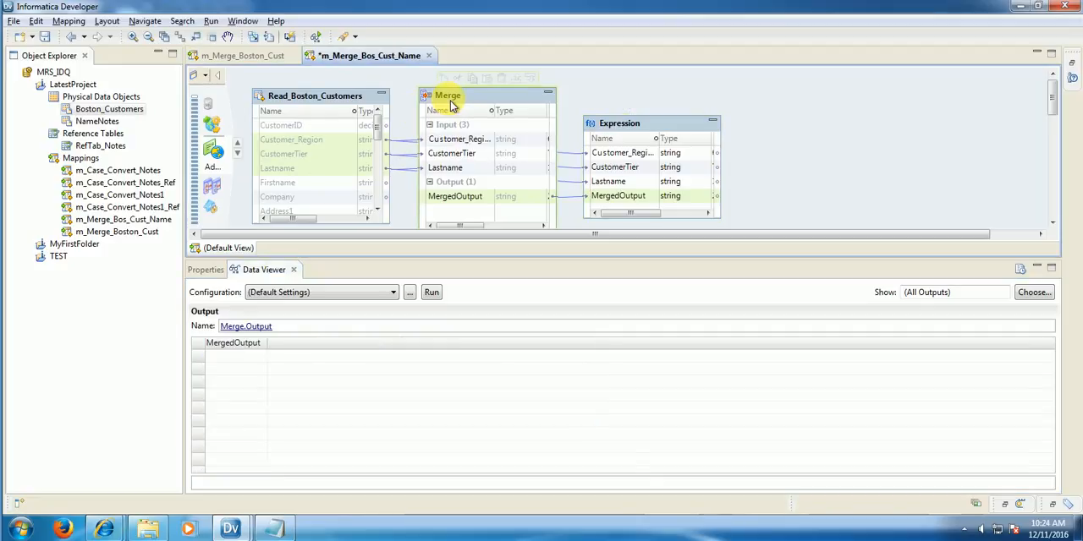
pyautogui.click(206, 270)
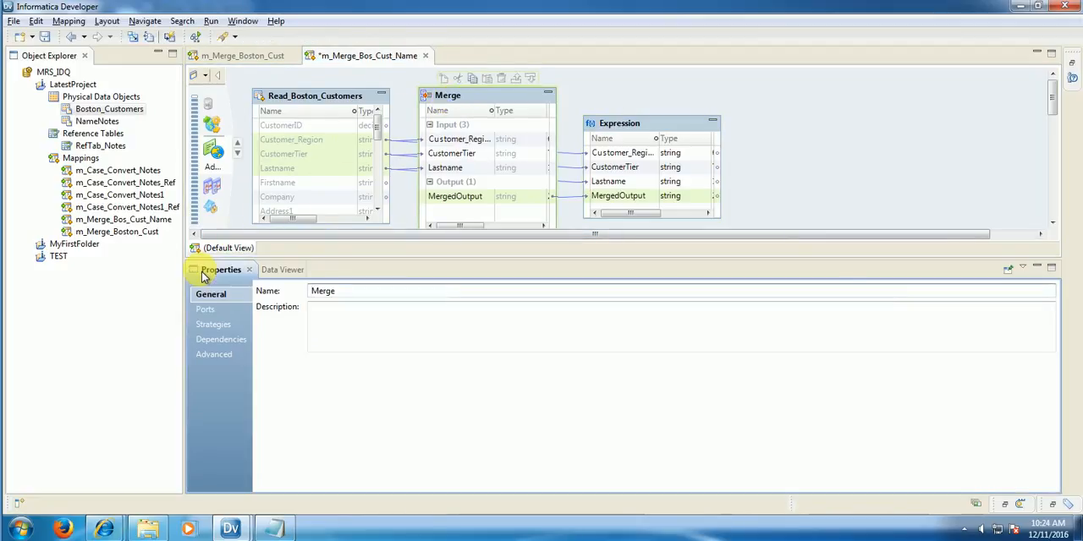
pyautogui.click(215, 325)
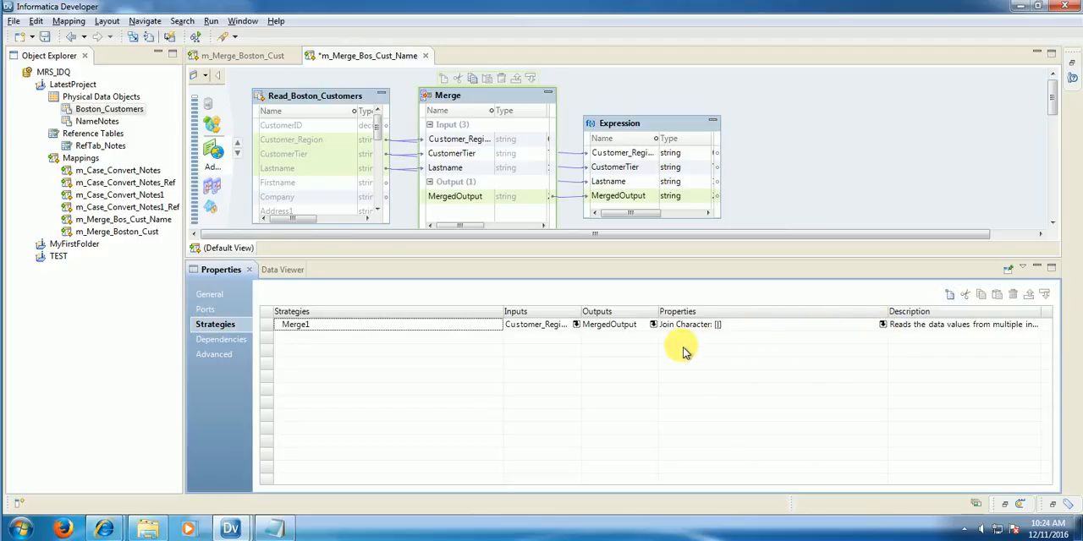
pyautogui.click(882, 326)
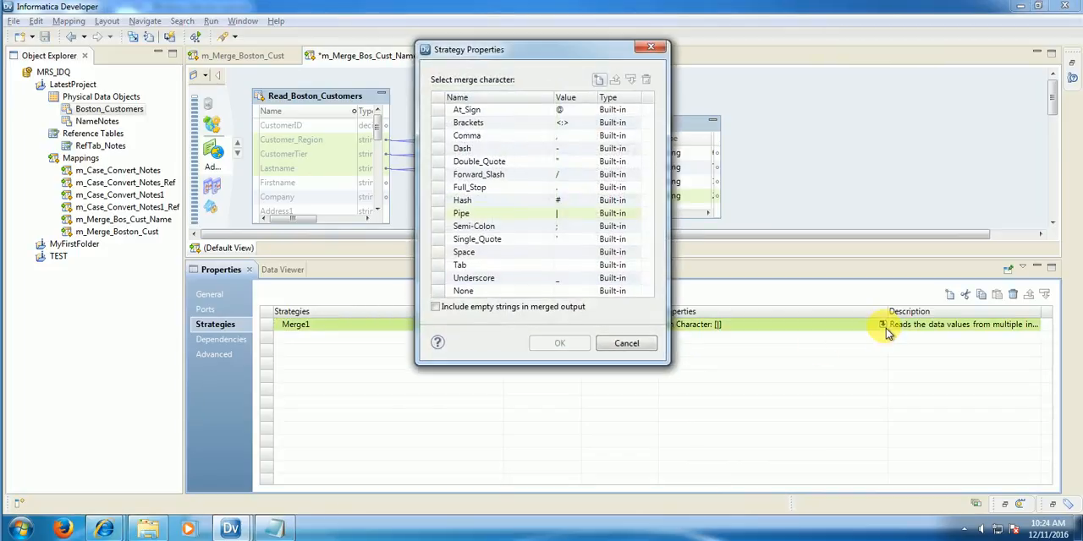
pyautogui.click(436, 308)
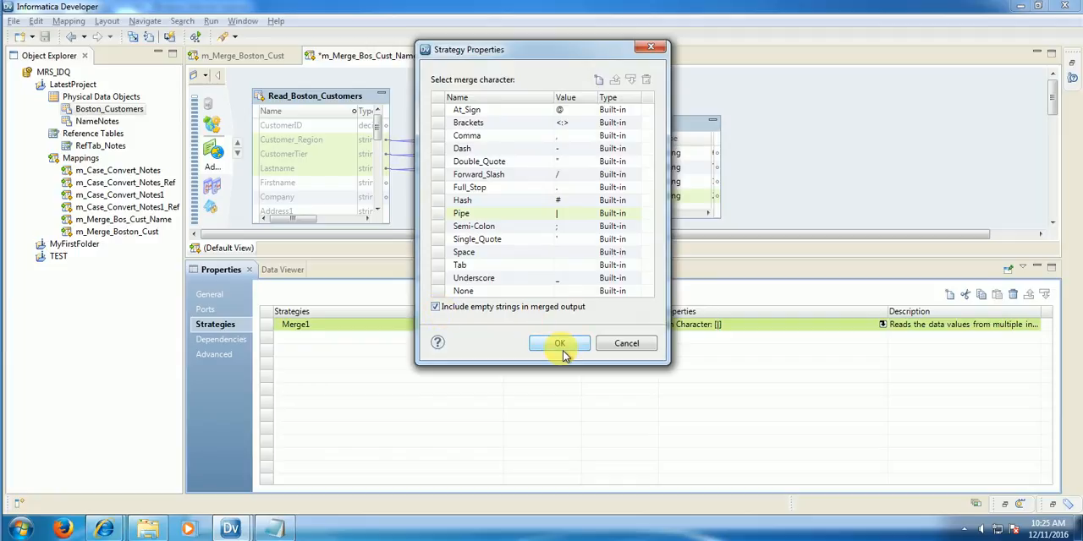
pyautogui.click(560, 343)
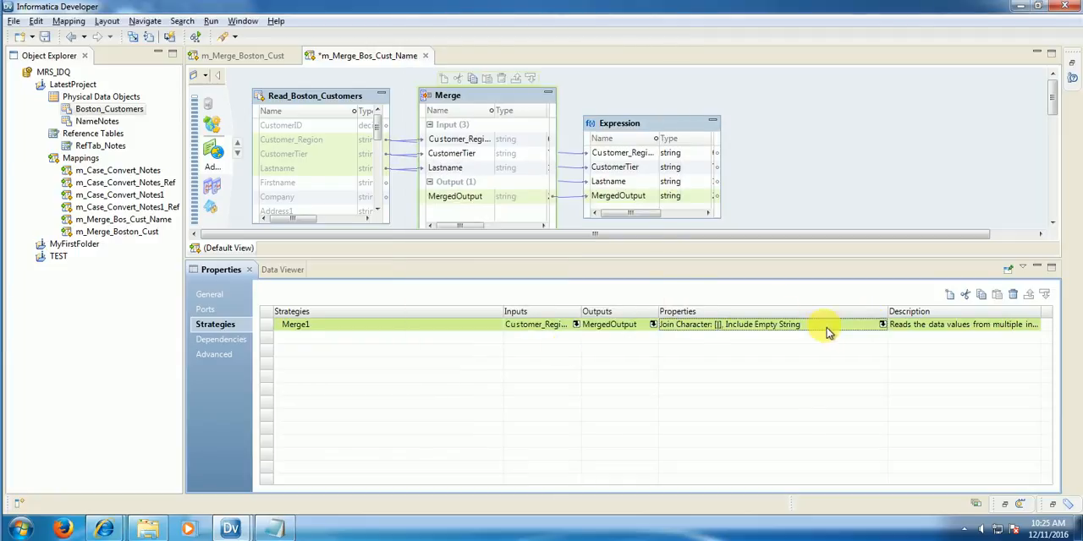
pyautogui.click(884, 327)
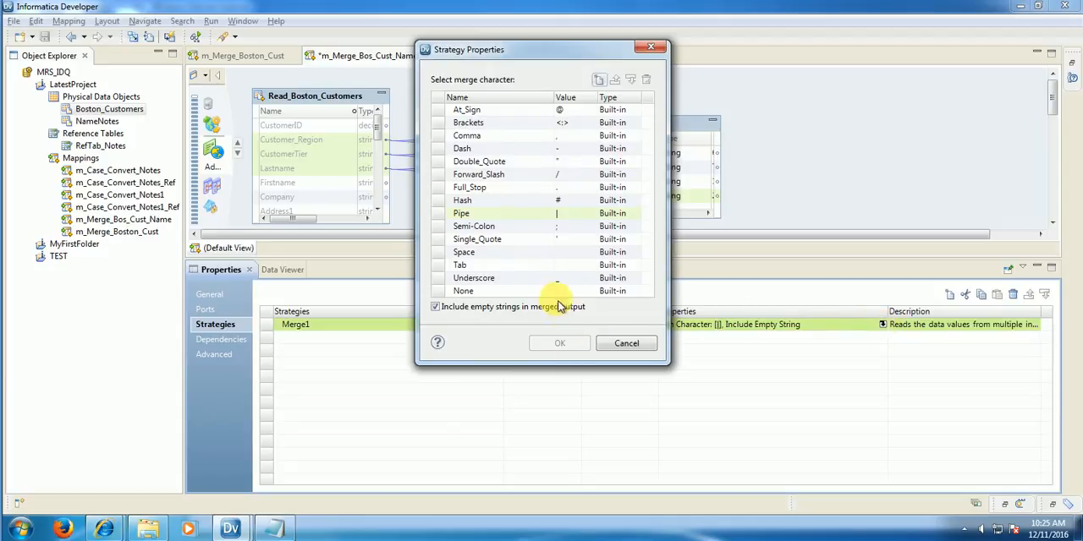
pyautogui.click(626, 343)
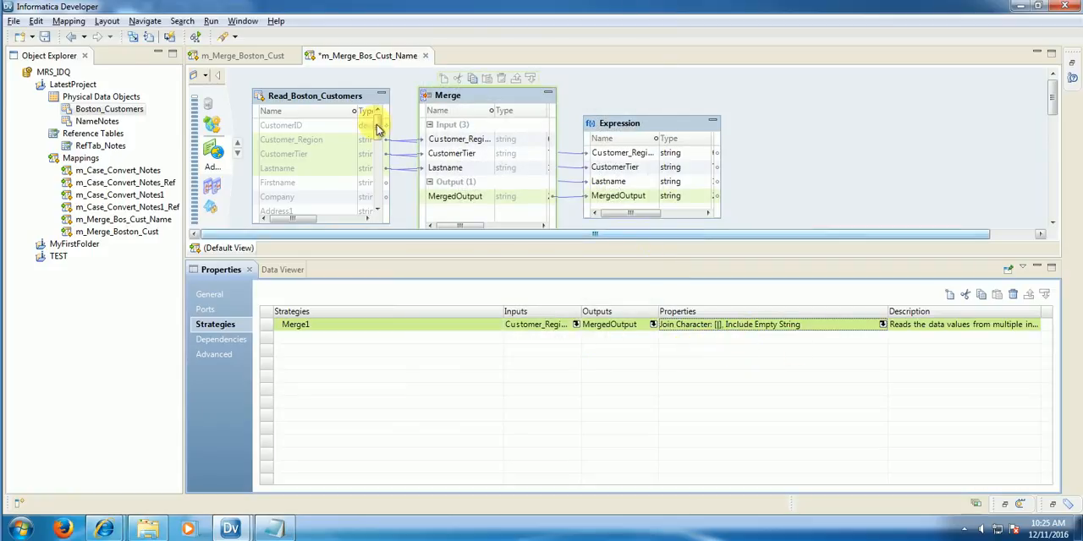
# Step: Save the m_Merge_Bos_Cust_Name mapping and rerun the data preview on the Expression transformation
pyautogui.click(45, 36)
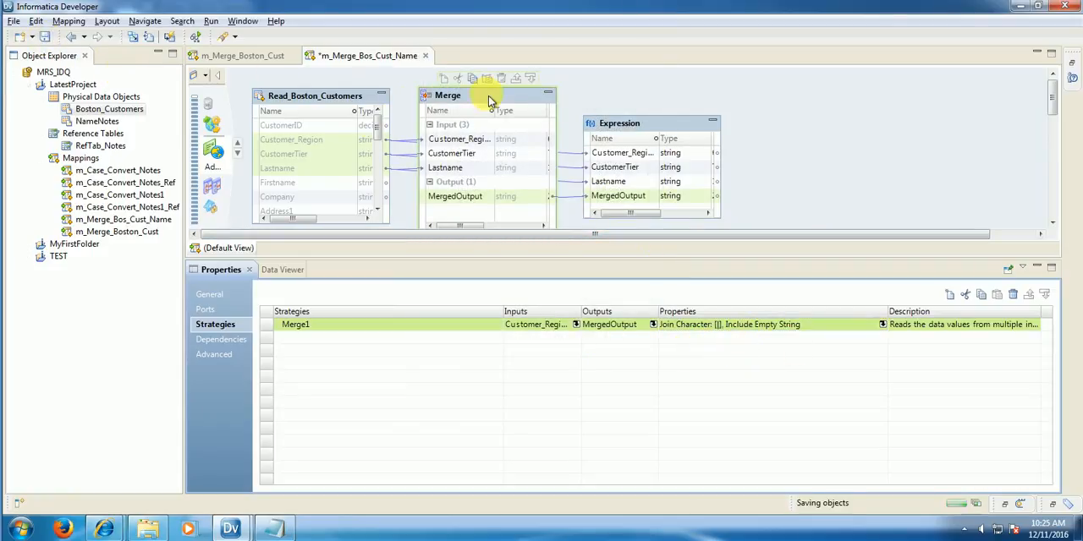
pyautogui.rightClick(605, 123)
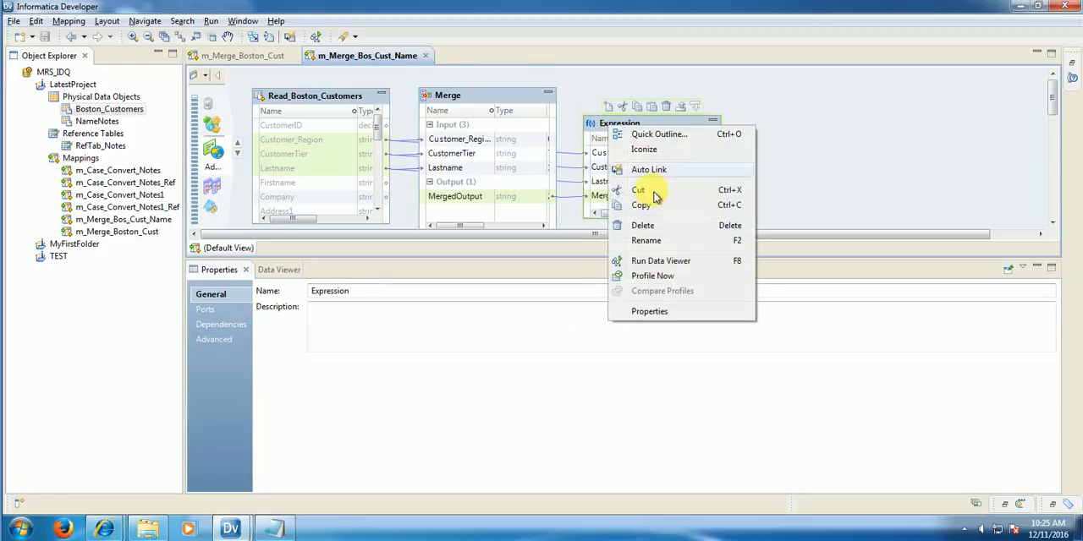
pyautogui.click(660, 261)
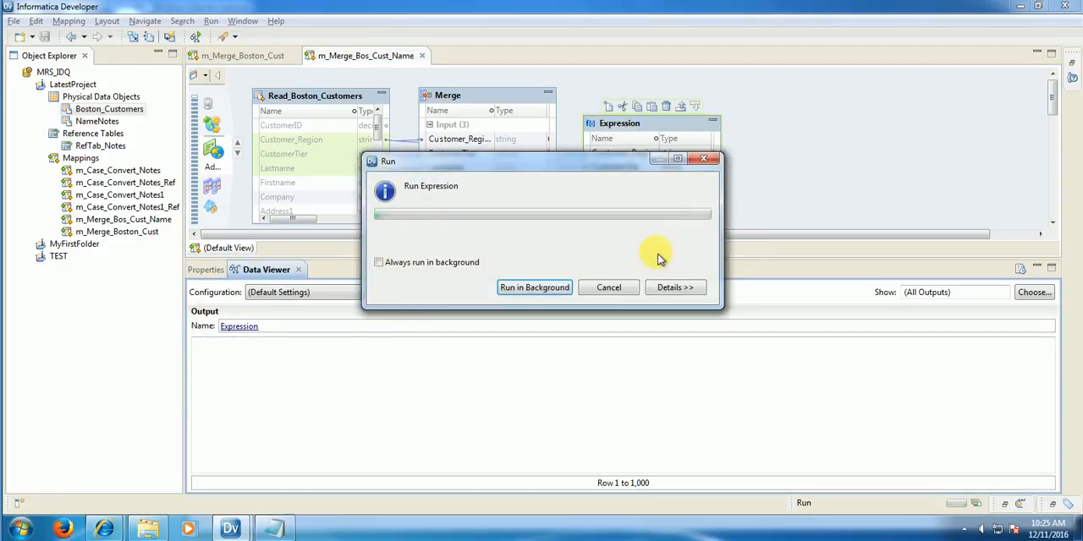